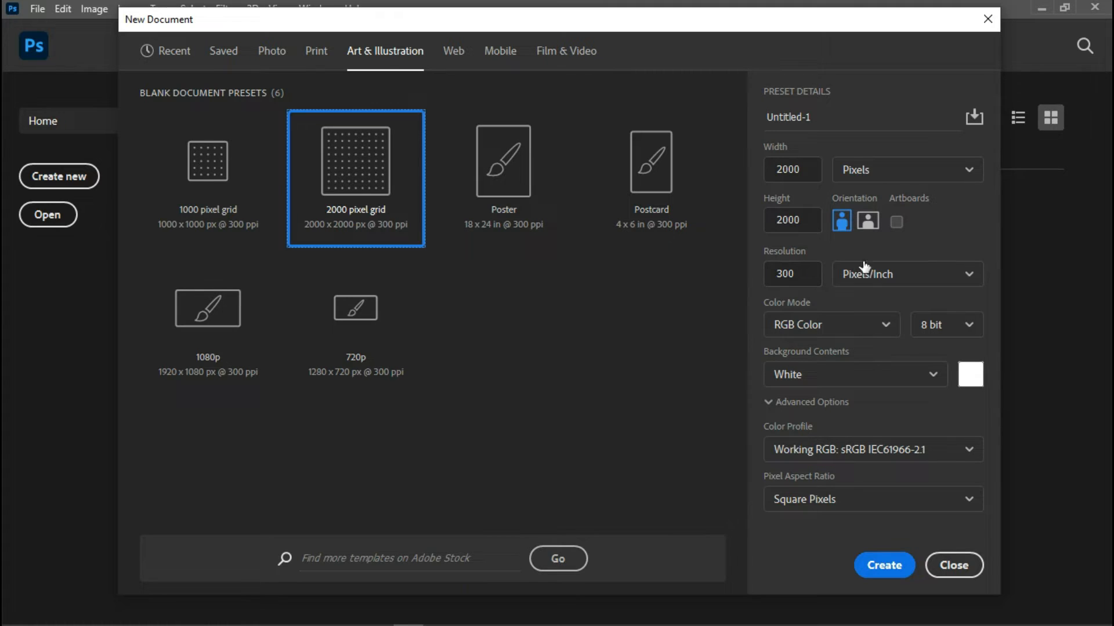
Create a 2000 × 2000 px document, set the text colour to black (000000), and start a text layer
click(884, 574)
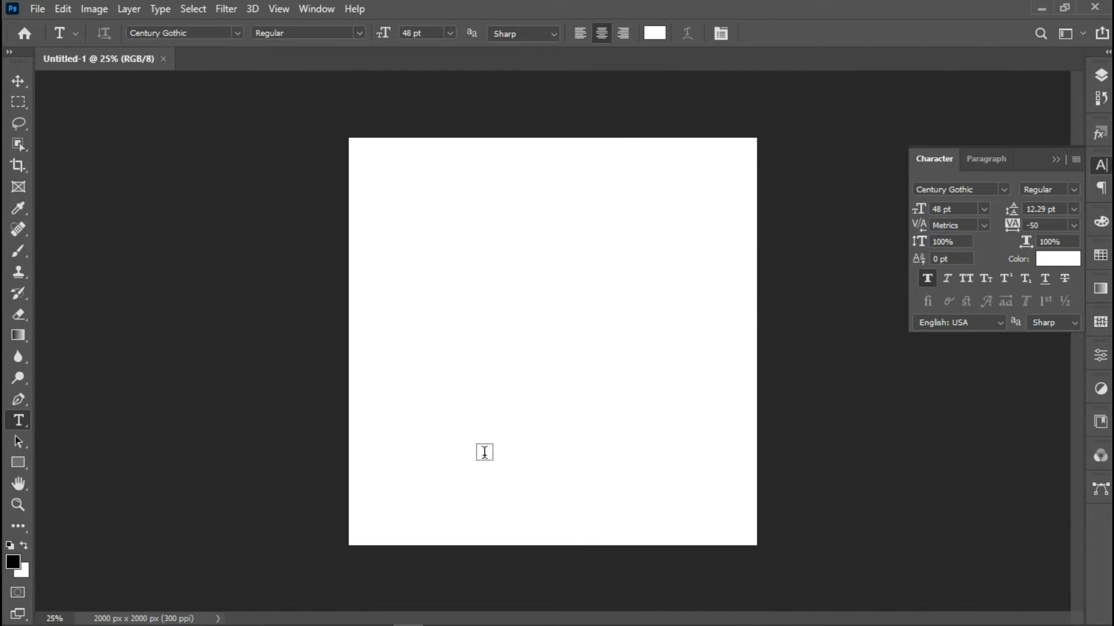
click(661, 41)
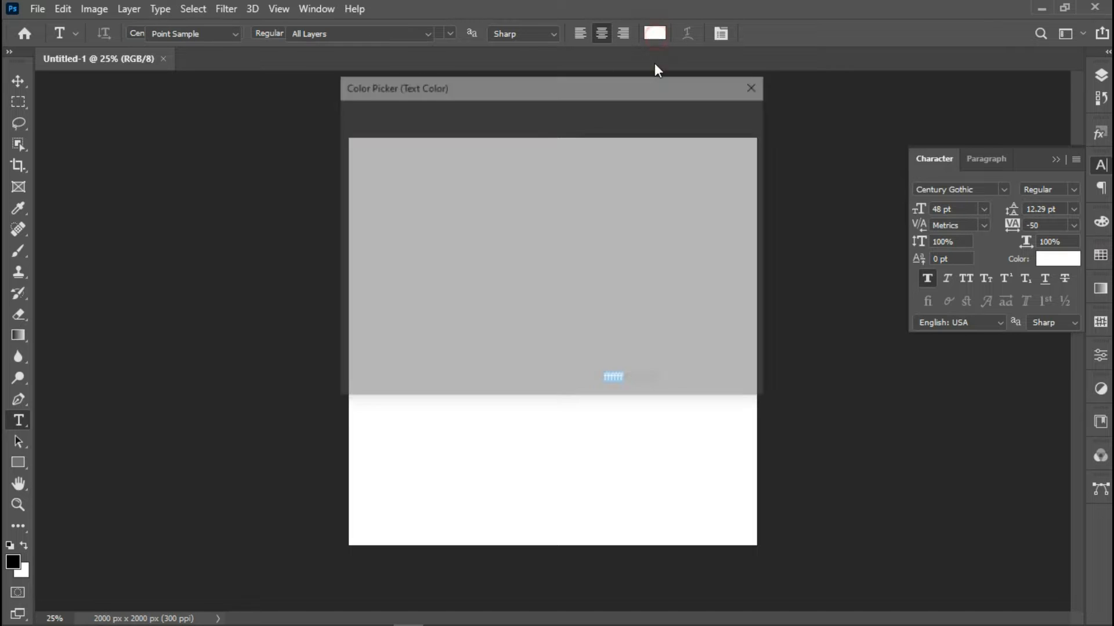
text(000000)
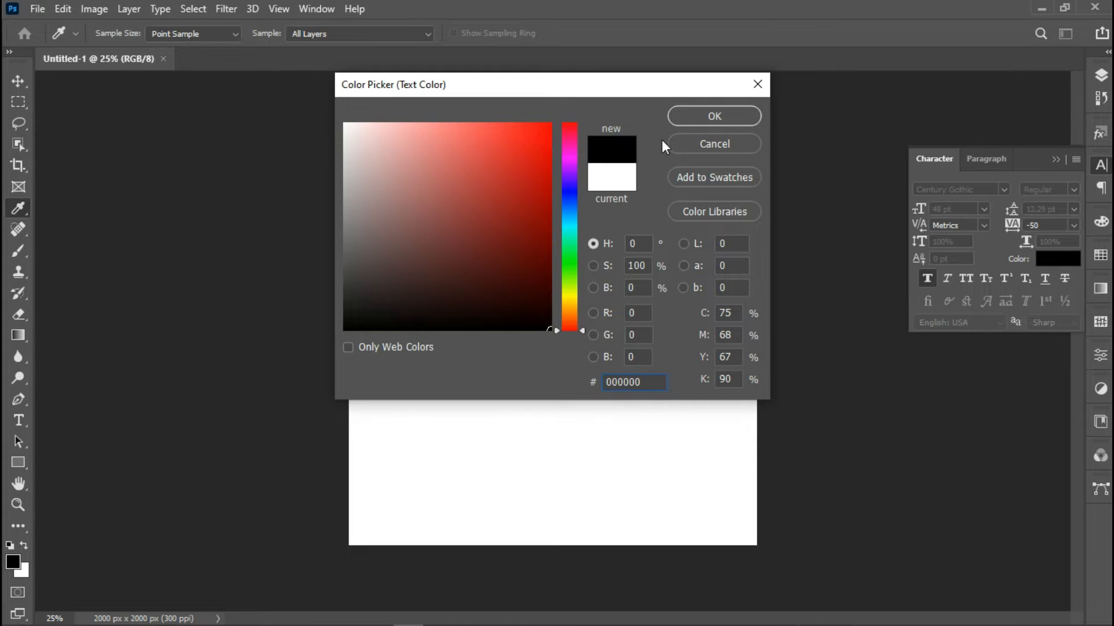
click(698, 118)
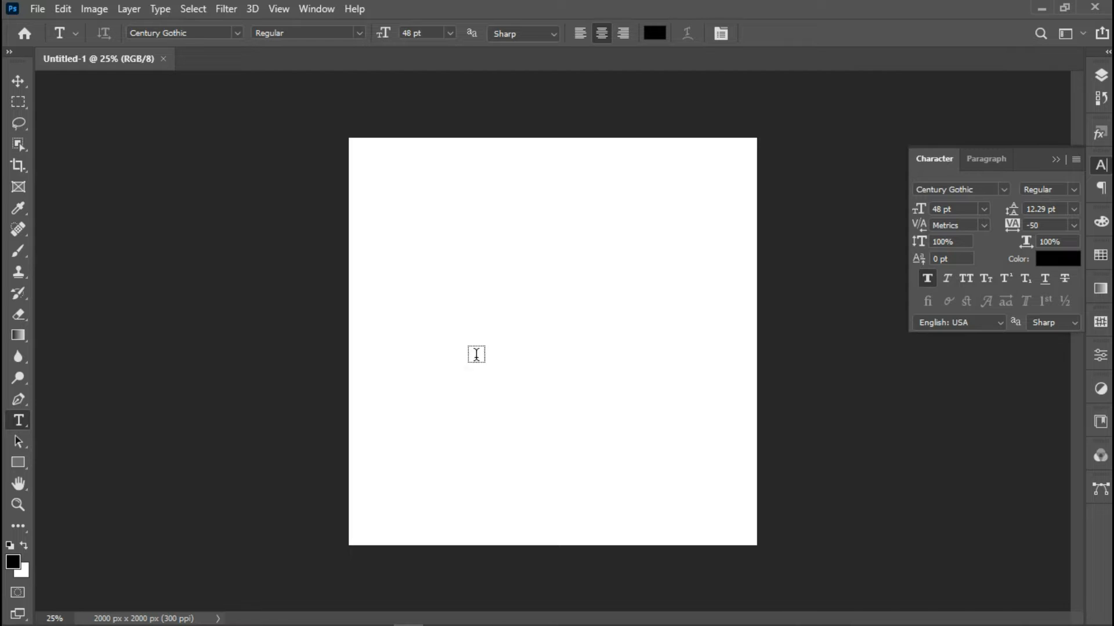
click(485, 336)
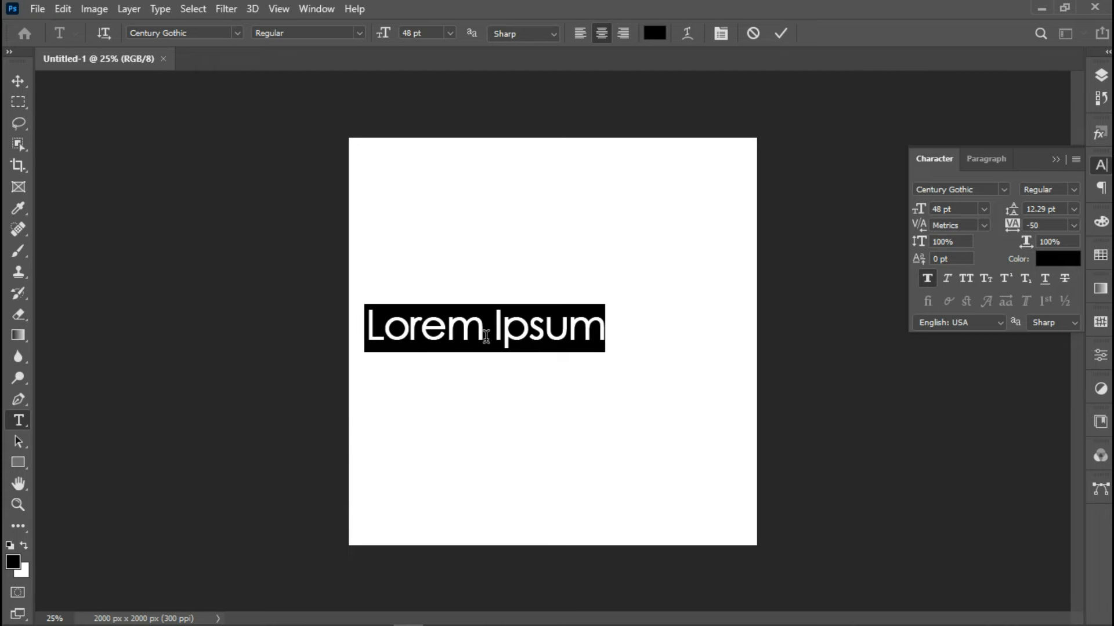
Type OWERRI and set it in the Intro Inline font
text(O)
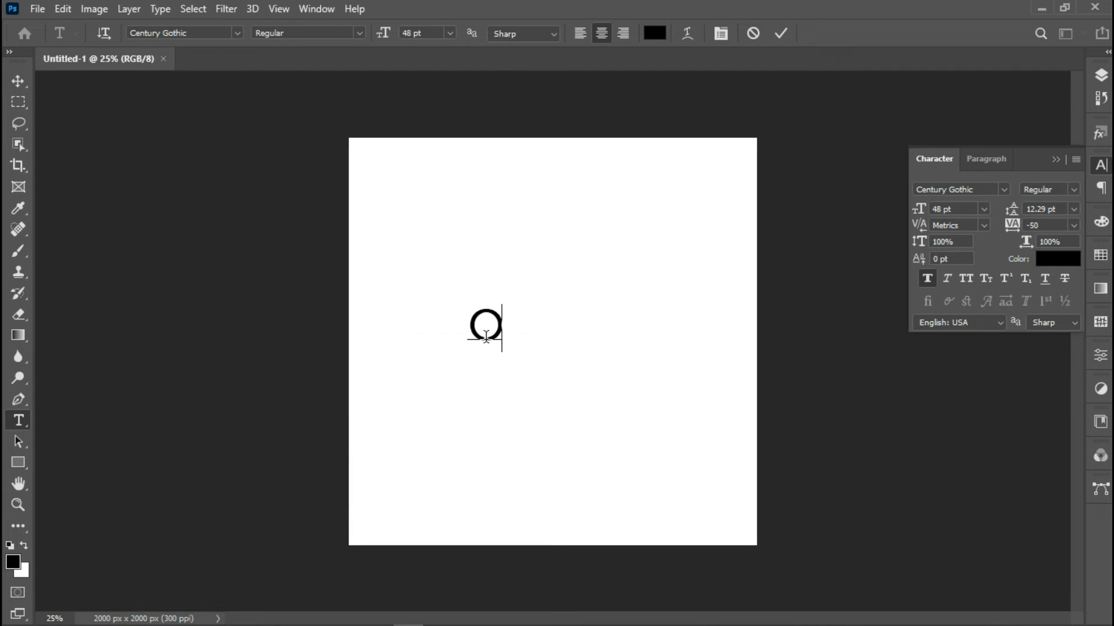
text(WERRI)
right_click(521, 339)
click(609, 24)
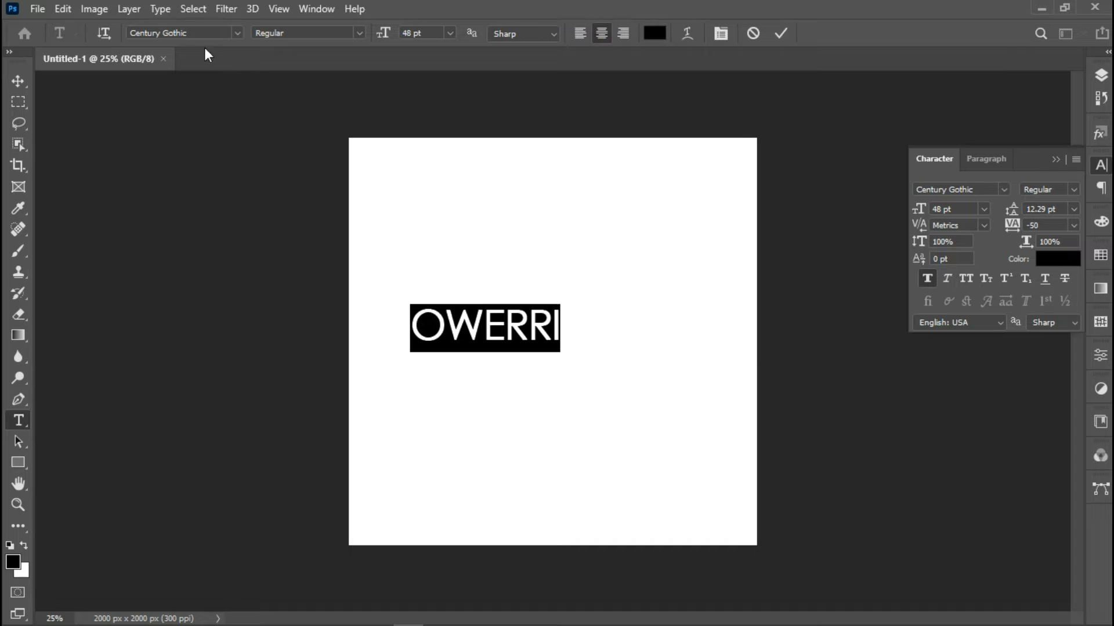
click(169, 32)
drag(203, 31, 121, 24)
text(IN)
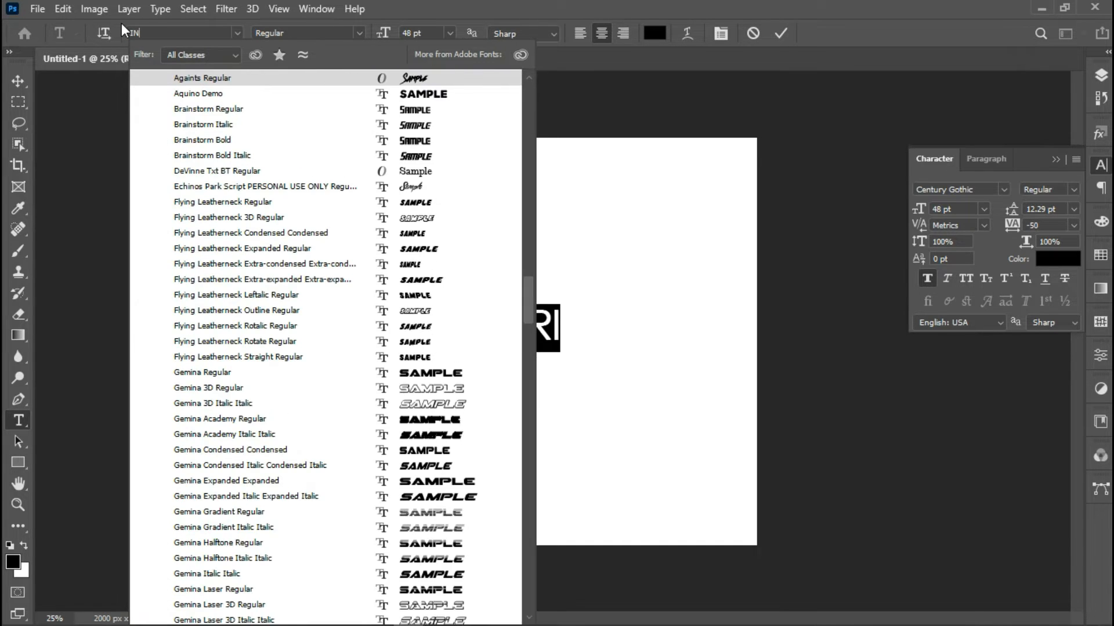
text(TRO)
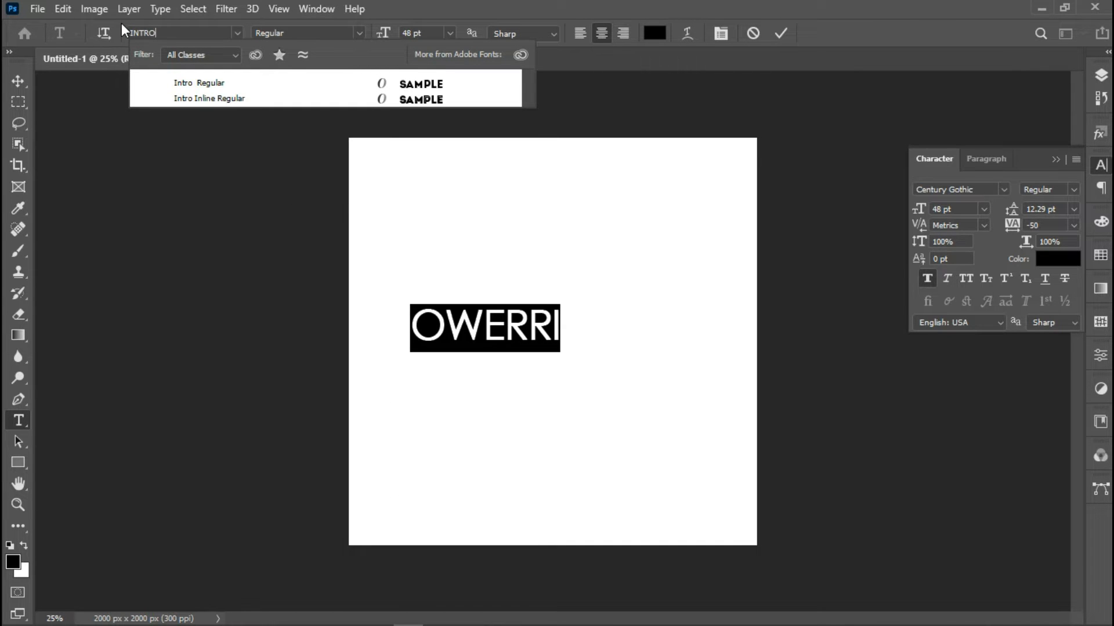
click(160, 98)
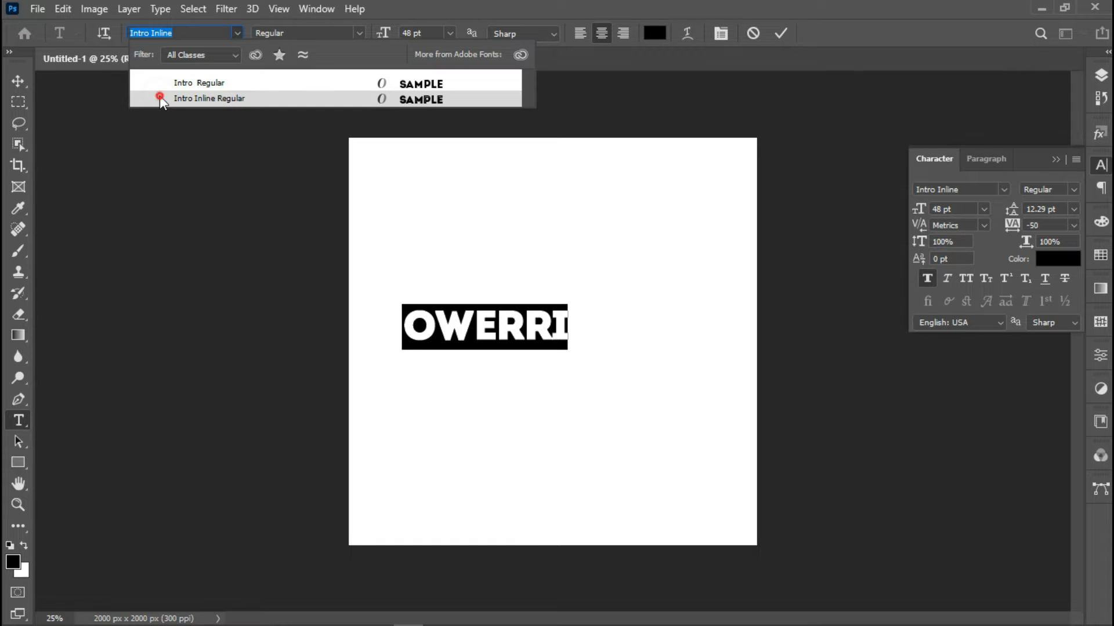
click(159, 97)
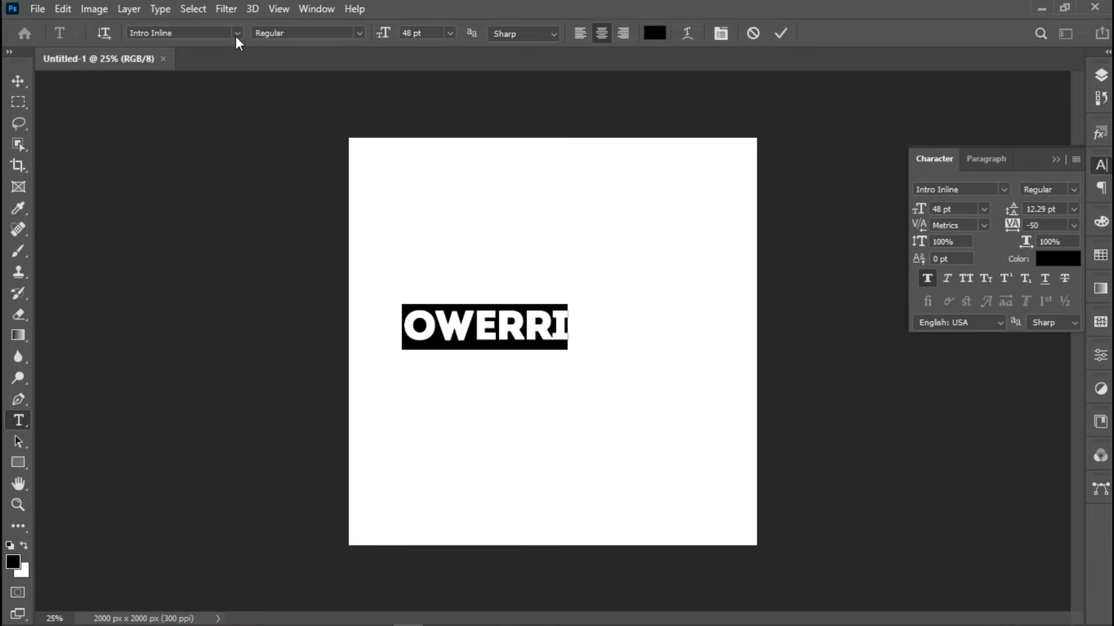
click(784, 33)
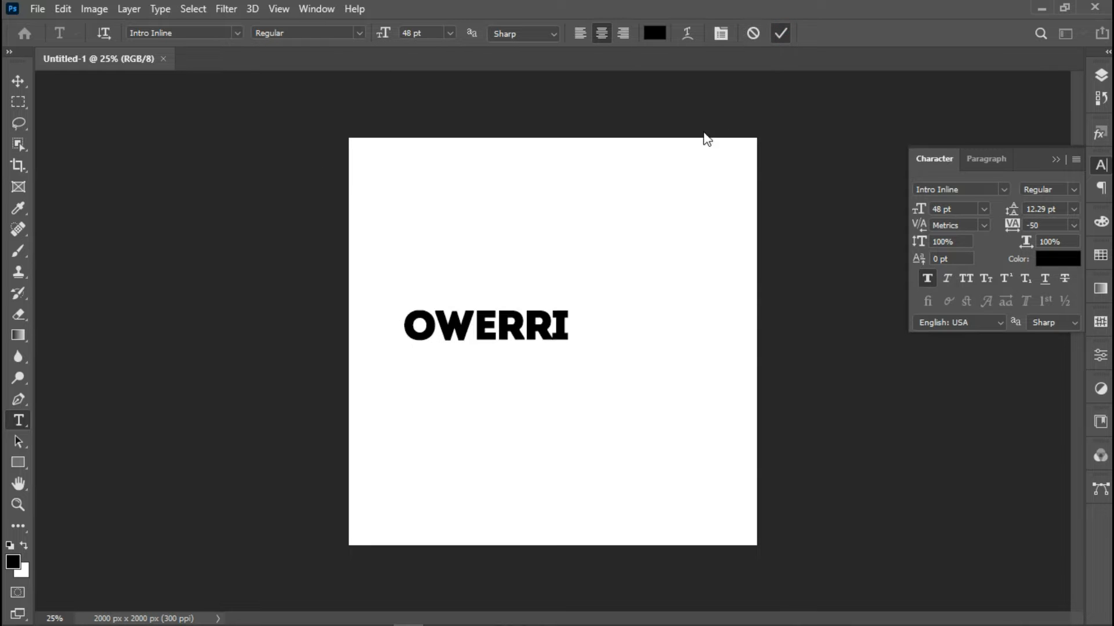
Shift OWERRI slightly right, try faux bold then undo it, and commit the text
click(18, 81)
drag(528, 339, 402, 301)
key(t)
click(194, 33)
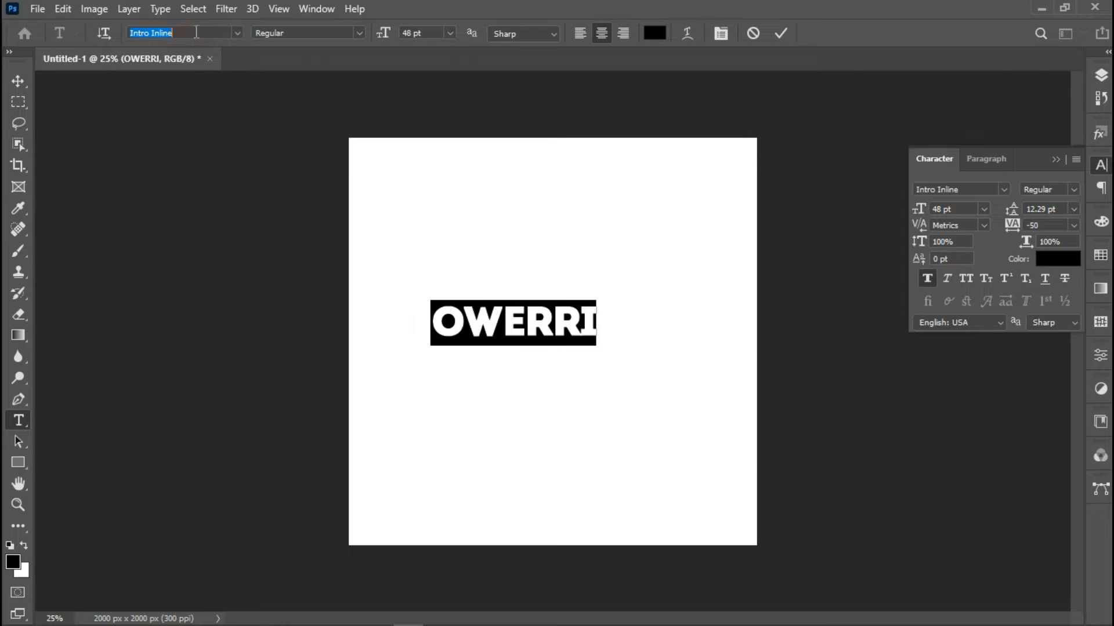
click(928, 279)
key(ctrl+z)
click(781, 36)
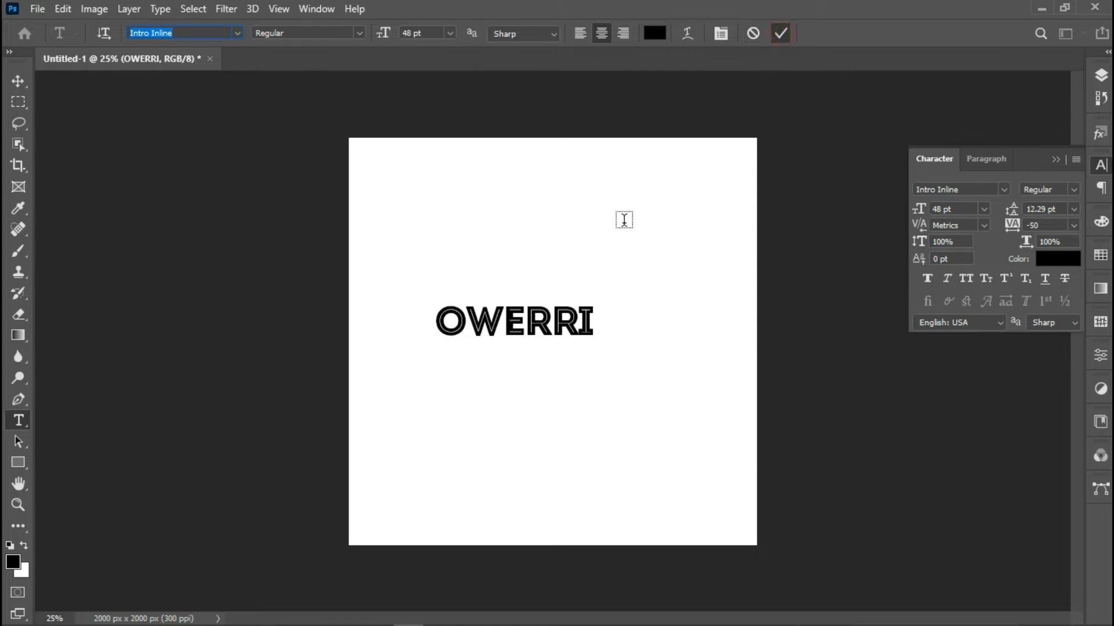
key(ctrl+a)
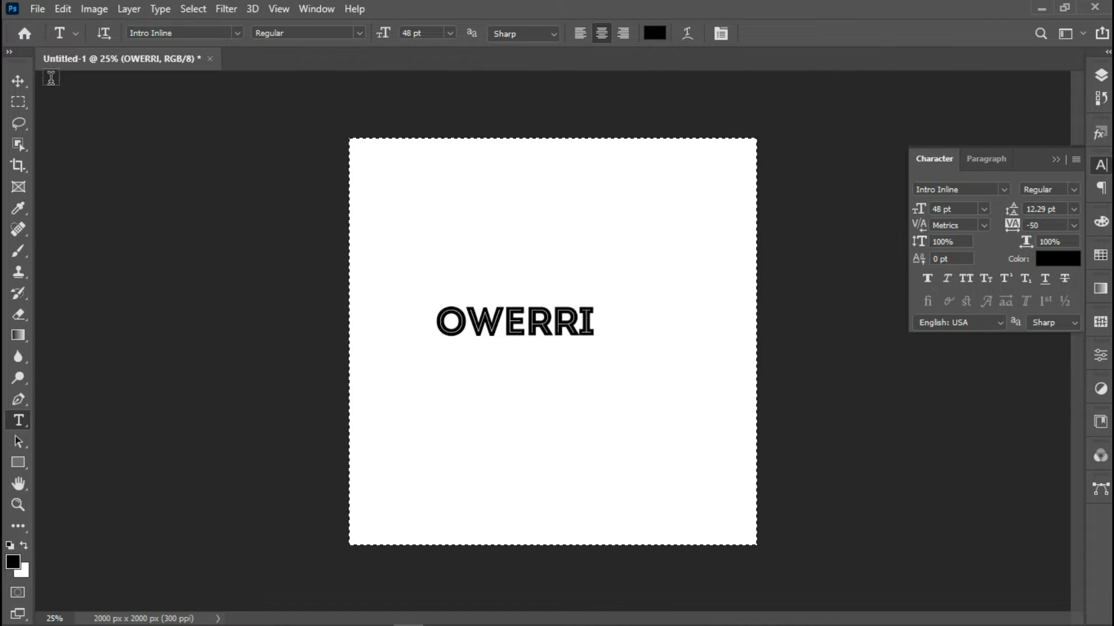
Centre OWERRI horizontally on the canvas with Align Horizontal Centers
click(17, 79)
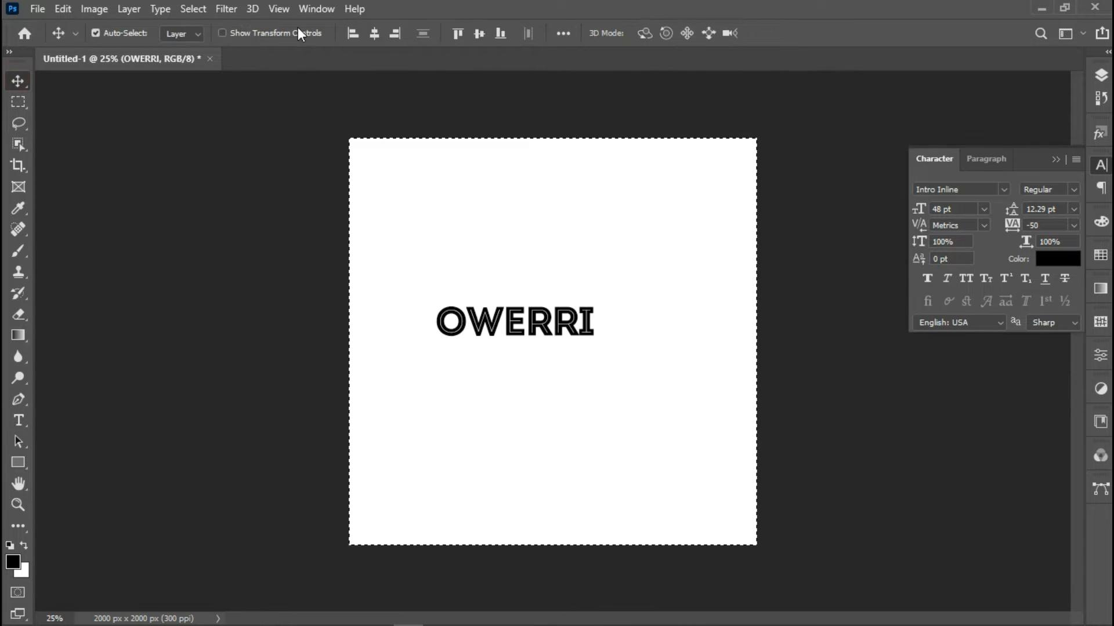
click(374, 33)
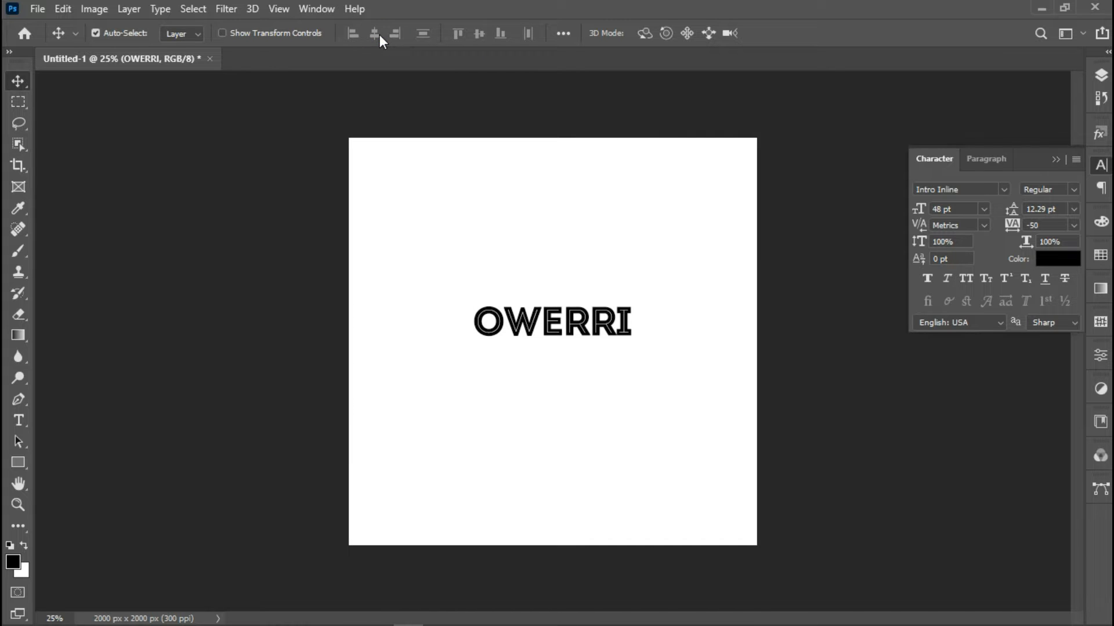
click(18, 420)
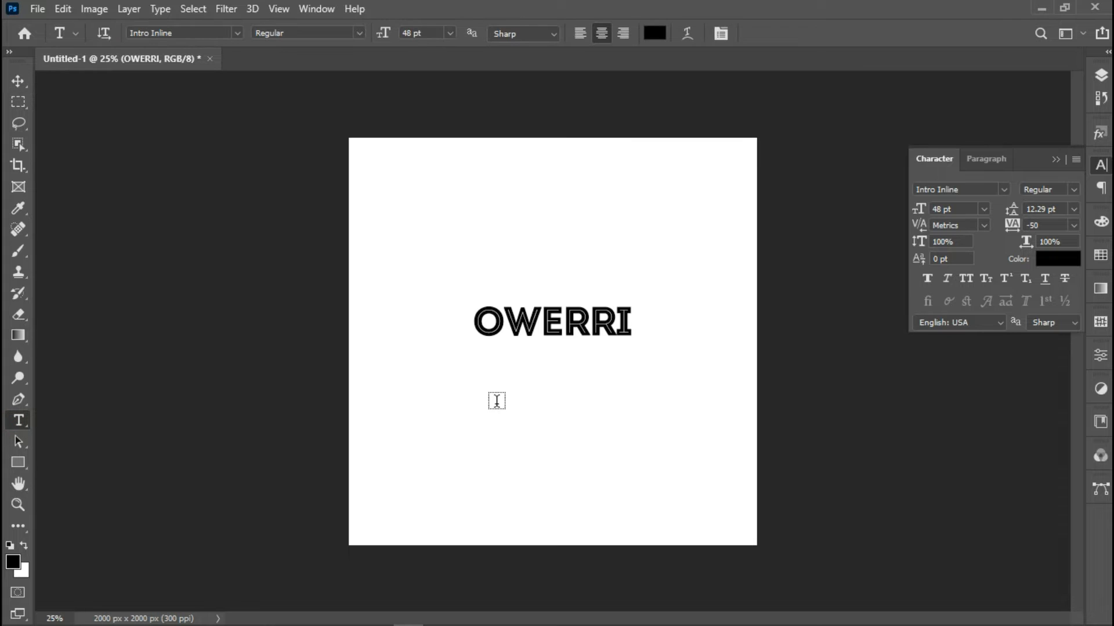
Type PROPHETIC in a new text layer below OWERRI
click(496, 400)
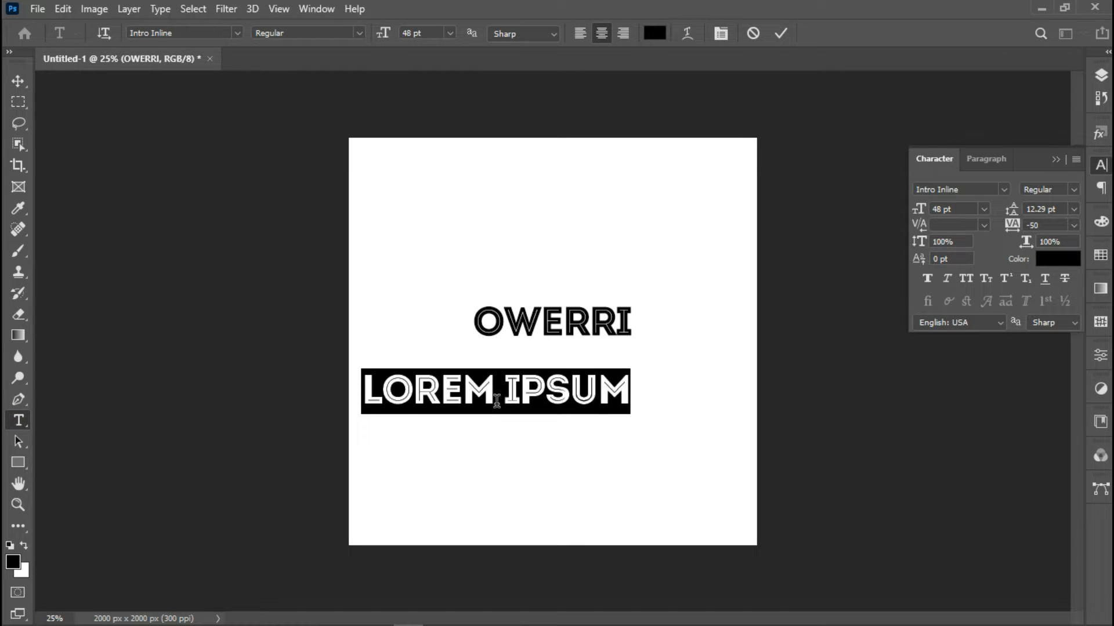
text(S)
key(BackSpace)
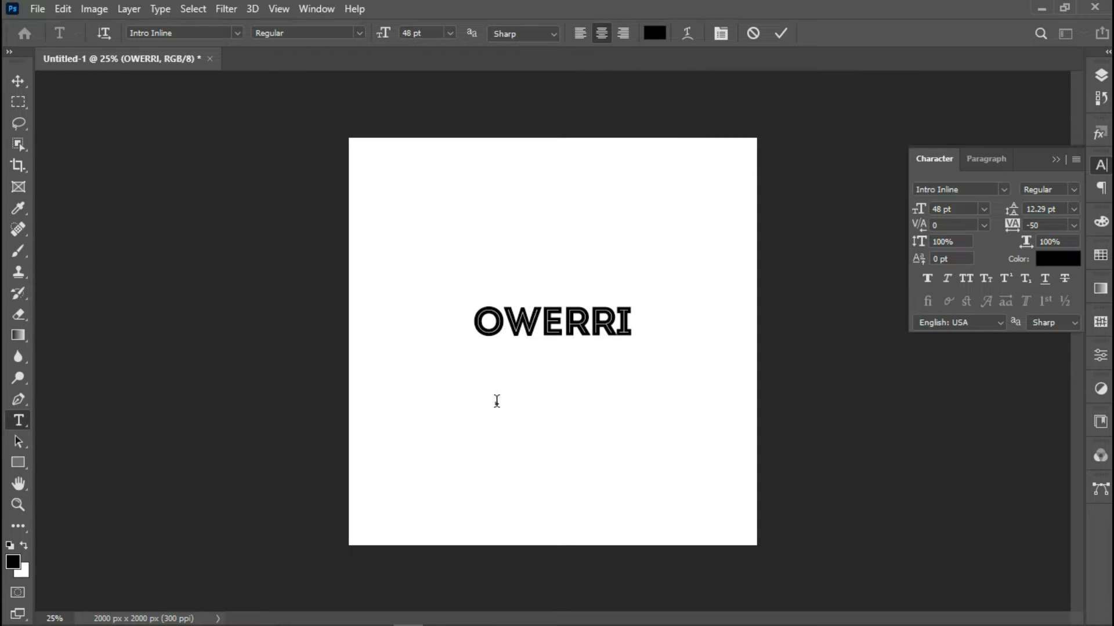
text(S)
key(BackSpace)
text(PH)
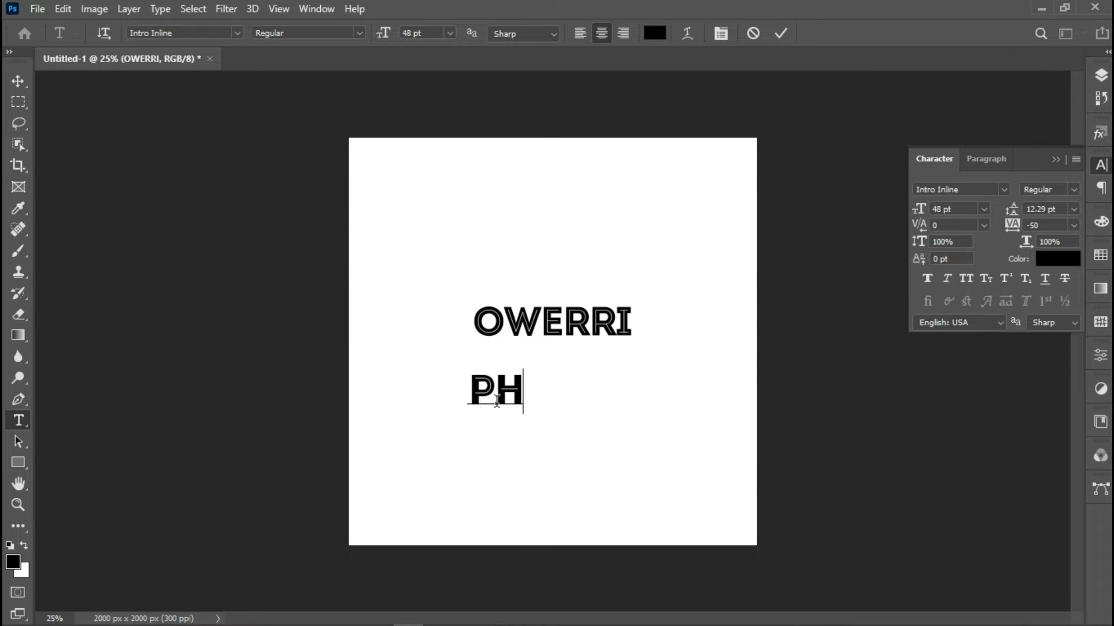
key(BackSpace)
text(RO)
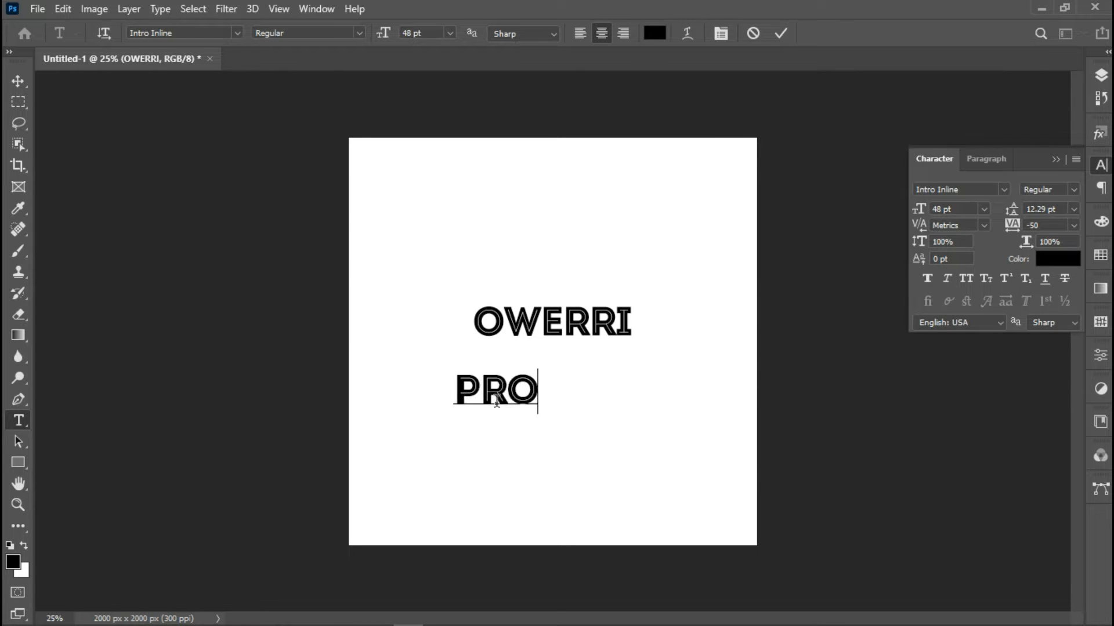
text(PHETIC)
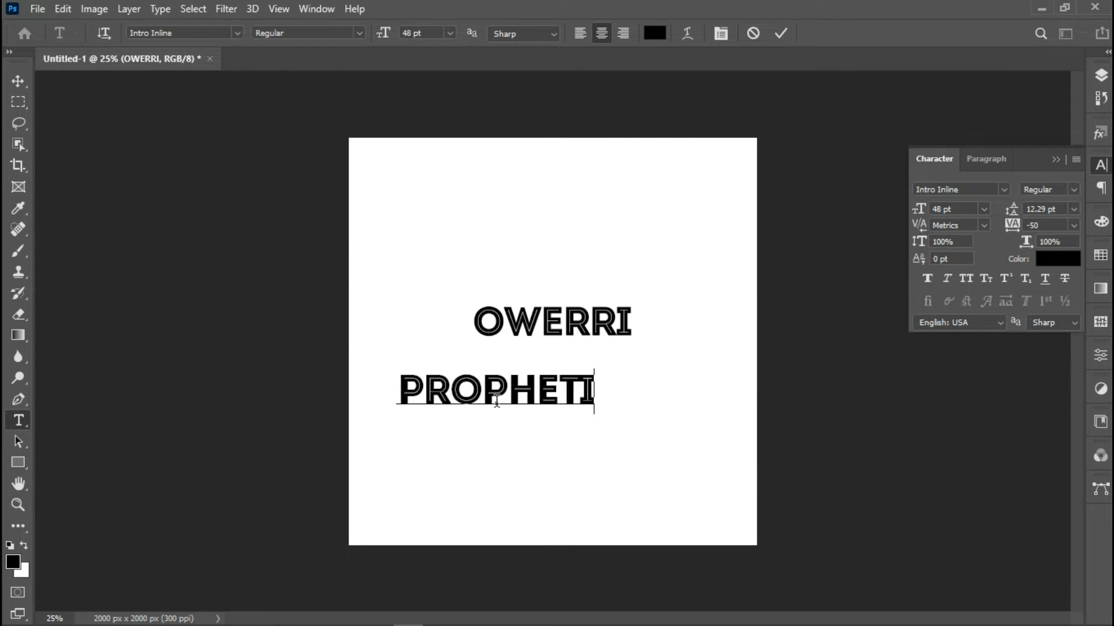
Set PROPHETIC in Steelfish Bold with -10 tracking and commit it
right_click(504, 377)
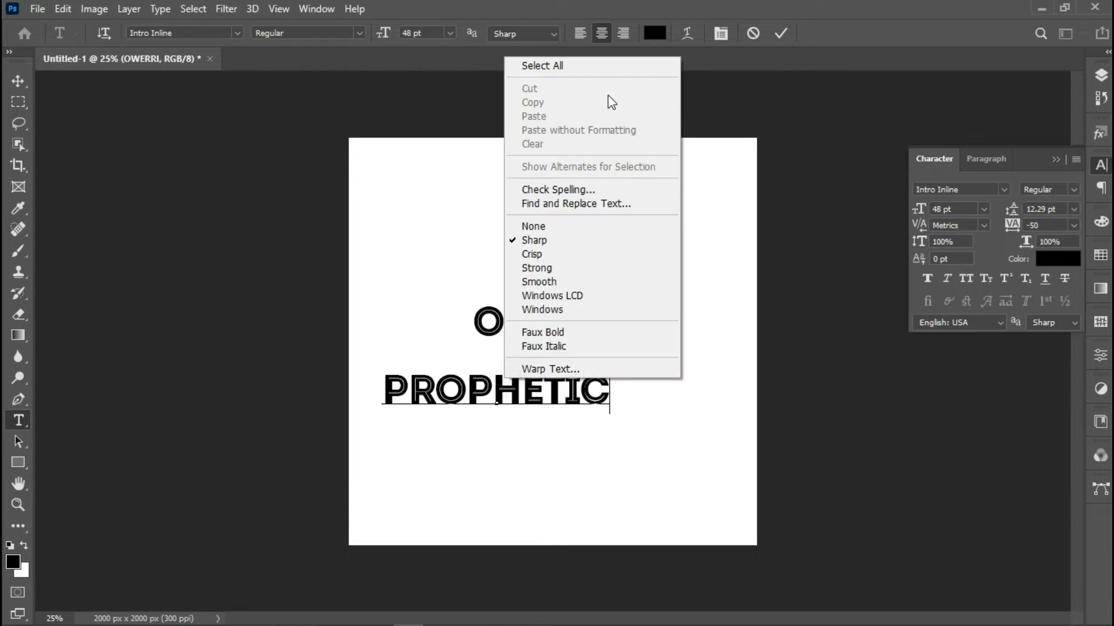
click(612, 66)
click(174, 33)
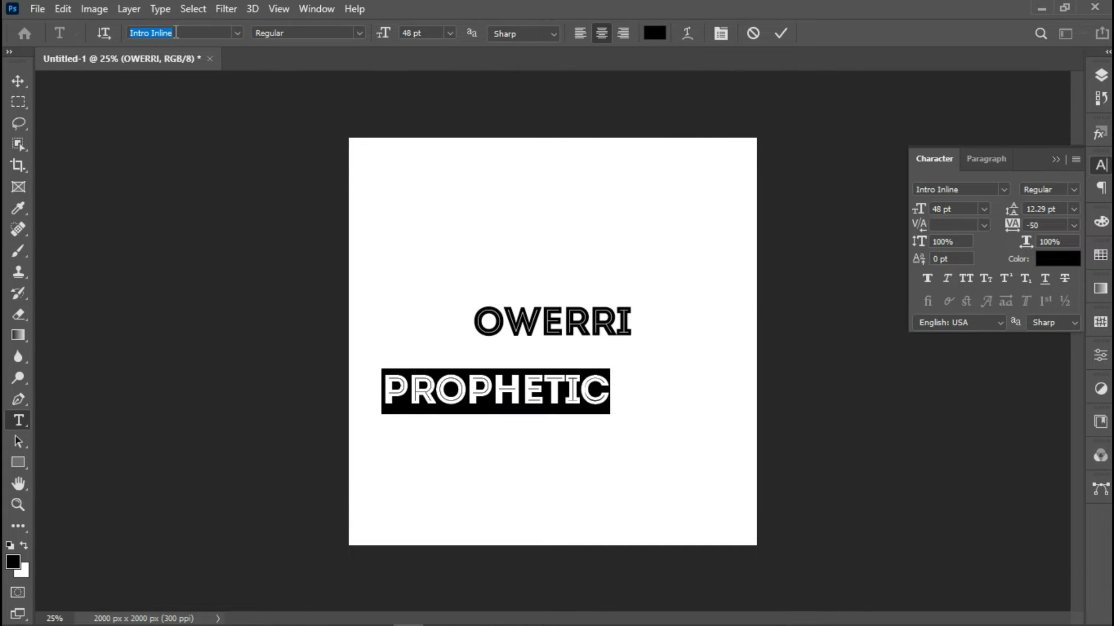
text(STEE)
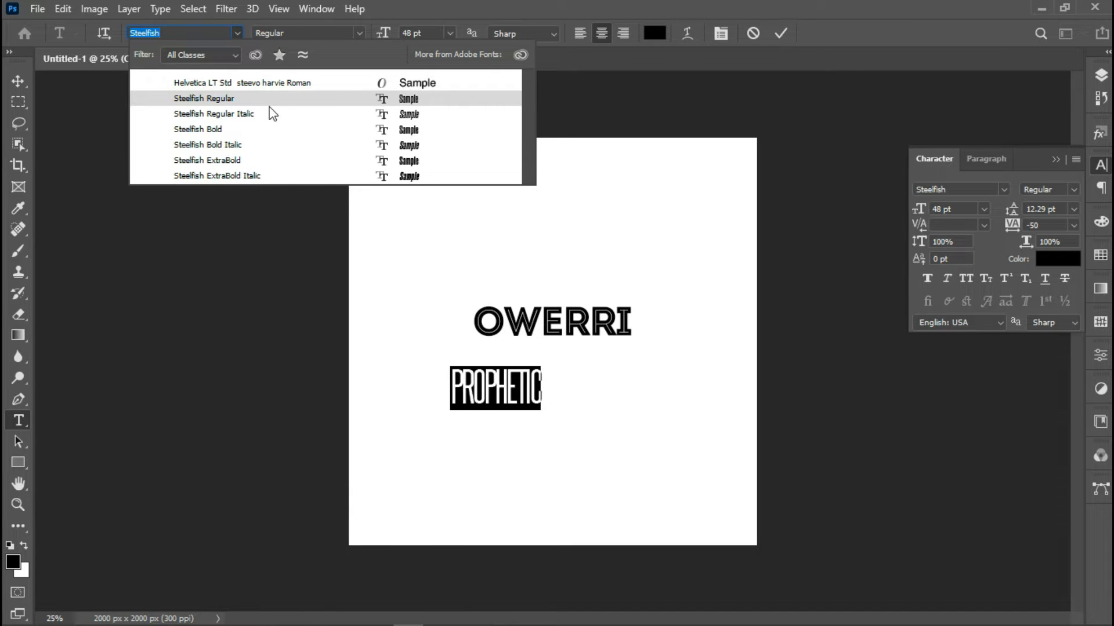
click(260, 129)
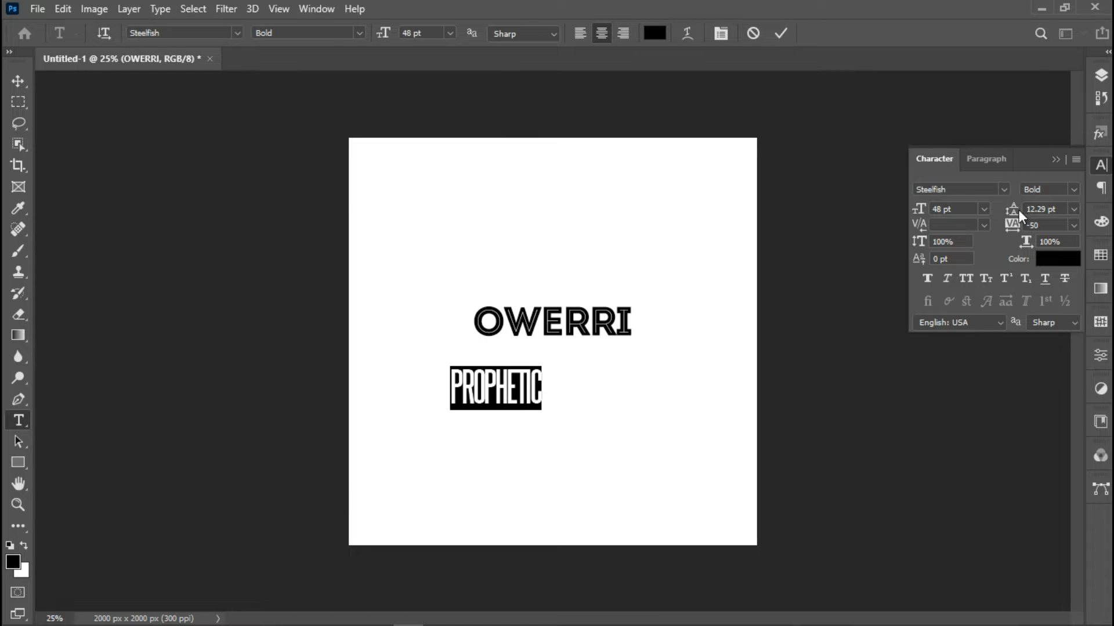
click(1074, 225)
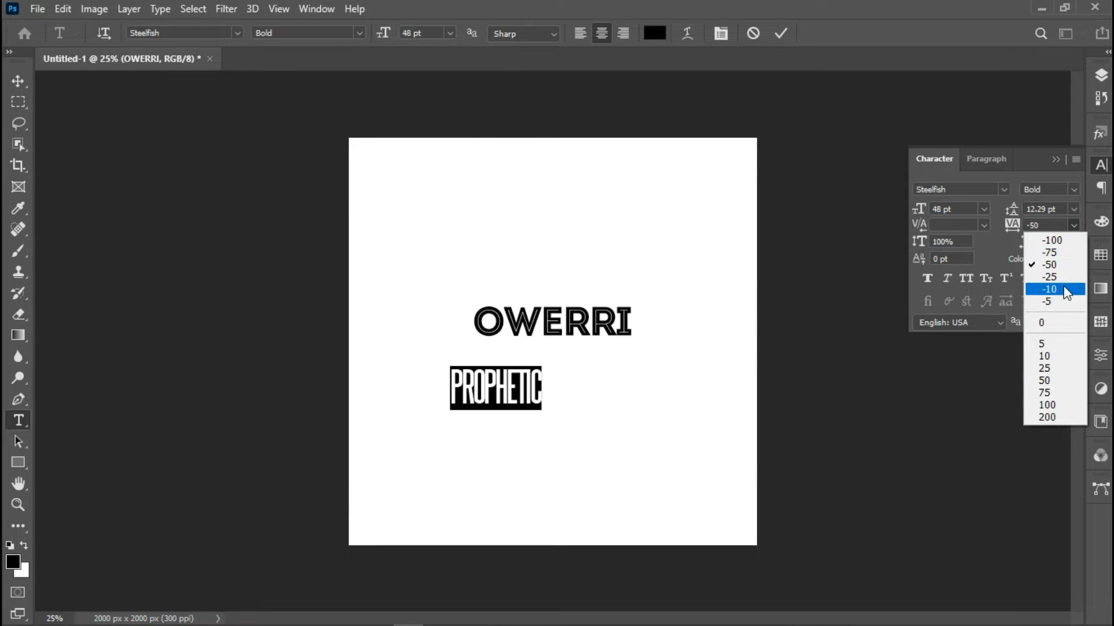
click(1063, 286)
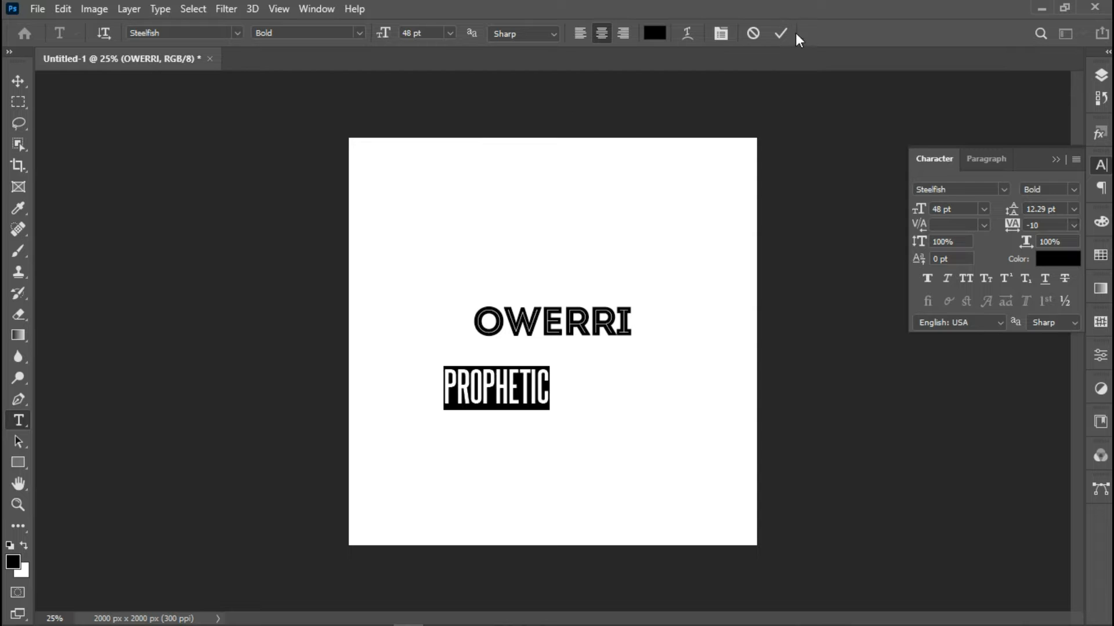
click(780, 34)
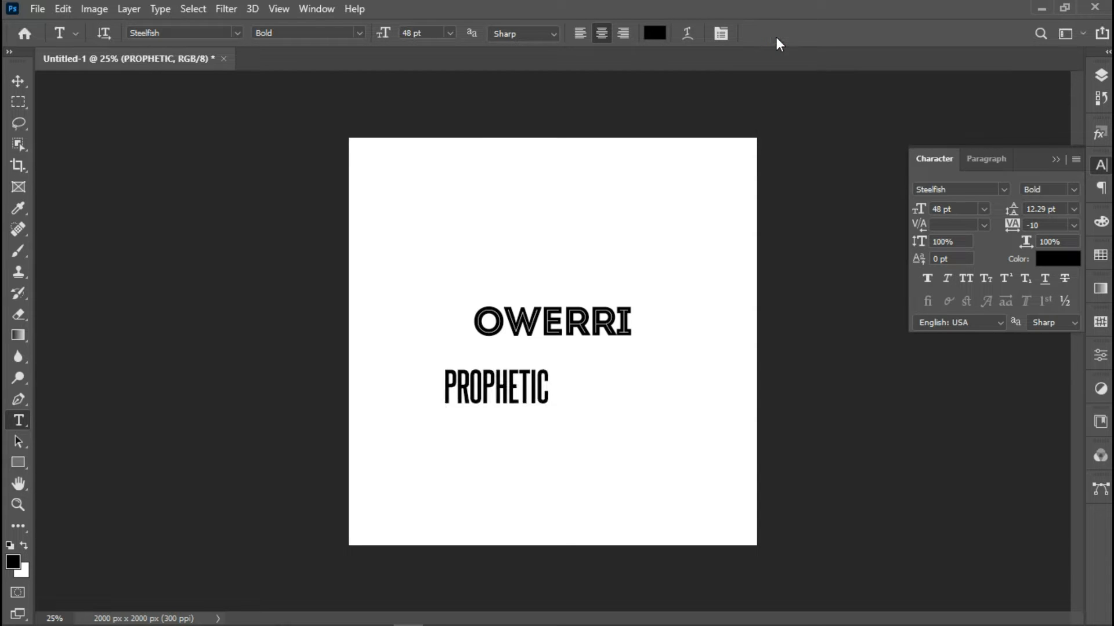
Centre PROPHETIC horizontally on the canvas
key(ctrl+a)
click(19, 81)
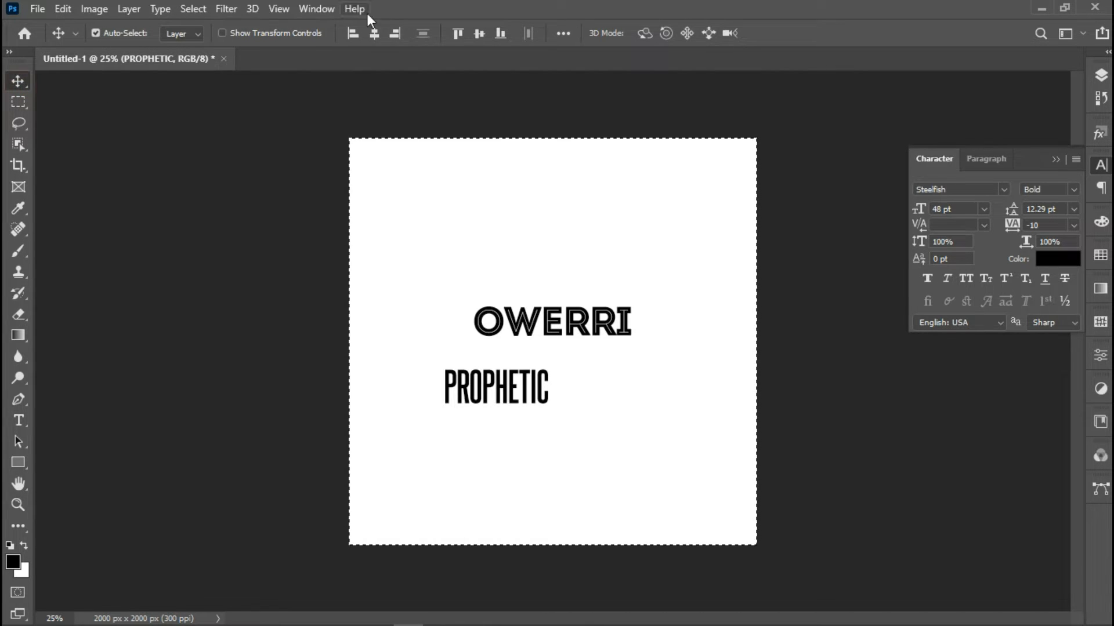
click(374, 33)
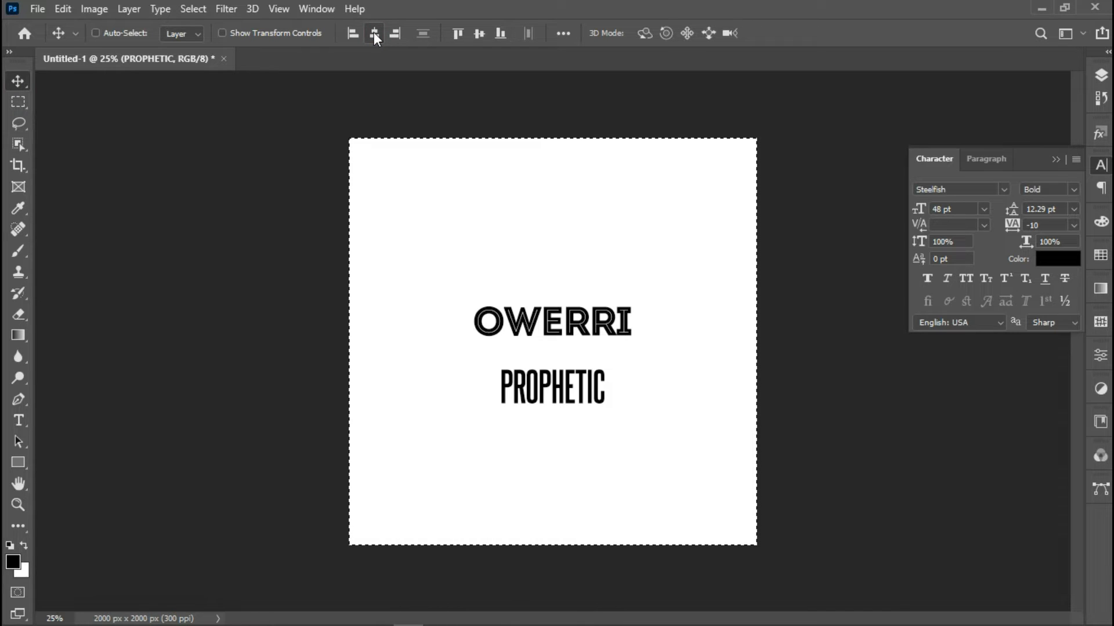
key(ctrl+d)
Scale PROPHETIC to about 204% and nudge it up just under OWERRI
key(ctrl+t)
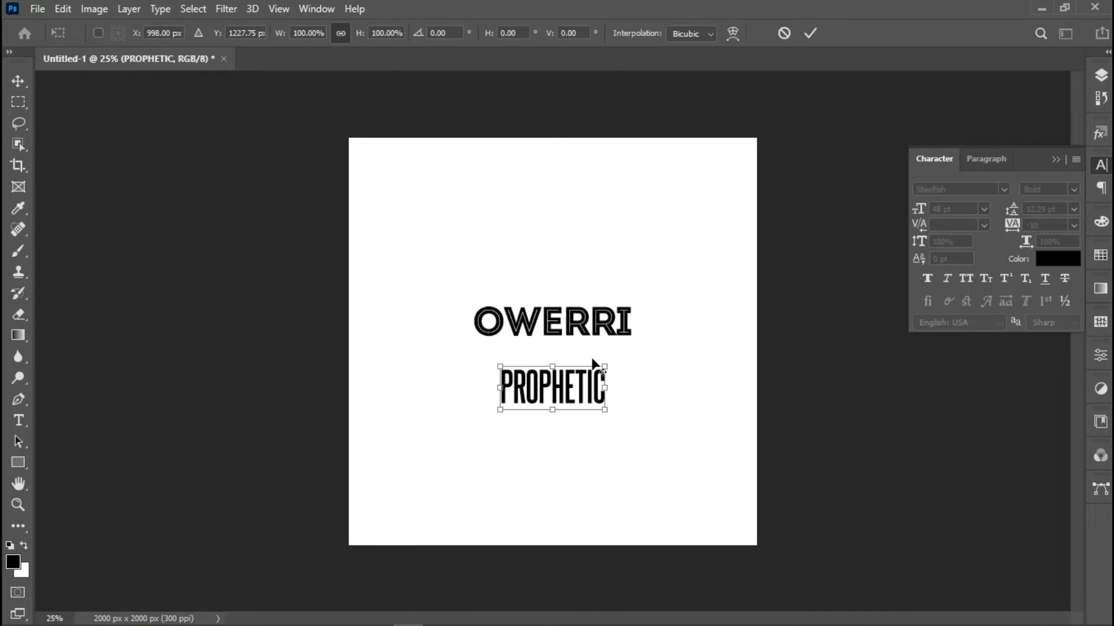
drag(605, 409, 662, 447)
key(Up)
key(Up)
key(Up)
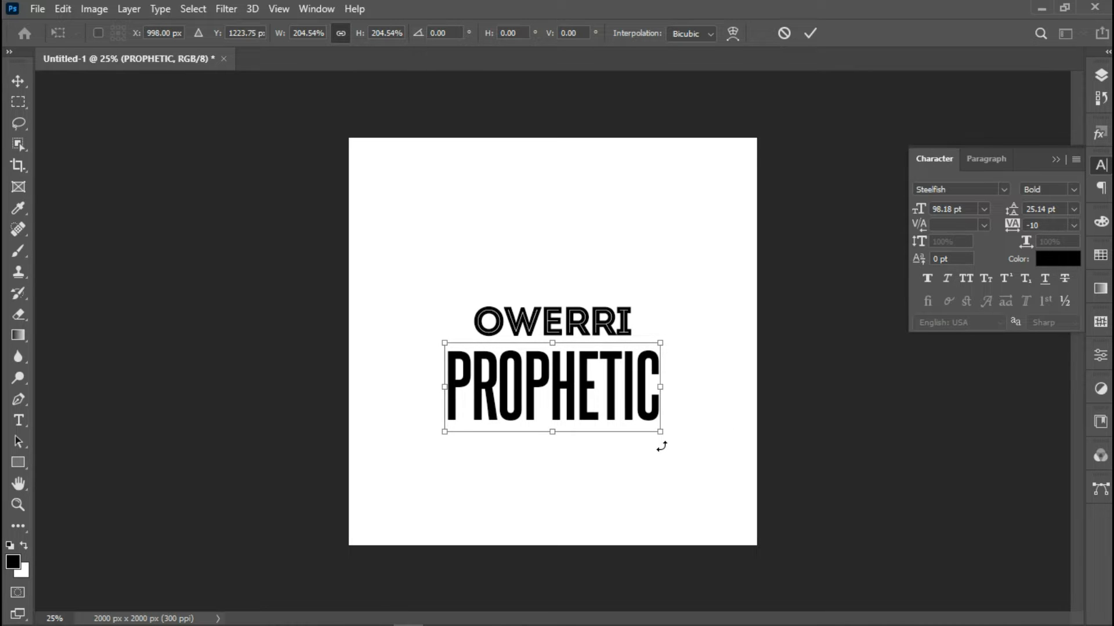
key(Up)
key(Up)
key(Up)
key(Up)
key(Up)
key(Up)
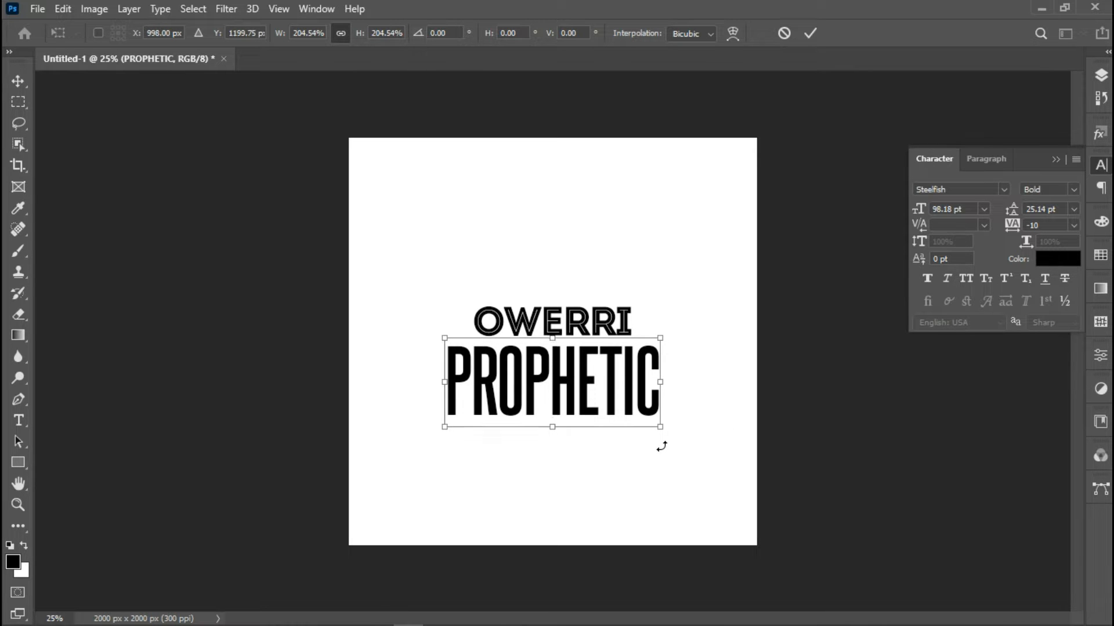
key(Up)
key(Up)
key(Up)
key(Up)
key(Up)
key(Up)
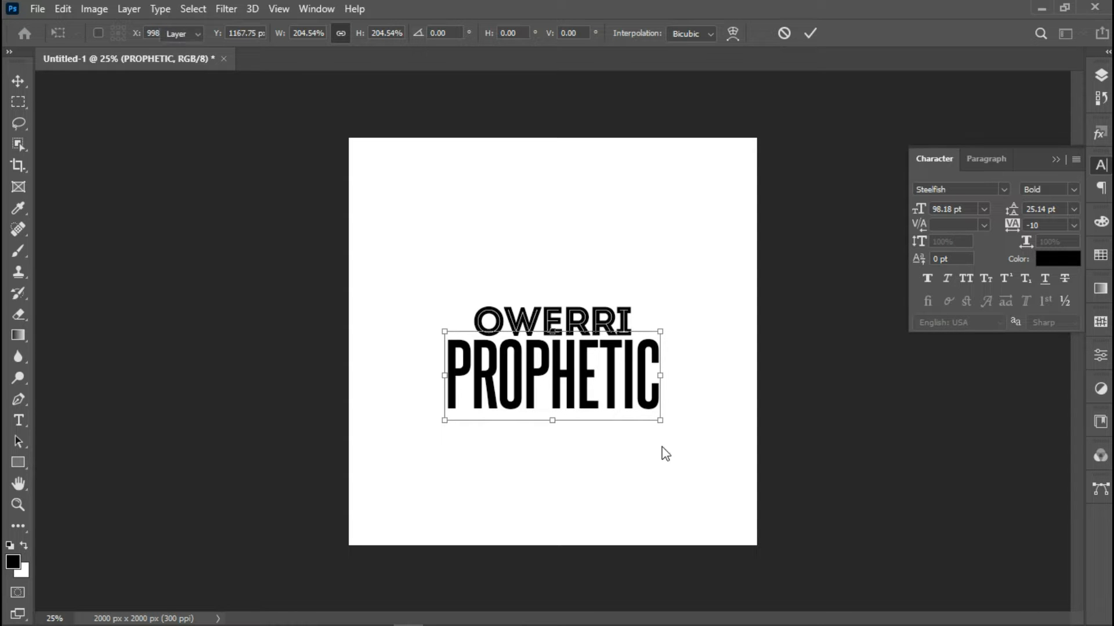
key(Return)
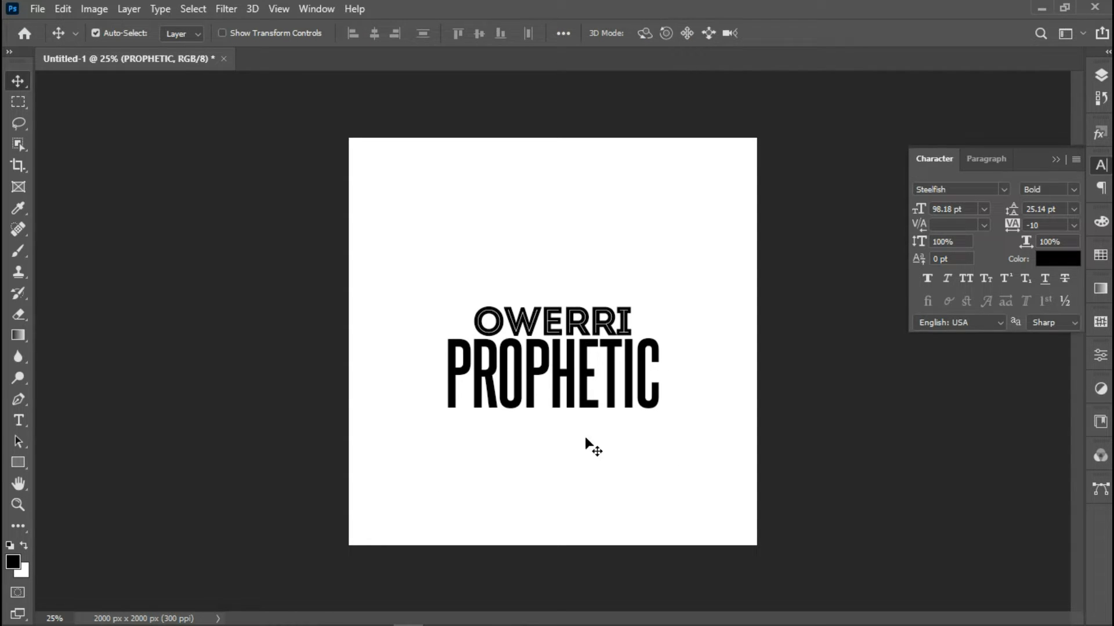
Draw a wide black rectangle below PROPHETIC and centre it horizontally
click(18, 463)
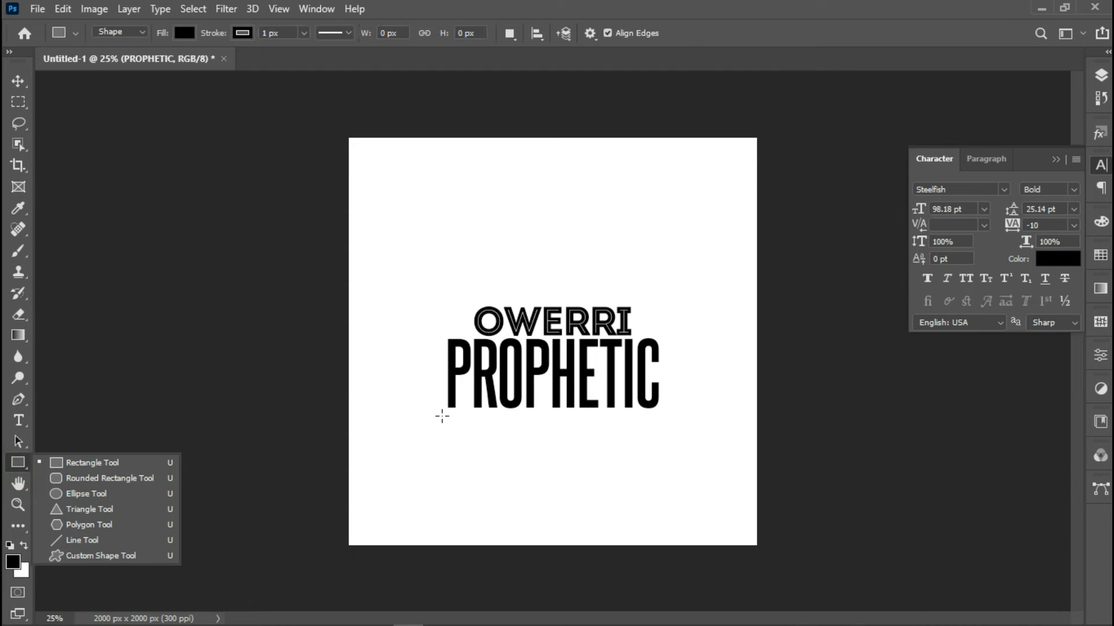
drag(440, 411, 662, 447)
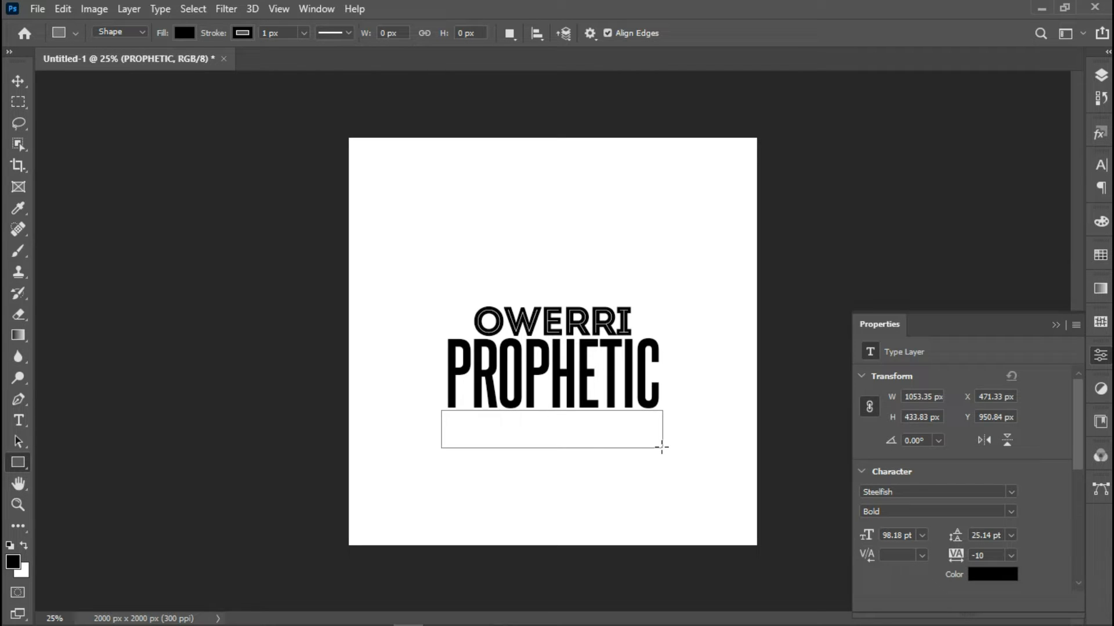
click(18, 81)
key(ctrl+a)
click(374, 33)
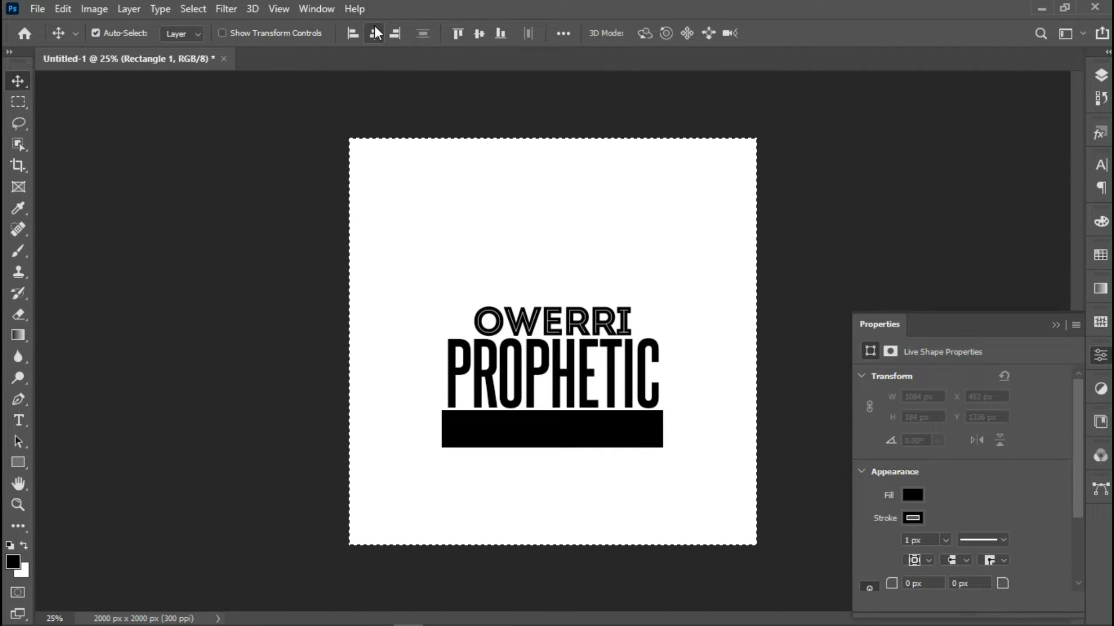
key(ctrl+d)
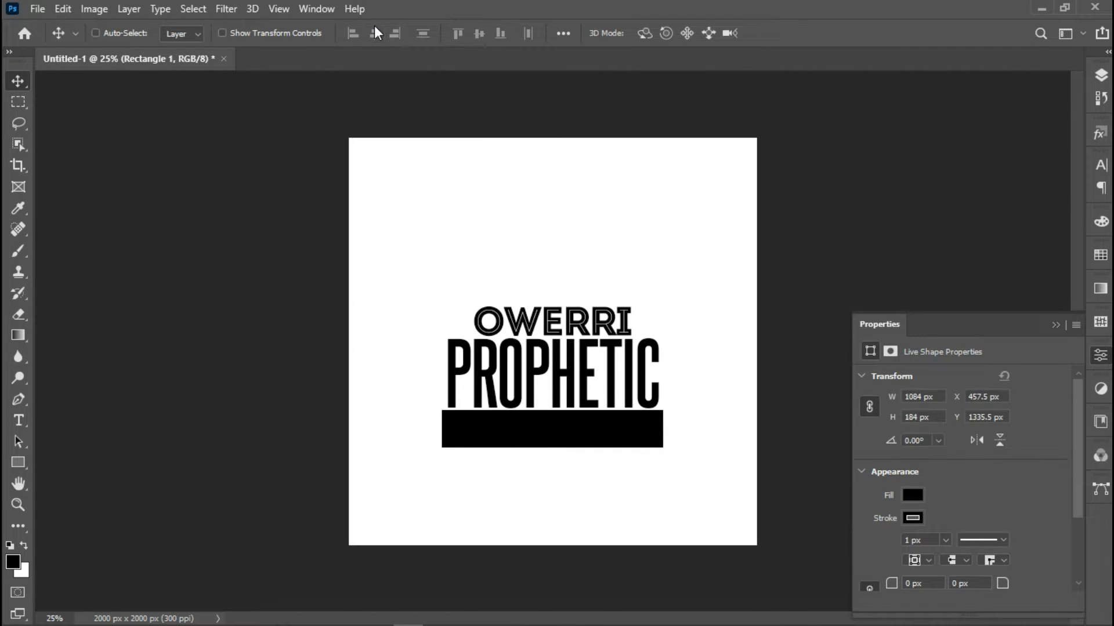
Scale the black bar to about 104% and nudge it slightly down
key(ctrl+t)
key(Down)
key(Down)
key(Down)
key(Down)
key(Down)
key(Down)
key(Down)
key(Down)
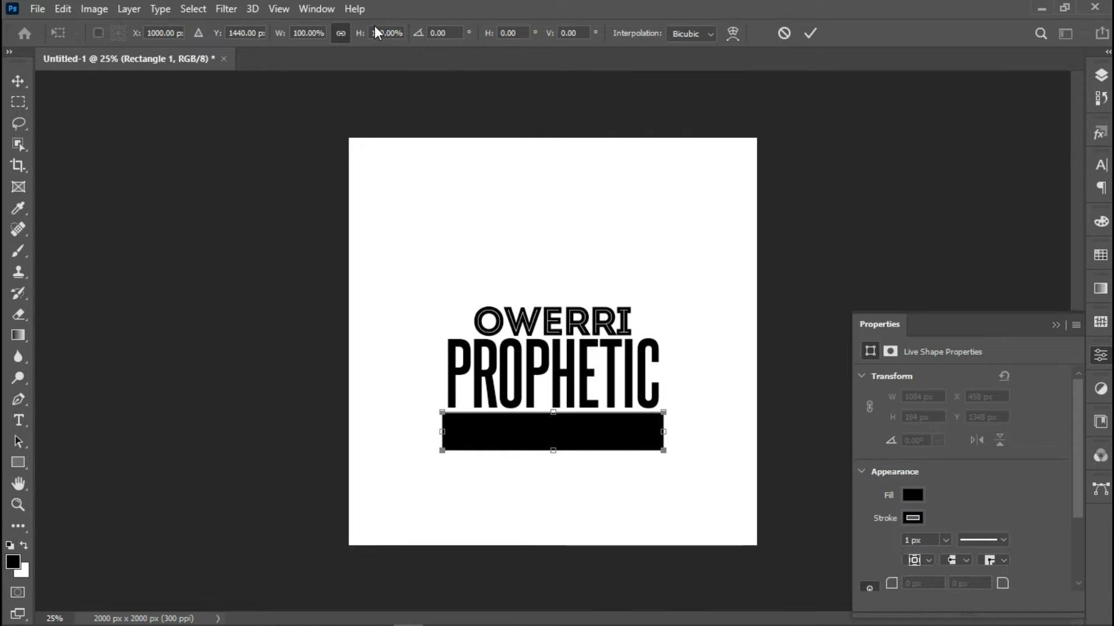
drag(667, 451, 671, 456)
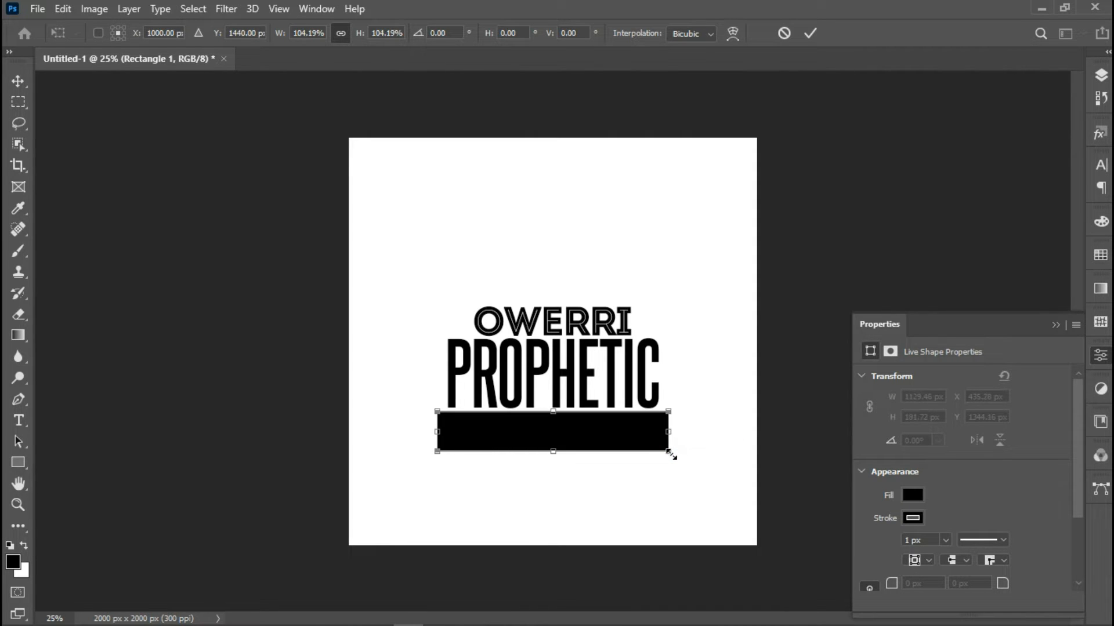
key(Down)
key(Down)
key(Down)
key(Down)
key(Down)
key(Down)
key(Down)
key(Down)
key(Return)
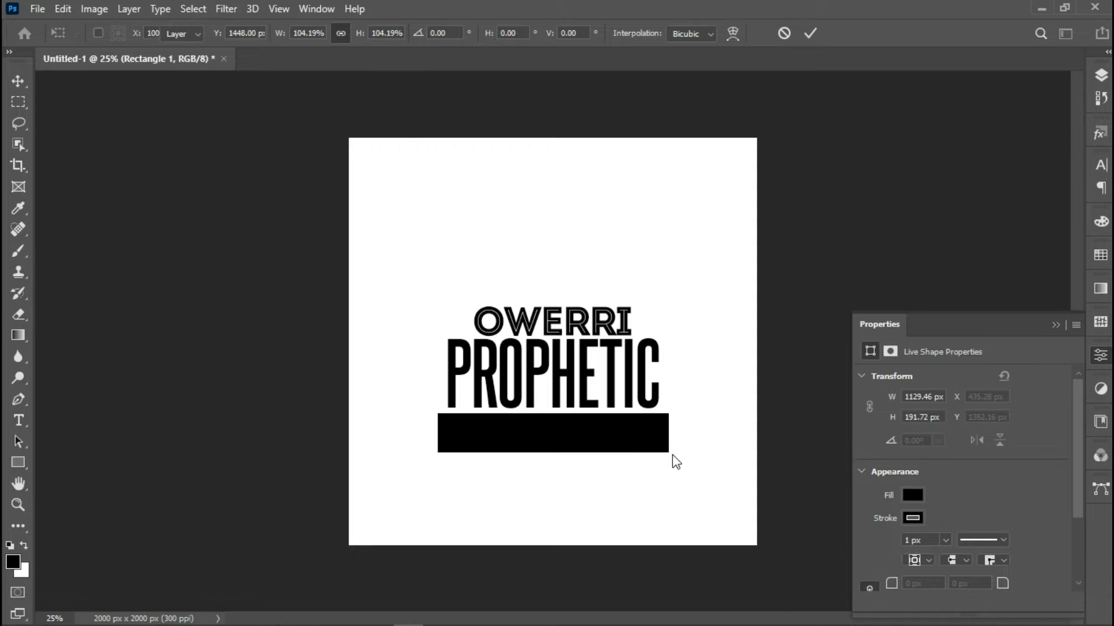
Type INVASION in a new text layer near the canvas bottom
click(18, 420)
click(469, 514)
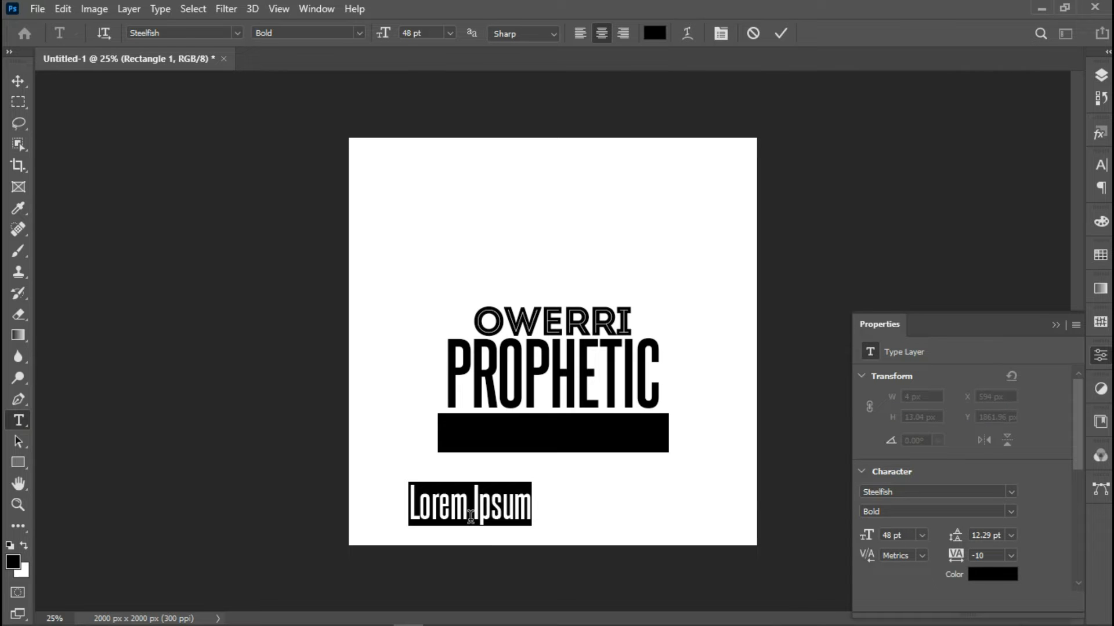
text(inv)
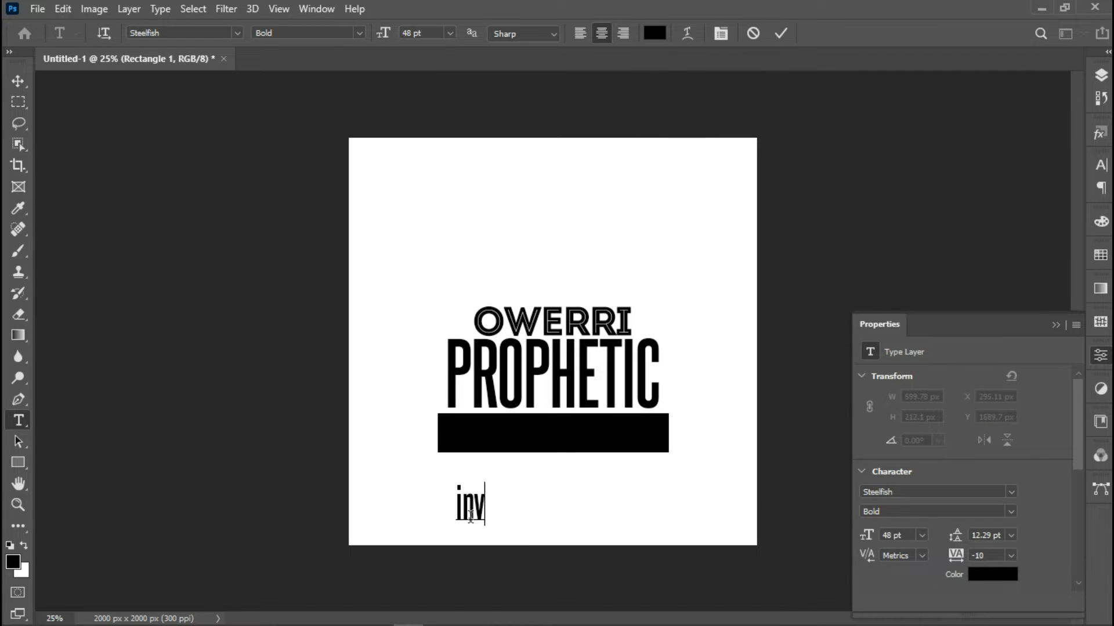
key(BackSpace)
key(BackSpace)
key(BackSpace)
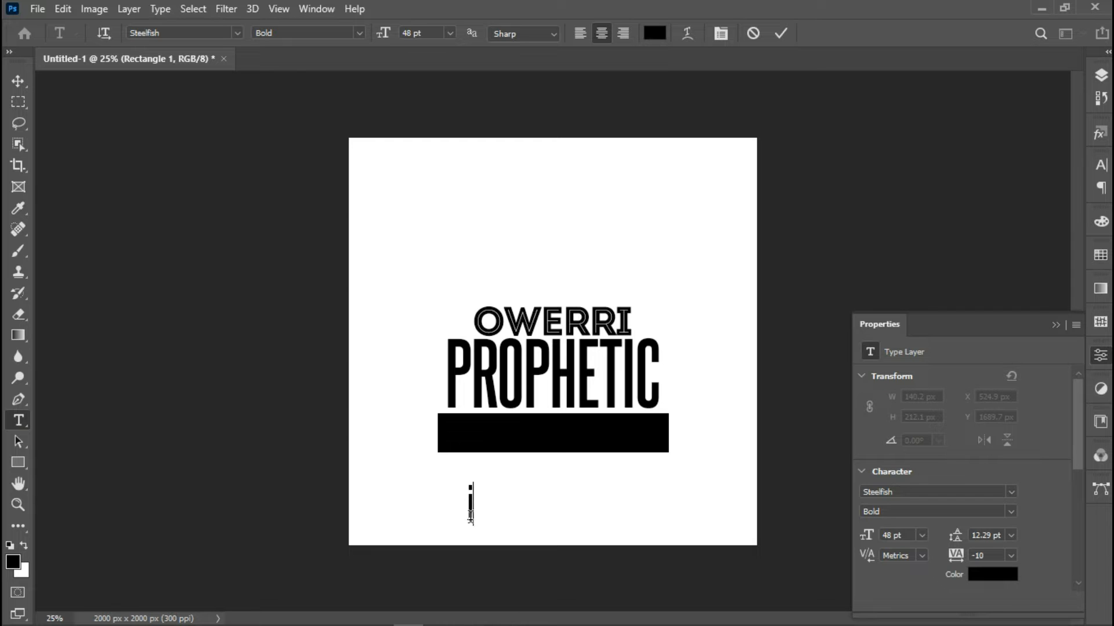
text(IN)
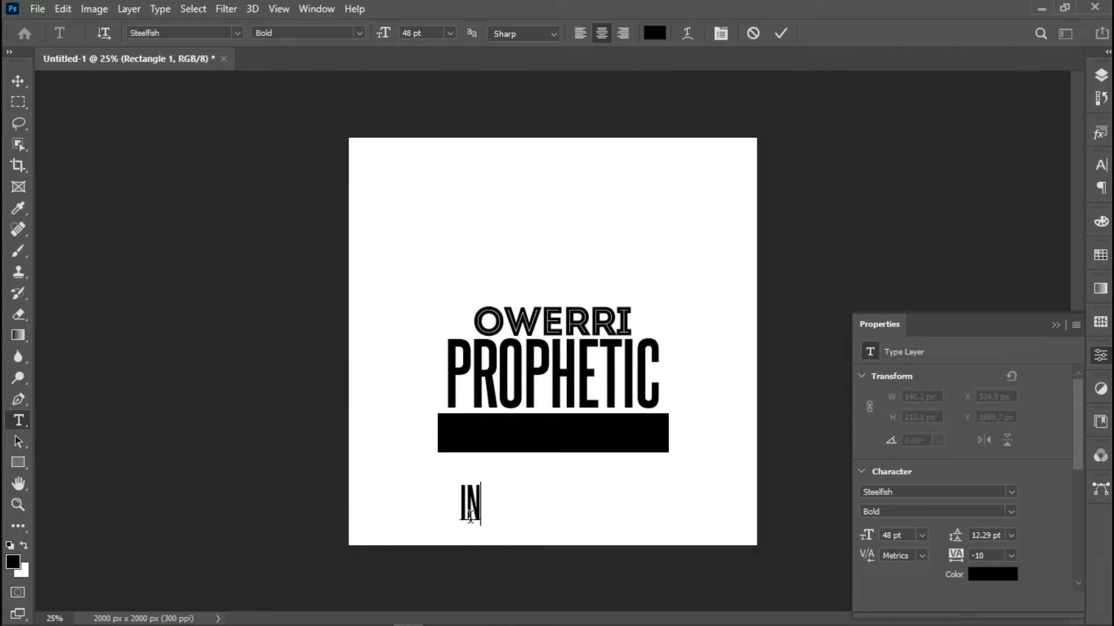
text(VASION)
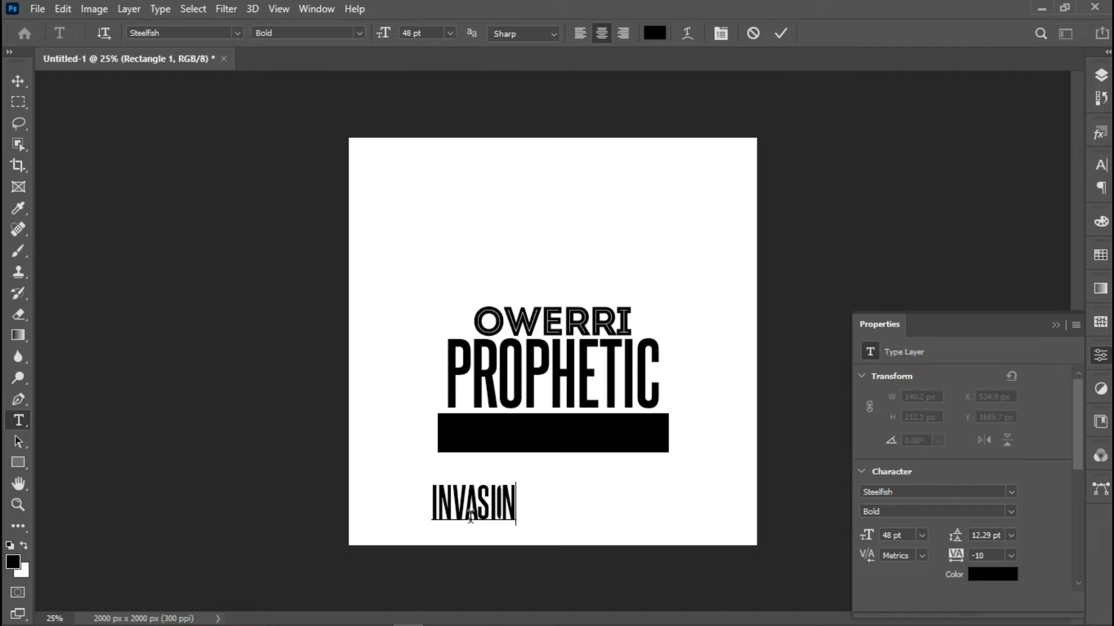
Set the INVASION text in the Trajan Pro font
right_click(470, 515)
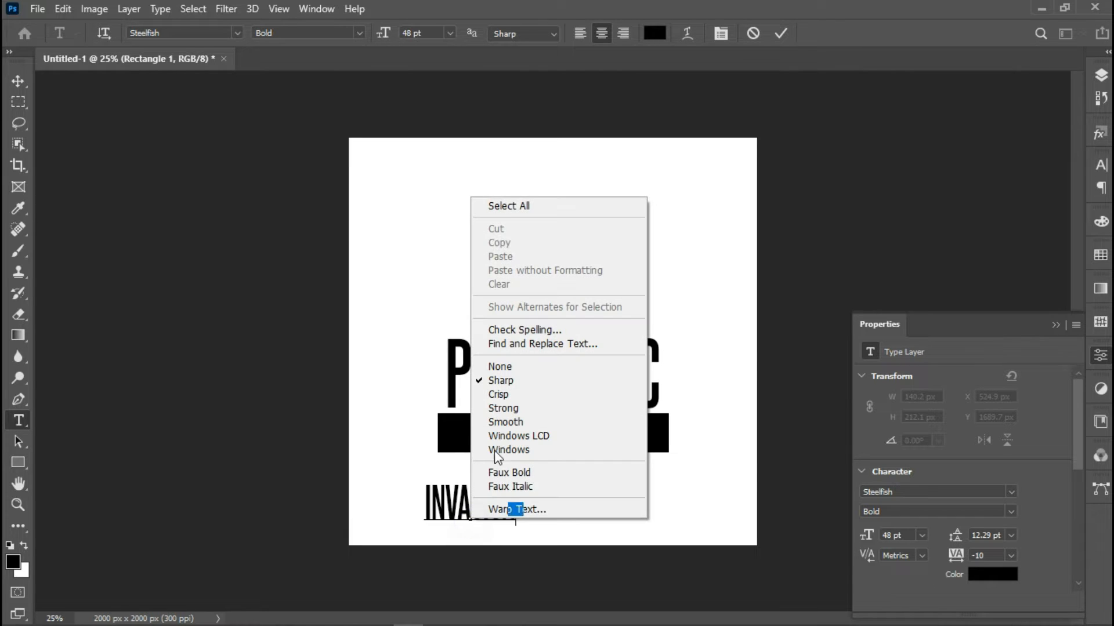
click(512, 206)
click(207, 33)
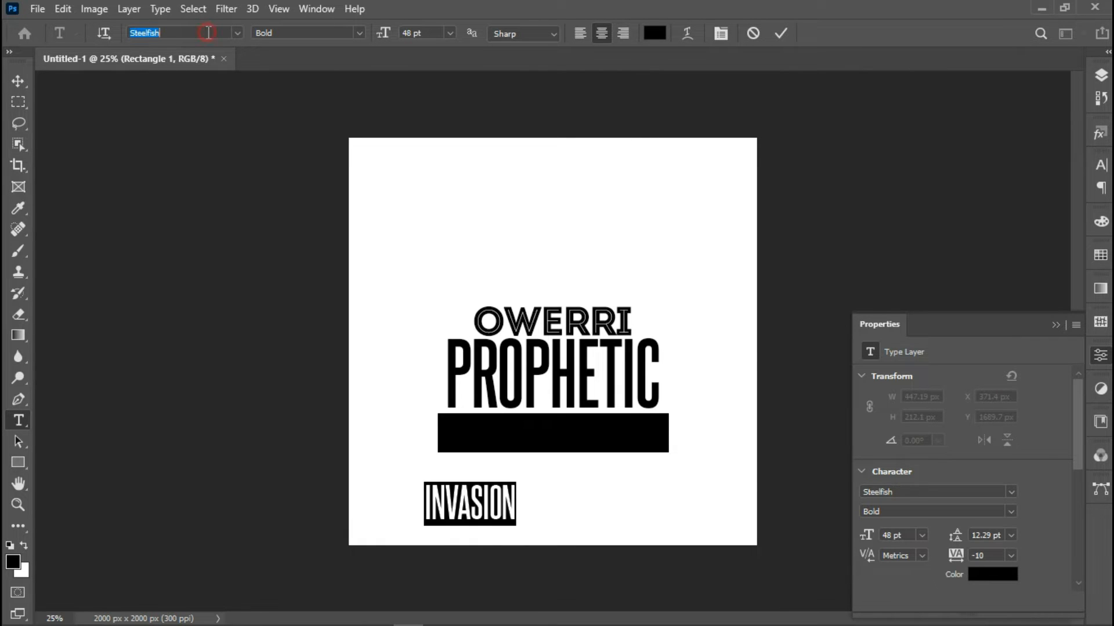
text(TRA)
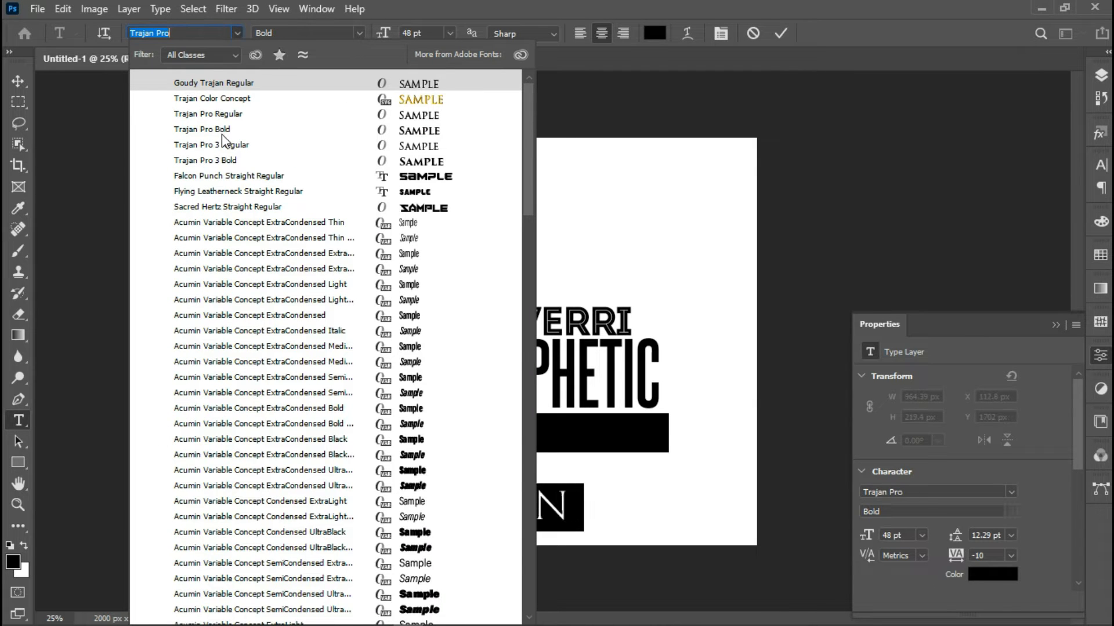
click(219, 130)
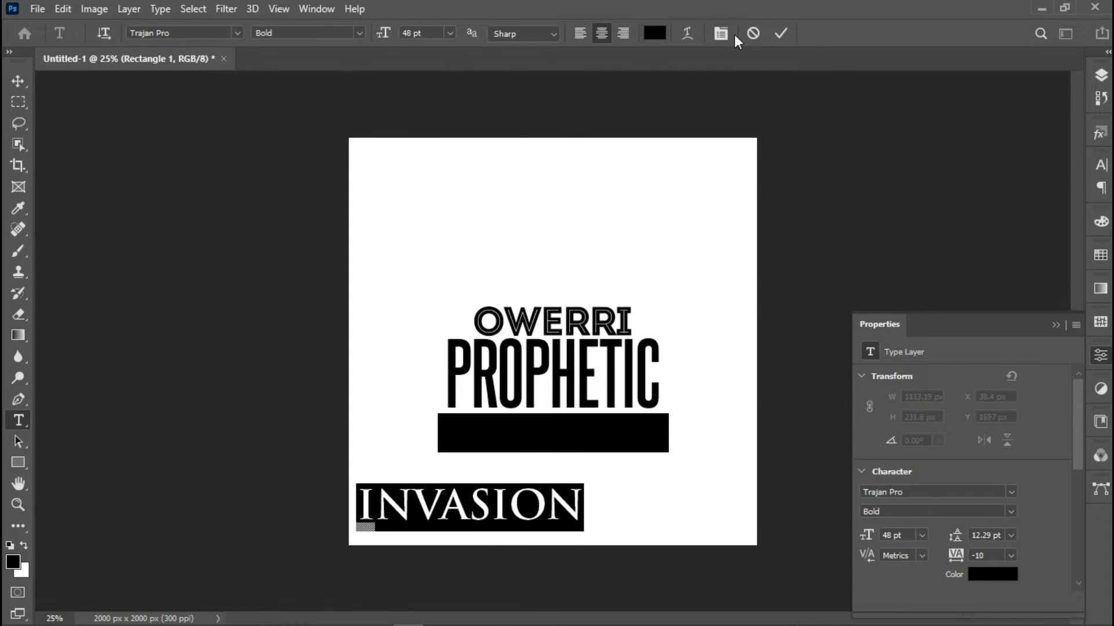
Give INVASION a tracking of 1000 in the Character panel
click(721, 33)
click(1053, 225)
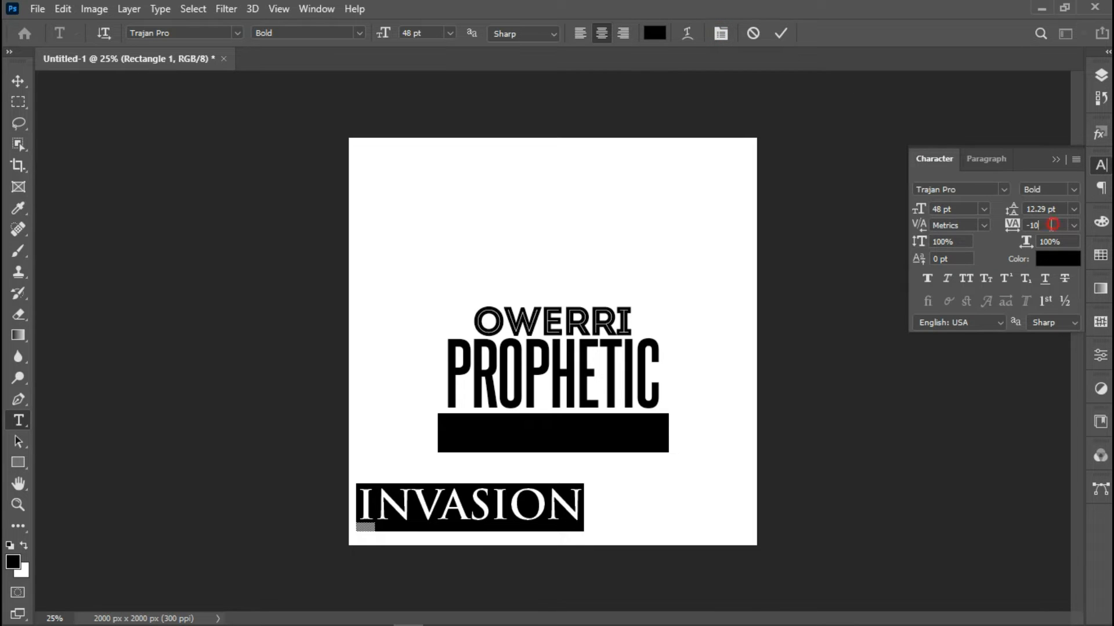
text(100)
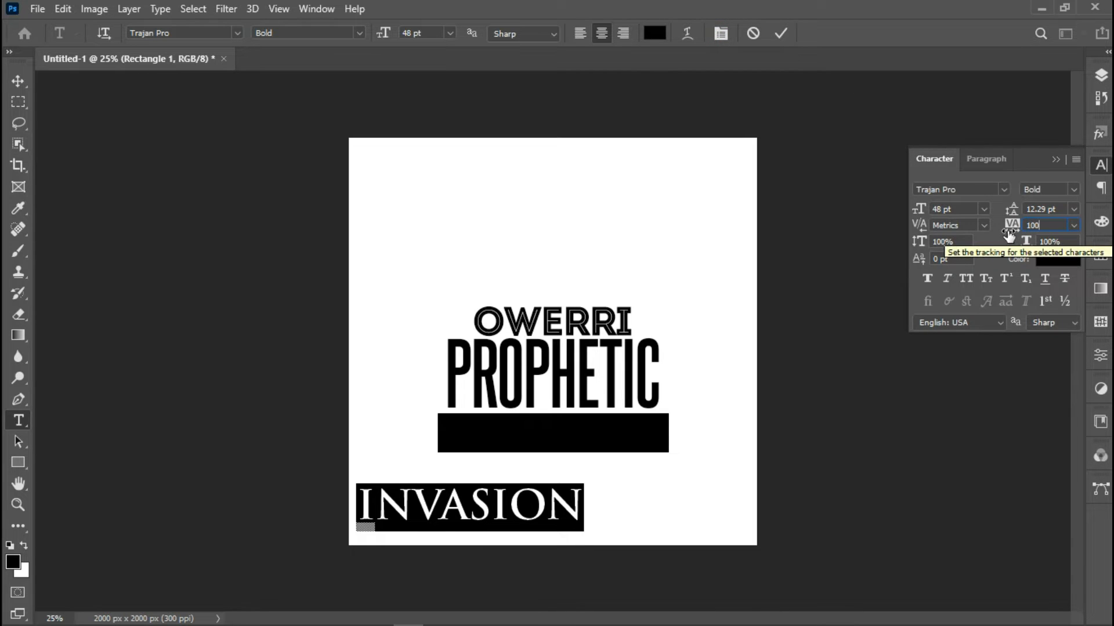
text(0)
key(Return)
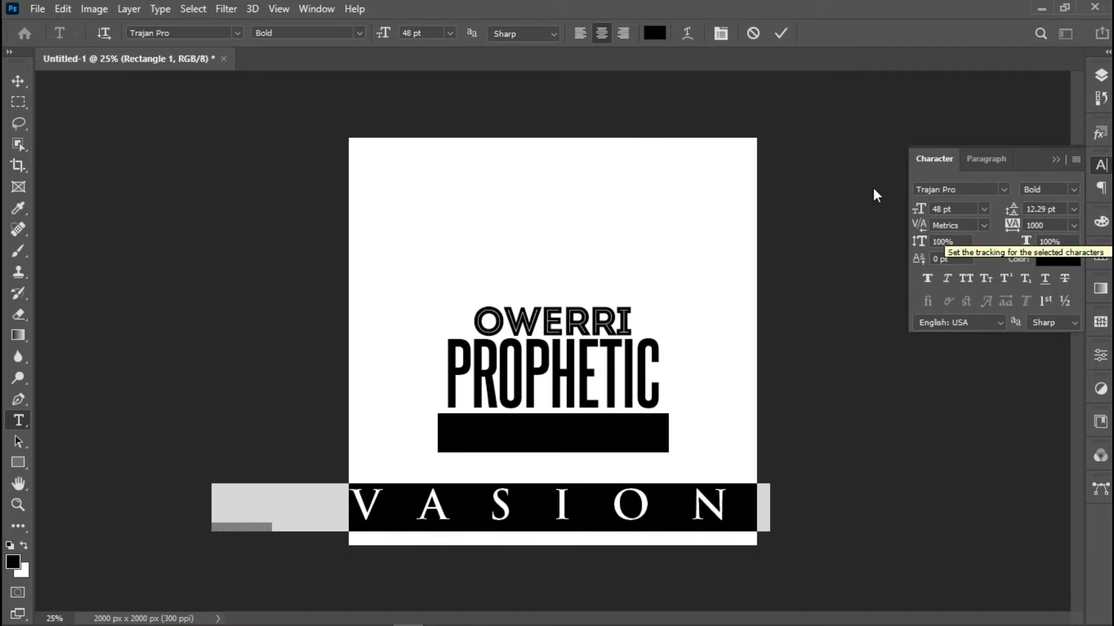
click(447, 34)
Make INVASION 18 pt, move it into the black bar, and commit
click(427, 167)
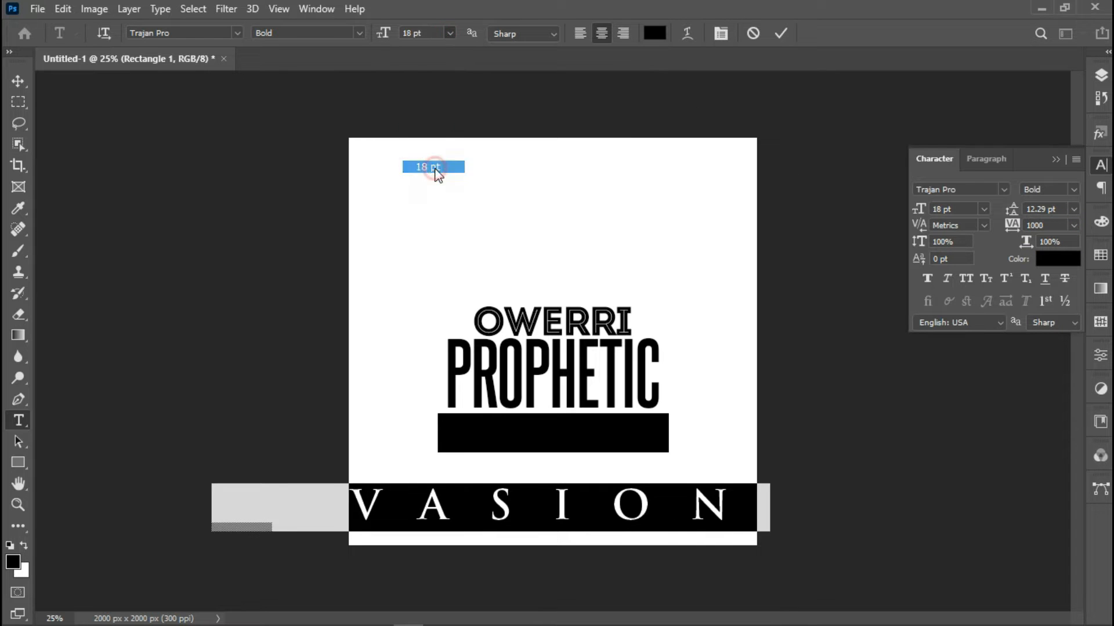
drag(430, 540, 503, 454)
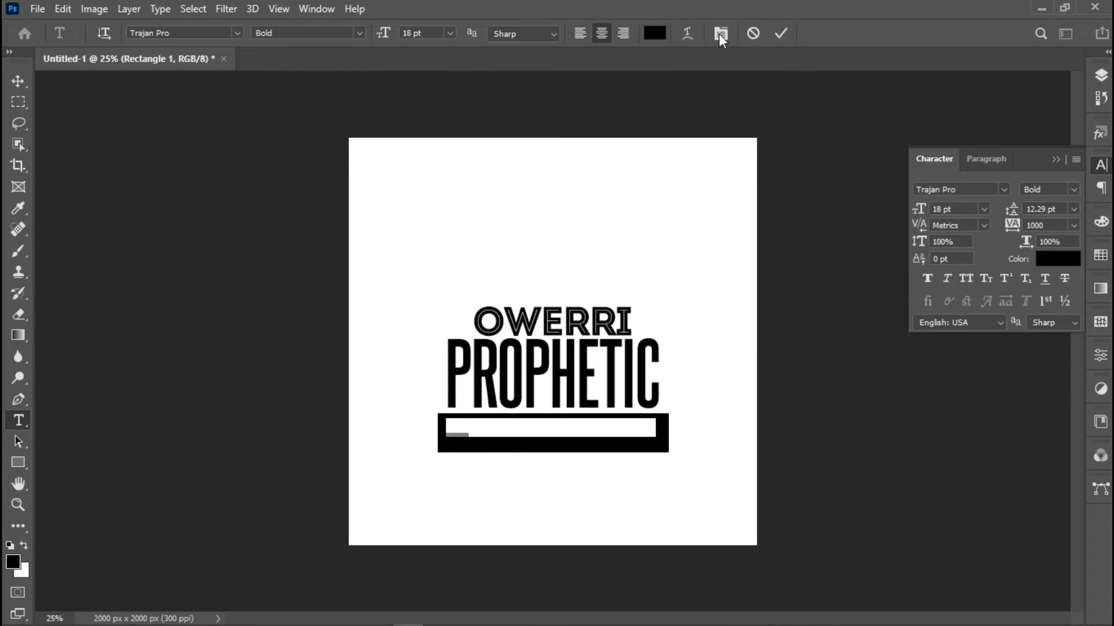
click(780, 33)
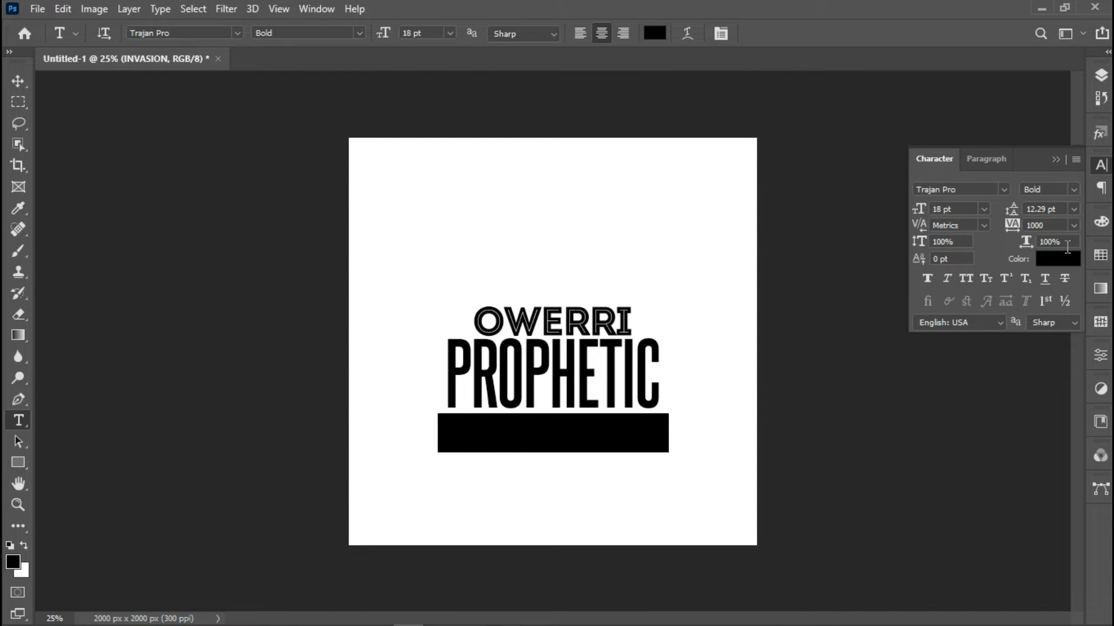
Change the INVASION text colour to white (ffffff)
click(1058, 258)
drag(468, 181, 345, 123)
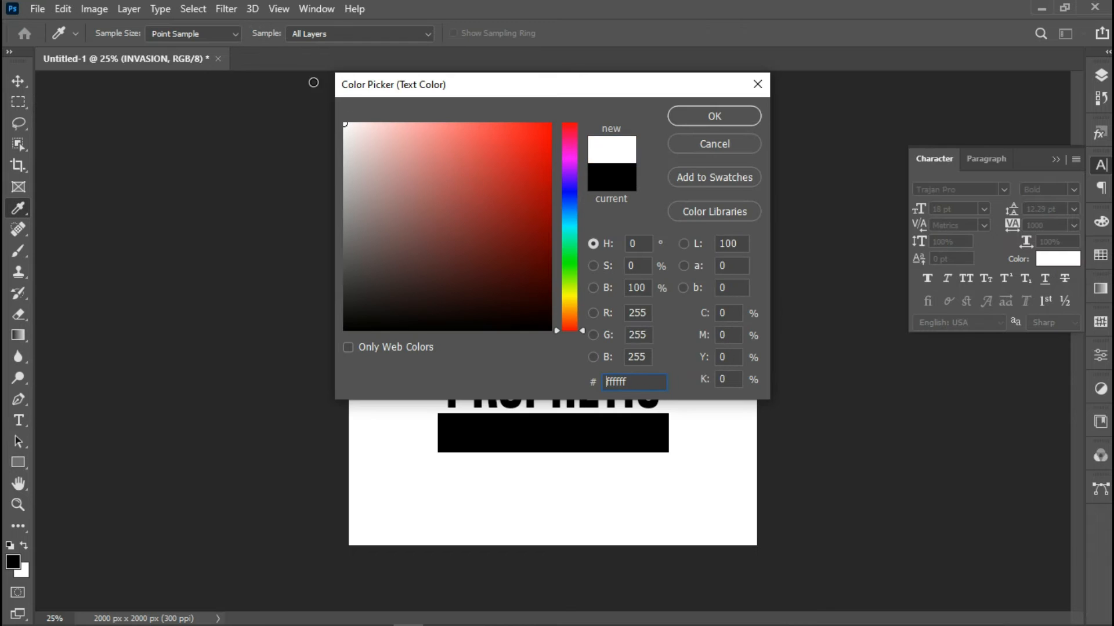
click(711, 114)
click(1101, 76)
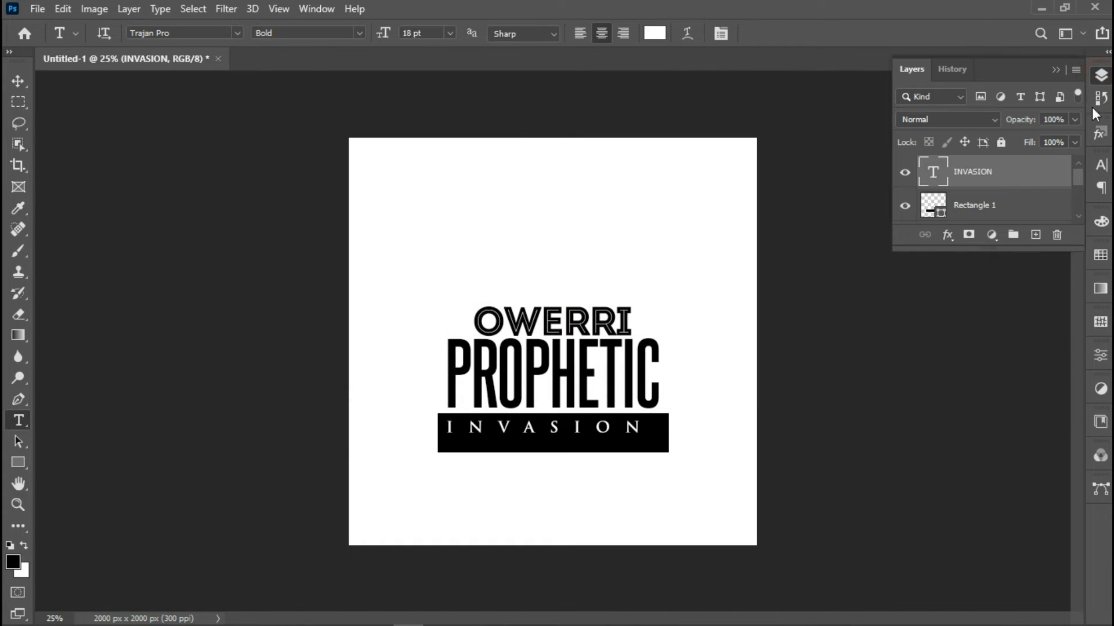
Reselect INVASION's text and reduce its tracking from 1000 to 200
double_click(932, 174)
click(720, 33)
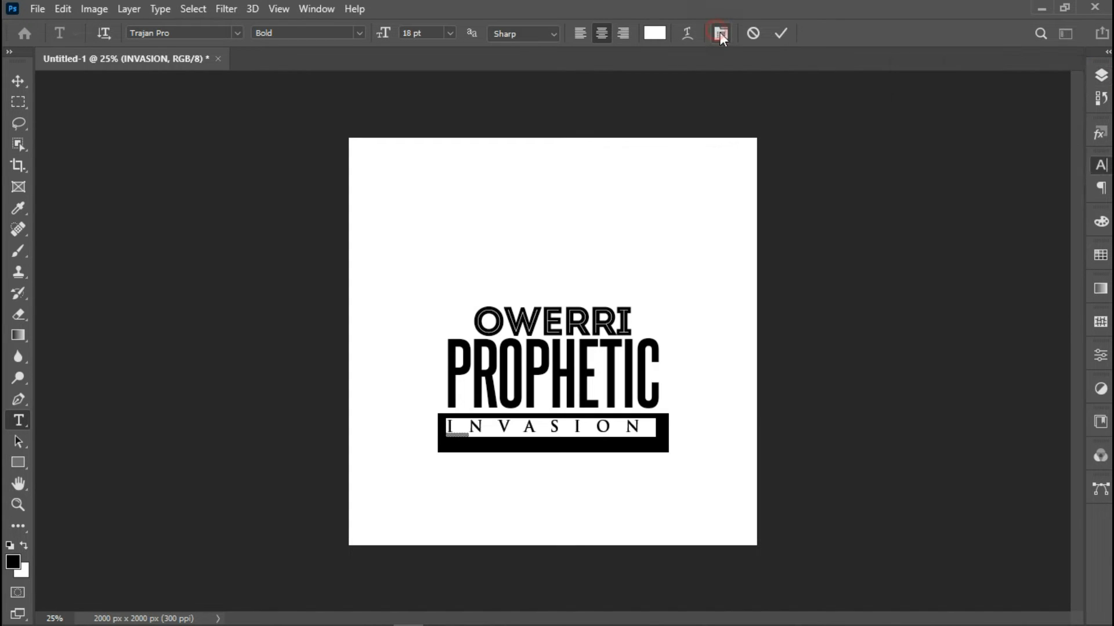
click(1015, 229)
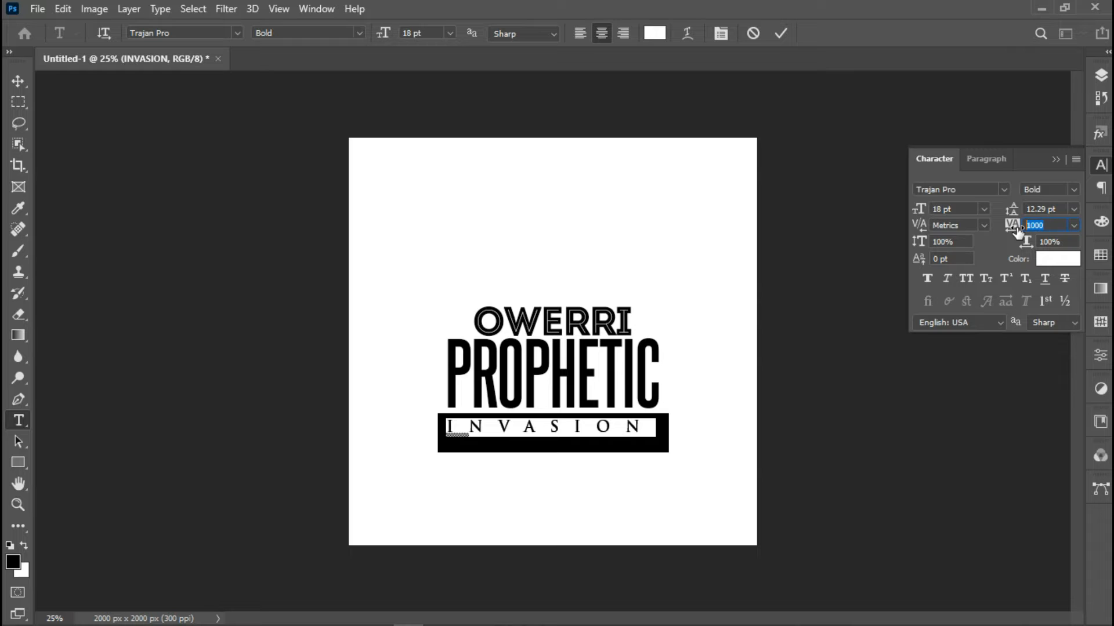
text(5)
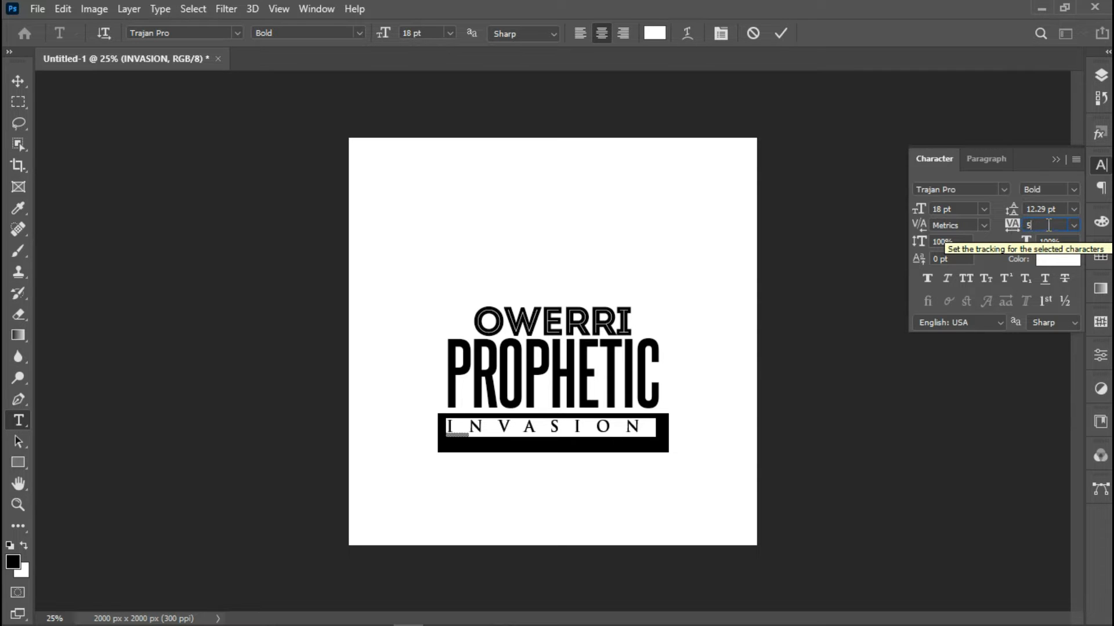
click(1074, 228)
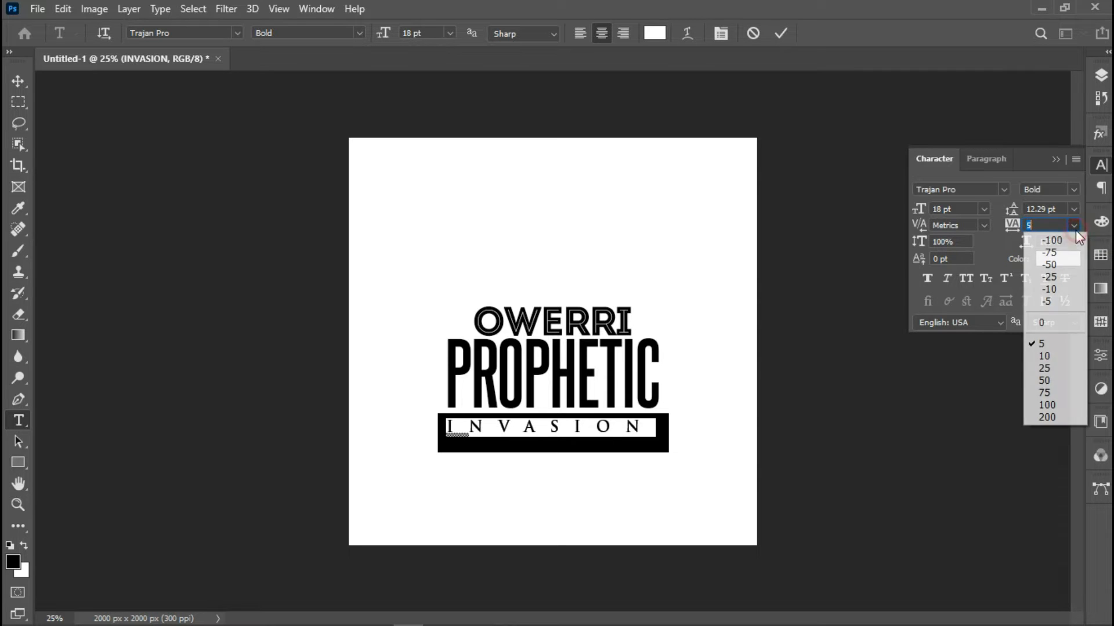
click(1047, 417)
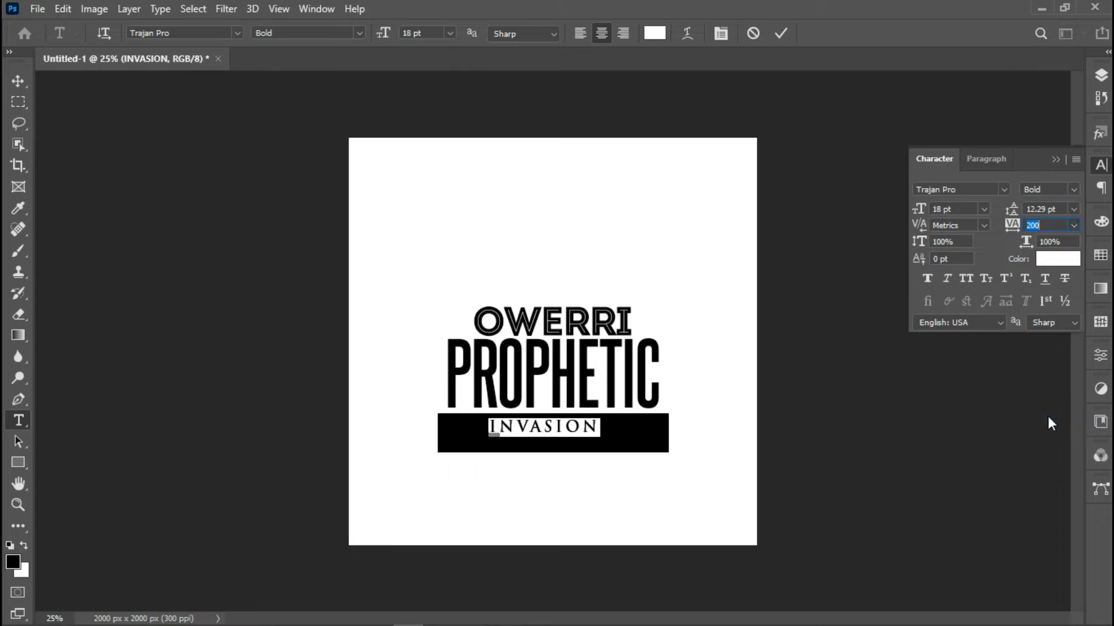
click(779, 34)
key(ctrl+a)
Centre INVASION horizontally, scale it to about 168%, and nudge it lower in the bar
click(18, 81)
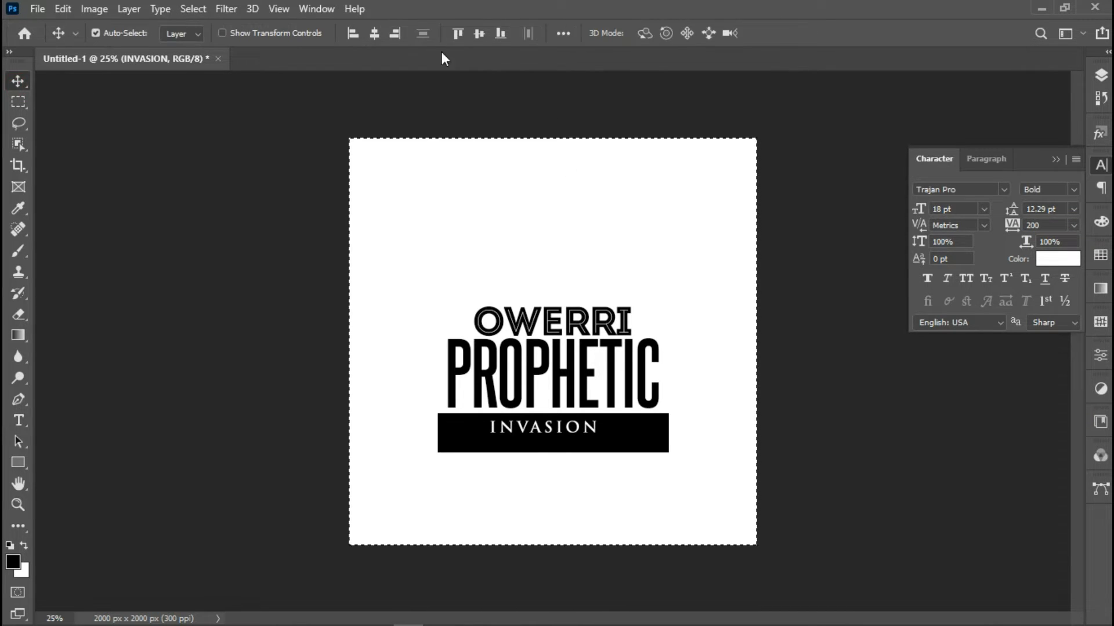
click(372, 35)
key(ctrl+d)
key(ctrl+t)
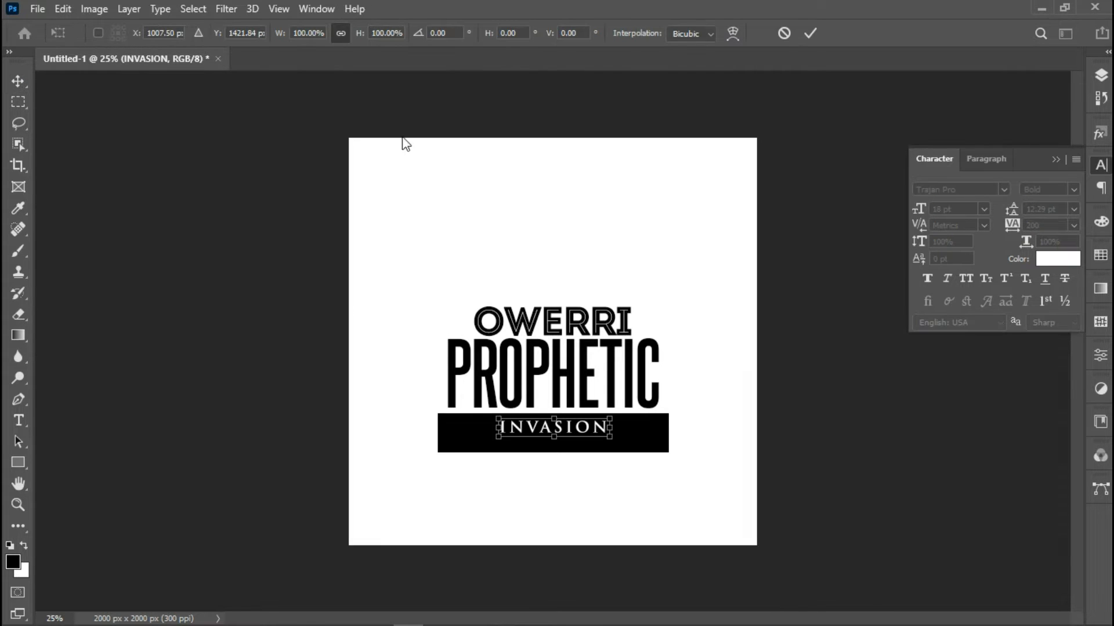
drag(629, 445, 651, 445)
key(Down)
key(Down)
key(Down)
key(Down)
key(Down)
key(Down)
key(Down)
key(Down)
key(Down)
key(Down)
key(Down)
key(Down)
key(Down)
key(Down)
key(Down)
key(Down)
key(Down)
key(Down)
key(Down)
key(Down)
key(Down)
key(Down)
key(Down)
key(Down)
key(Down)
key(Down)
key(Down)
key(Down)
key(Return)
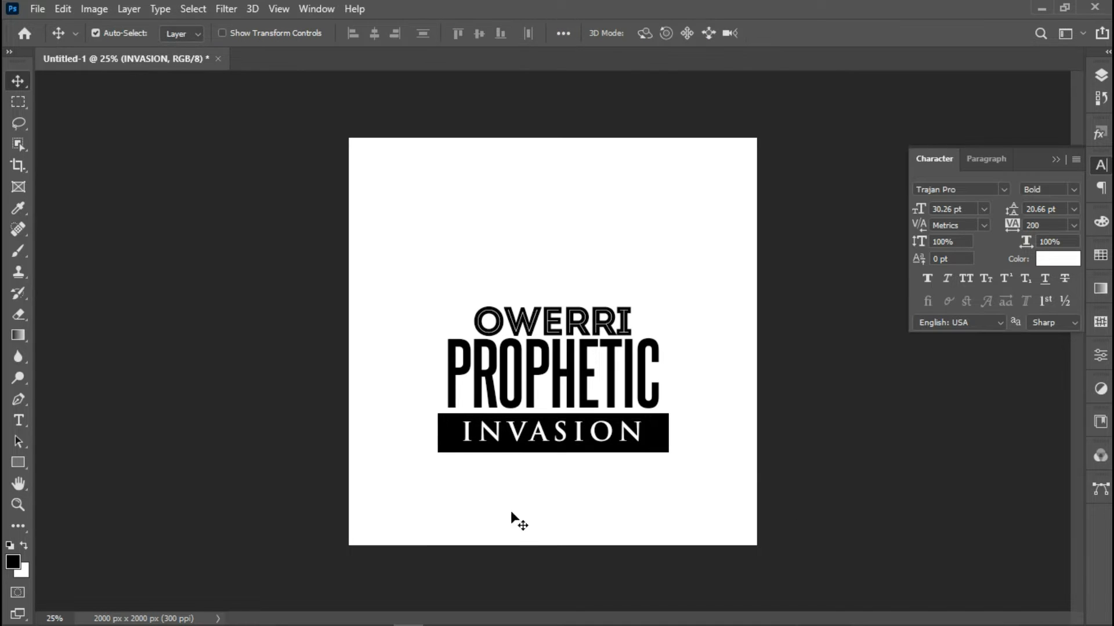
Add a black text line below the INVASION bar reading 'With Rev. Dr.' plus the pastor's name
click(19, 421)
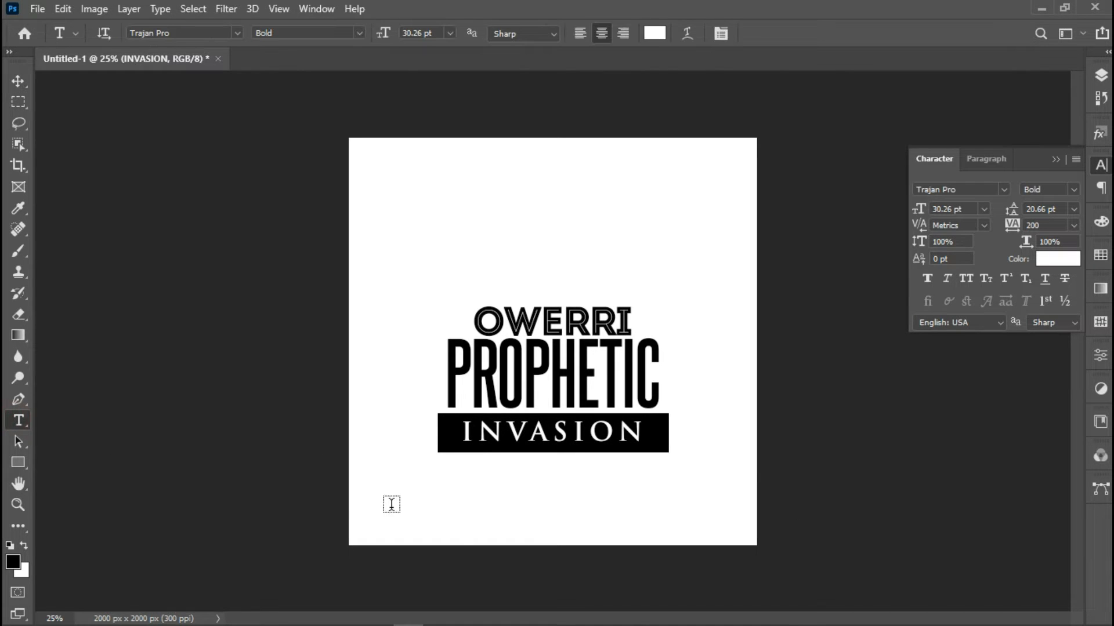
click(492, 489)
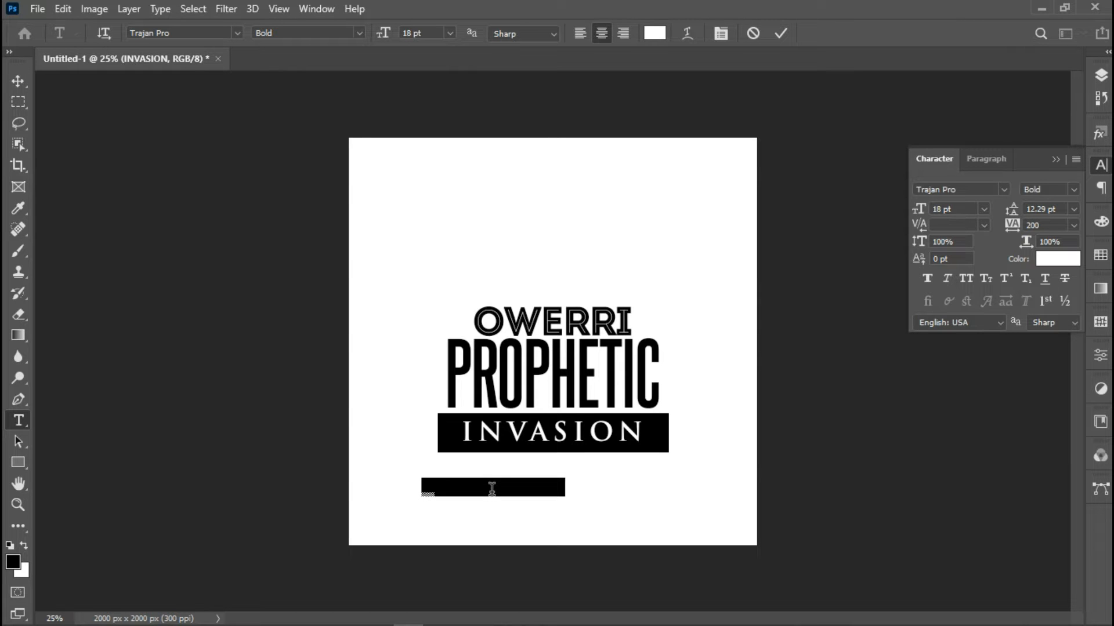
click(657, 34)
click(452, 430)
click(701, 114)
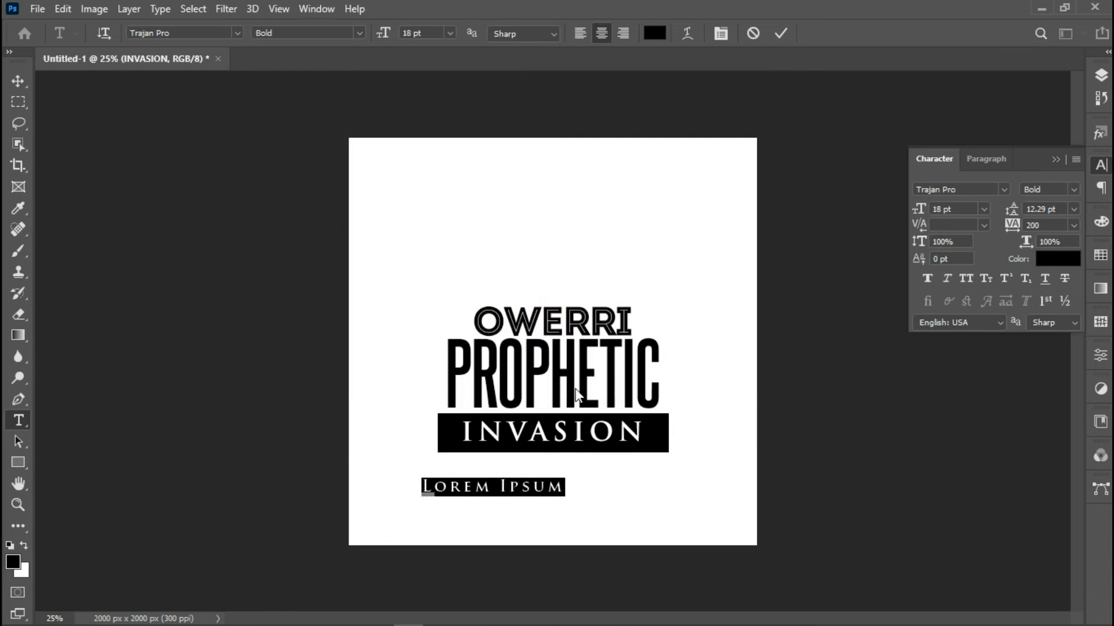
text(w)
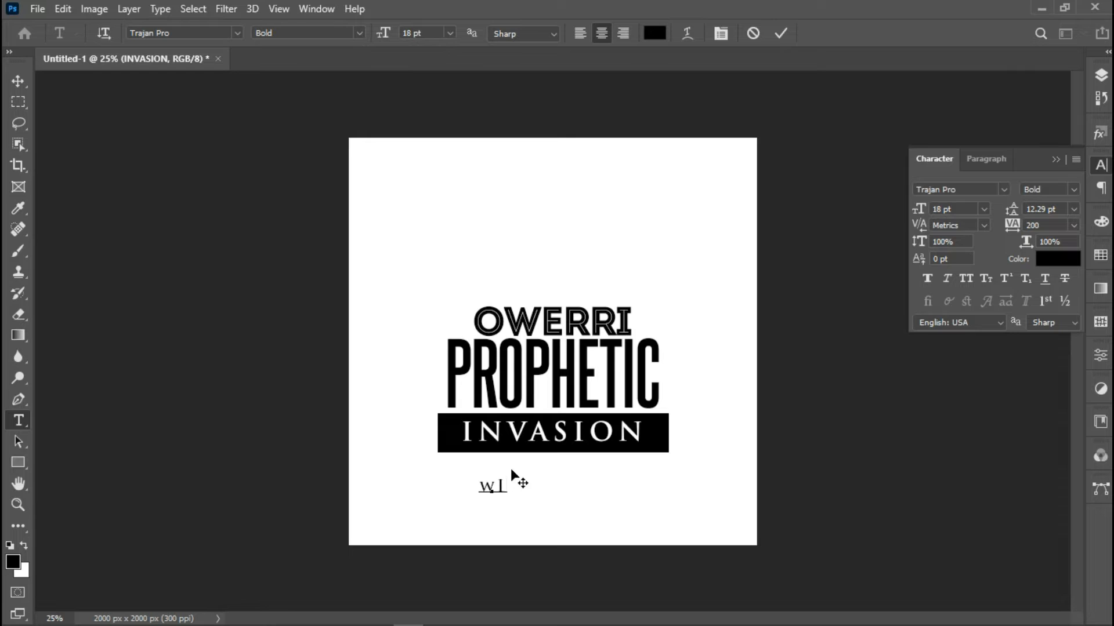
key(BackSpace)
key(BackSpace)
text(With rev)
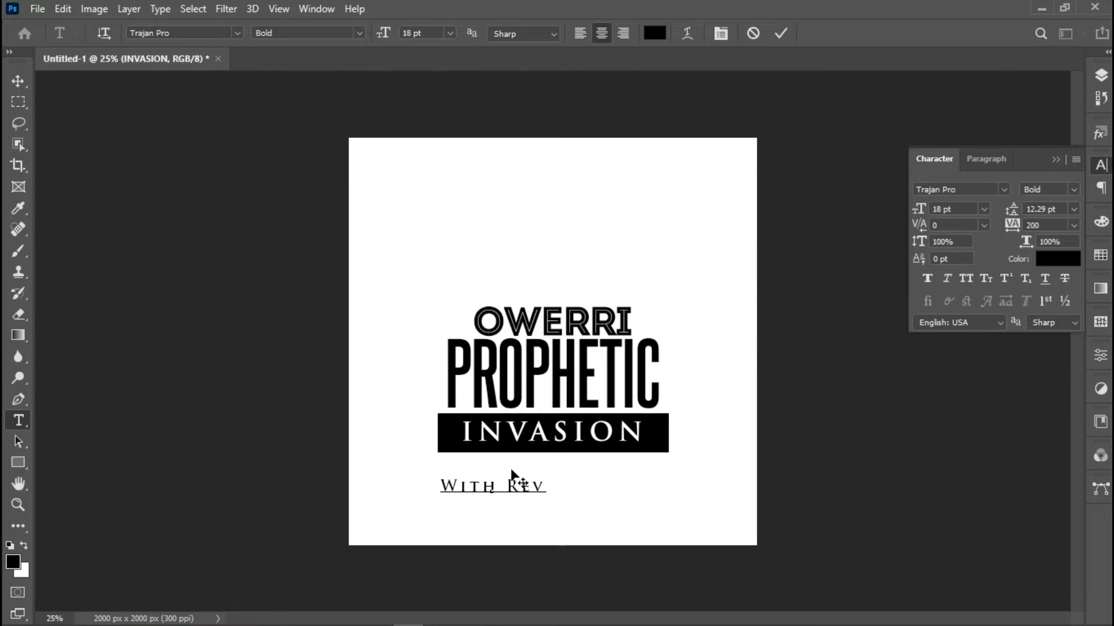
text(. Dr)
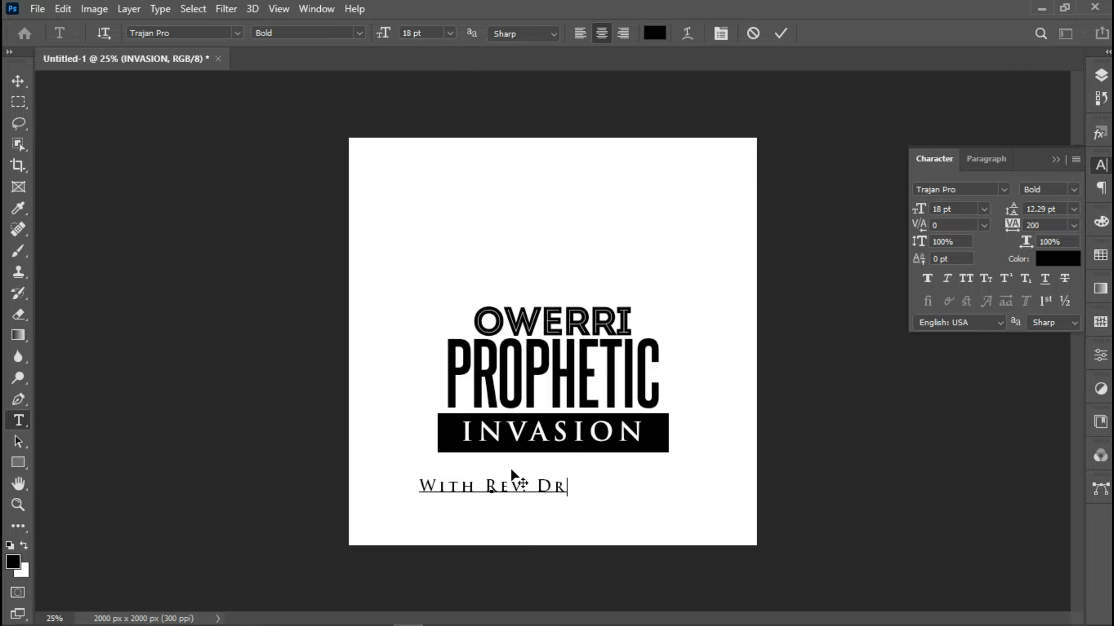
text(.)
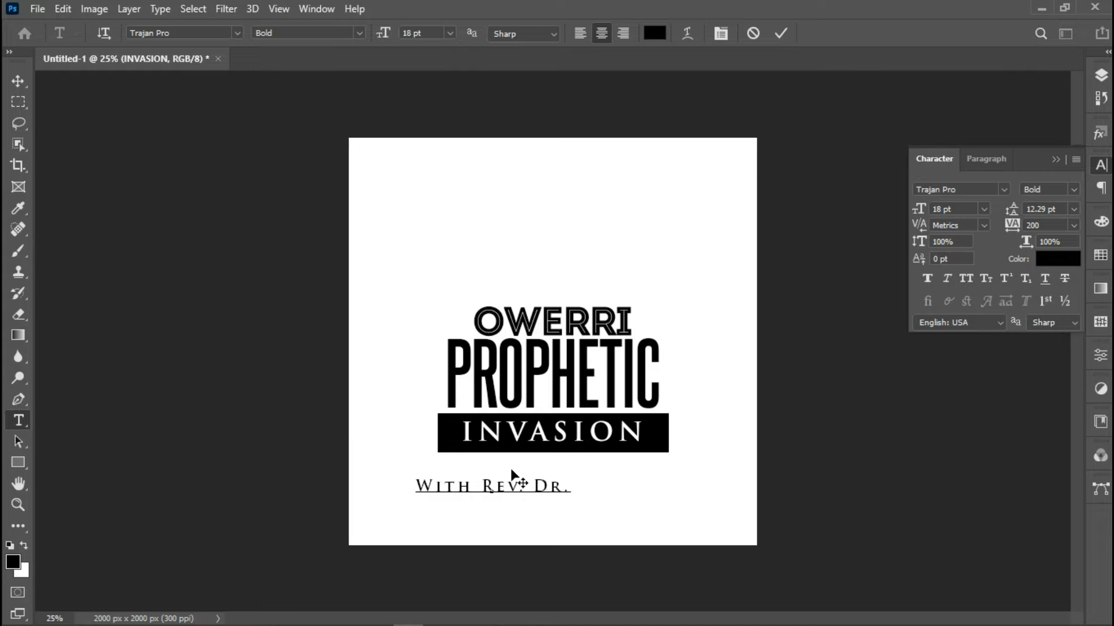
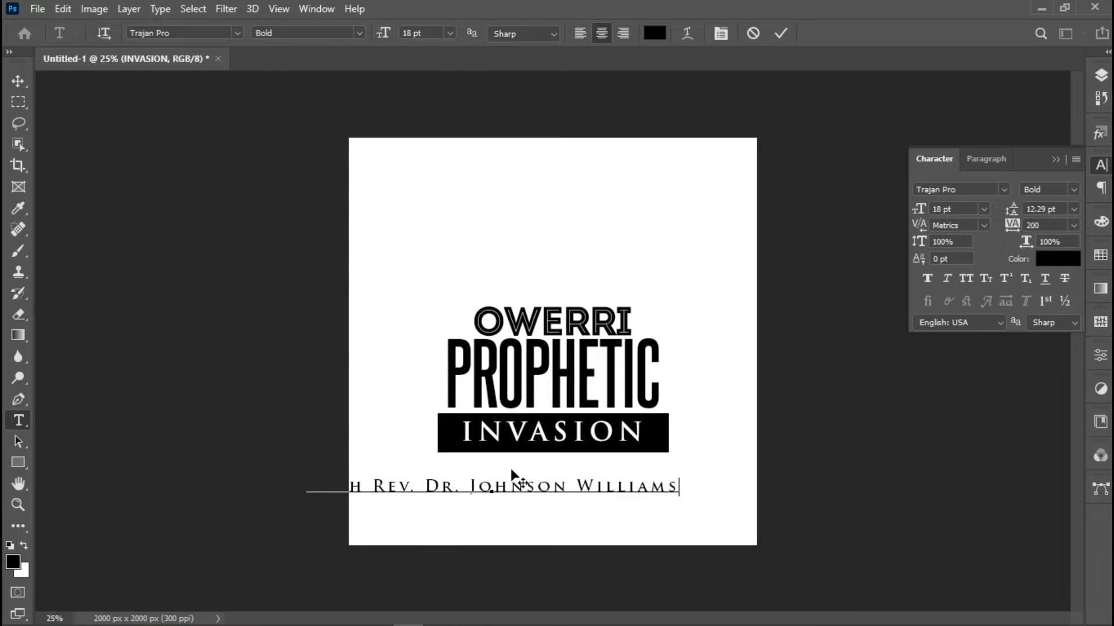
click(505, 482)
Set the whole pastor line to Century Gothic Regular with -50 tracking
click(598, 167)
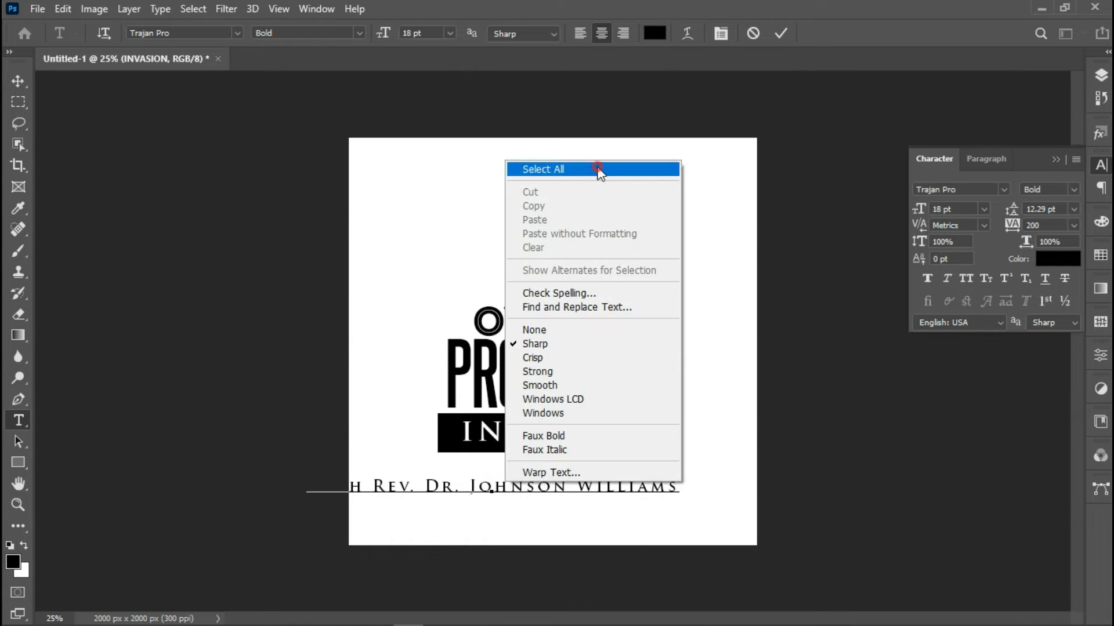
click(1074, 225)
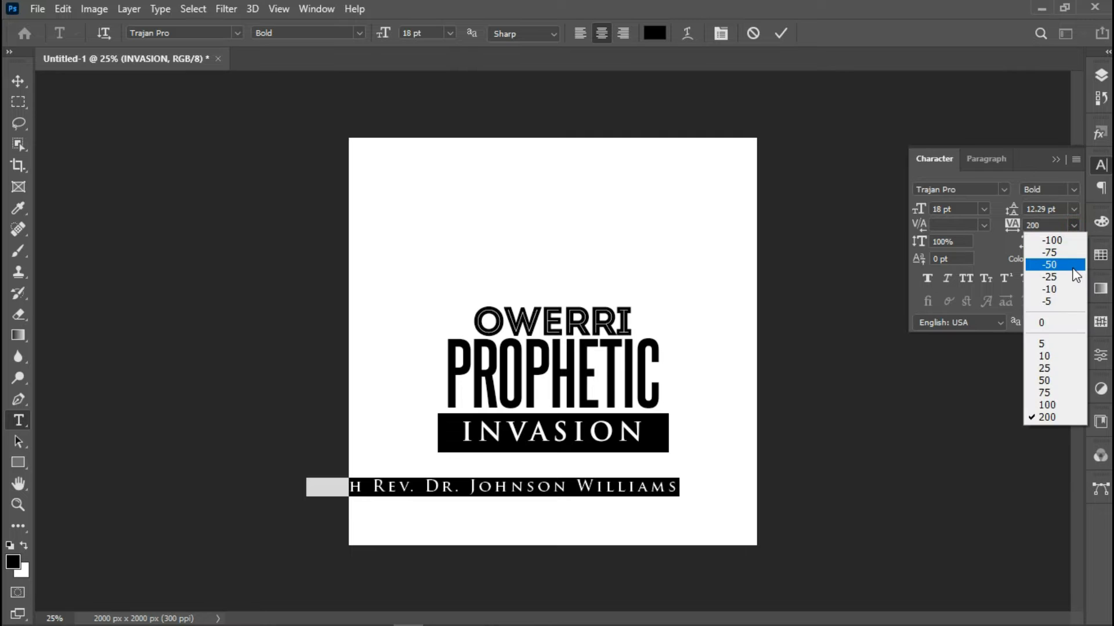
click(1044, 266)
click(200, 34)
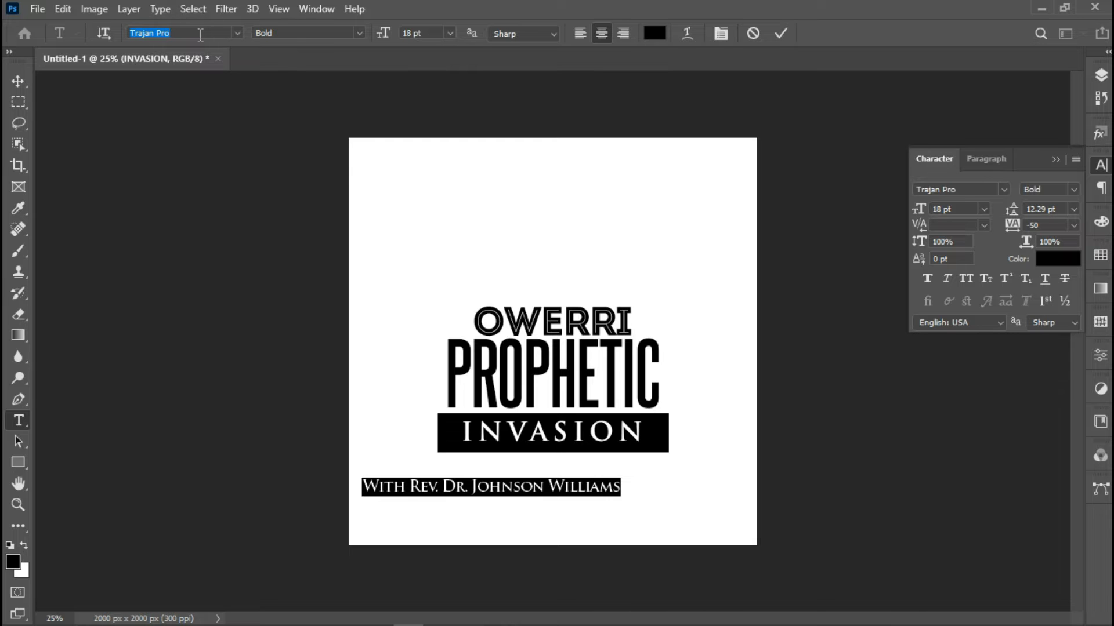
text(cen)
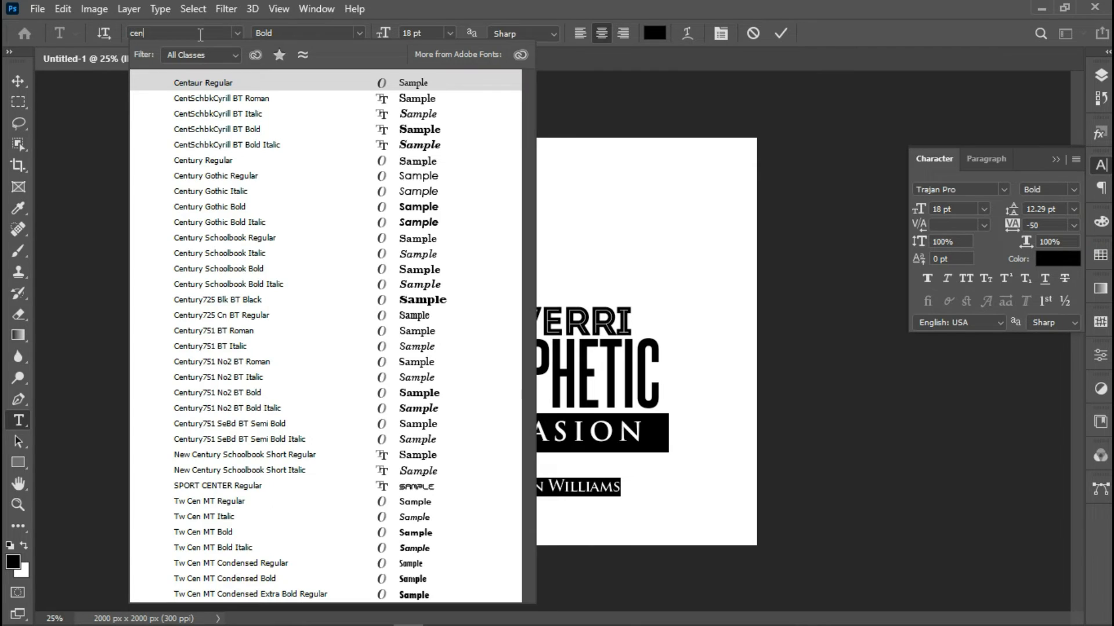
text(tury)
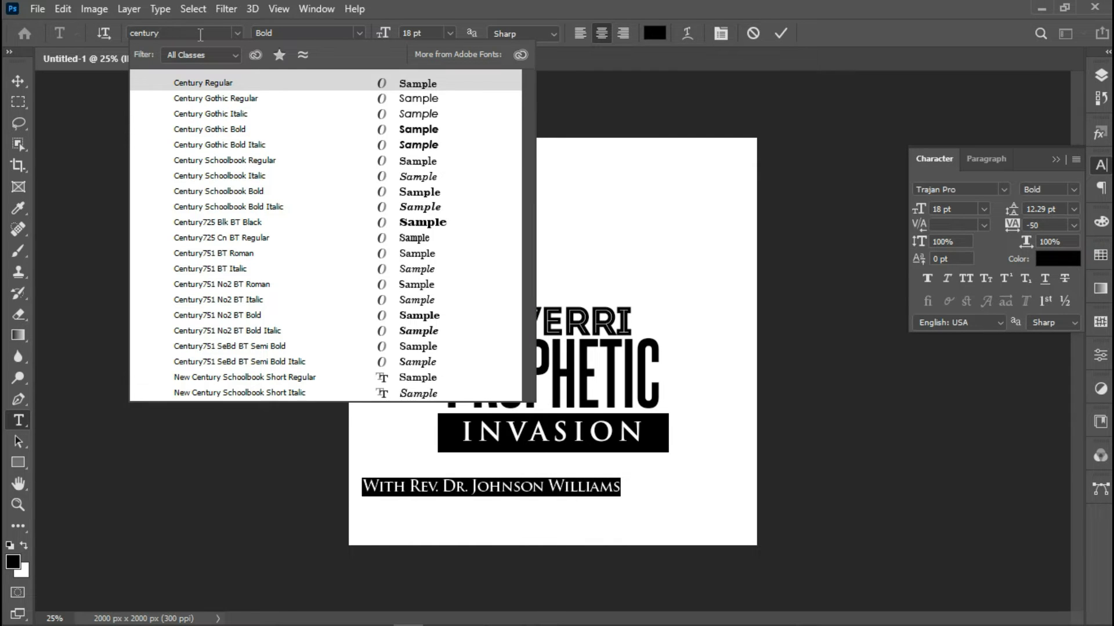
text( g)
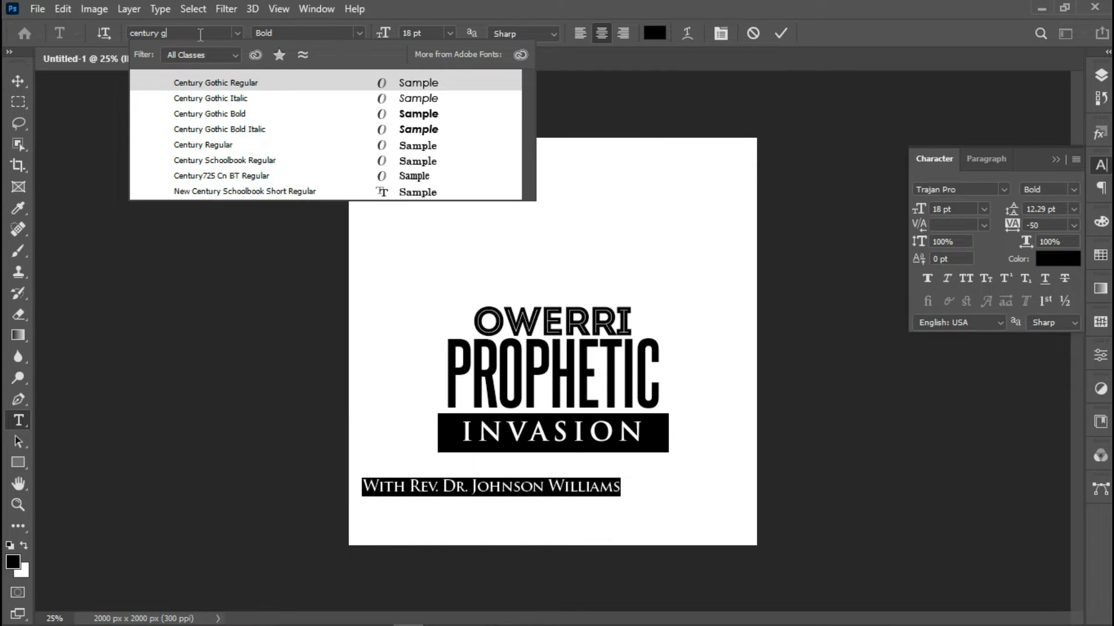
click(219, 79)
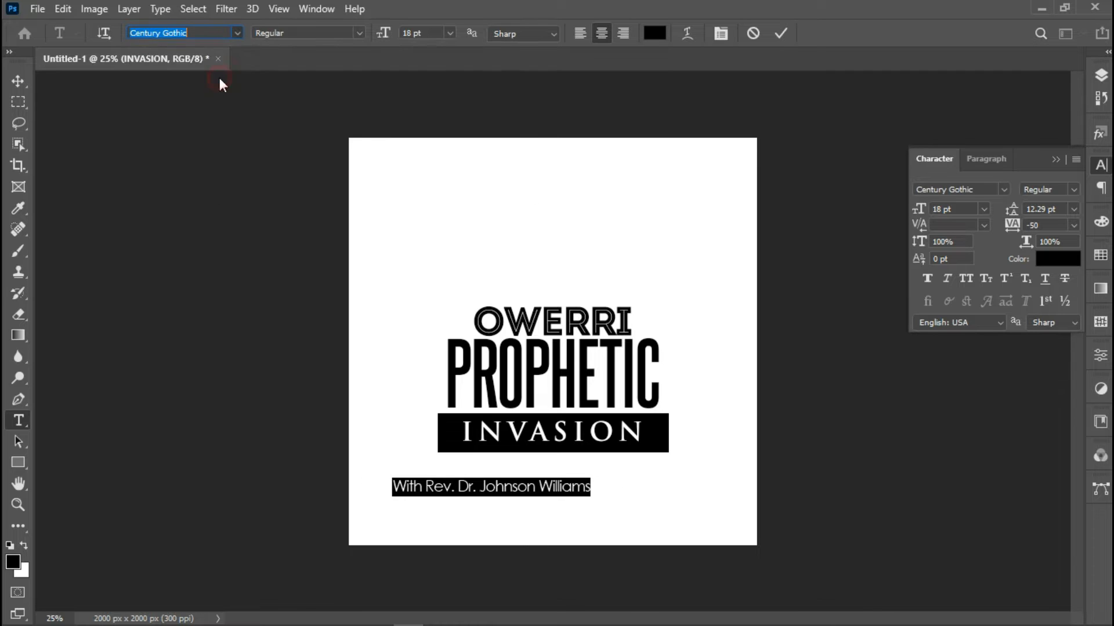
click(785, 33)
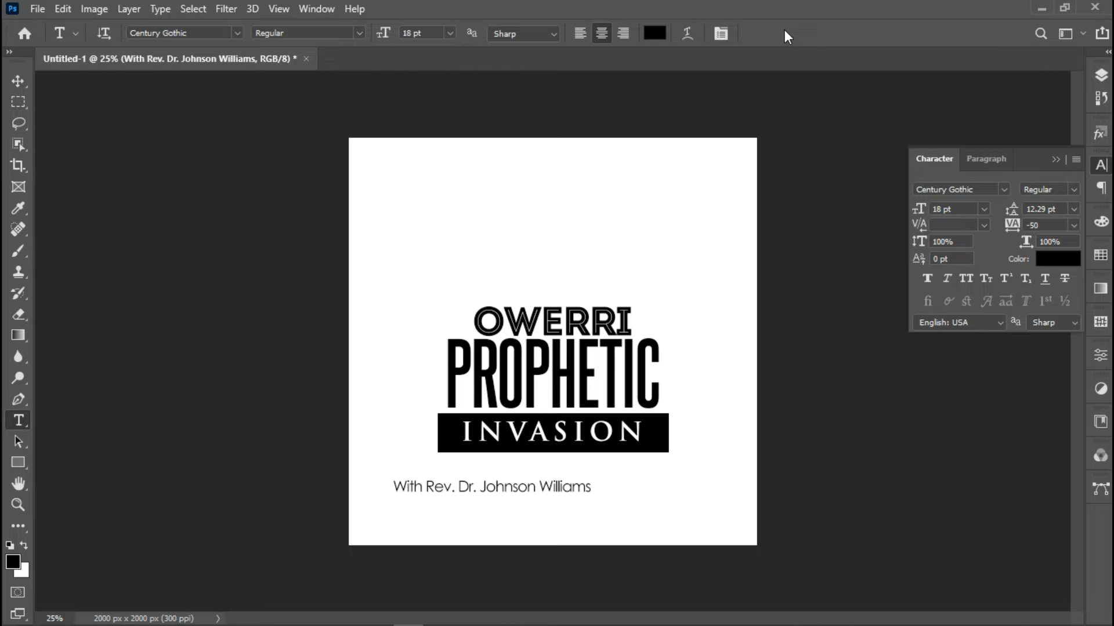
Centre the pastor line horizontally, tuck it under the INVASION bar, and duplicate its layer
key(ctrl+a)
key(v)
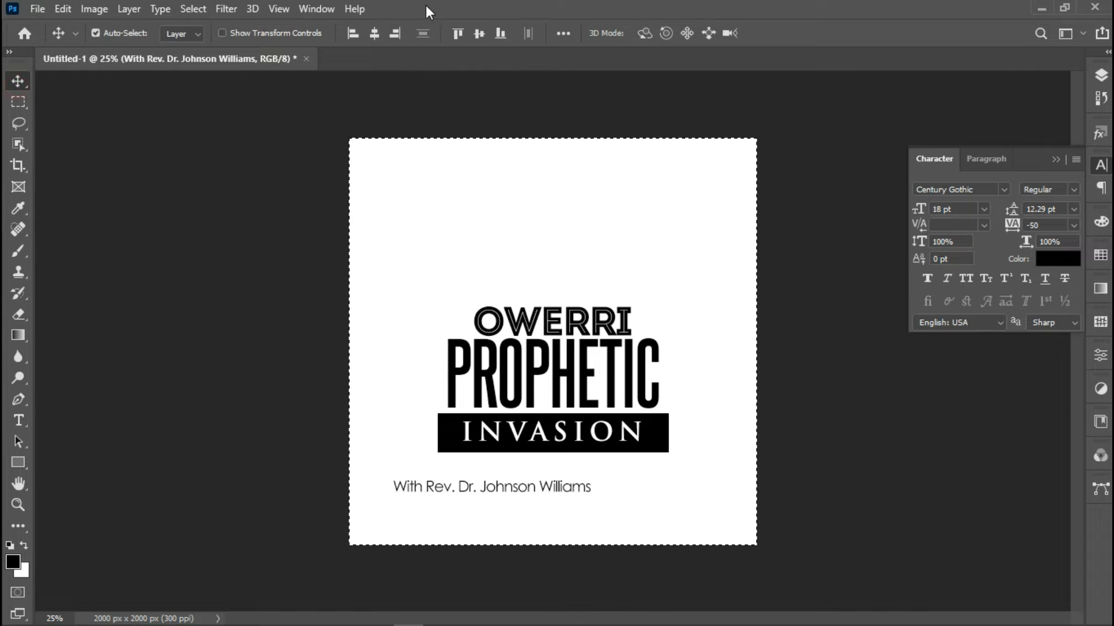
click(378, 36)
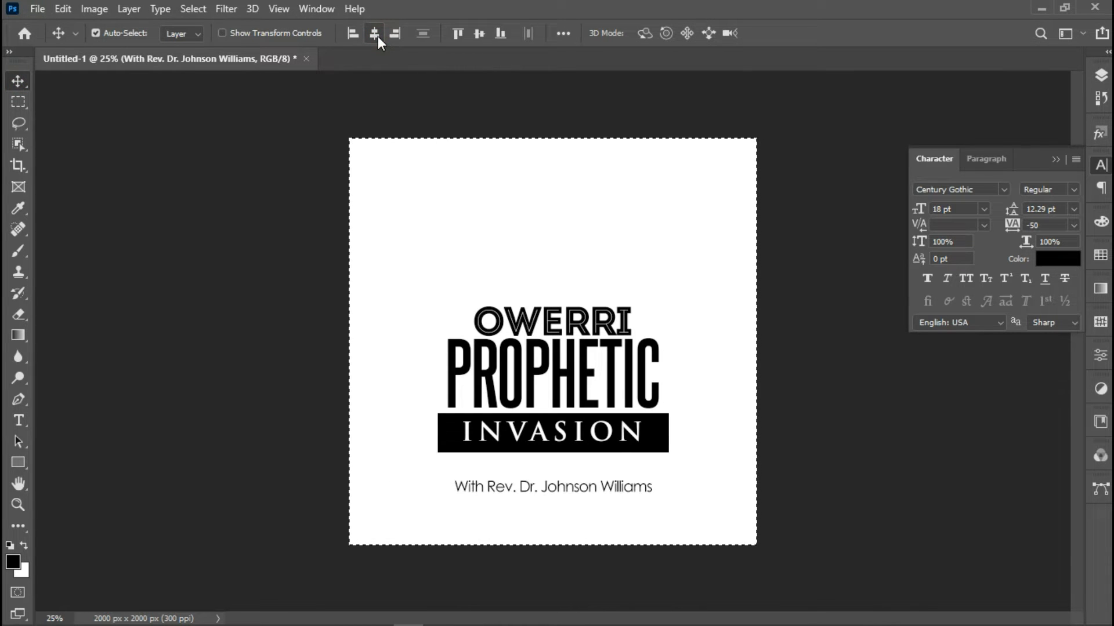
key(ctrl+d)
key(shift+Up)
key(shift+Up)
key(shift+Up)
key(shift+Up)
key(shift+Up)
key(shift+Up)
key(shift+Up)
key(shift+Up)
key(shift+Up)
key(shift+Up)
key(shift+Up)
key(shift+Up)
key(shift+Up)
key(shift+Up)
key(shift+Up)
key(shift+Up)
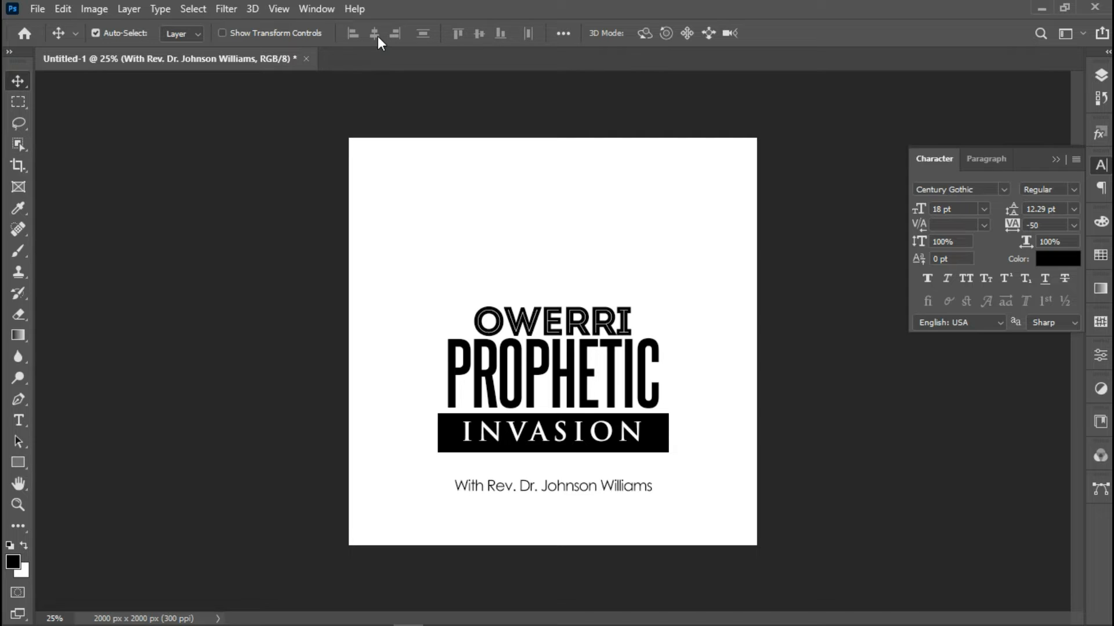
key(shift+Down)
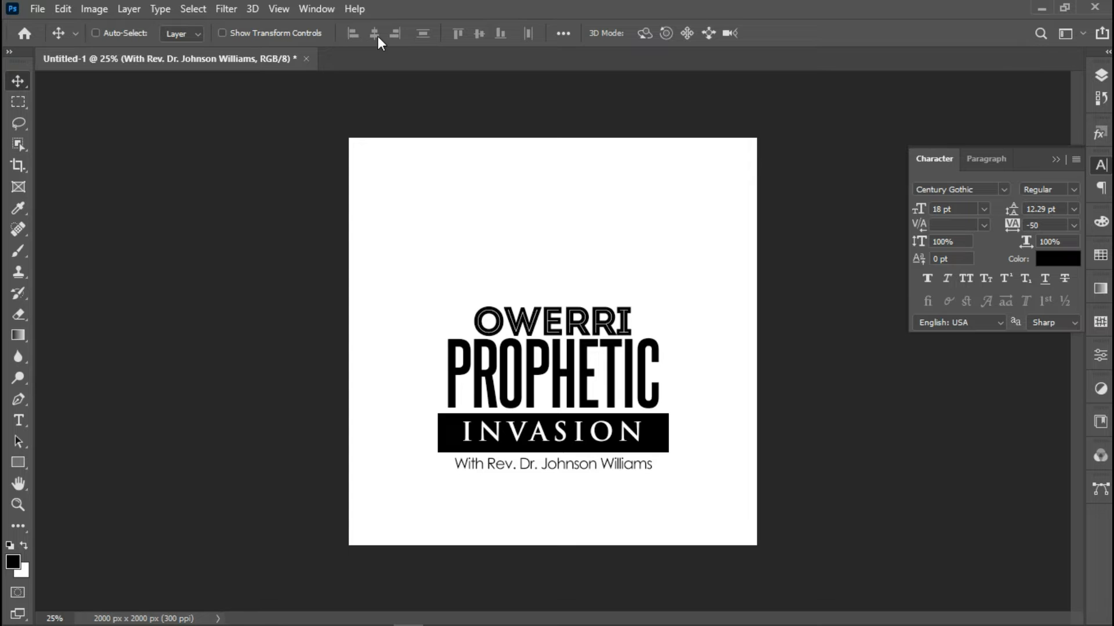
key(ctrl+j)
Centre the subtitle copy, raise it above OWERRI, and replace its text with PRESENTS
click(377, 36)
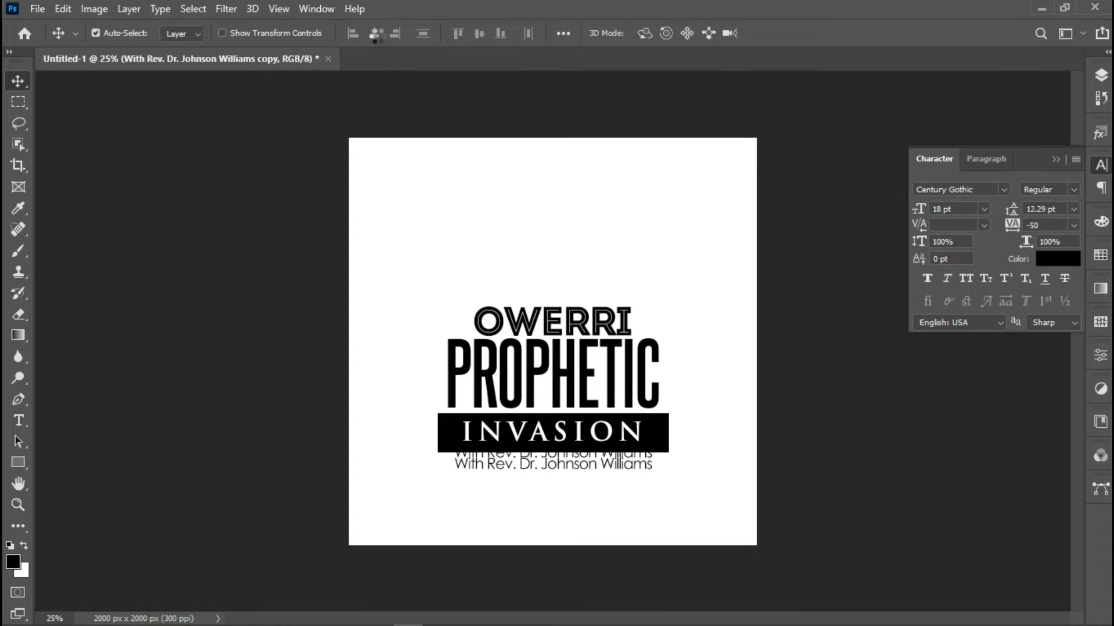
key(shift+Up)
key(shift+Up)
key(shift+Up)
key(shift+Up)
key(shift+Up)
key(shift+Up)
key(shift+Up)
key(shift+Up)
key(shift+Up)
key(shift+Up)
key(shift+Up)
key(shift+Up)
key(shift+Up)
key(shift+Up)
key(shift+Up)
key(shift+Up)
key(shift+Up)
key(shift+Up)
key(shift+Up)
key(shift+Up)
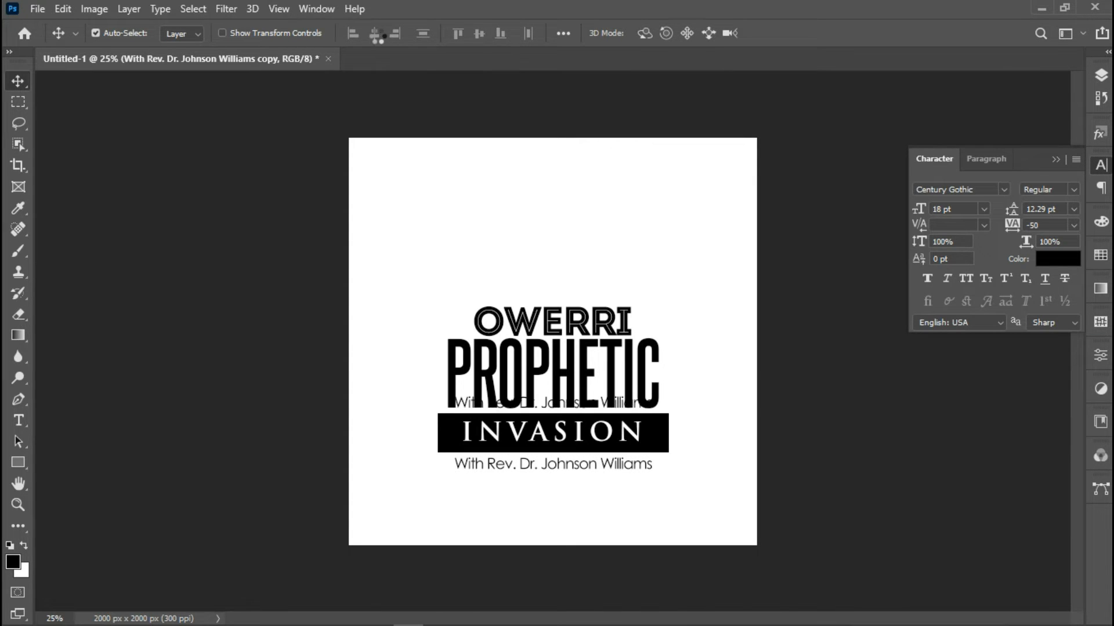
key(shift+Up)
key(shift+Up)
key(shift+Up)
key(shift+Up)
key(shift+Up)
key(shift+Up)
key(shift+Up)
key(shift+Up)
key(shift+Up)
key(shift+Up)
key(shift+Up)
key(shift+Up)
key(shift+Up)
key(shift+Up)
key(shift+Up)
key(shift+Up)
key(shift+Up)
key(shift+Up)
key(shift+Up)
key(shift+Up)
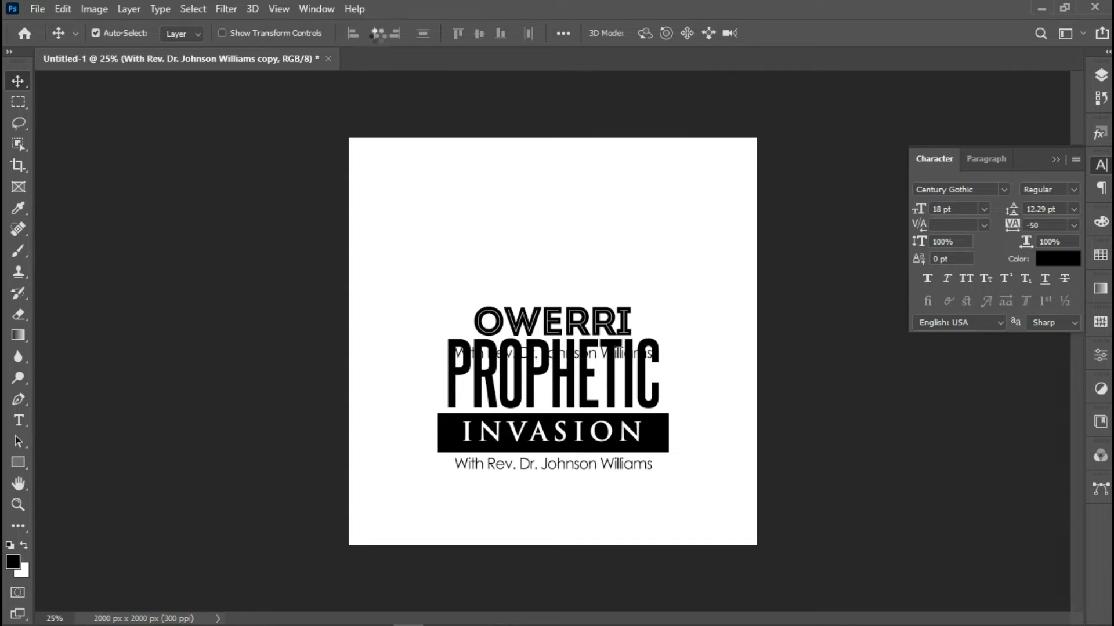
key(shift+Up)
key(shift+Up)
key(shift+Up)
key(shift+Up)
key(shift+Up)
key(shift+Up)
key(shift+Up)
key(shift+Up)
key(shift+Up)
key(shift+Up)
key(shift+Up)
key(shift+Up)
key(shift+Up)
key(shift+Up)
key(shift+Up)
key(shift+Up)
key(shift+Up)
key(shift+Up)
key(shift+Up)
key(shift+Up)
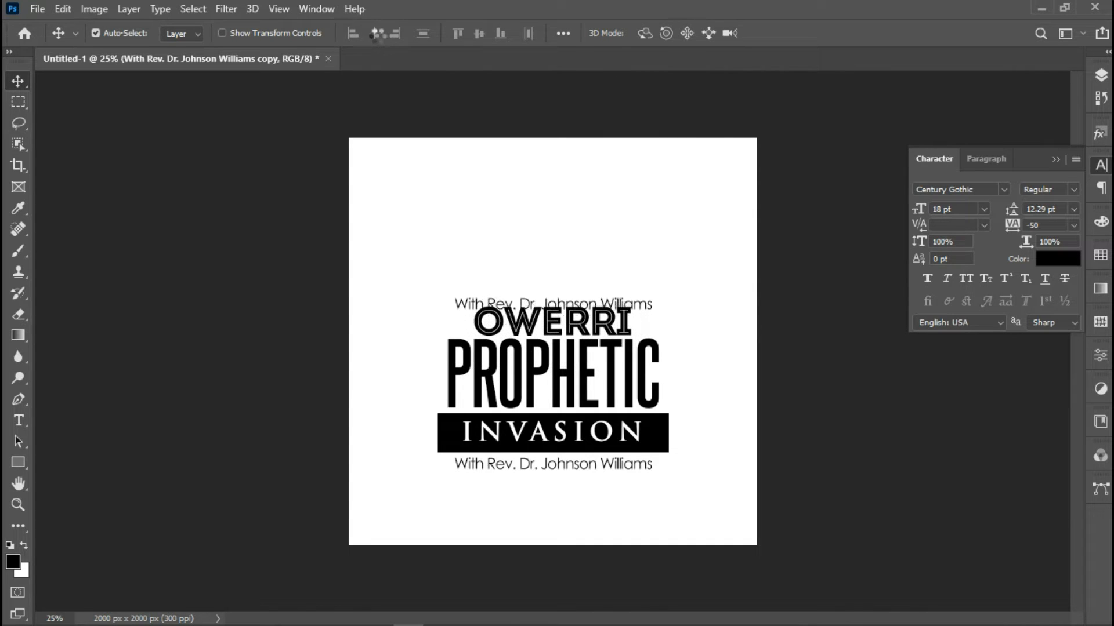
click(18, 420)
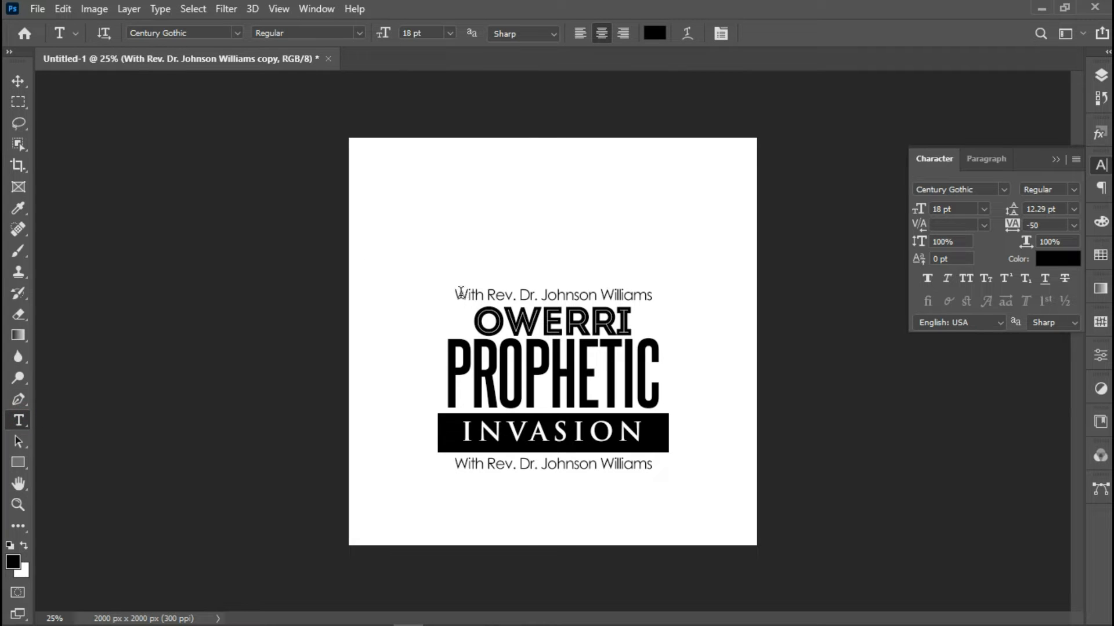
drag(456, 296, 671, 298)
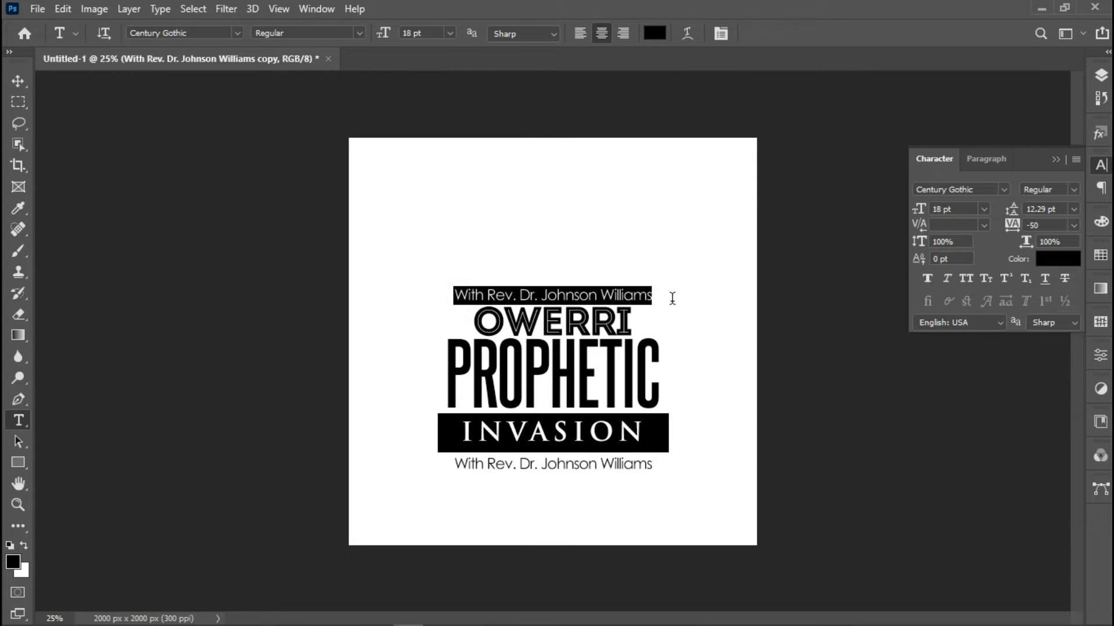
text(P)
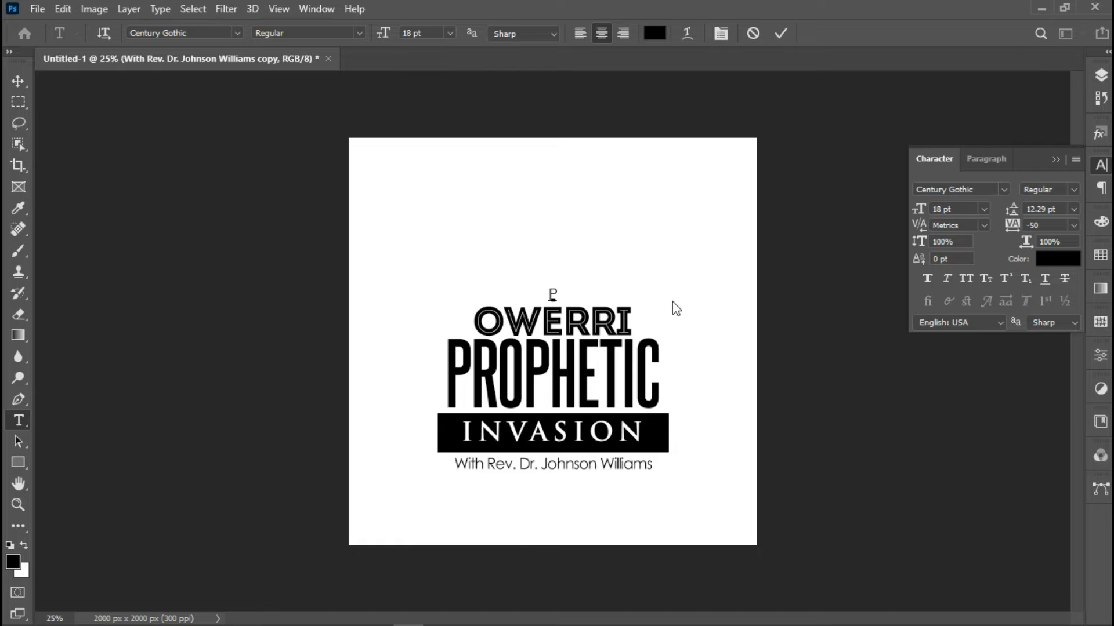
text(RESENTS)
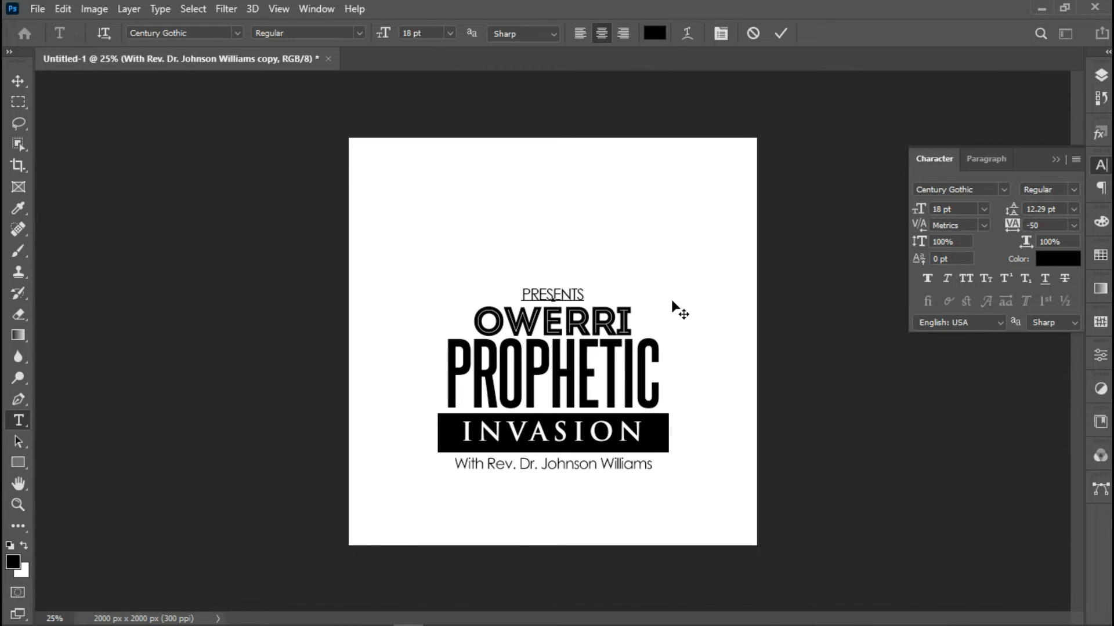
Make PRESENTS plain Bold with 1000 letter tracking
right_click(543, 290)
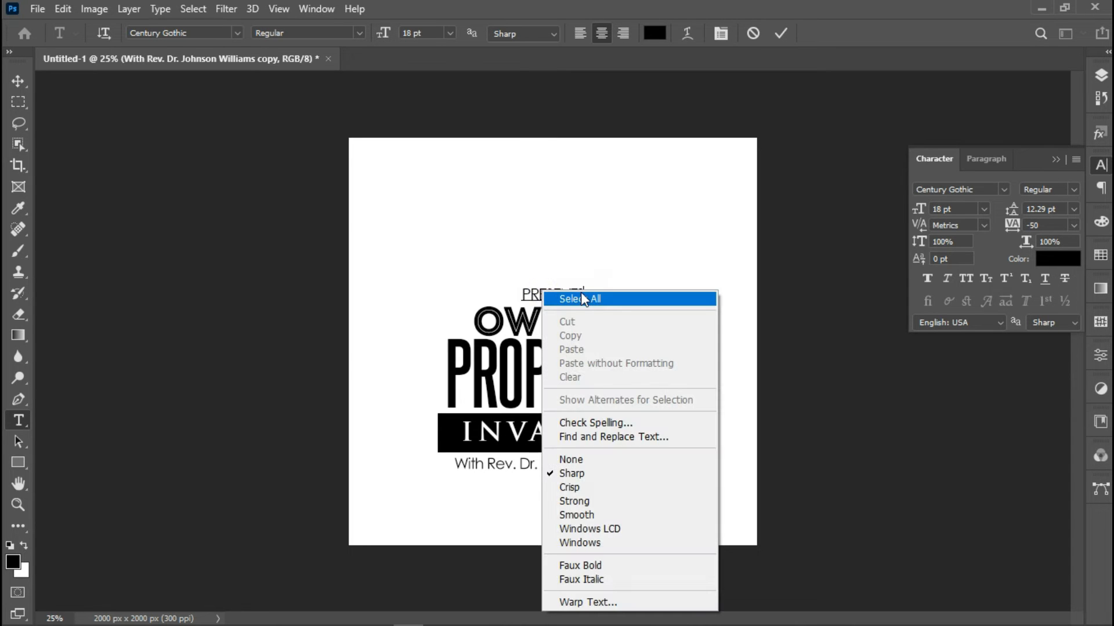
click(582, 299)
click(1073, 226)
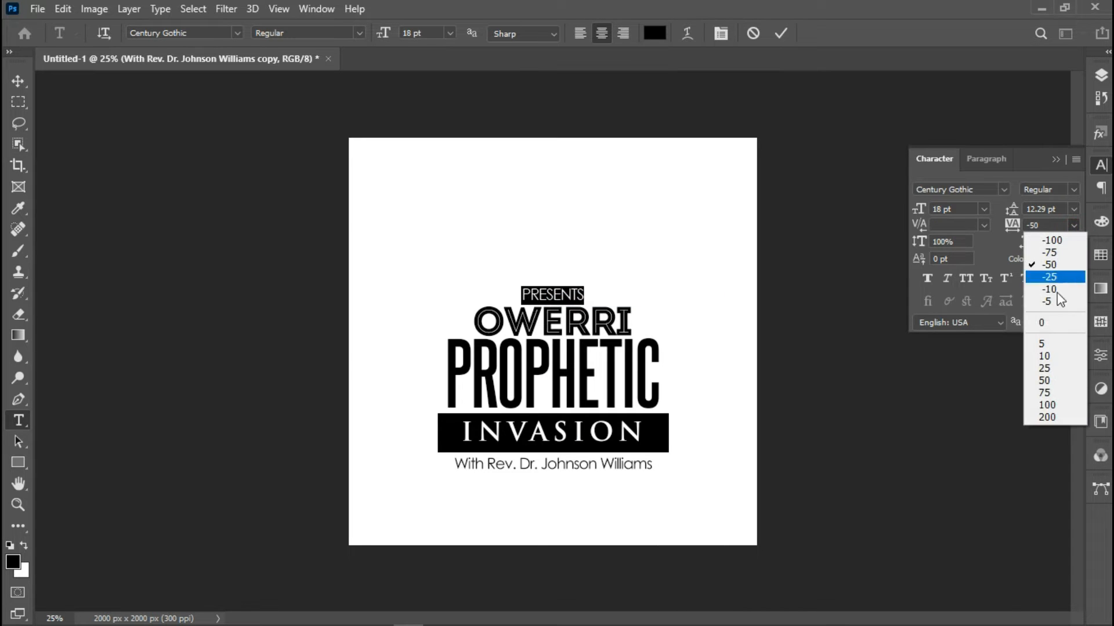
click(1073, 189)
click(1074, 187)
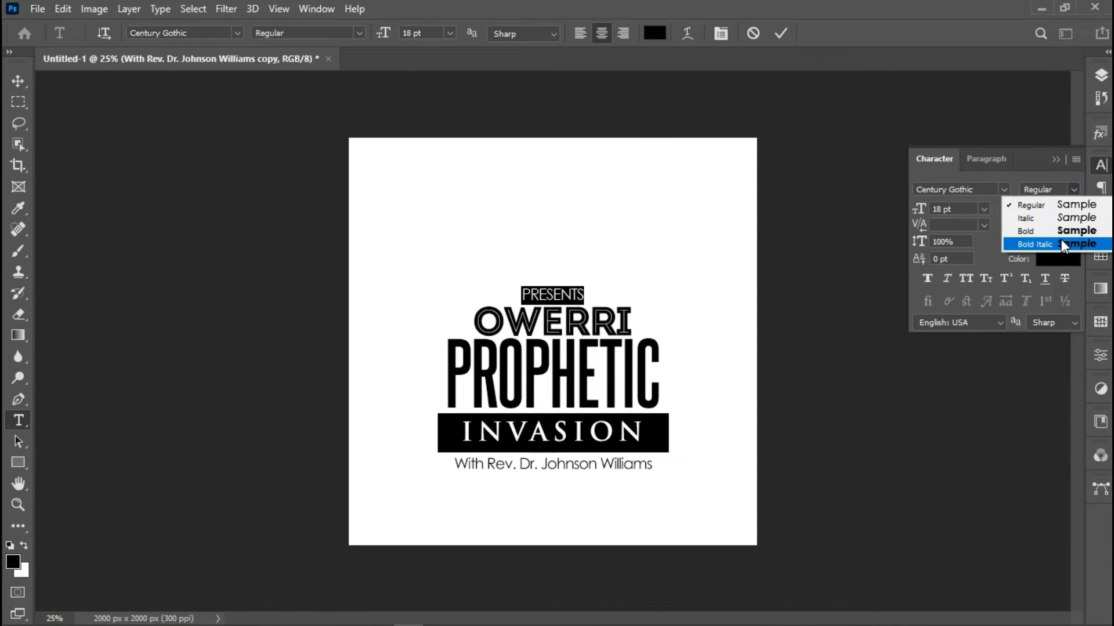
click(1063, 245)
click(1021, 224)
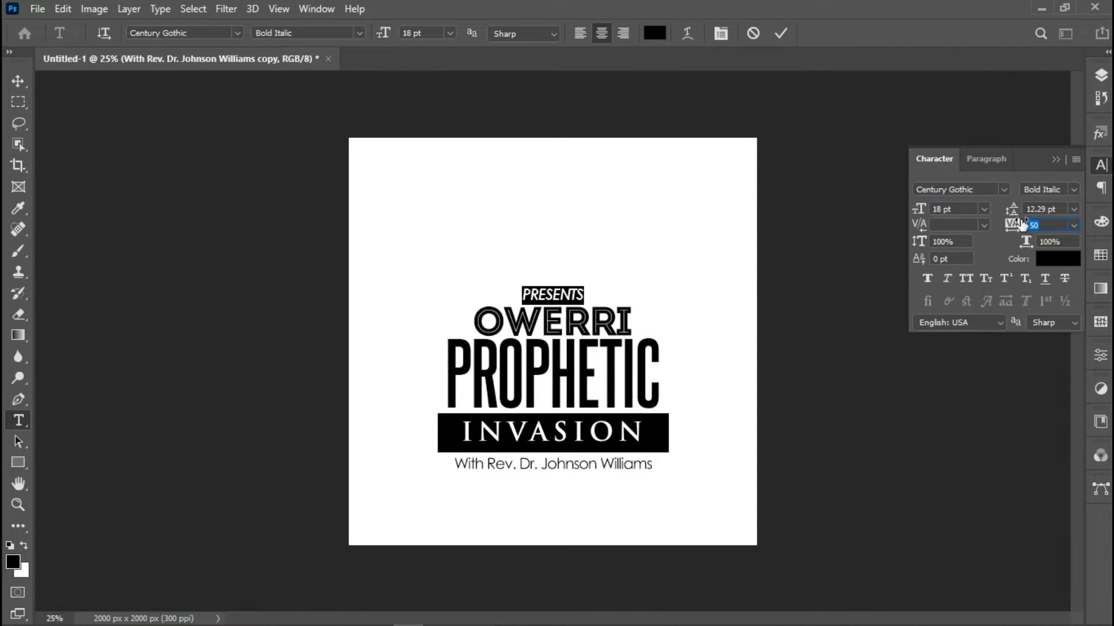
click(1080, 190)
click(1061, 232)
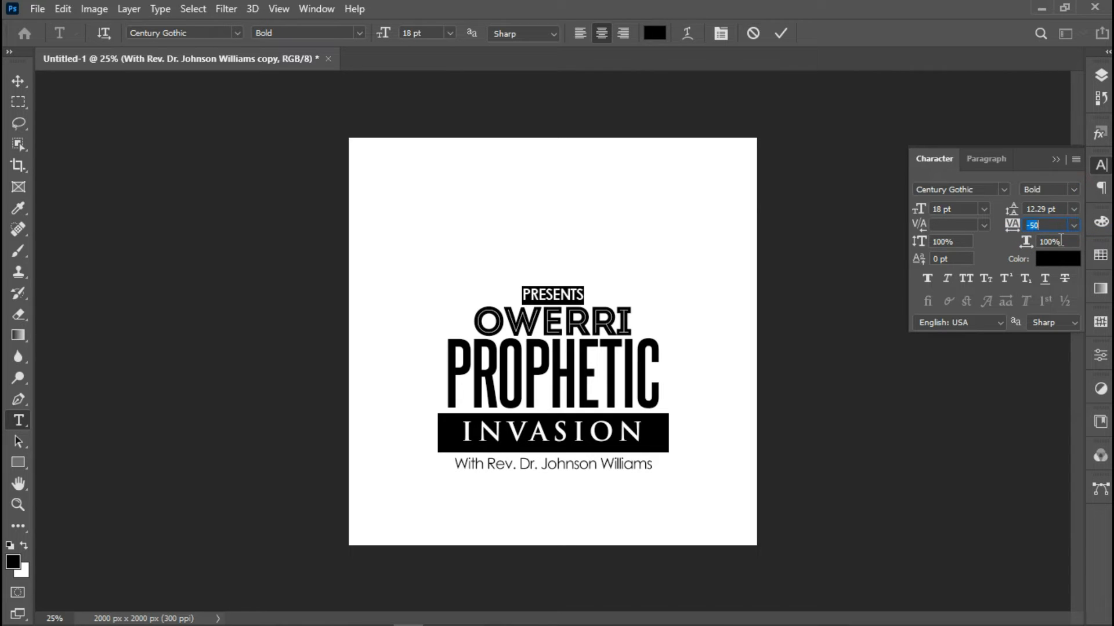
text(1000)
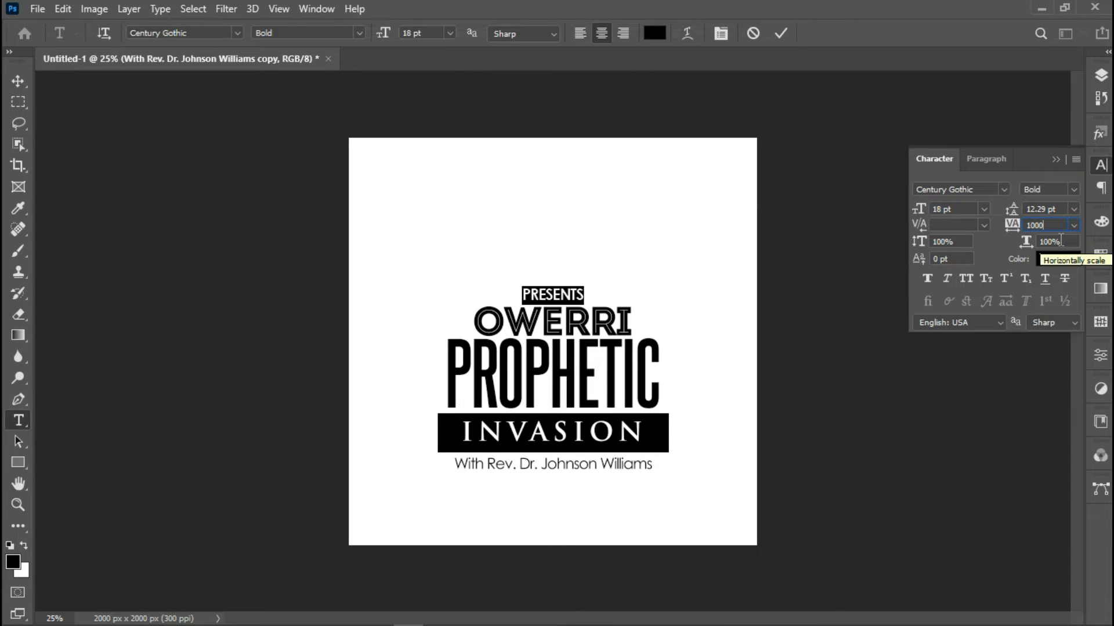
key(Return)
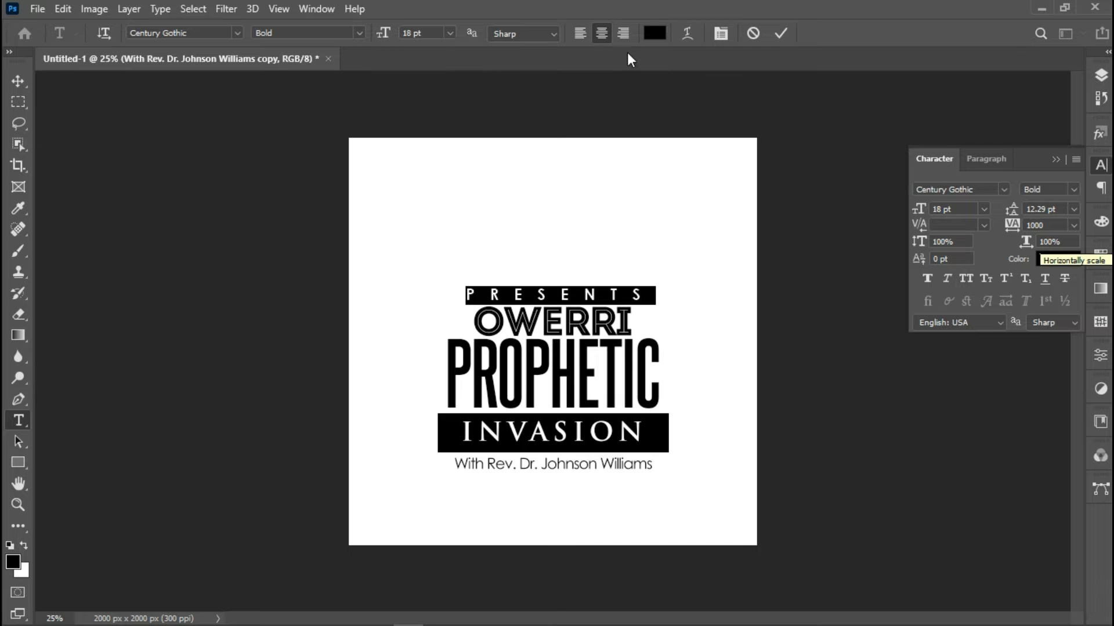
Reduce PRESENTS to 10 pt, commit the edit, and select the canvas
click(454, 32)
click(446, 103)
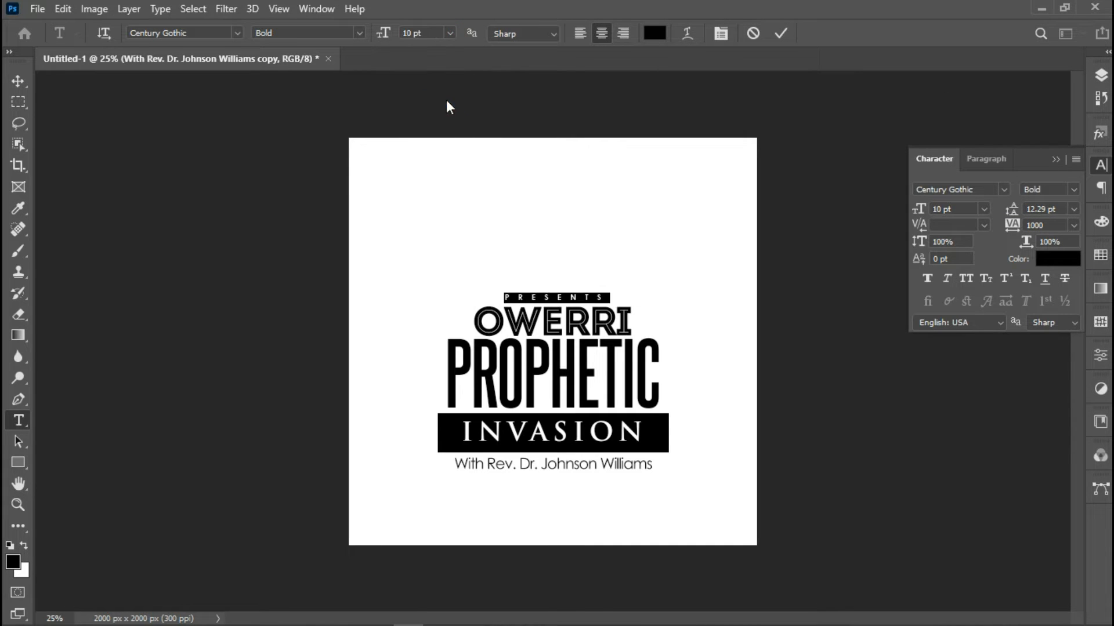
click(778, 34)
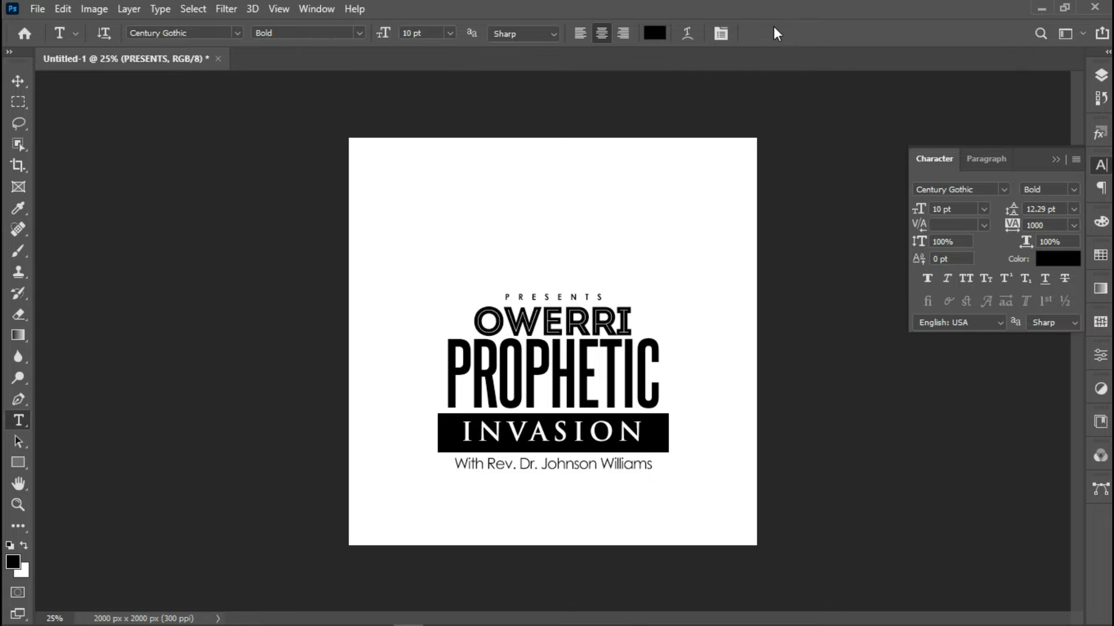
key(ctrl+a)
Nudge PRESENTS down slightly with a transform
click(13, 85)
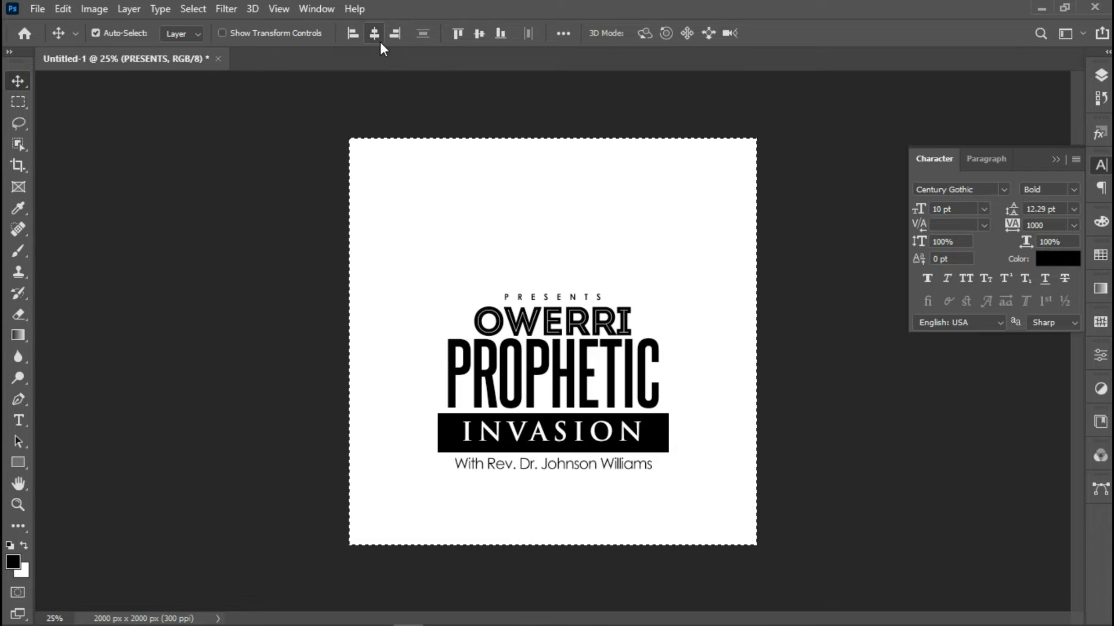
key(ctrl+t)
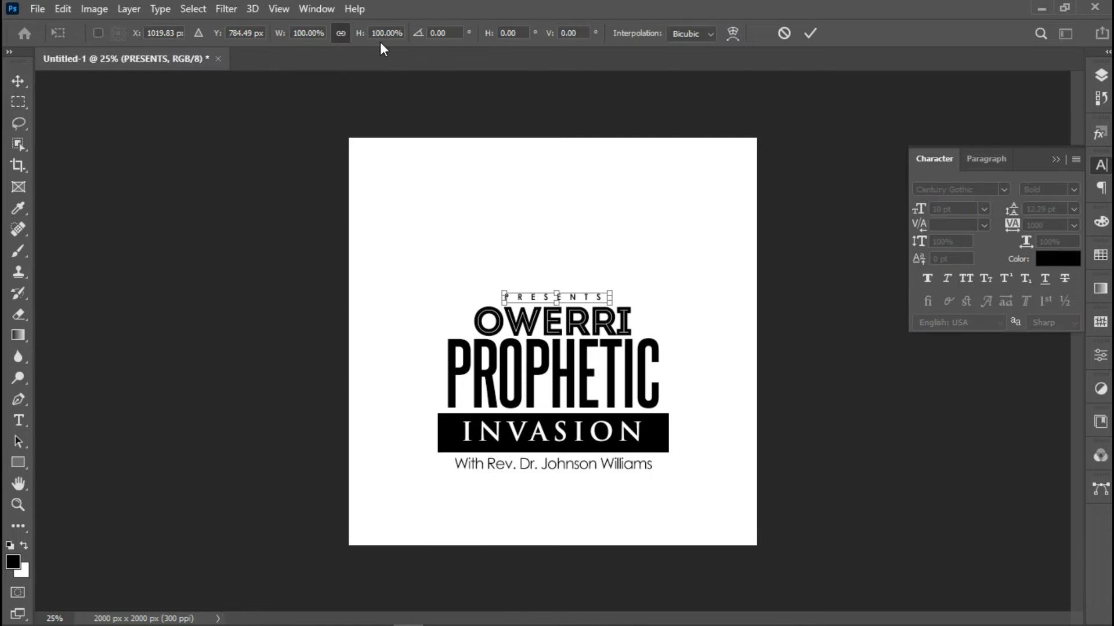
key(Down)
key(Down)
key(Down)
key(Down)
key(Down)
key(Down)
key(Down)
key(Down)
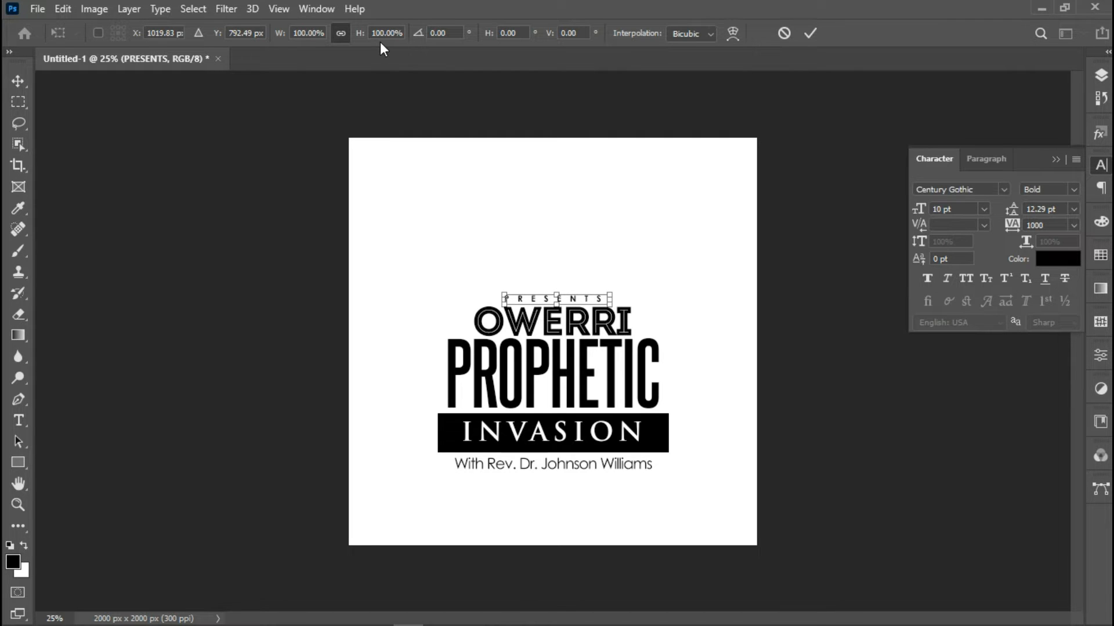
key(Return)
Draw a thin black bar above PRESENTS, nudge it down, and duplicate it
click(18, 462)
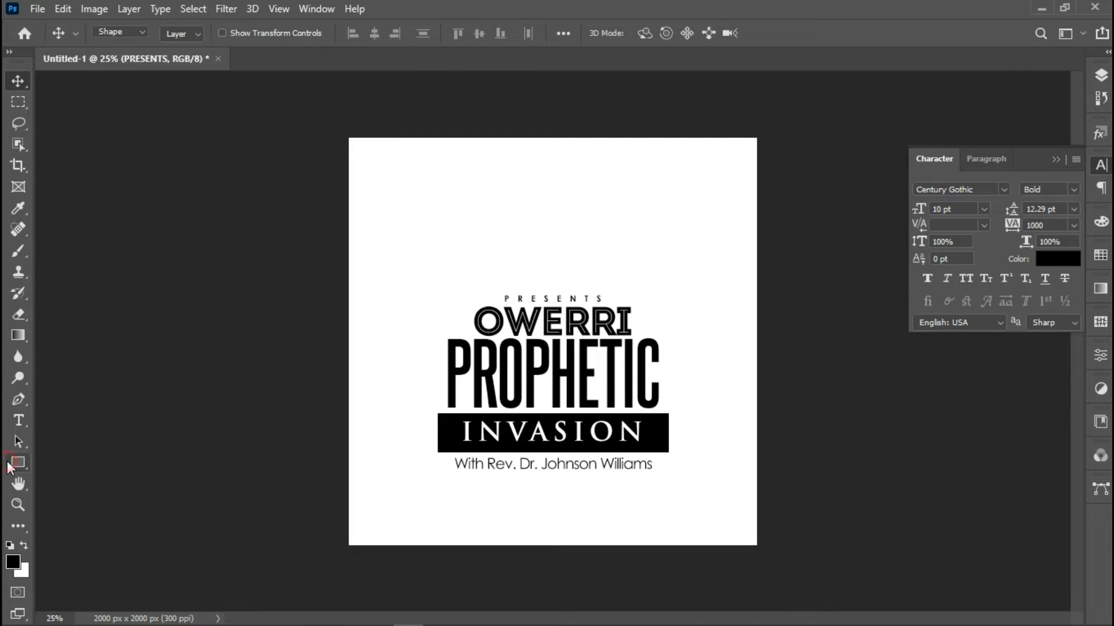
drag(455, 276, 541, 278)
key(v)
key(shift+Down)
key(shift+Down)
key(shift+Down)
key(shift+Down)
key(shift+Down)
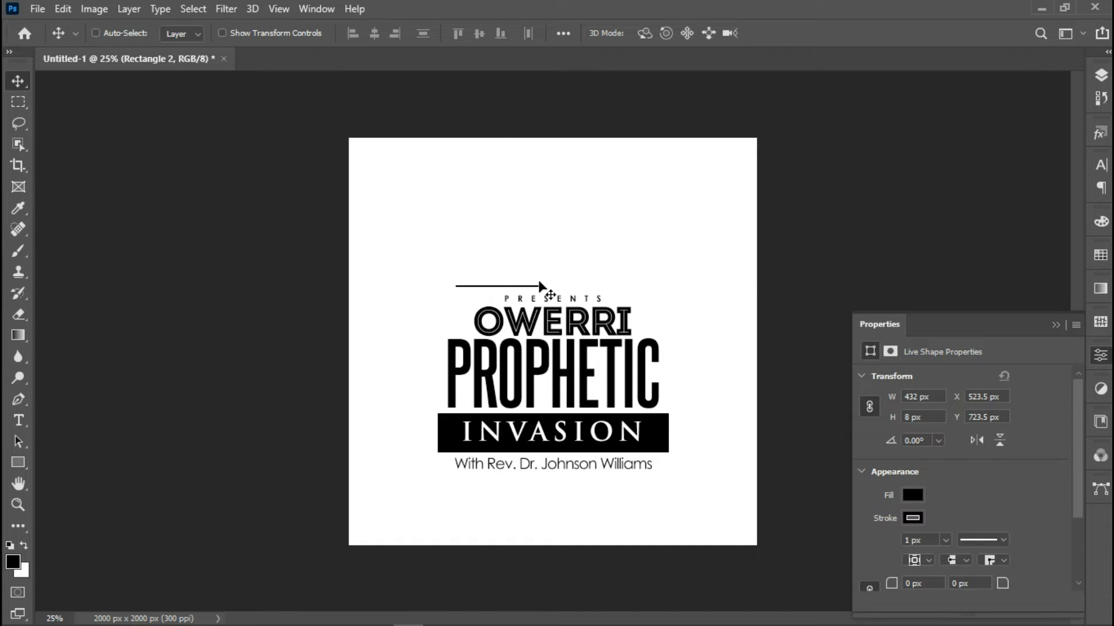
key(ctrl+j)
Move the duplicate bar under the right end of the pastor line, undoing stray OWERRI moves
click(493, 312)
drag(508, 336, 569, 435)
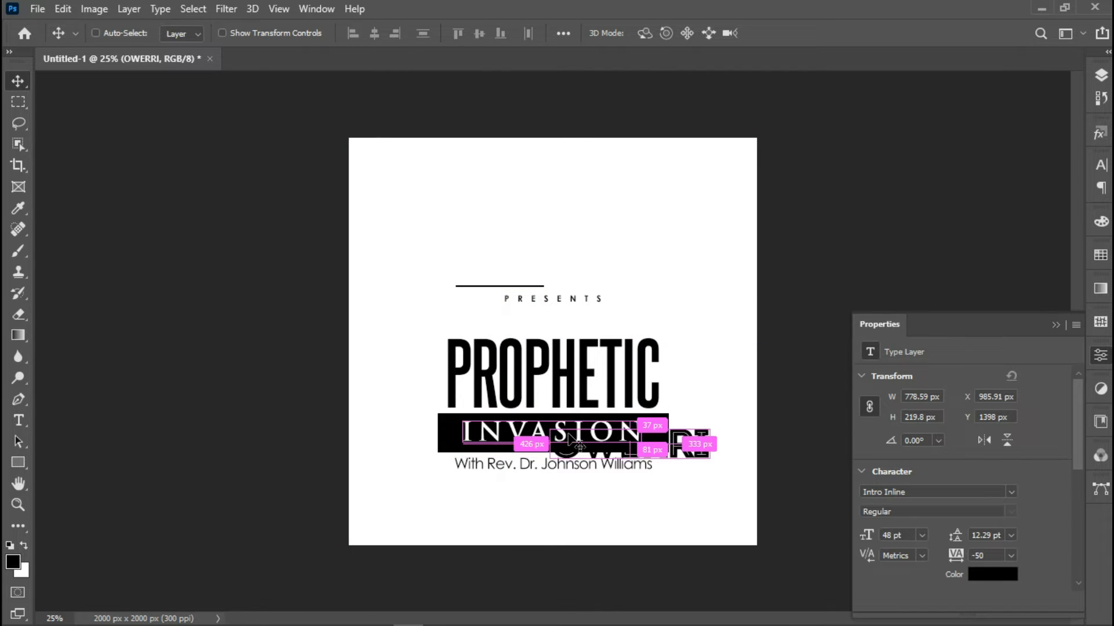
key(ctrl+z)
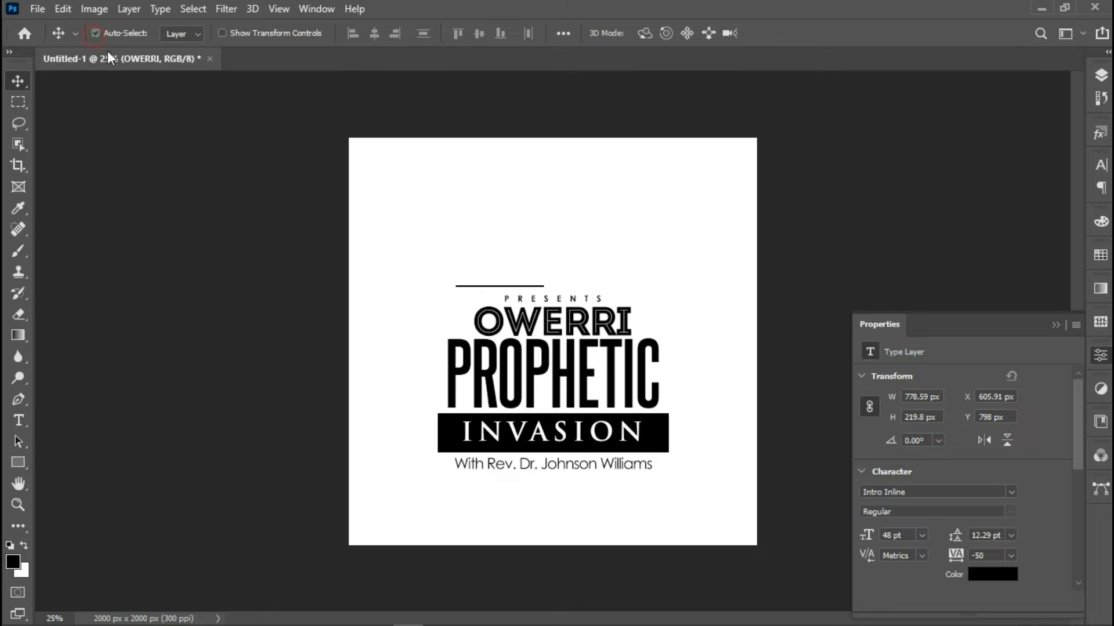
drag(474, 296, 418, 282)
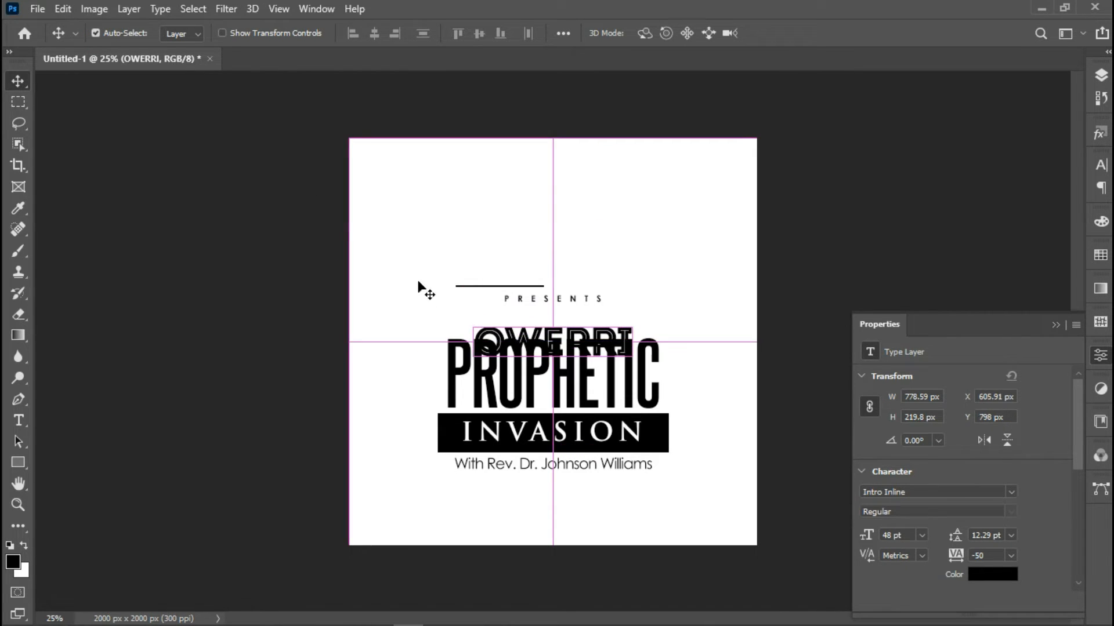
key(ctrl+z)
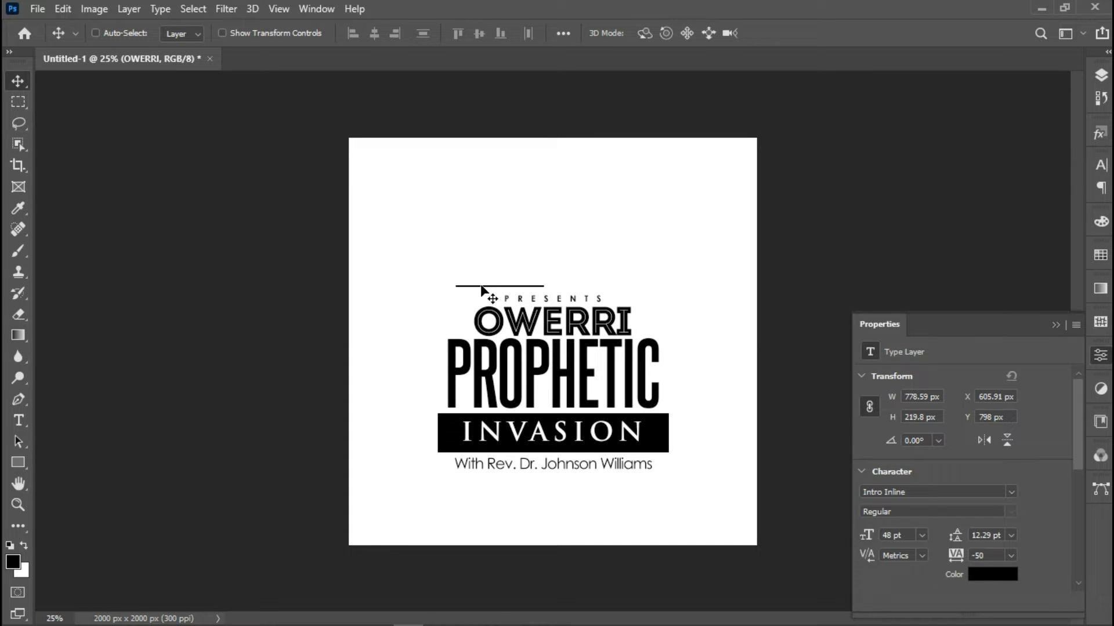
right_click(481, 287)
click(517, 291)
drag(470, 302, 603, 498)
key(Left)
key(Left)
key(Left)
key(Left)
key(shift+Left)
key(shift+Left)
key(shift+Left)
key(shift+Left)
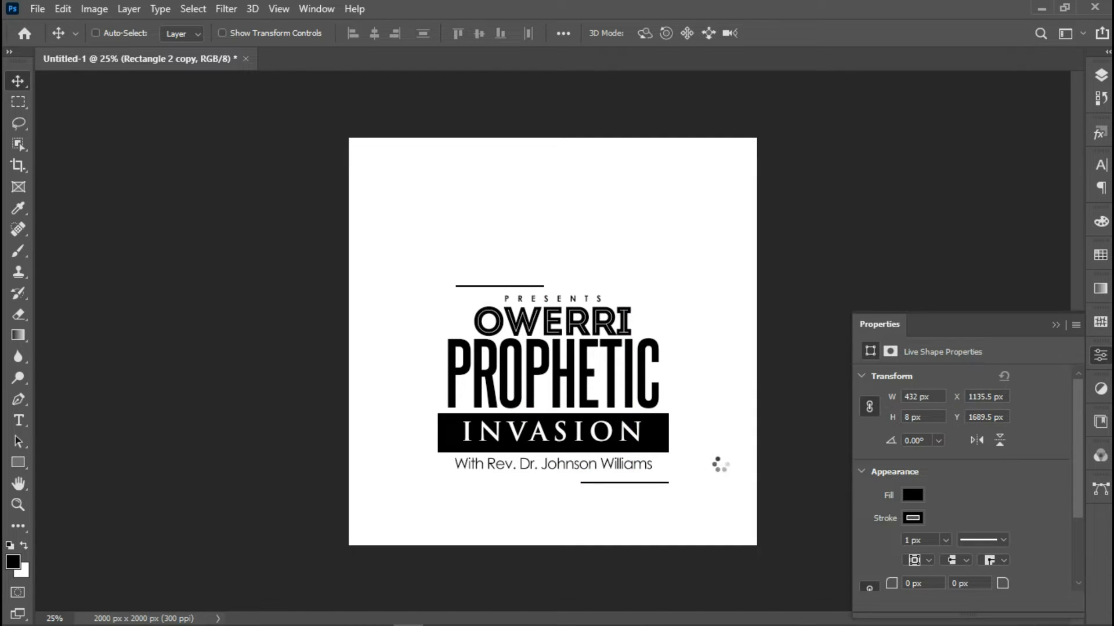
key(Up)
key(Up)
key(Up)
key(Up)
key(Up)
key(Up)
key(Up)
key(Up)
key(Up)
key(Up)
key(Up)
key(Up)
key(Up)
key(Up)
key(Up)
key(Up)
key(Down)
key(Down)
key(Down)
key(Down)
key(Down)
key(Down)
key(Down)
key(Down)
Group the rectangles and OWERRI, PROPHETIC, INVASION, PRESENTS and subtitle layers into Group 1
click(1102, 77)
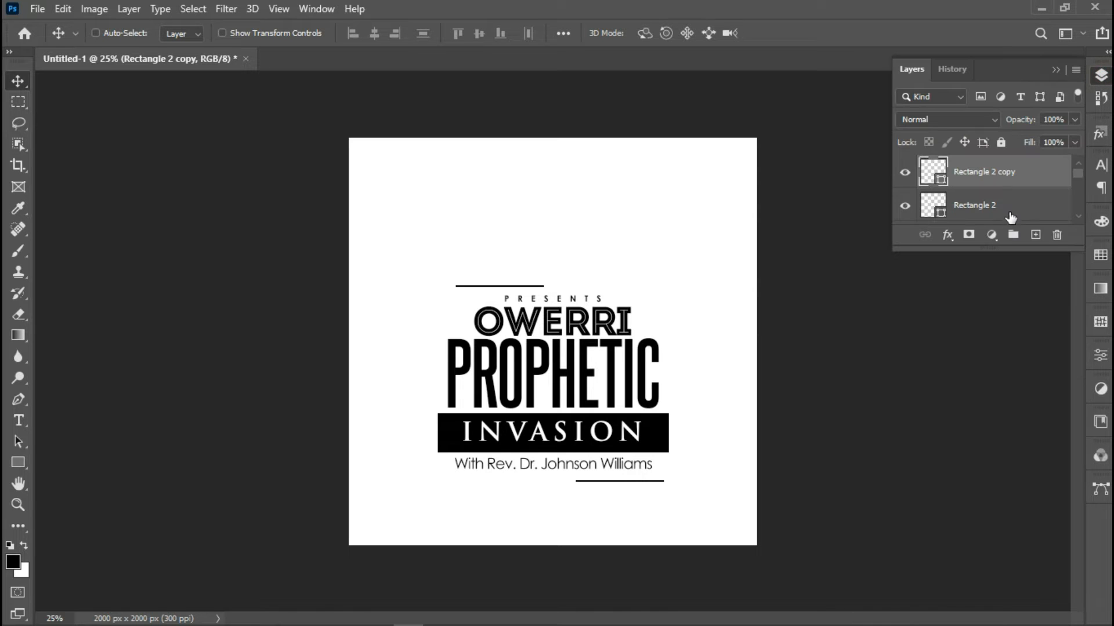
drag(1012, 250, 1014, 531)
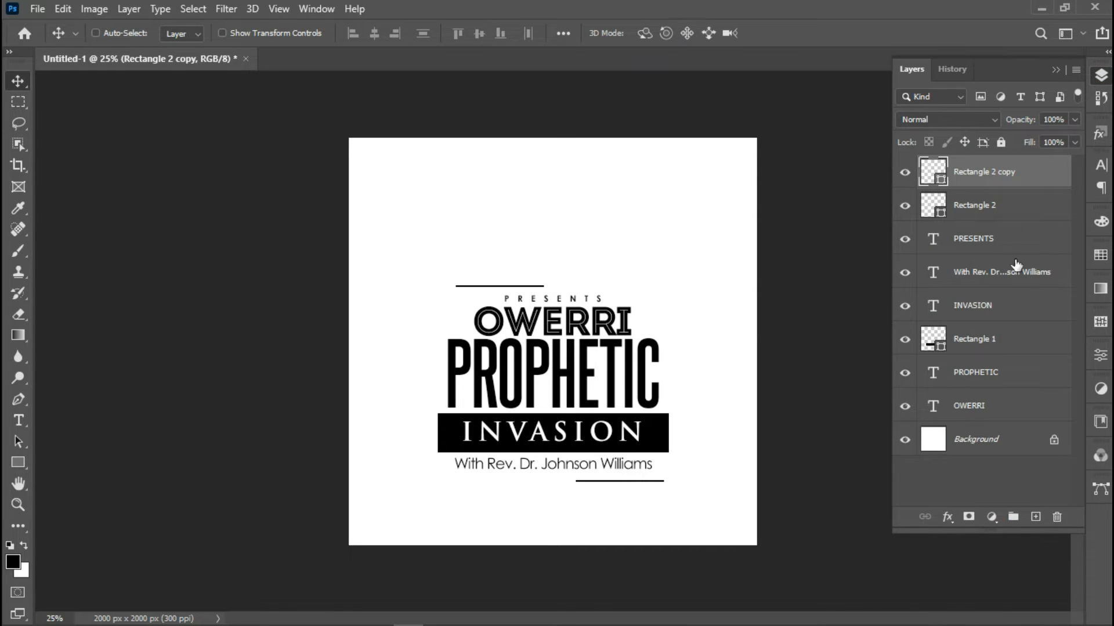
ctrl+click(993, 213)
ctrl+click(994, 240)
ctrl+click(1003, 275)
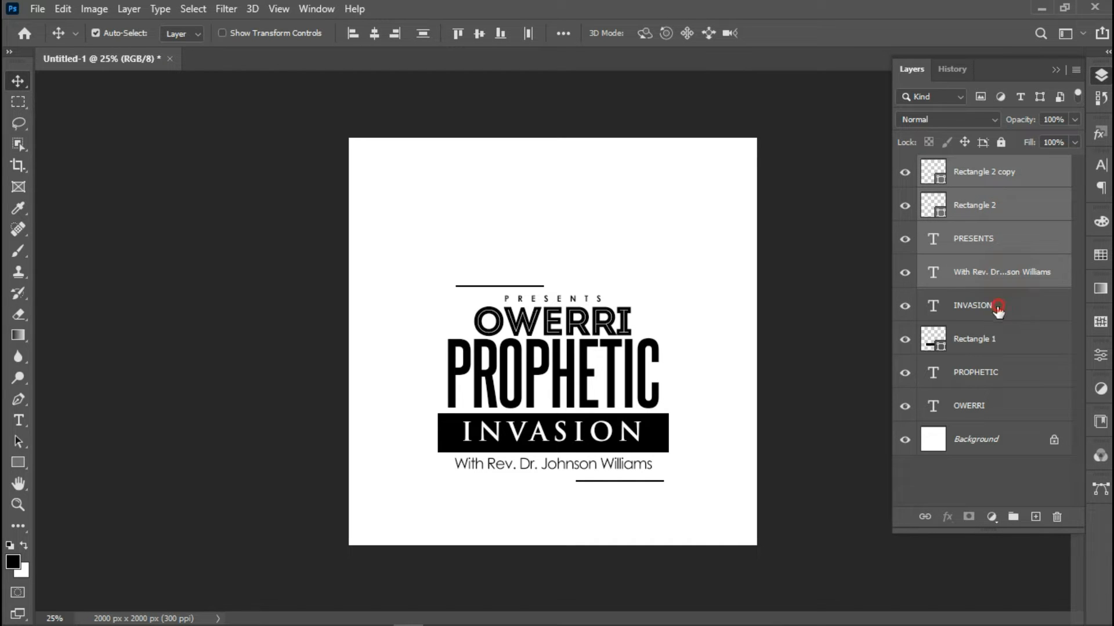
ctrl+click(998, 309)
ctrl+click(997, 346)
ctrl+click(997, 384)
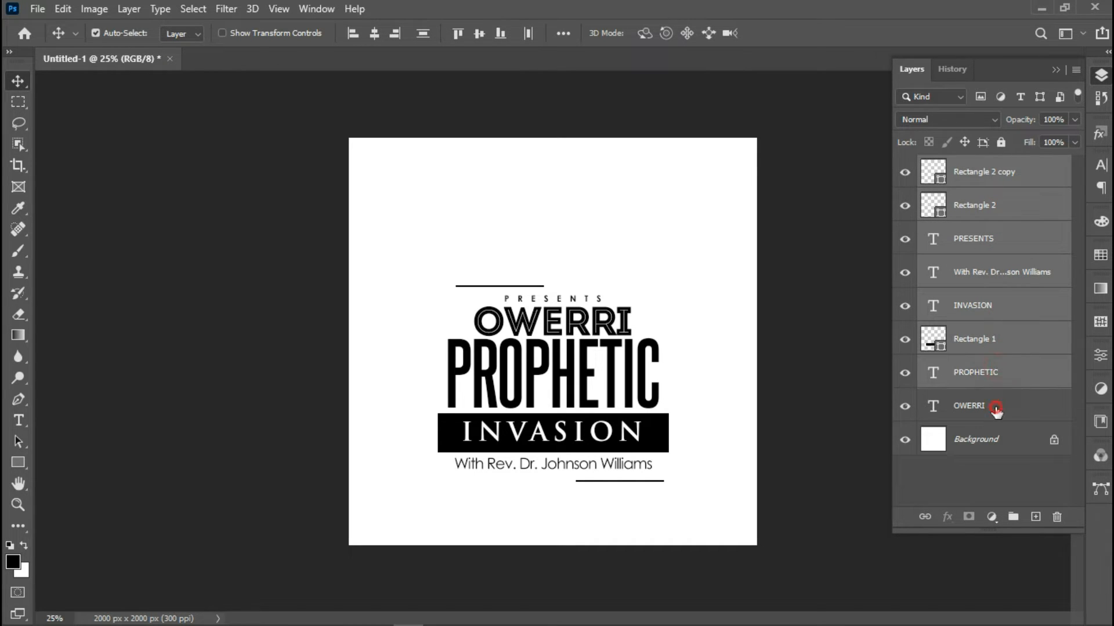
ctrl+click(996, 409)
key(ctrl+g)
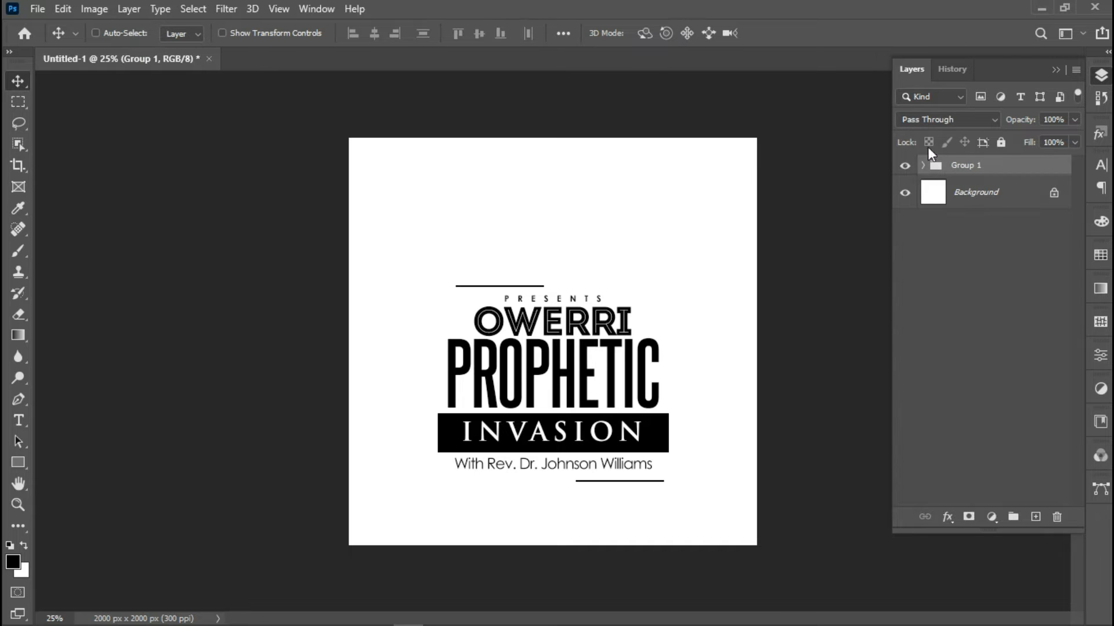
click(924, 166)
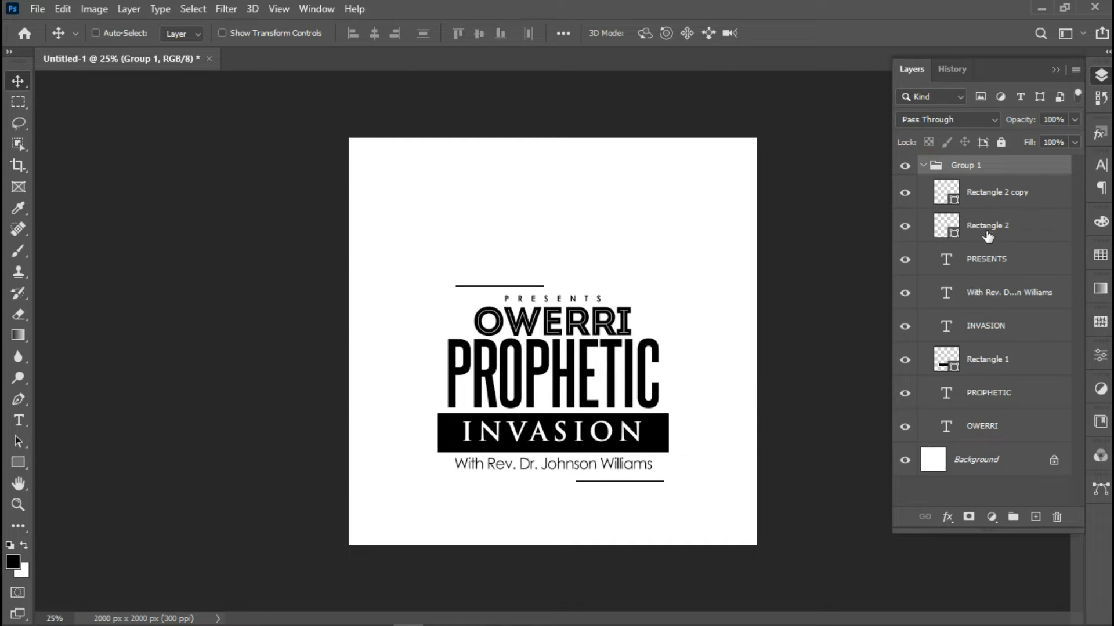
Mask Rectangle 1 with inverted INVASION letter shapes and hide the INVASION text layer
ctrl+click(946, 327)
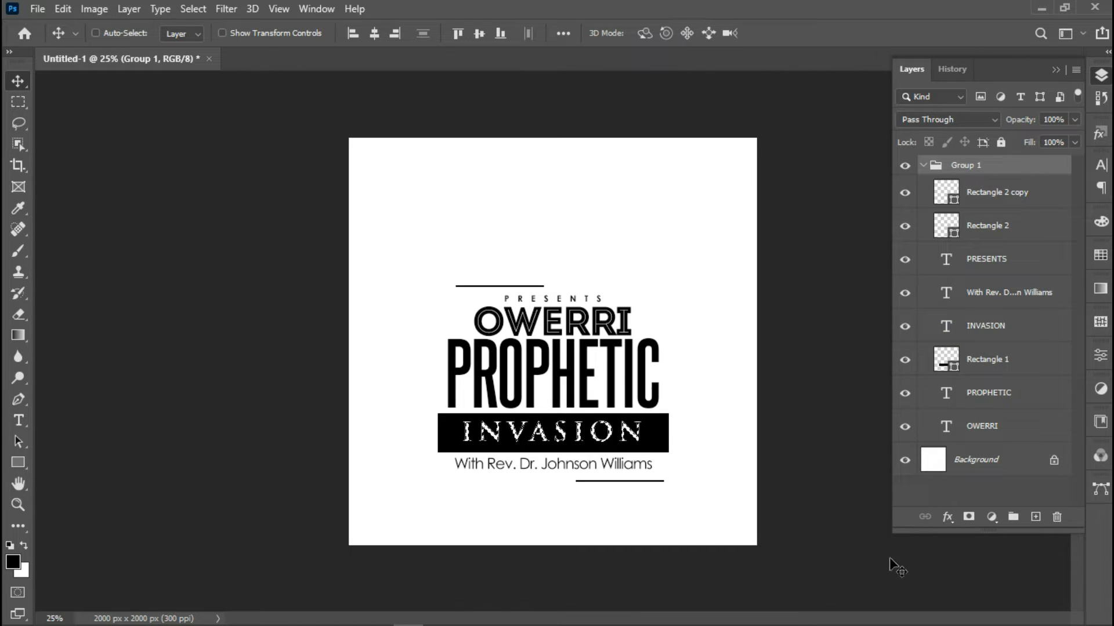
click(1021, 364)
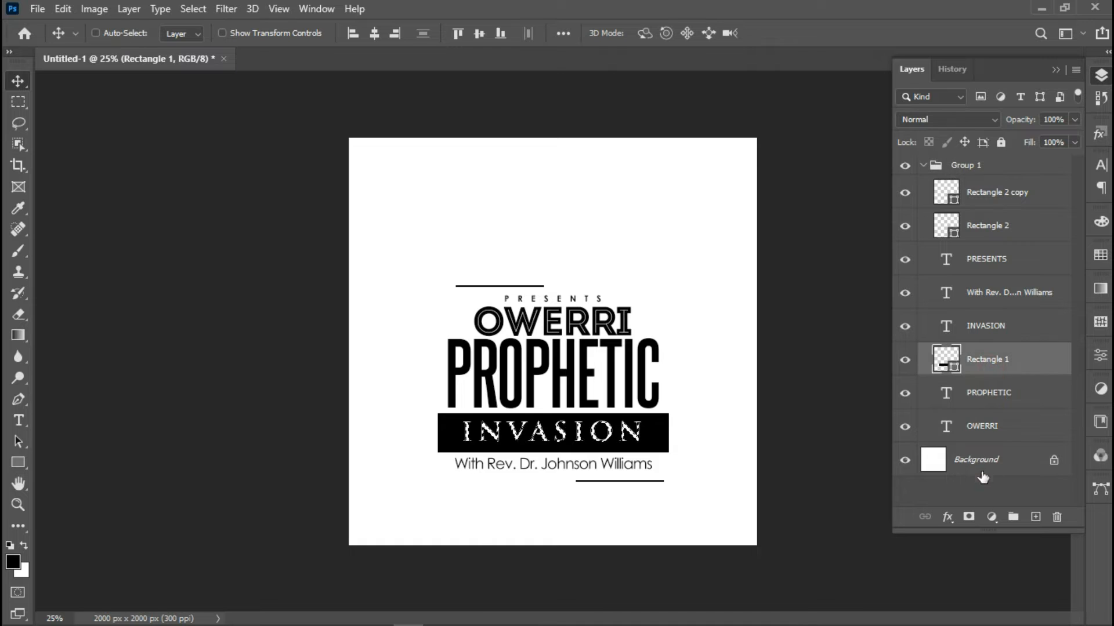
click(970, 517)
key(ctrl+i)
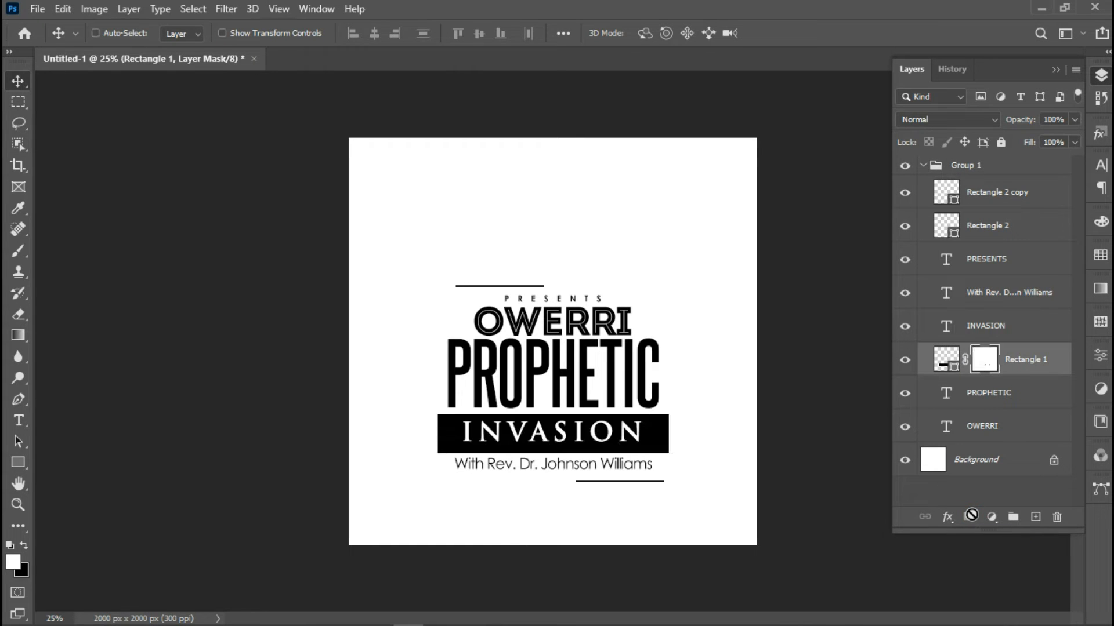
click(905, 326)
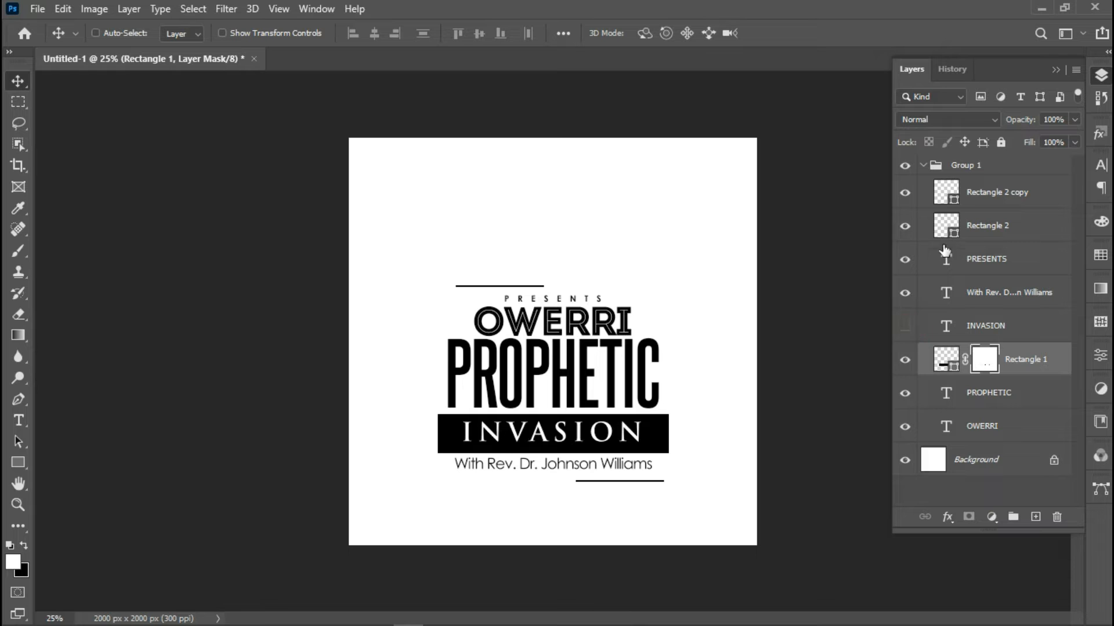
click(983, 171)
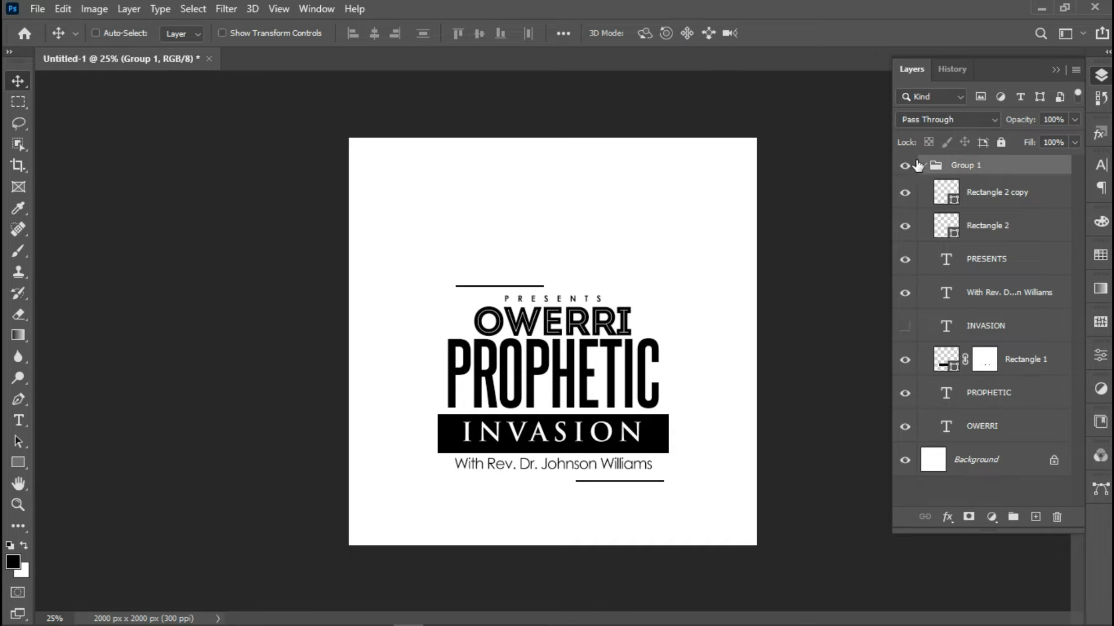
click(923, 166)
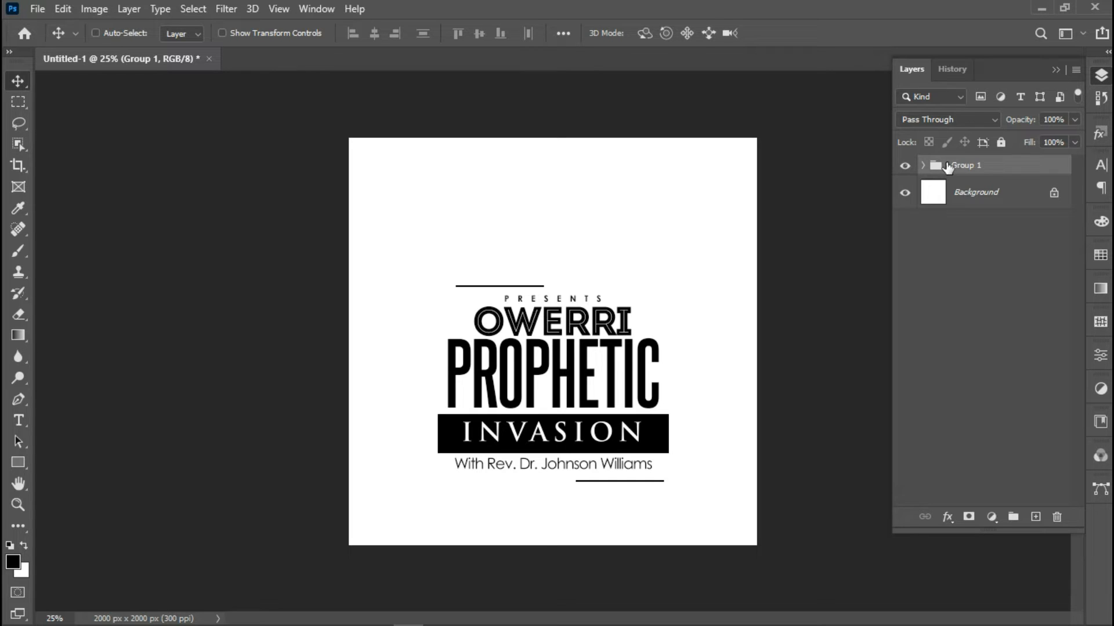
Scale Group 1 down to 86% and nudge it three steps higher on the canvas
key(ctrl)
key(ctrl+t)
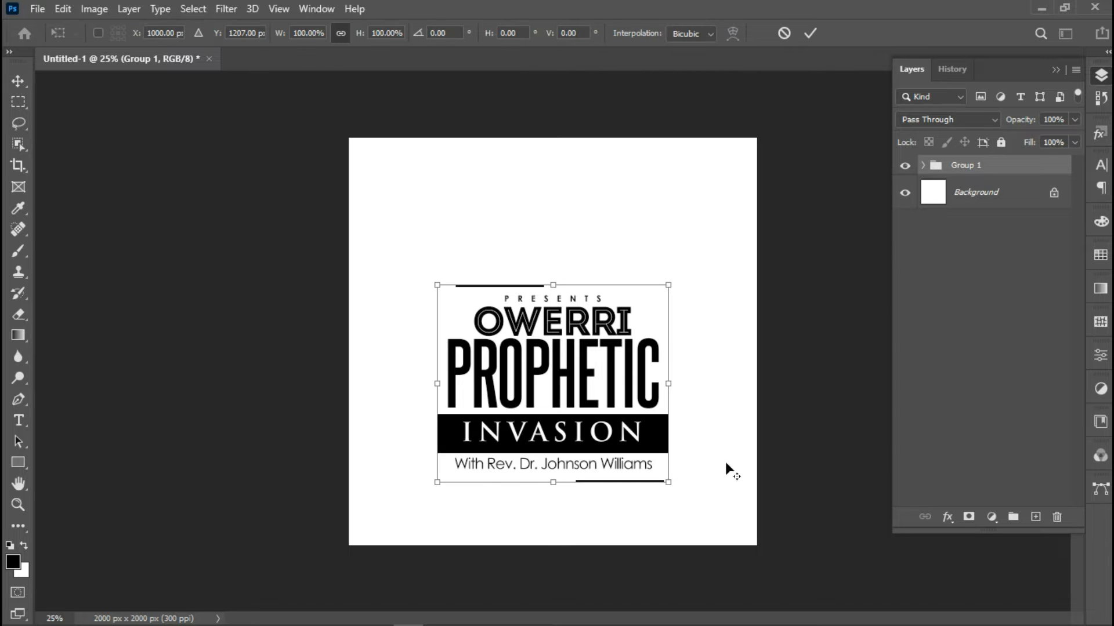
drag(666, 475, 657, 464)
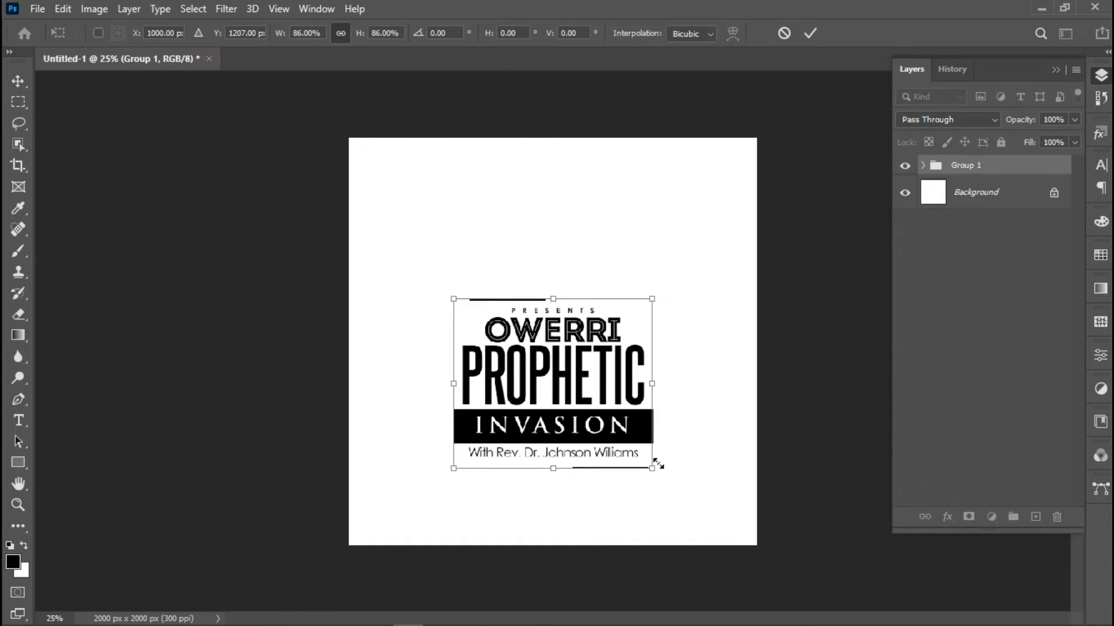
key(Up)
key(Up)
key(Up)
key(Up)
key(Up)
key(Up)
key(Up)
key(Up)
key(Up)
key(Up)
key(Up)
key(Up)
key(Up)
key(Up)
key(Up)
key(Up)
key(Up)
key(Up)
key(Up)
key(Up)
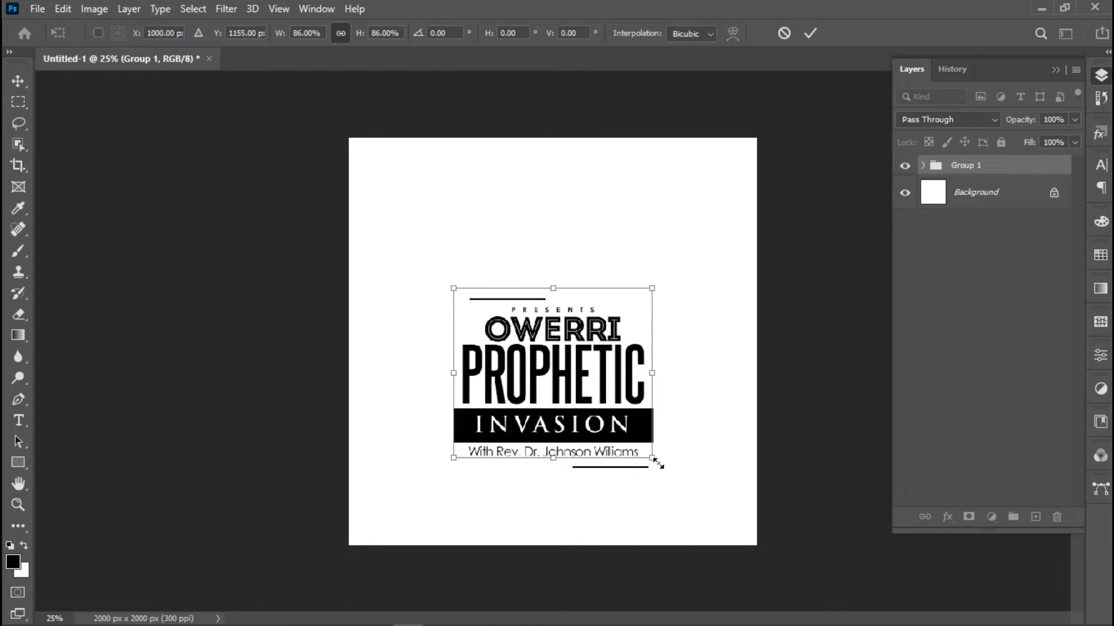
key(Up)
key(Up)
key(Up)
key(Up)
key(Up)
key(Up)
key(Up)
key(Up)
key(Up)
key(Up)
key(Up)
key(Up)
key(Up)
key(Up)
key(Up)
key(Up)
key(Up)
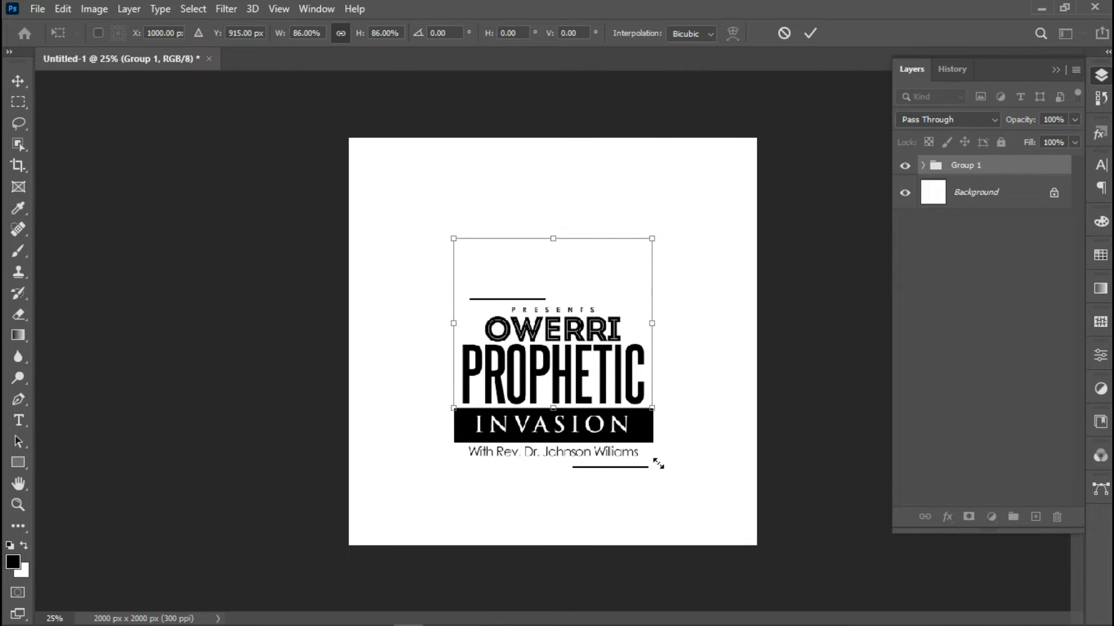
key(Up)
key(Up)
key(Up)
key(Up)
key(Up)
key(Up)
key(Up)
key(Up)
key(Up)
key(Up)
key(Up)
key(Up)
key(Up)
key(Up)
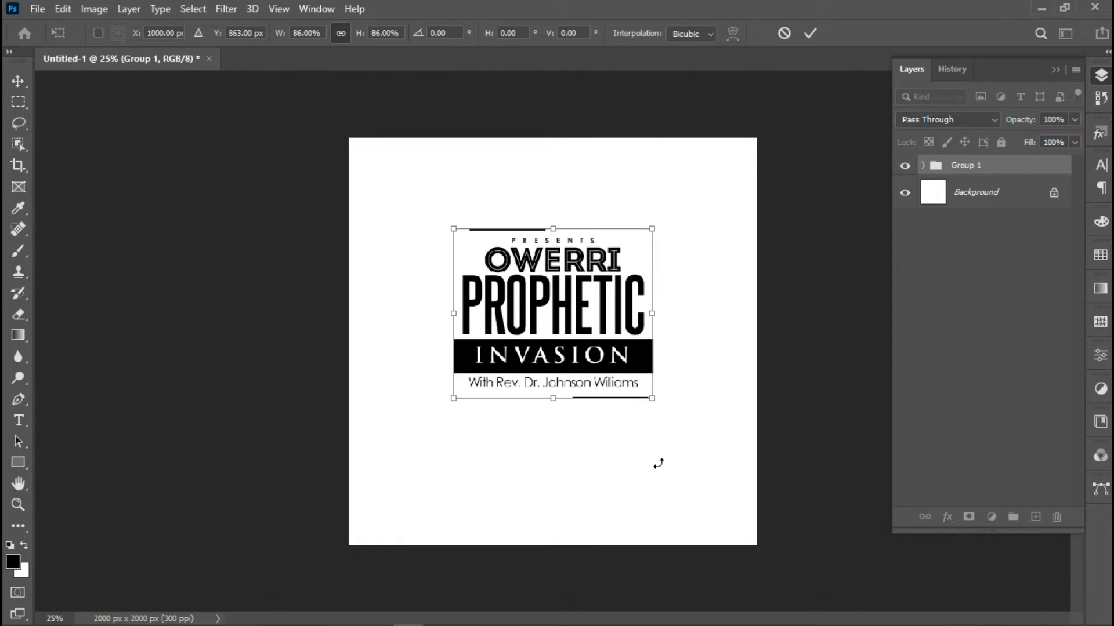
key(Return)
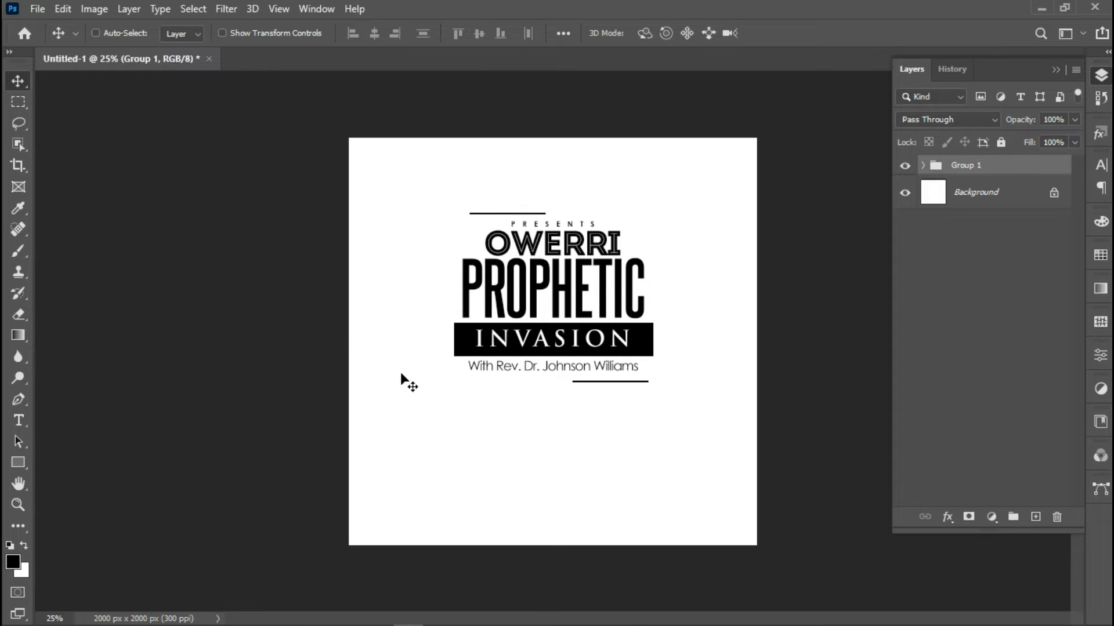
Place the dark blue defocused background image as an embedded layer
click(40, 12)
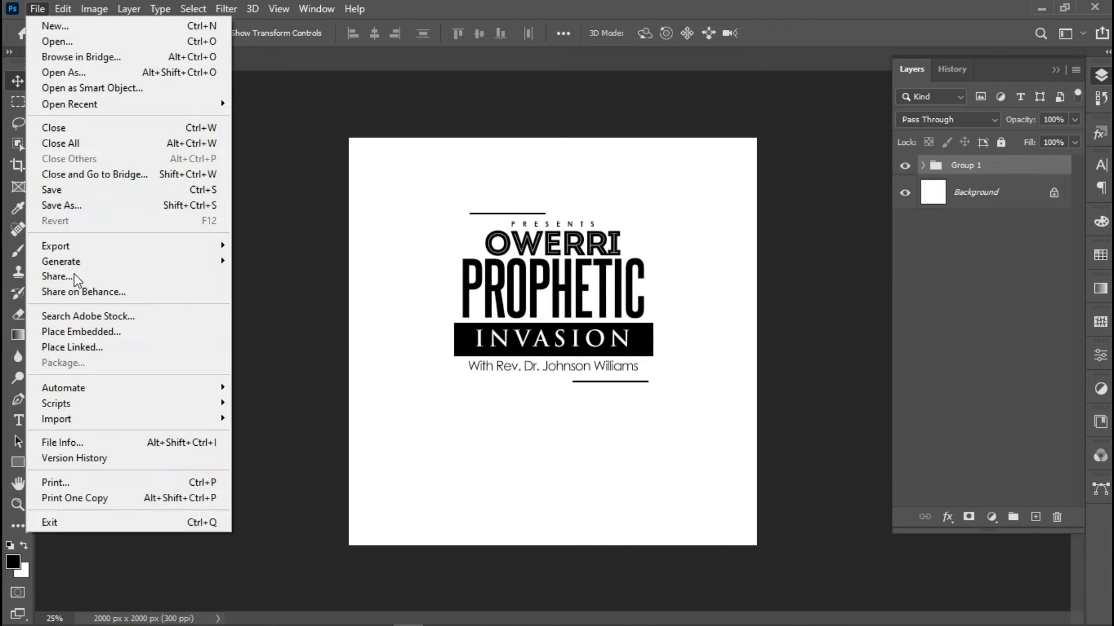
click(75, 330)
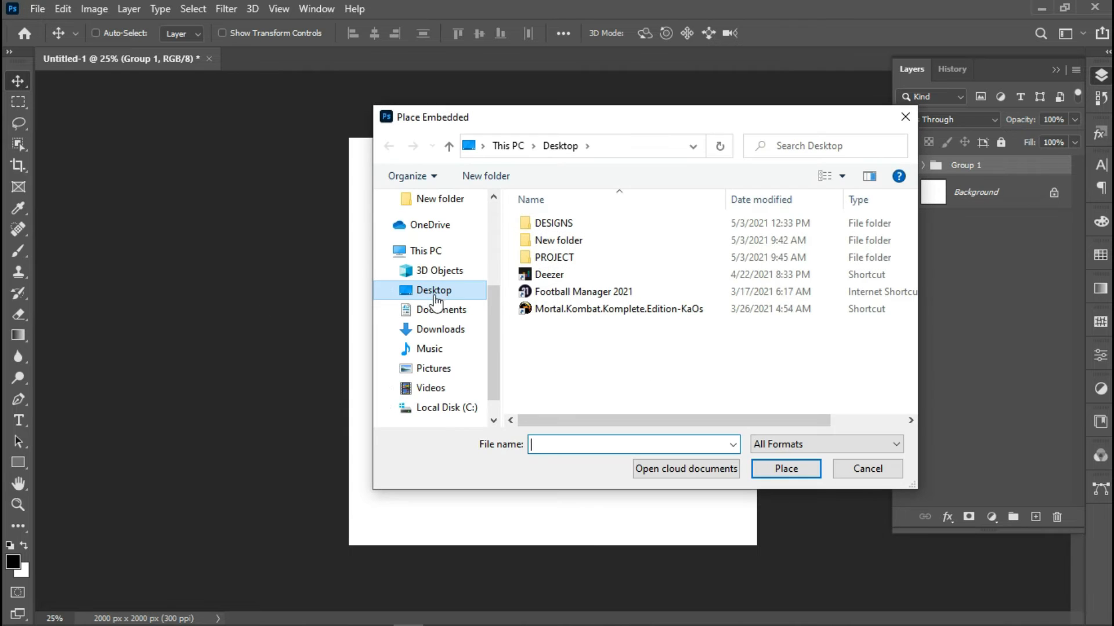
double_click(547, 241)
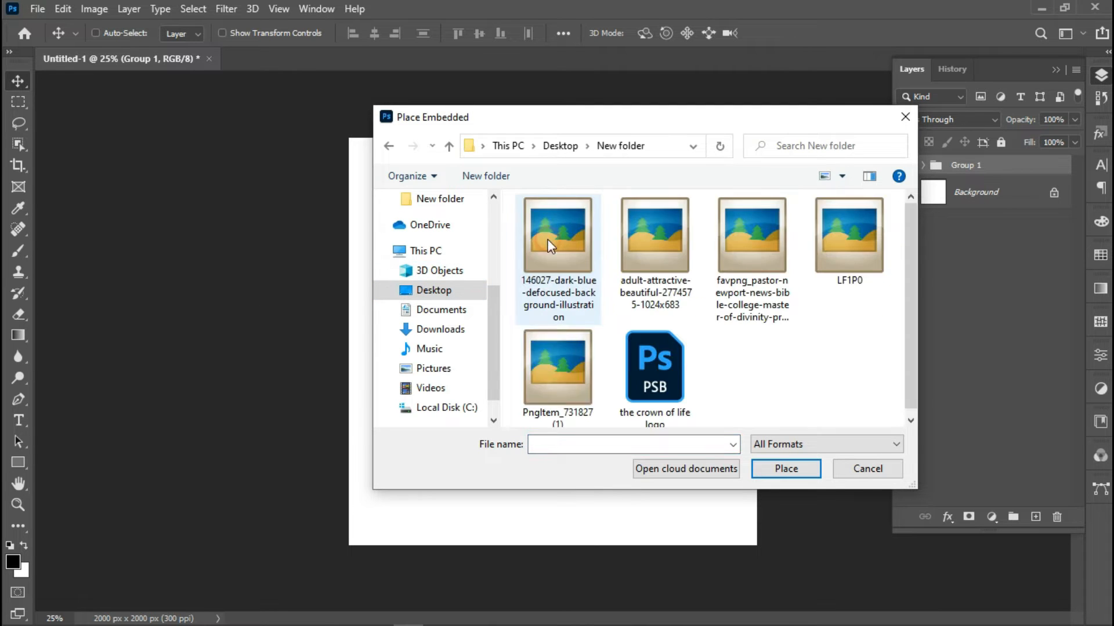
double_click(566, 241)
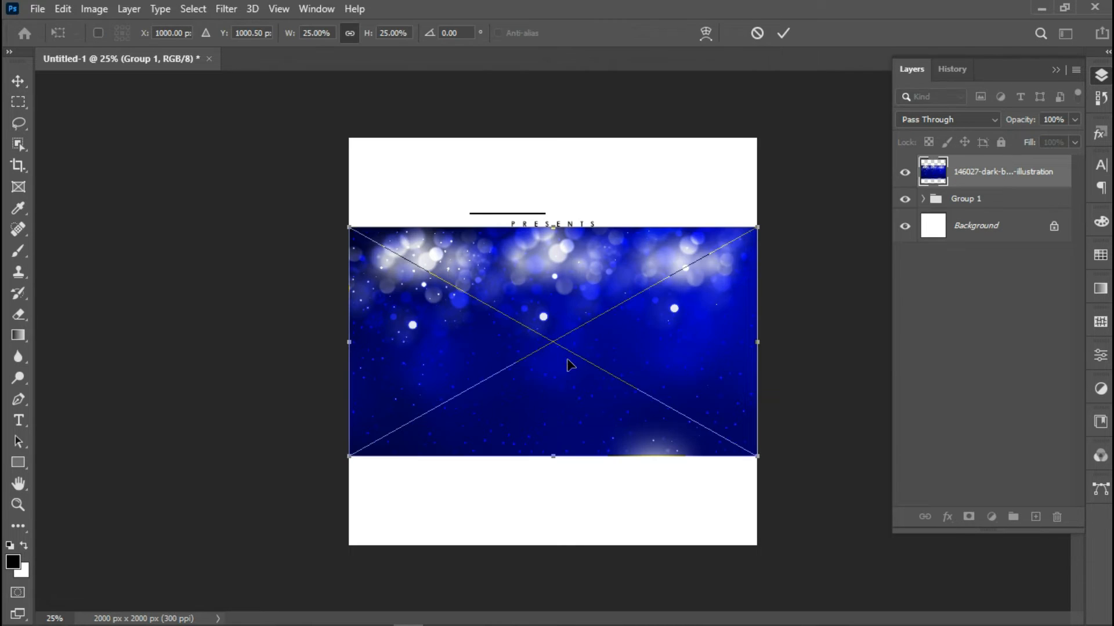
Flip the background horizontally and vertically, enlarge it to cover the canvas, and shift it down
right_click(566, 357)
click(606, 338)
right_click(548, 372)
click(600, 362)
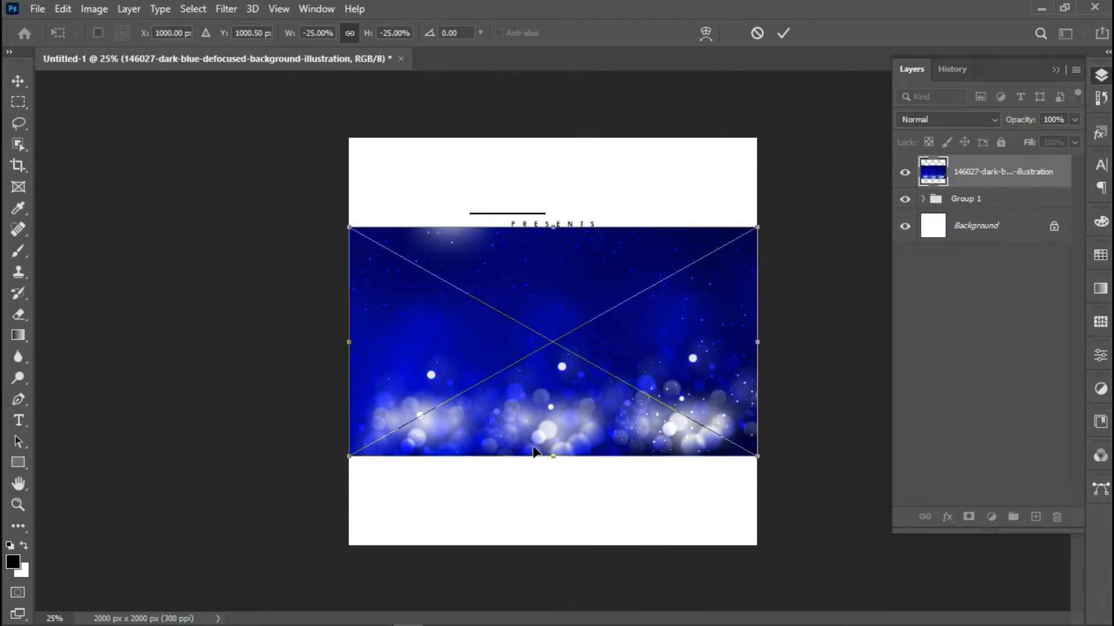
drag(548, 457, 583, 562)
drag(553, 114, 577, 49)
drag(562, 190, 564, 246)
click(783, 35)
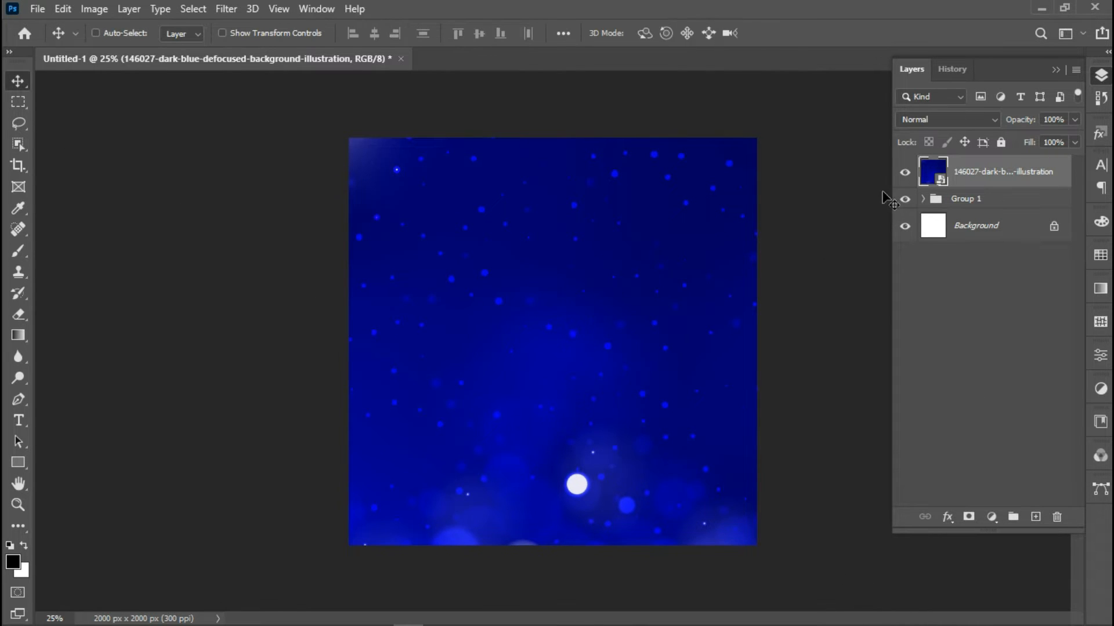
Apply a Gaussian Blur with a radius of about 26.3 pixels to the blue background
click(225, 10)
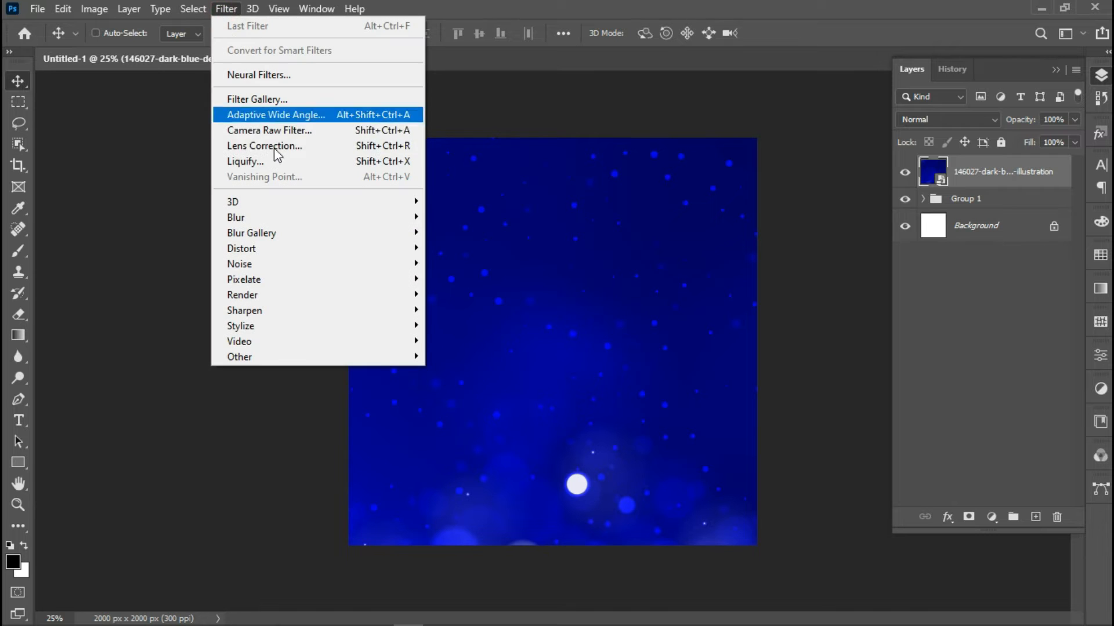
mouse_move(287, 217)
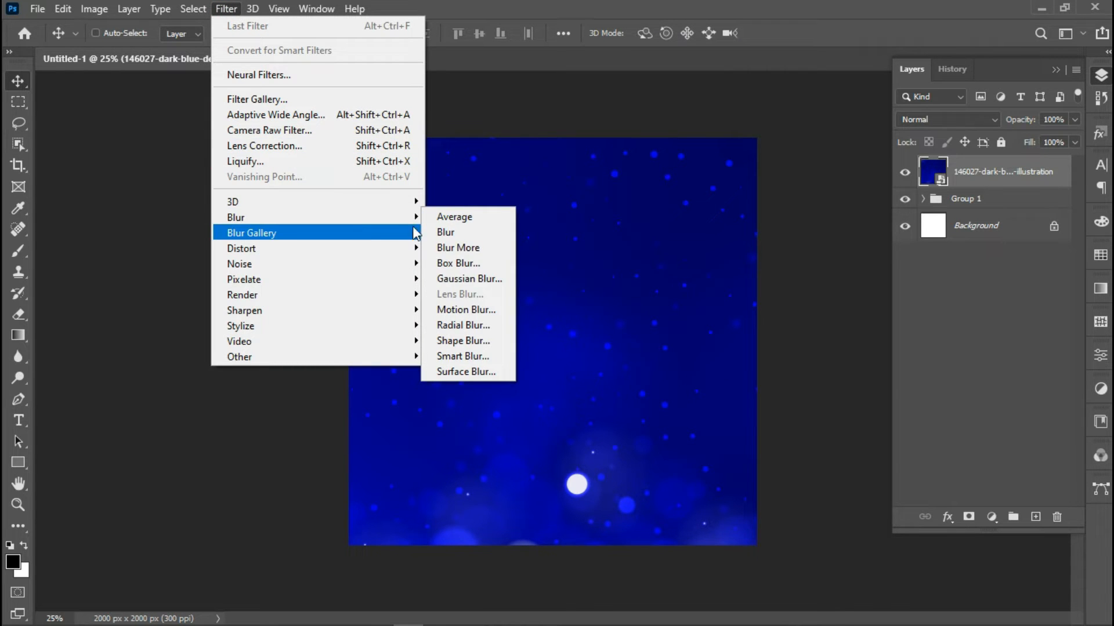
click(451, 274)
click(486, 352)
drag(550, 103, 720, 140)
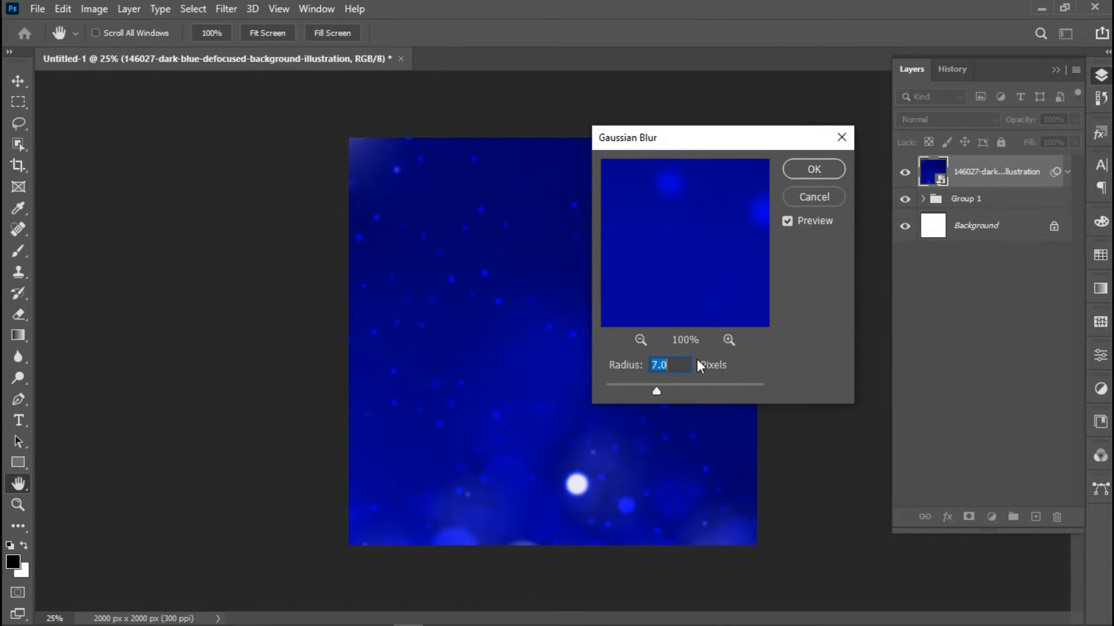
drag(690, 390, 673, 394)
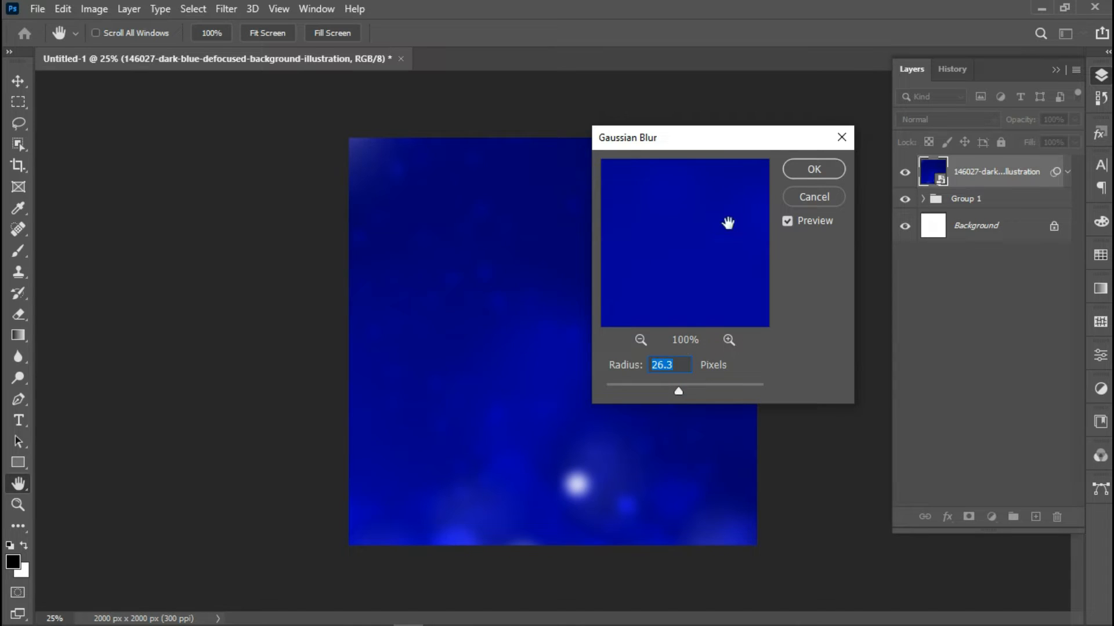
click(812, 170)
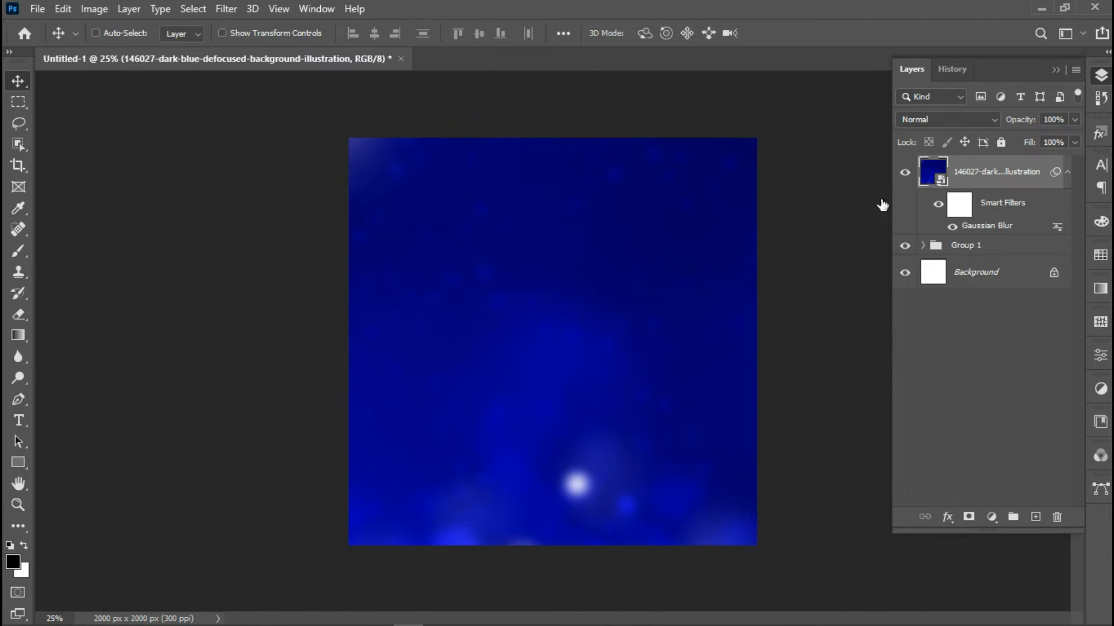
Place the LF1P0 texture embedded, blend it in Color Burn, and duplicate it
click(35, 11)
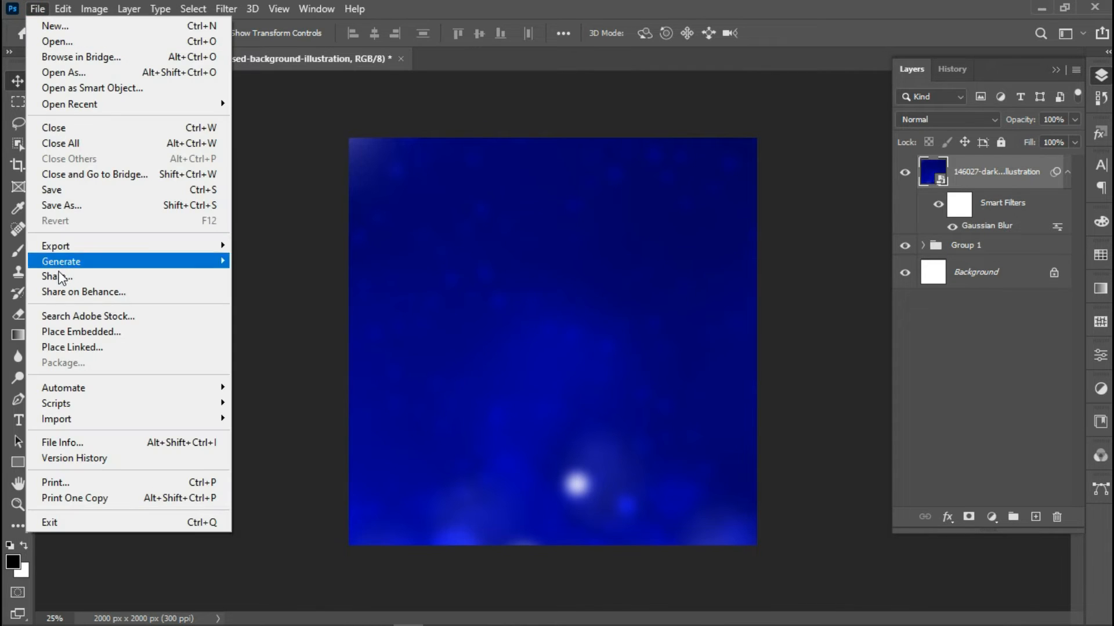
click(69, 330)
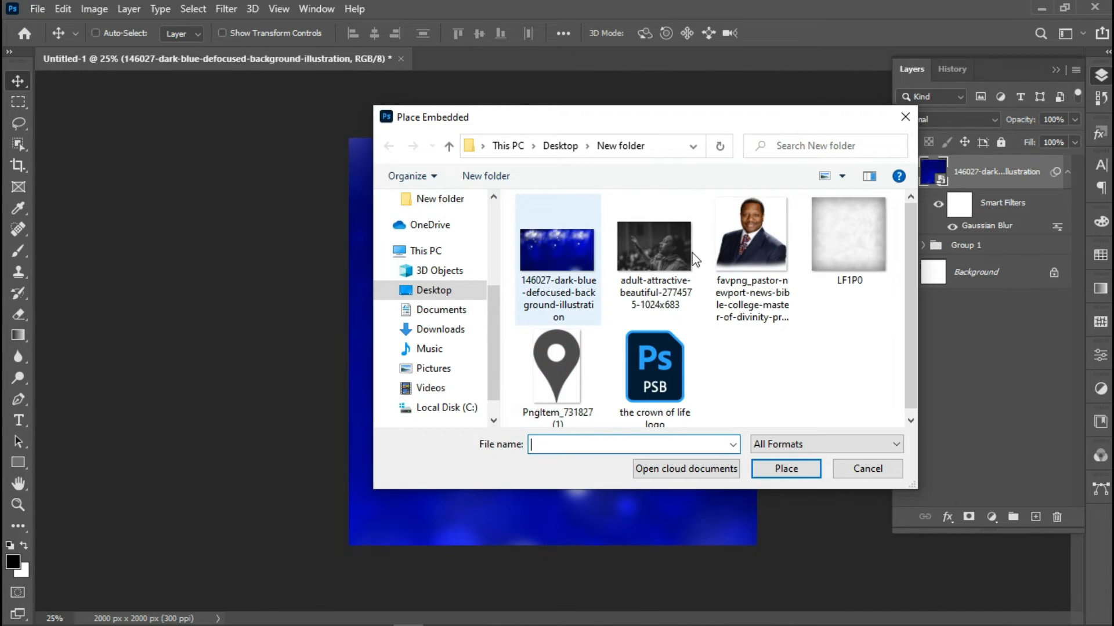
double_click(846, 239)
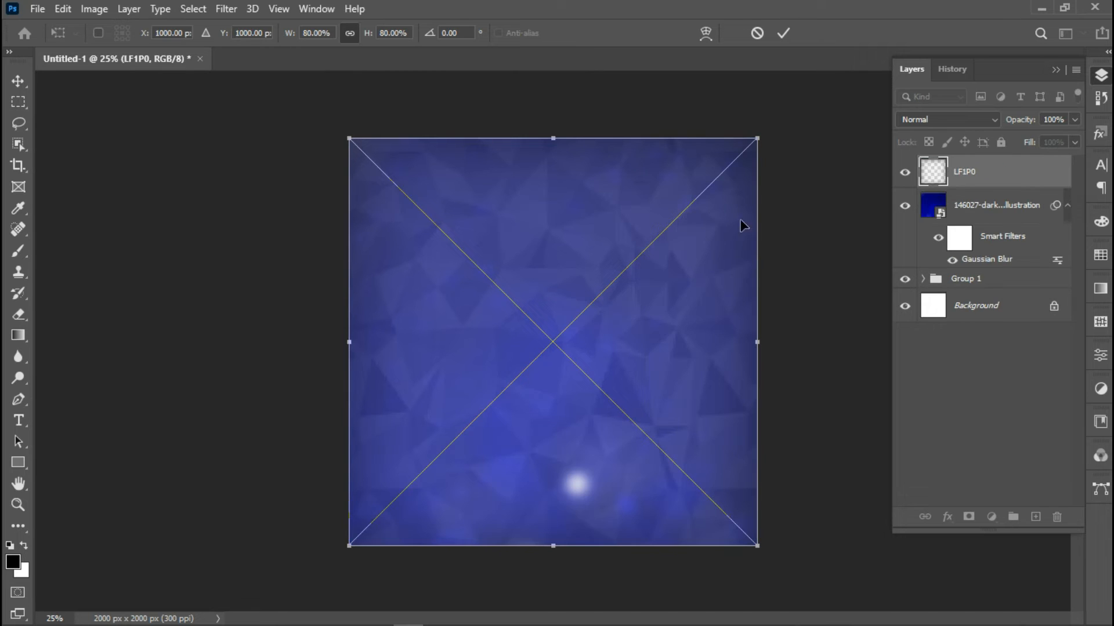
click(784, 33)
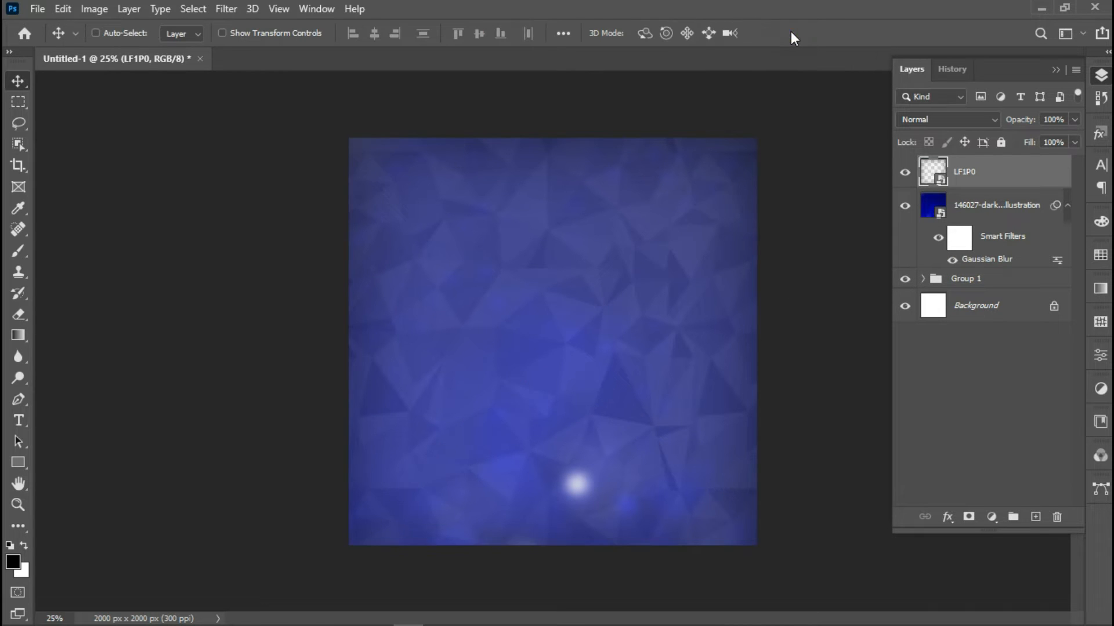
click(971, 119)
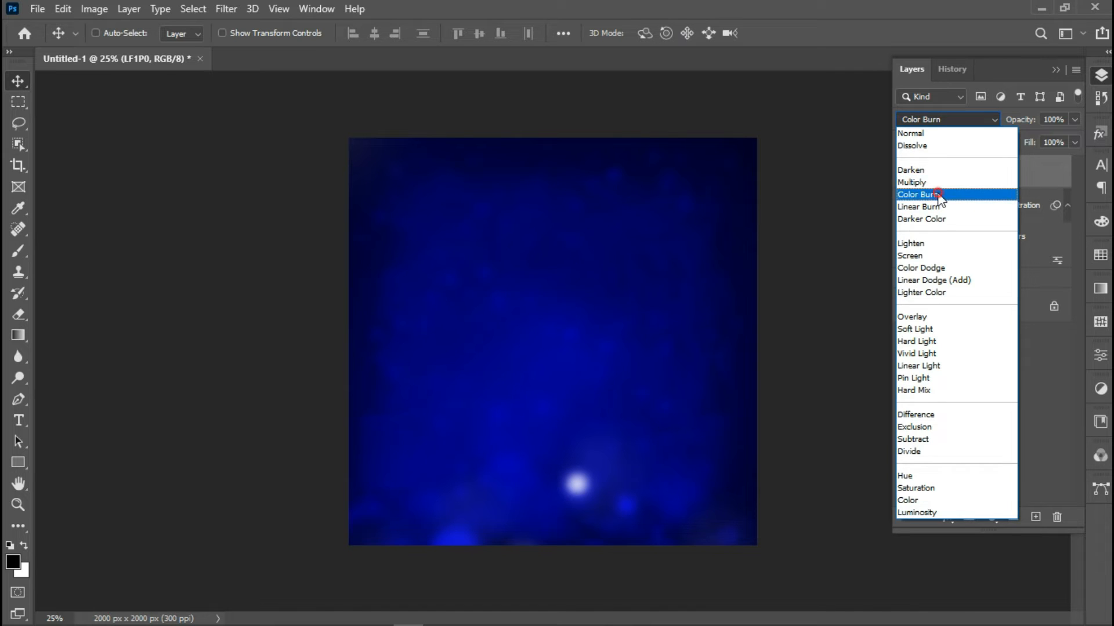
click(938, 198)
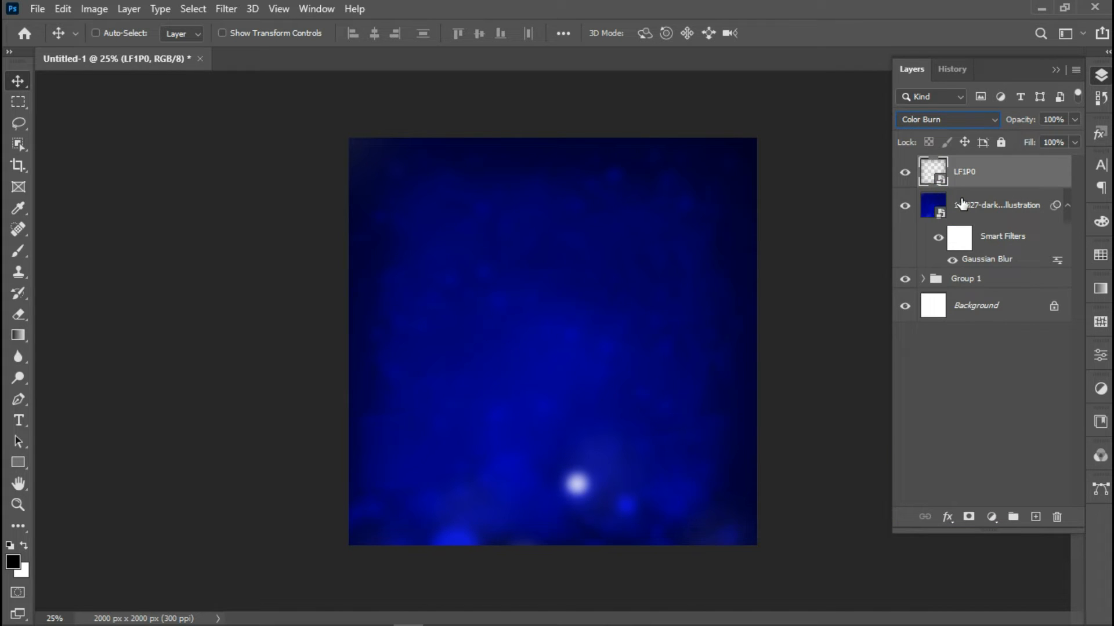
key(ctrl+j)
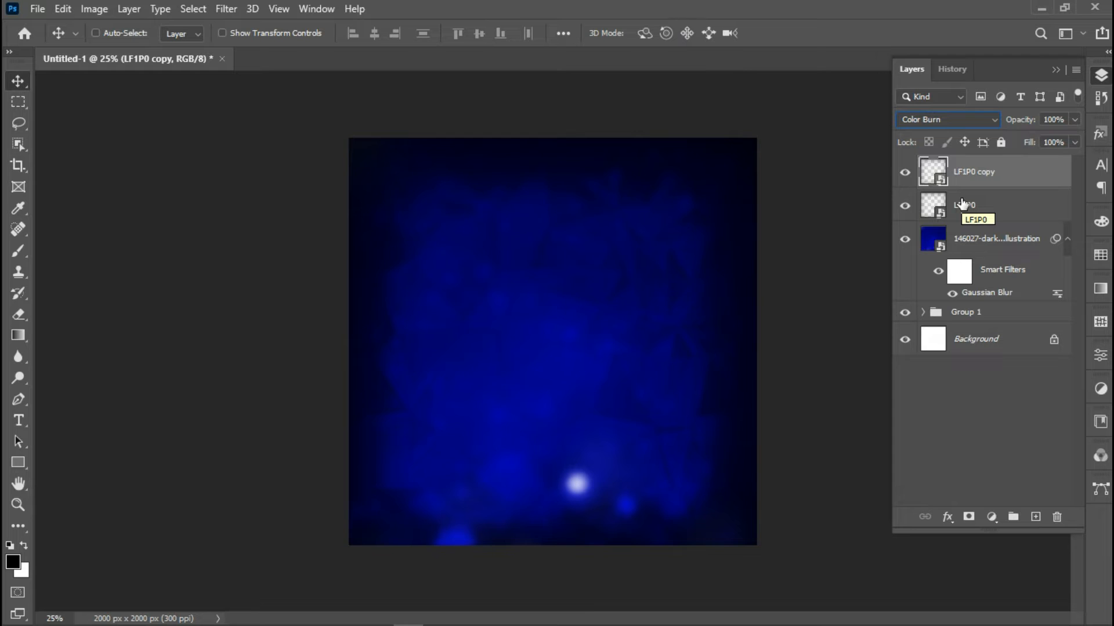
Group both LF1P0 layers with the blue background as Group 2 beneath Group 1
shift+click(992, 214)
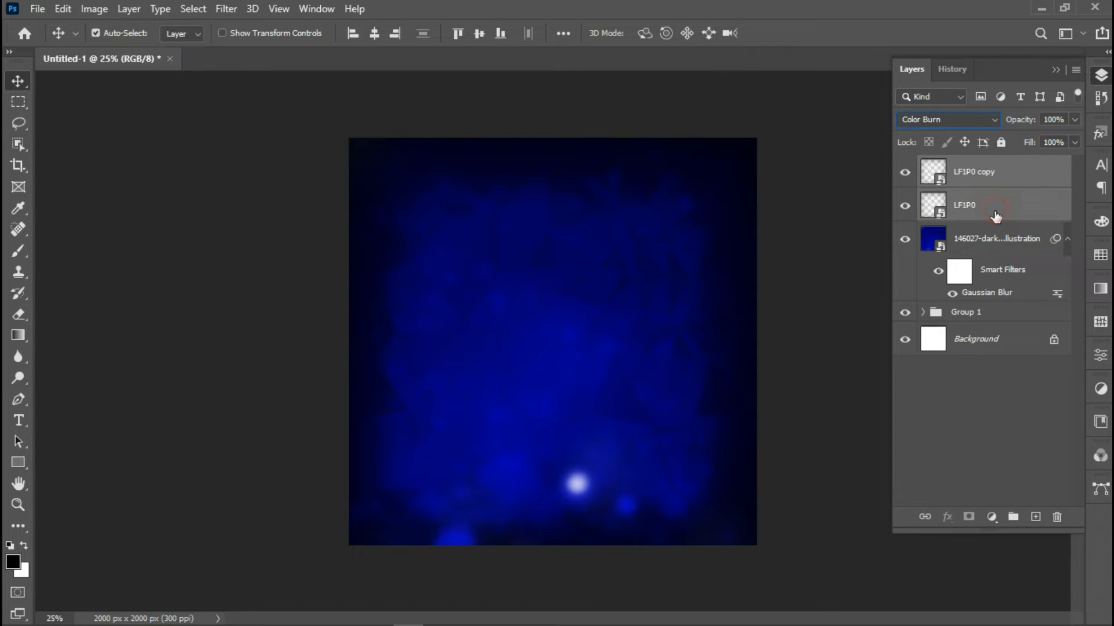
shift+click(993, 243)
key(ctrl+g)
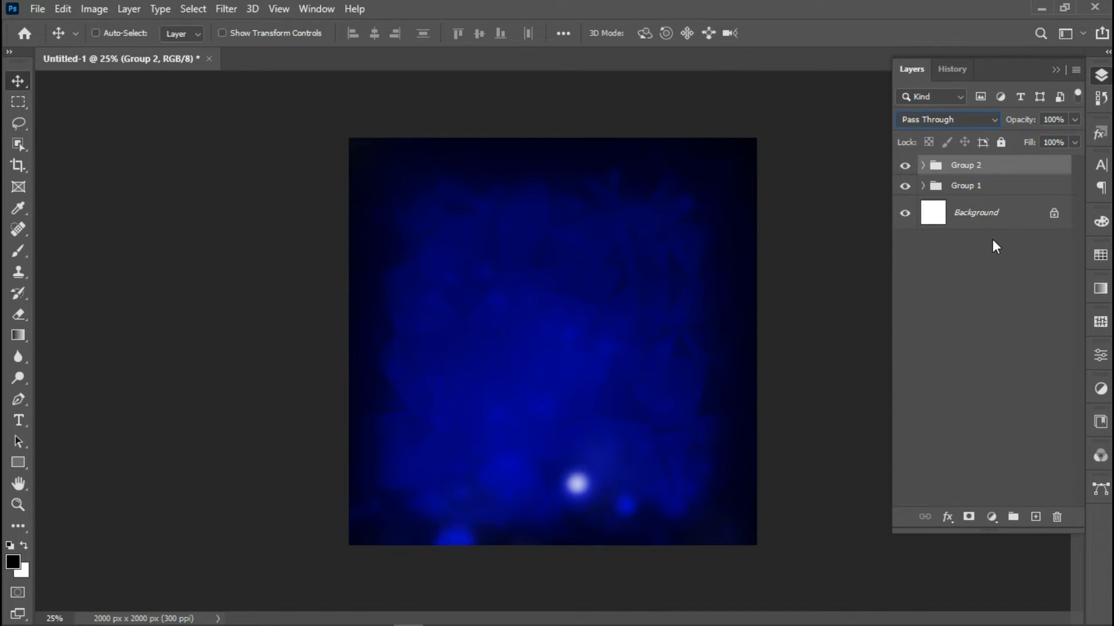
drag(982, 169, 980, 199)
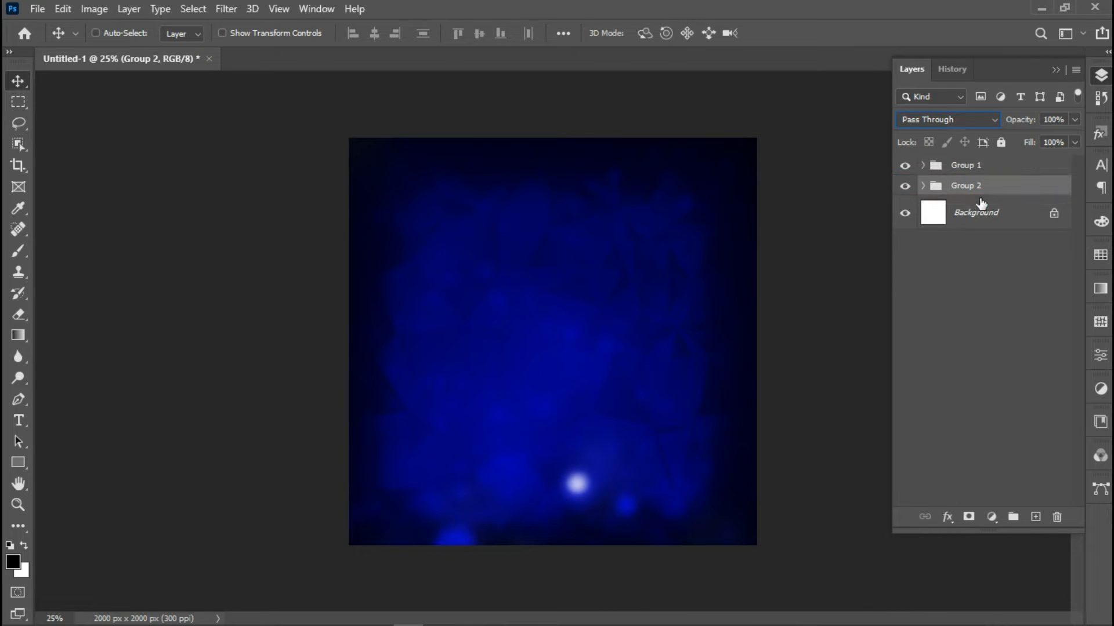
Apply the Free Gold style to Group 1 and convert it to a smart object
click(987, 167)
click(1108, 136)
click(976, 283)
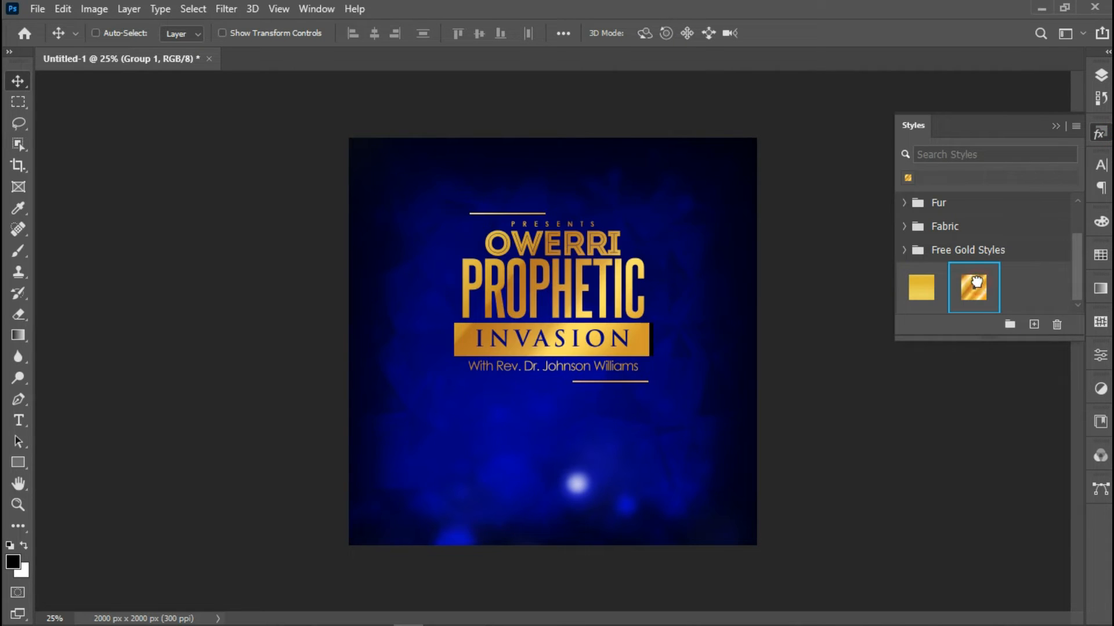
click(1055, 125)
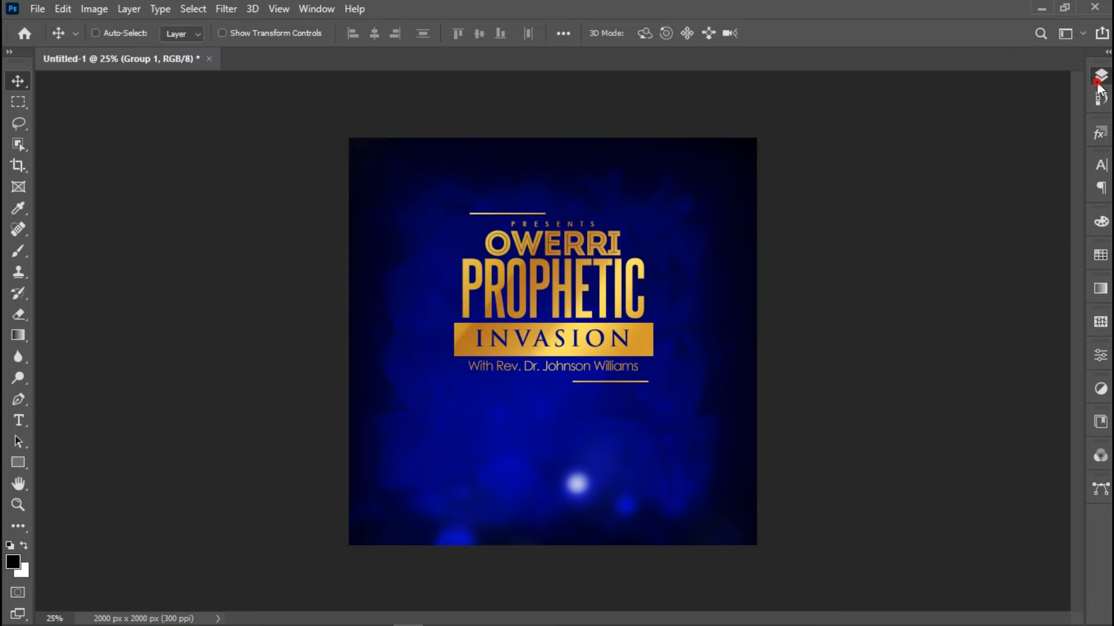
click(1100, 75)
right_click(993, 167)
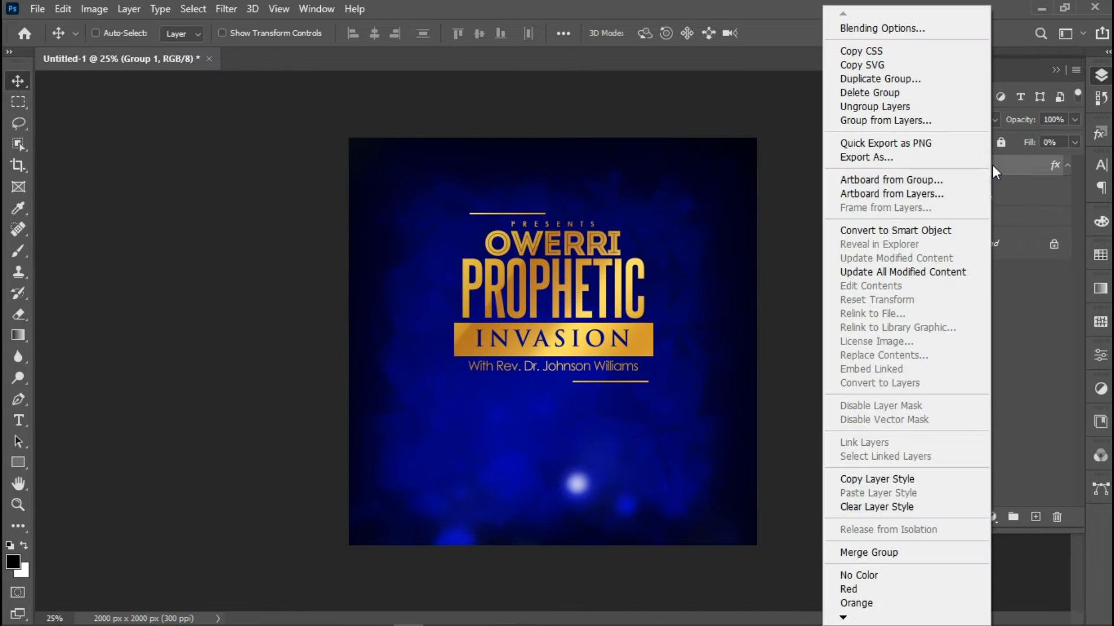
click(950, 230)
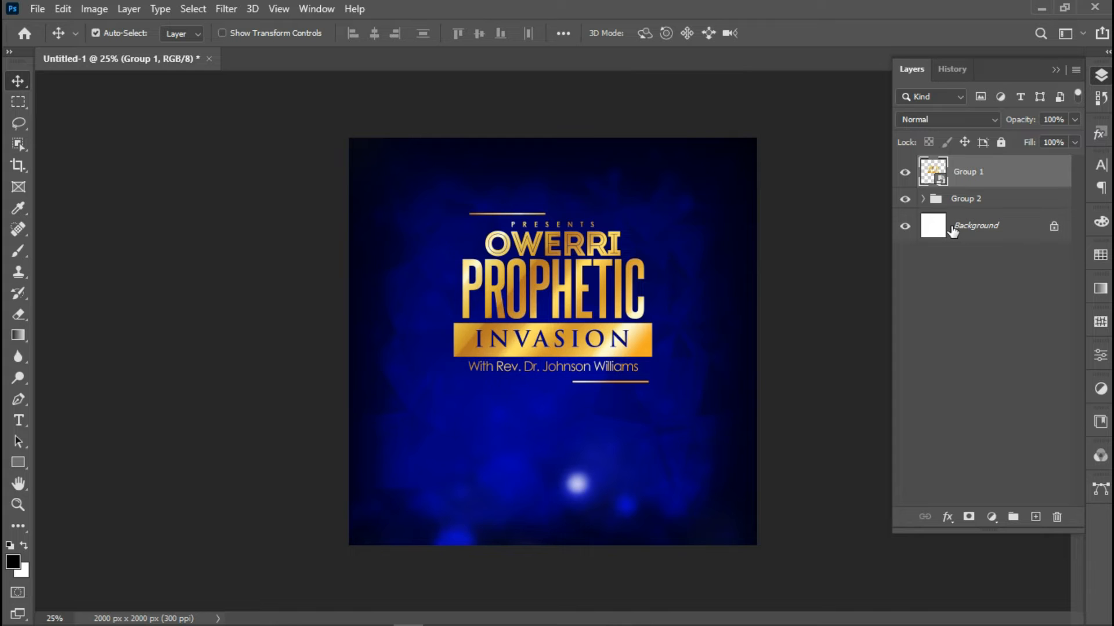
Rotate the title smart object to -2 degrees
key(ctrl+t)
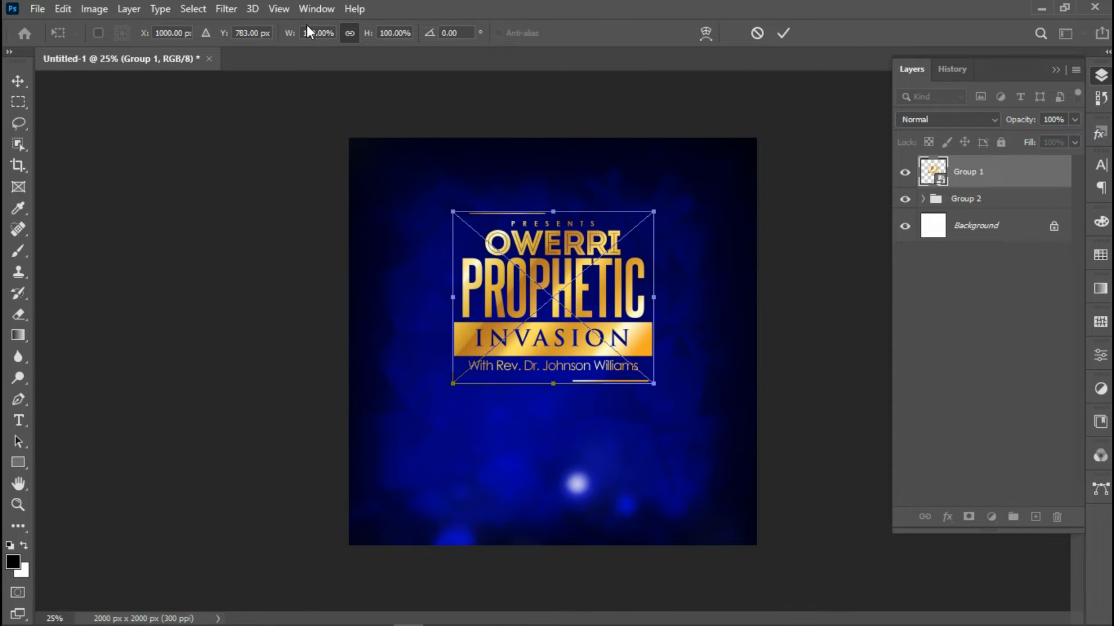
click(458, 33)
text(-3)
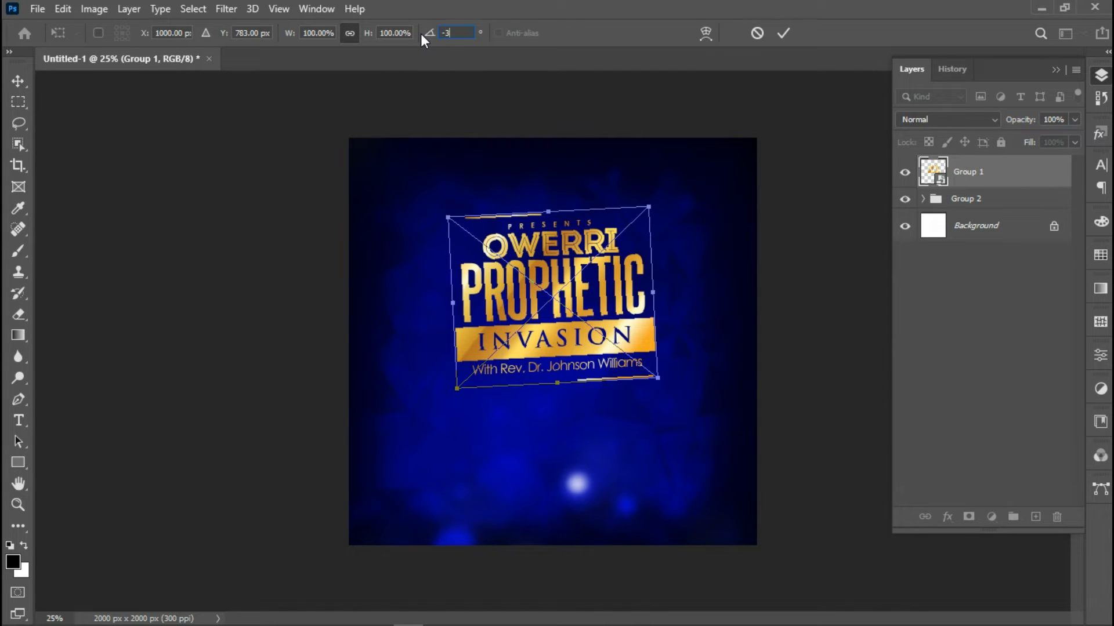
text(2)
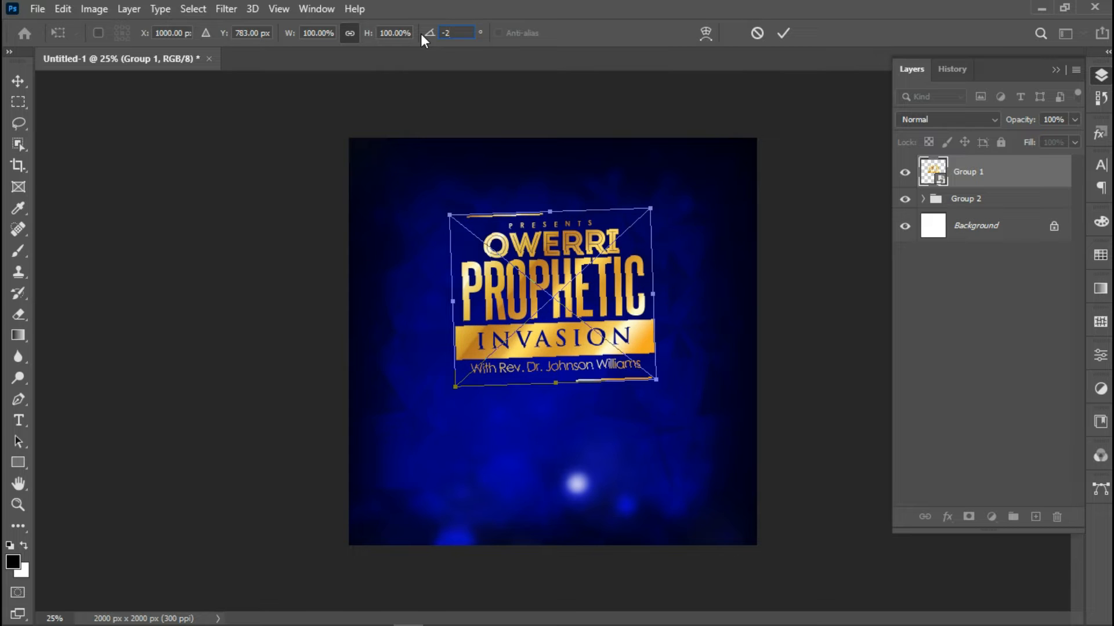
key(Return)
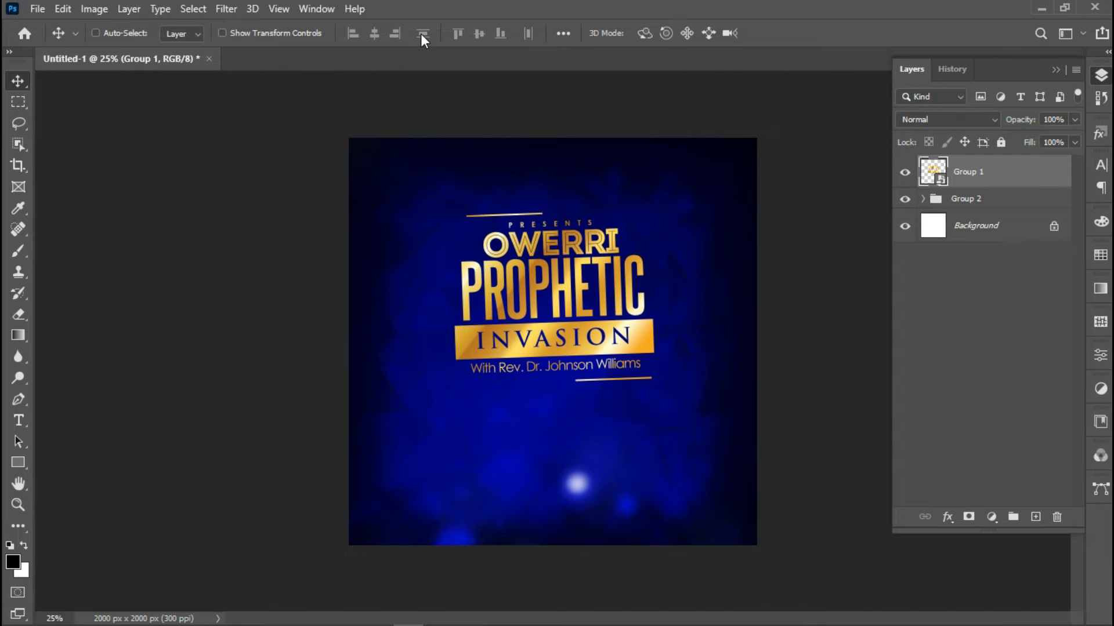
Place the pastor's photo embedded, scaled to about 13% and set below the title
click(36, 9)
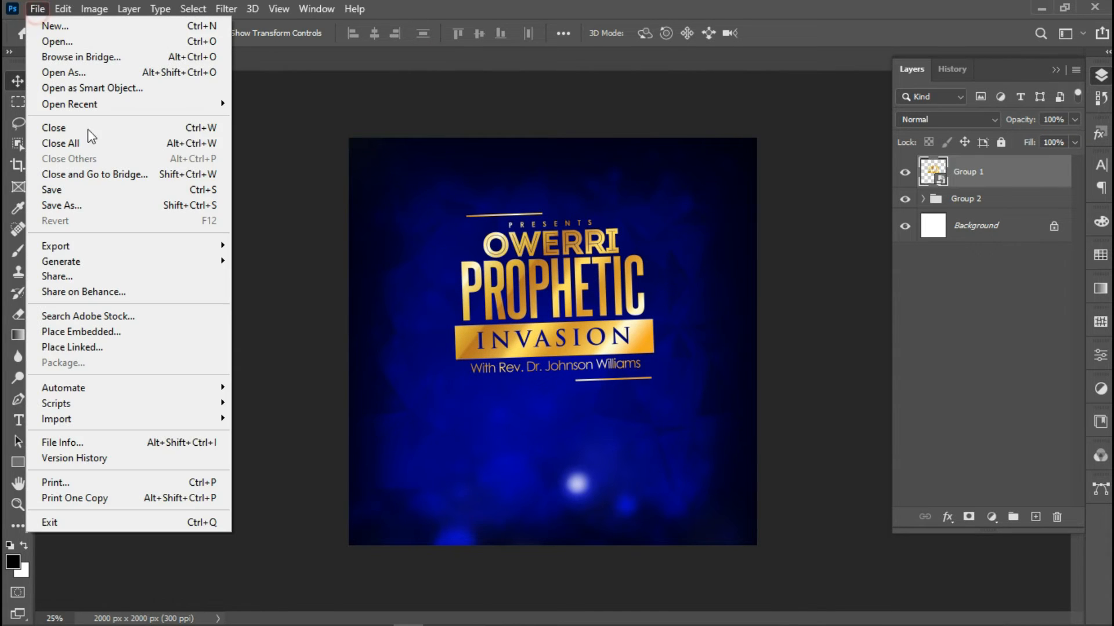
click(127, 336)
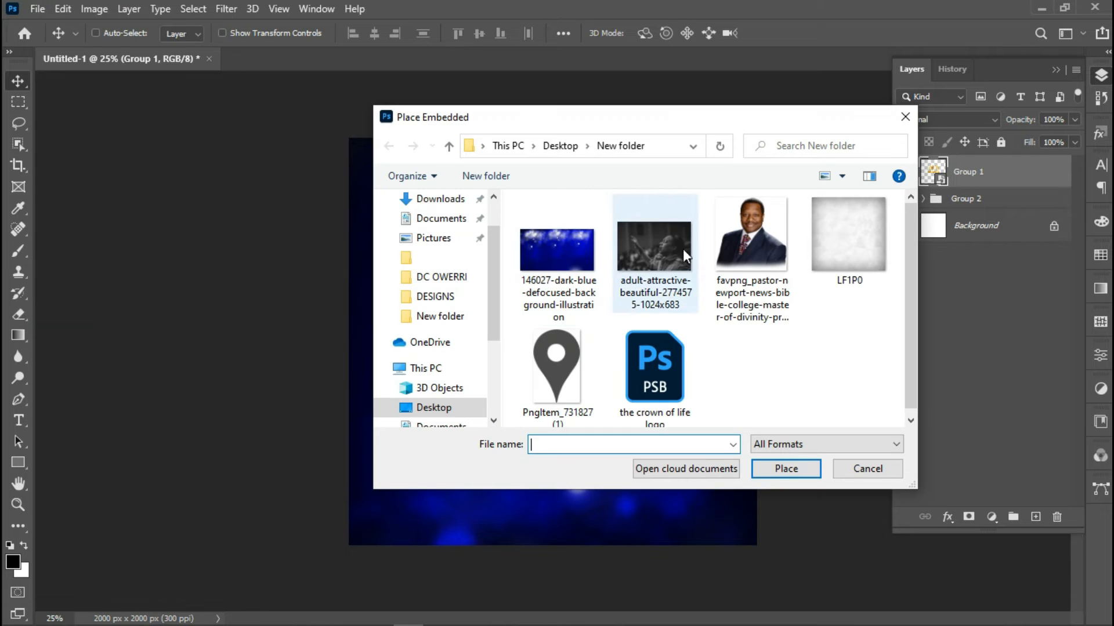
double_click(740, 222)
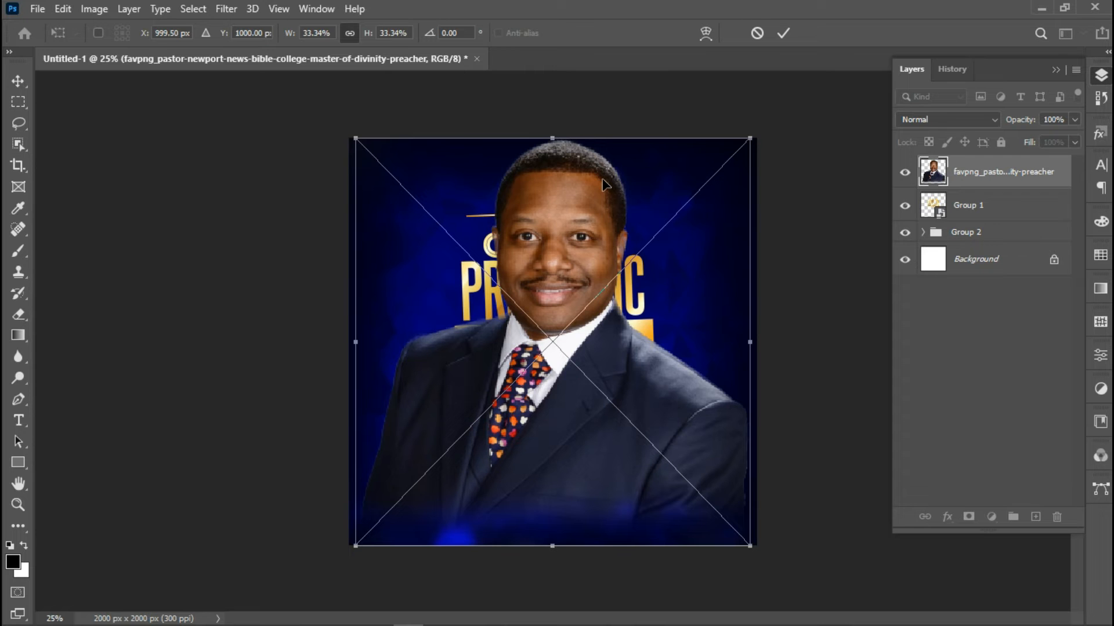
drag(552, 139, 549, 250)
drag(556, 325, 555, 408)
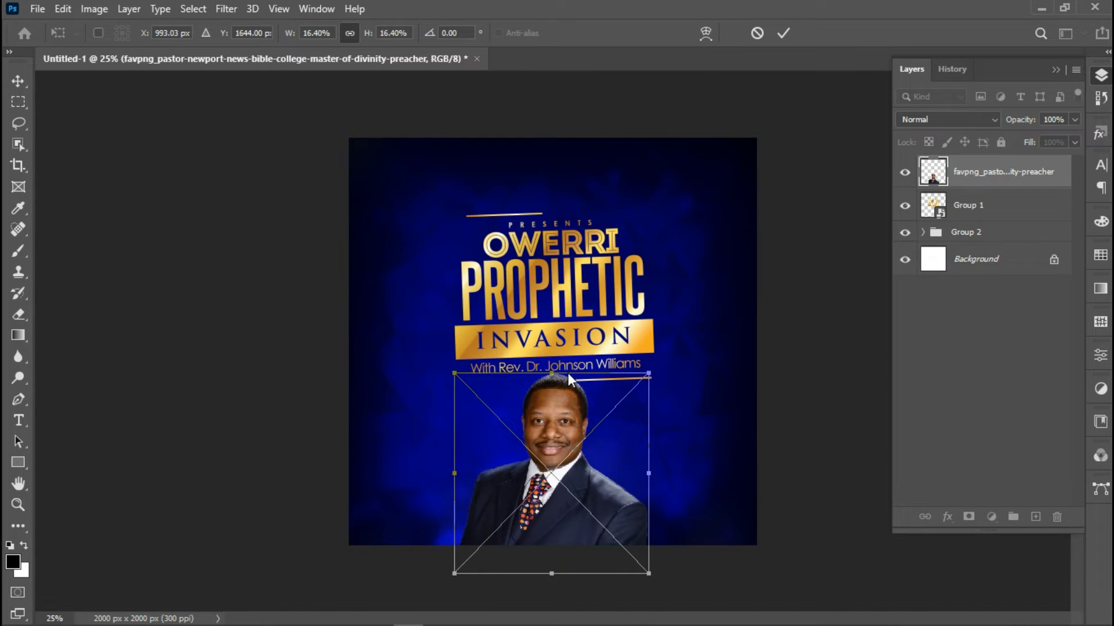
drag(548, 374, 552, 382)
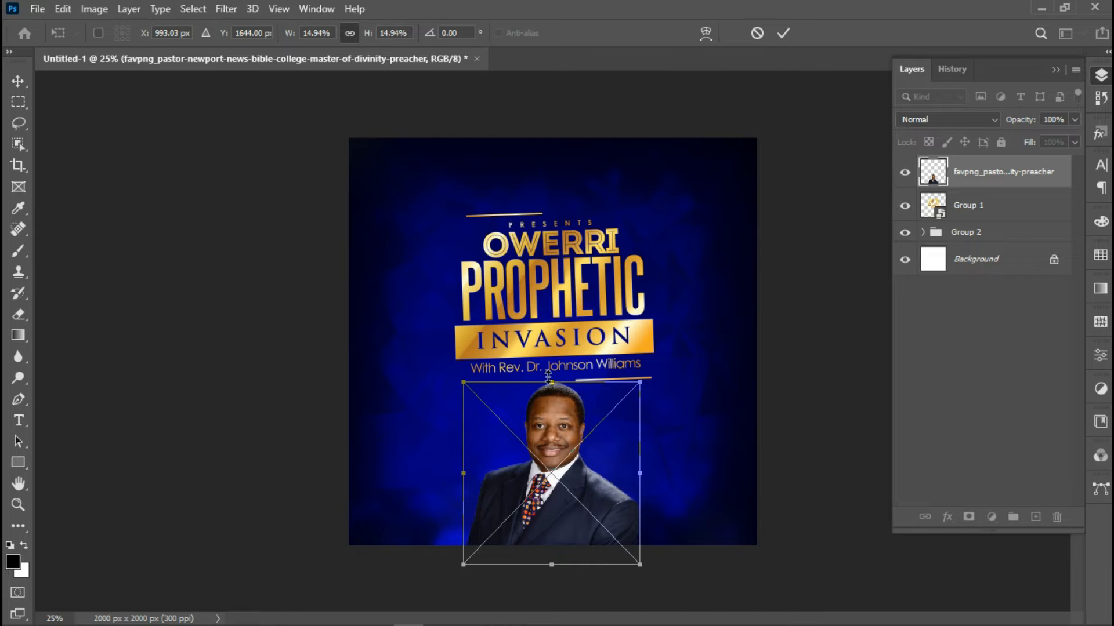
drag(550, 383, 549, 392)
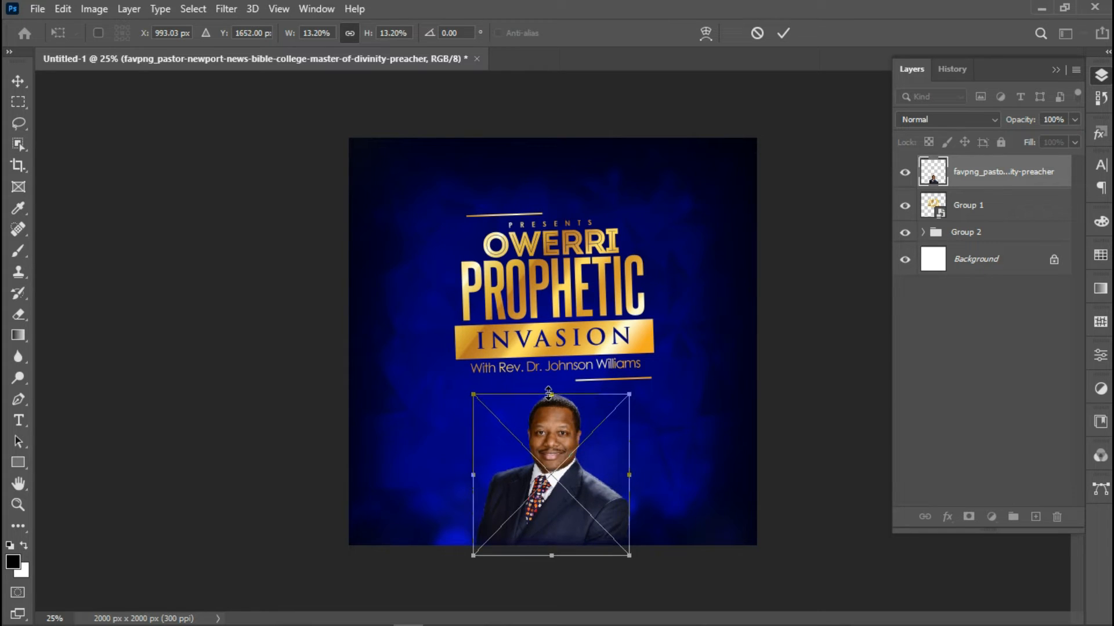
key(Return)
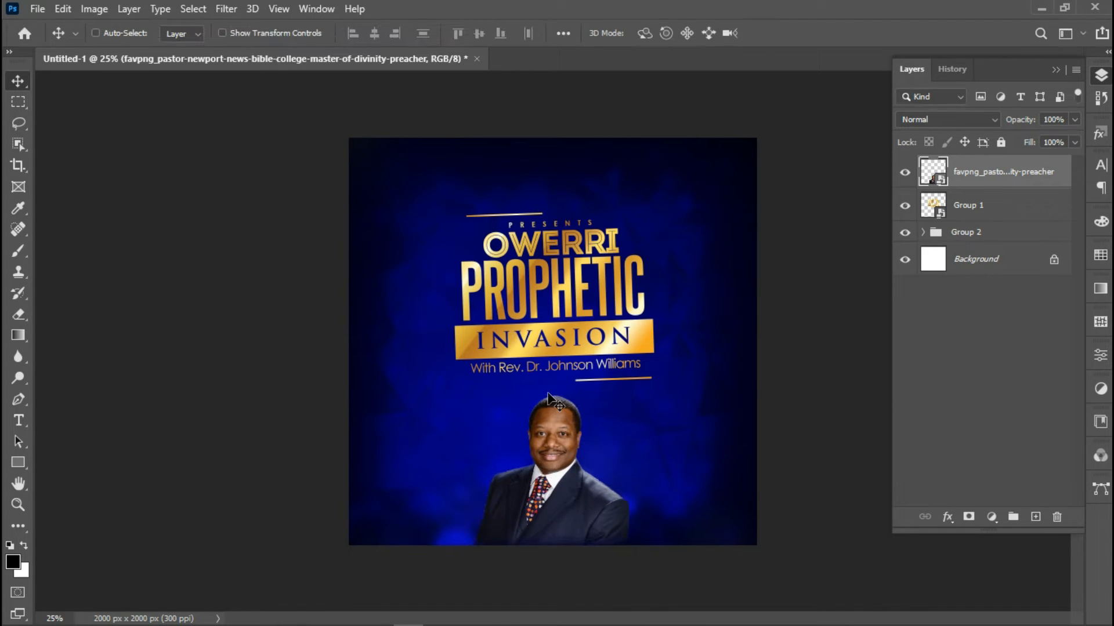
Nudge the title Group 1 slightly upward and commit its new position
right_click(559, 341)
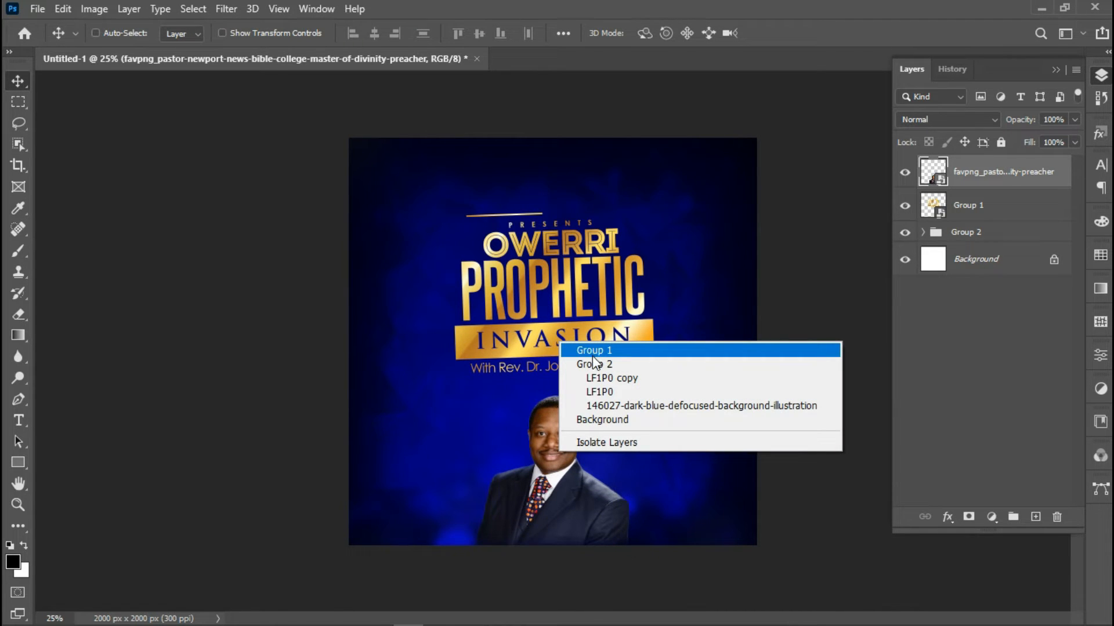
click(592, 356)
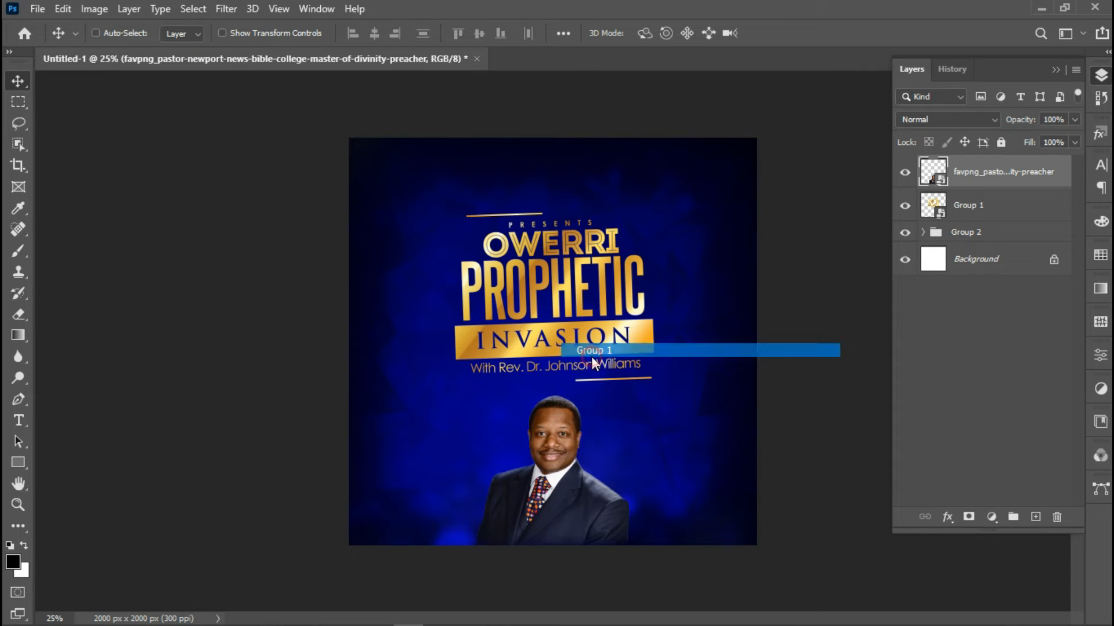
key(ctrl+t)
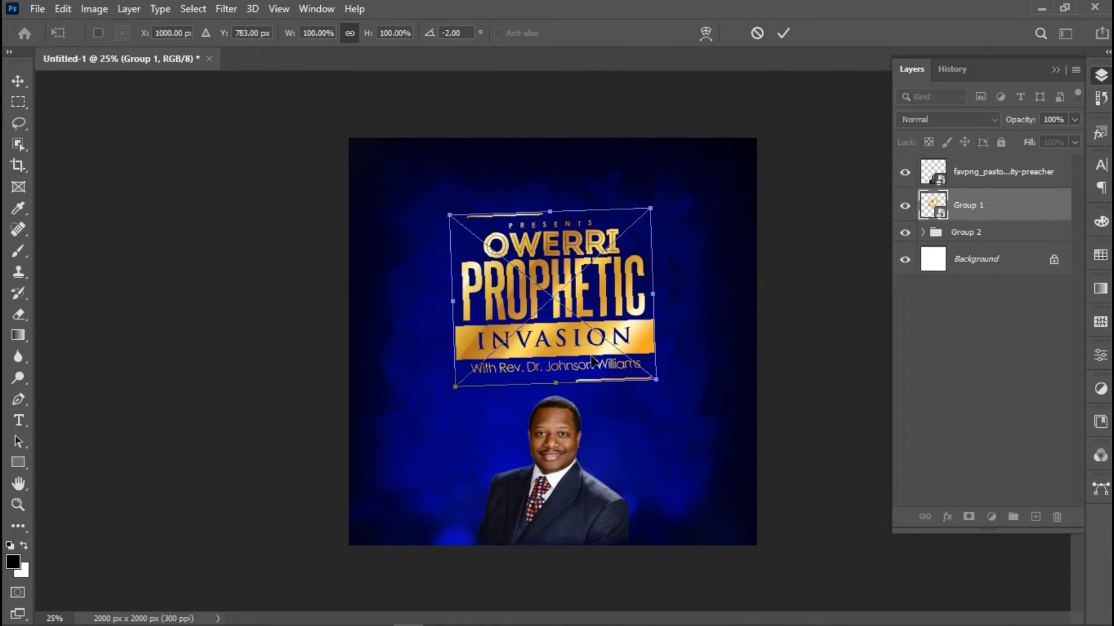
key(Down)
key(Down)
key(Down)
key(Down)
key(Down)
key(Down)
key(Down)
key(Down)
key(Down)
key(Down)
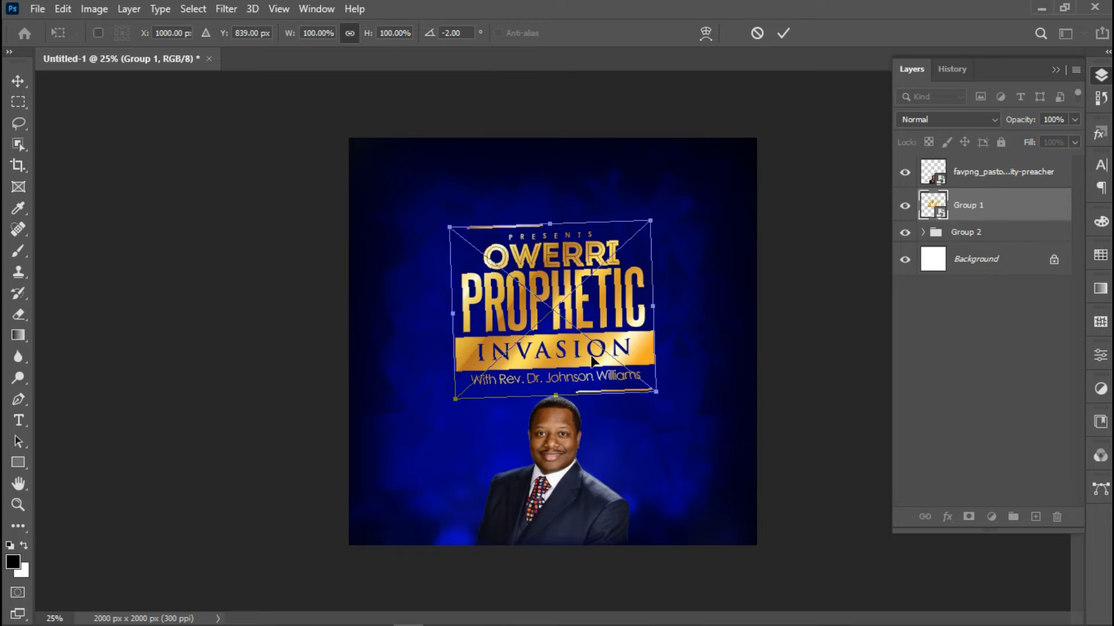
key(Up)
key(Up)
key(Up)
key(Up)
key(Up)
key(Up)
key(Up)
key(Up)
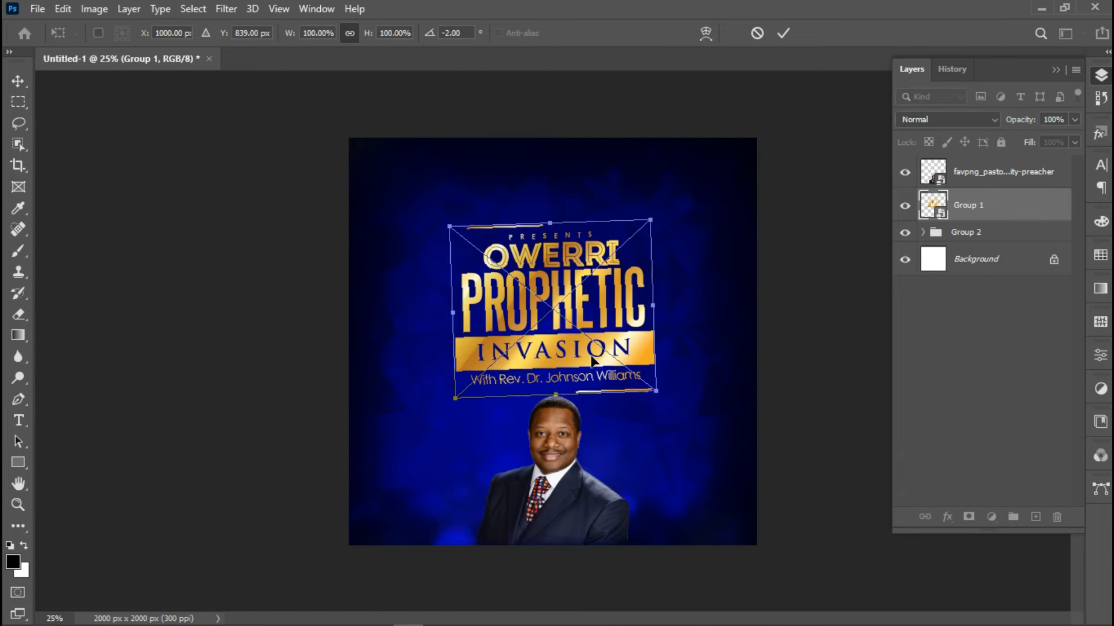
key(Up)
key(Up)
key(Up)
key(Up)
key(Return)
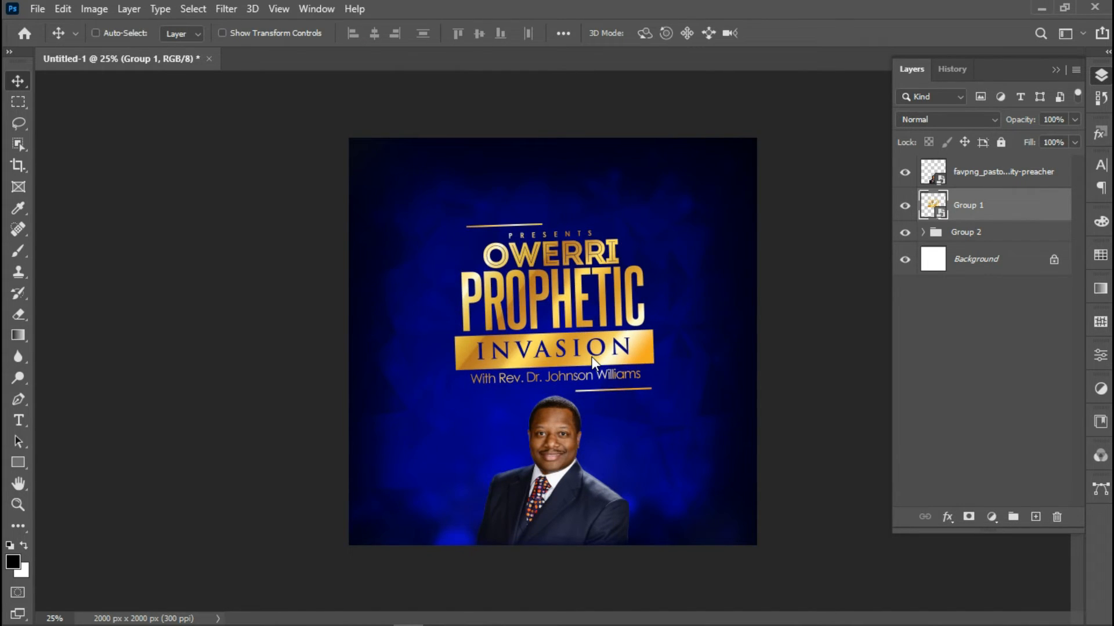
Select the pastor's photo layer and raise Clarity to +46 in Camera Raw Filter
right_click(536, 476)
click(599, 479)
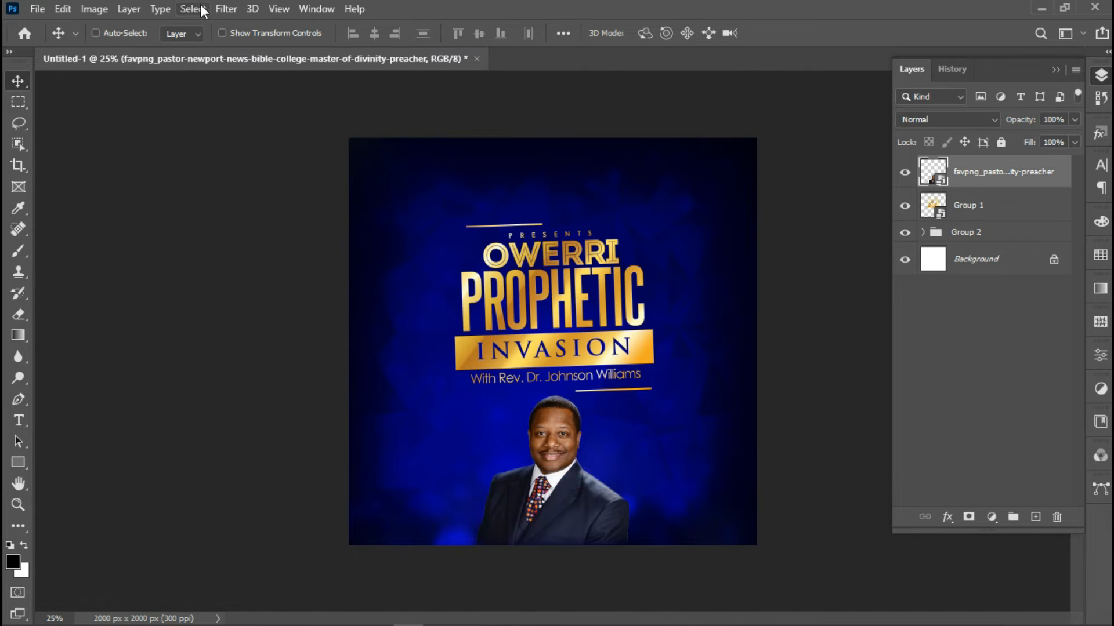
click(222, 10)
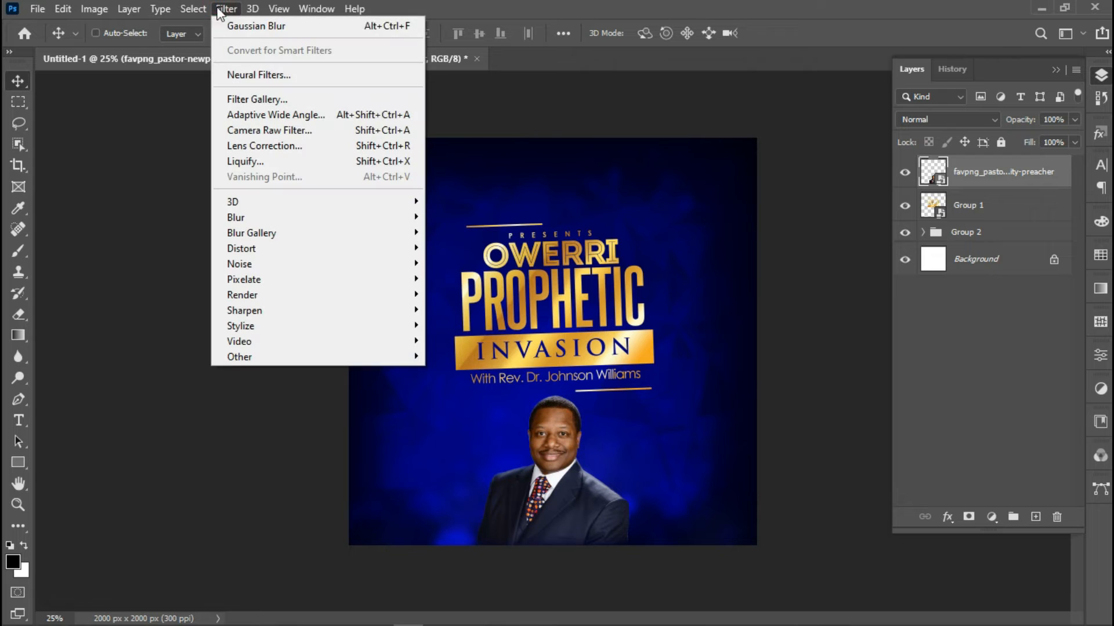
click(266, 134)
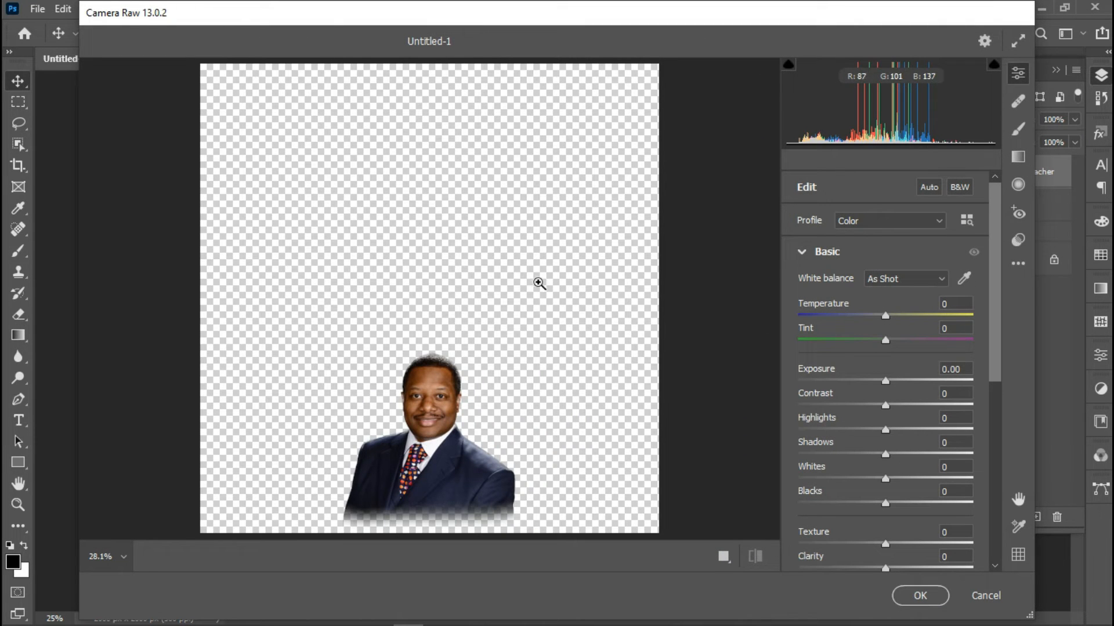
click(471, 426)
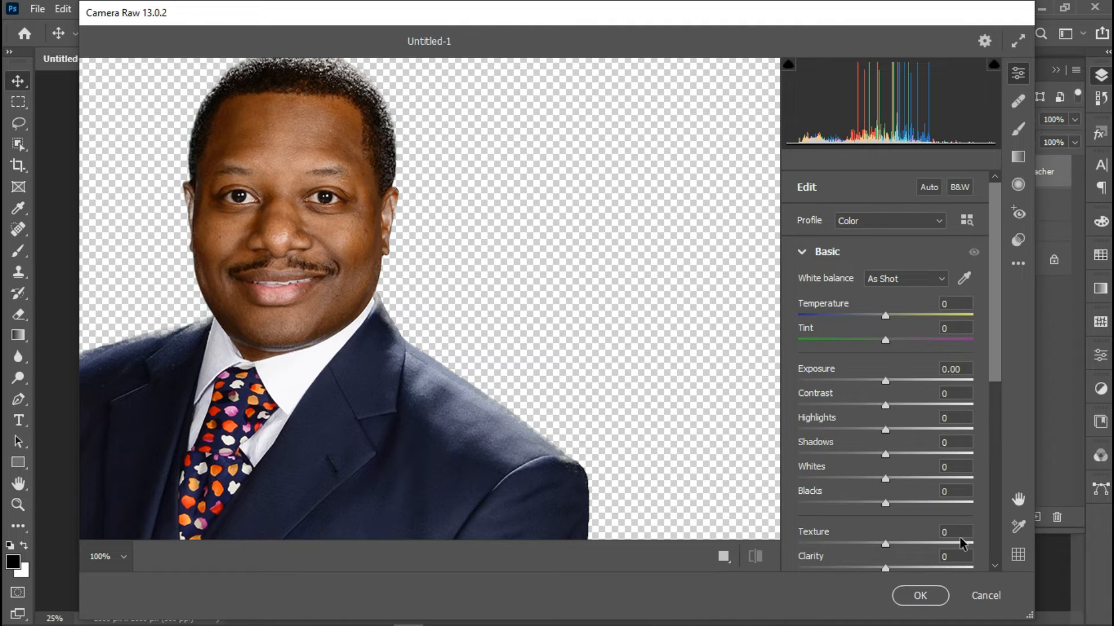
scroll(960, 546, down, 3)
click(924, 490)
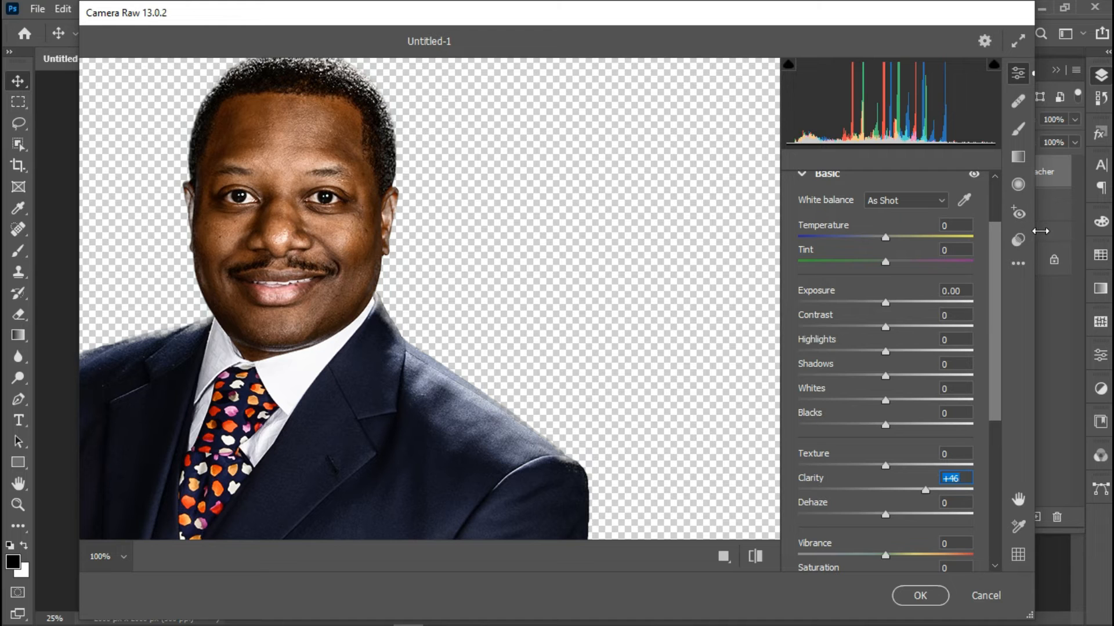
Apply the Sharpening: Heavy preset and confirm the Camera Raw filter
click(1018, 240)
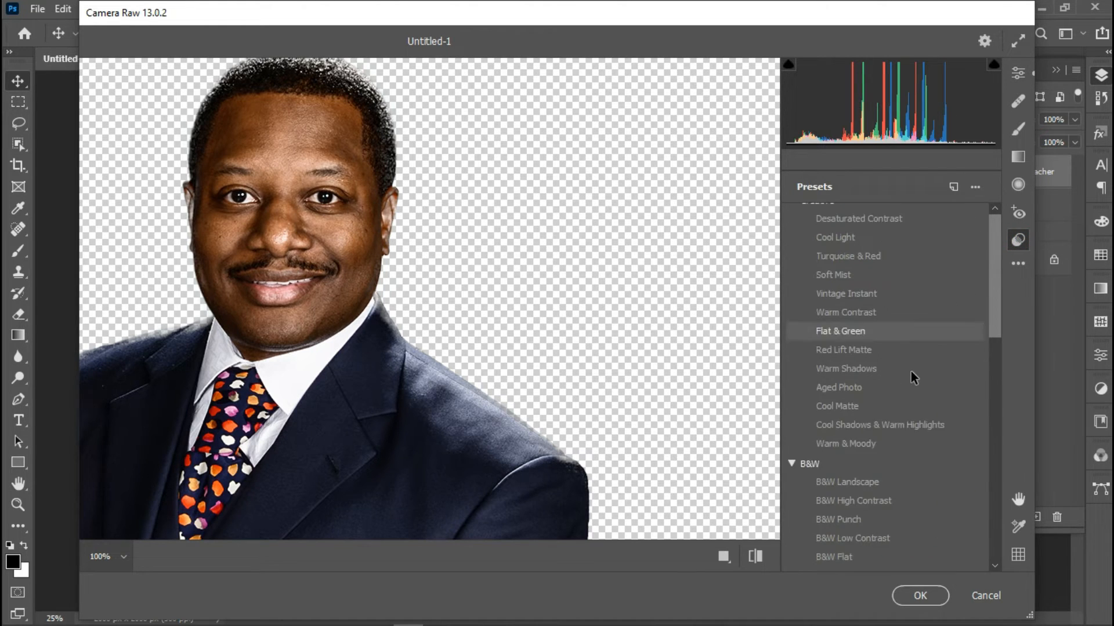
scroll(911, 374, down, 2)
scroll(910, 374, up, 3)
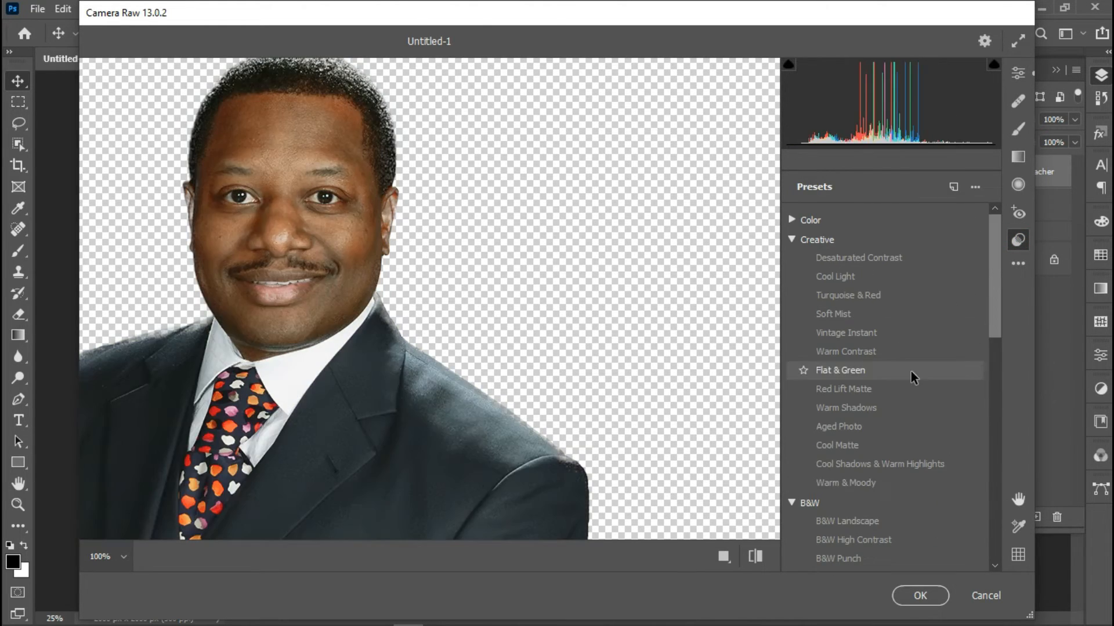
scroll(911, 374, down, 8)
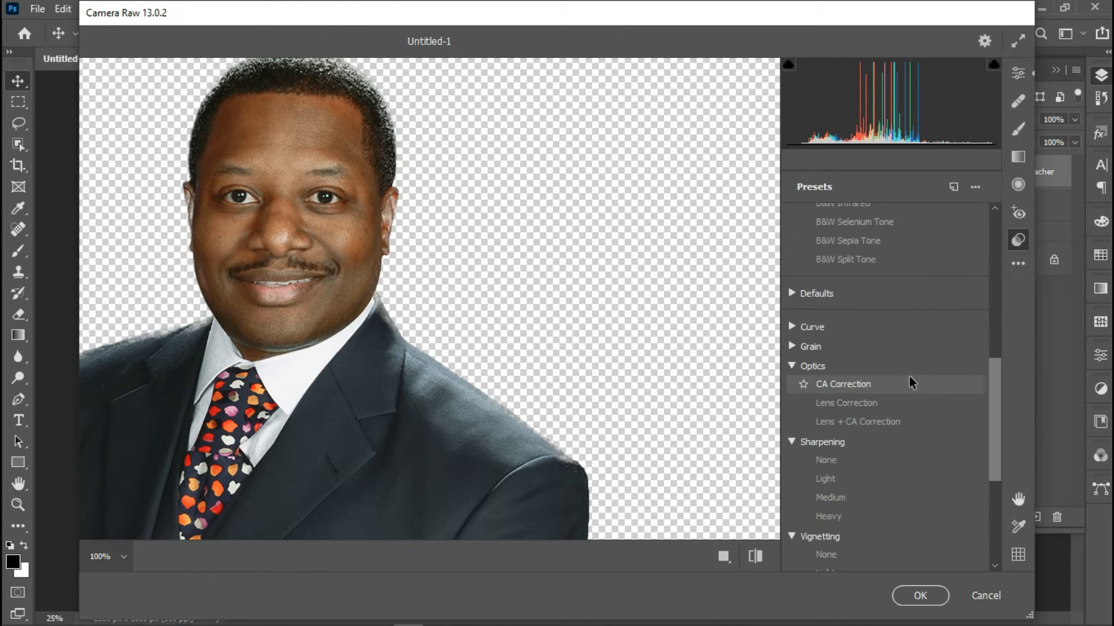
click(826, 517)
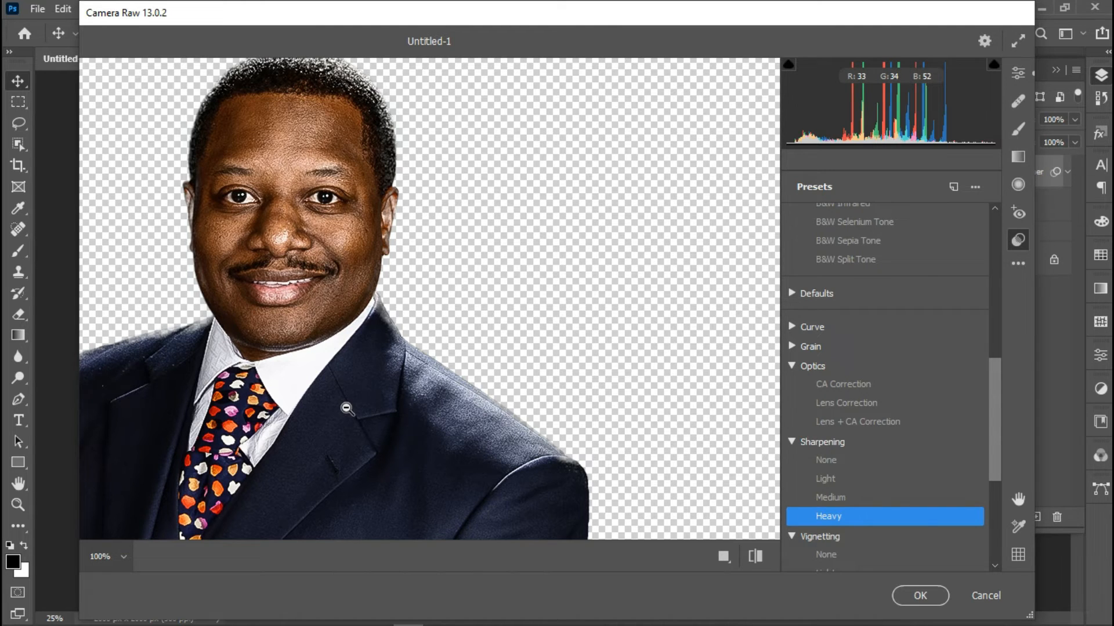
drag(346, 408, 548, 409)
click(920, 595)
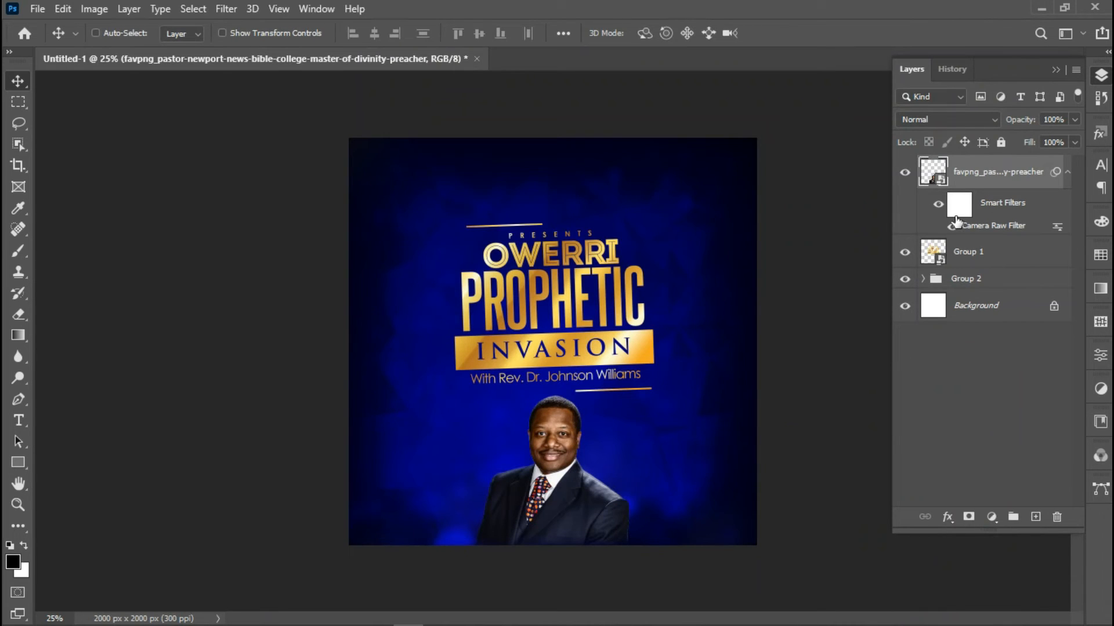
Duplicate and merge Group 2, move the copy above the pastor's photo, and clip it
click(986, 279)
key(ctrl+j)
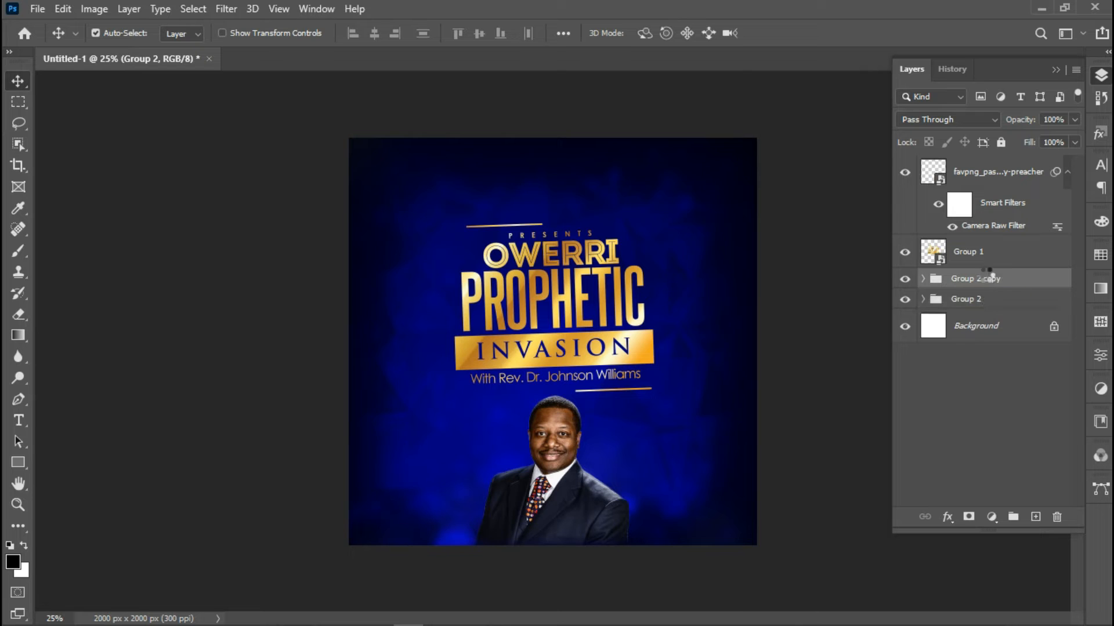
key(ctrl+e)
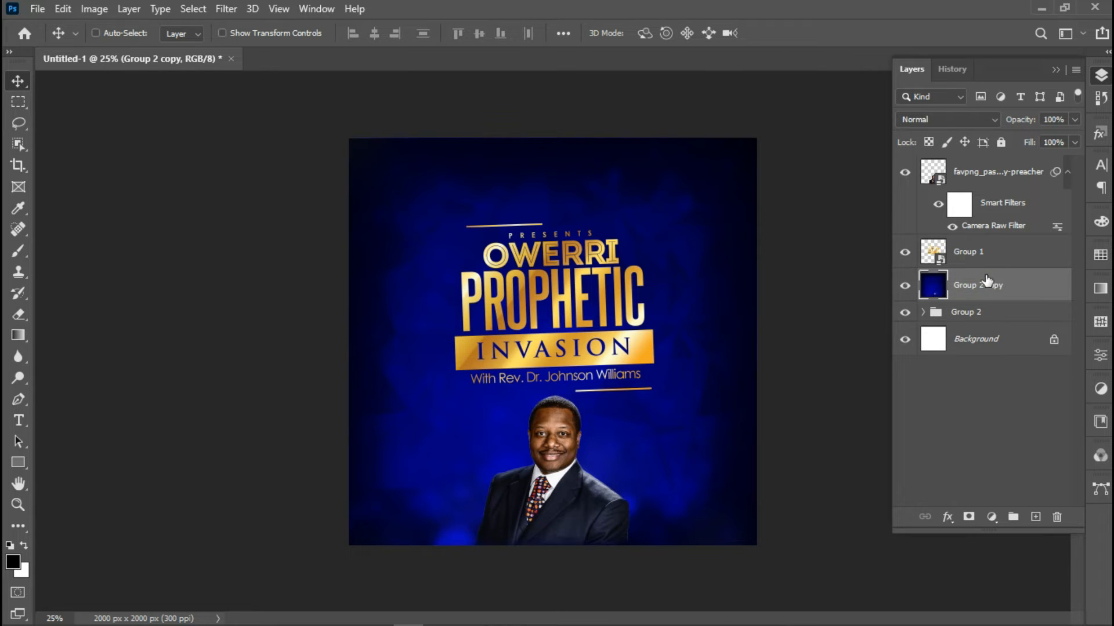
drag(988, 280, 997, 184)
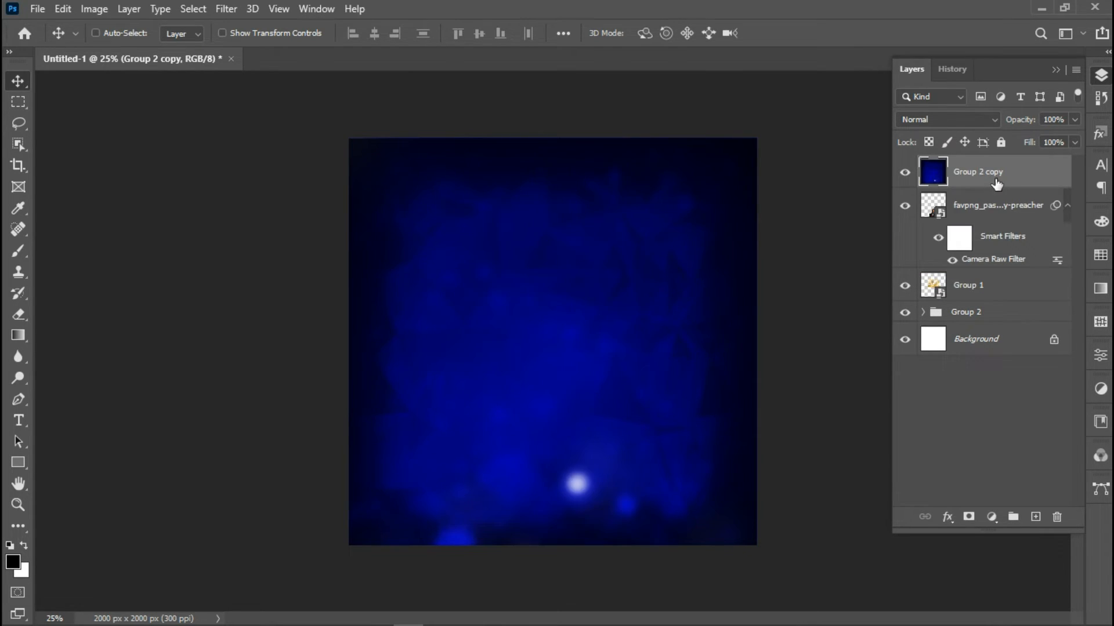
right_click(966, 169)
click(796, 313)
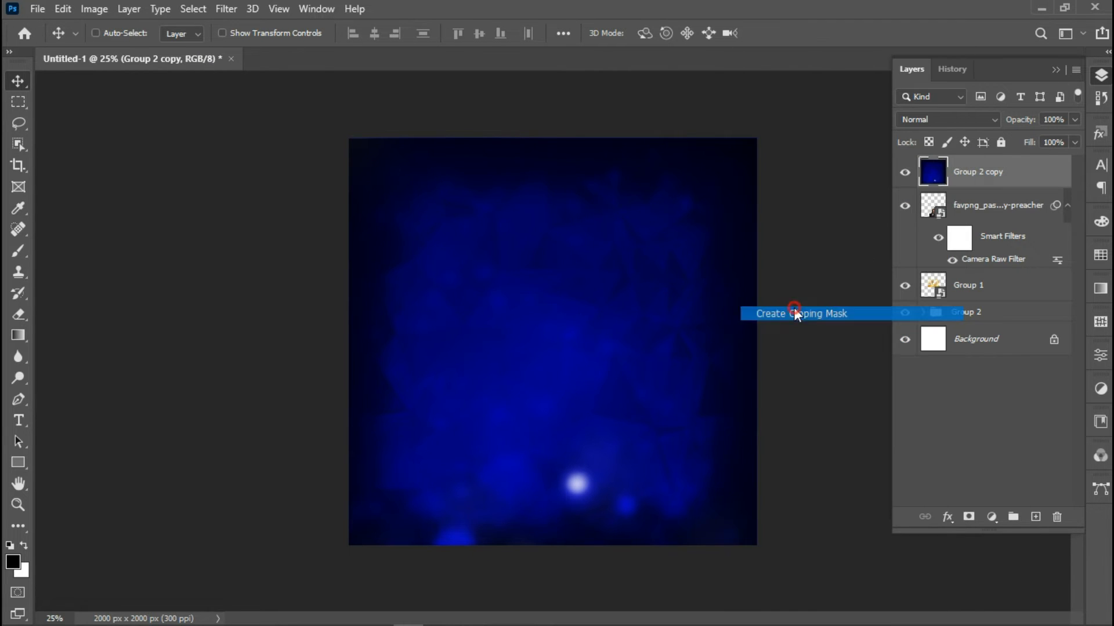
Set the clipped copy's fill to 18% and group it with the pastor's photo
click(1063, 142)
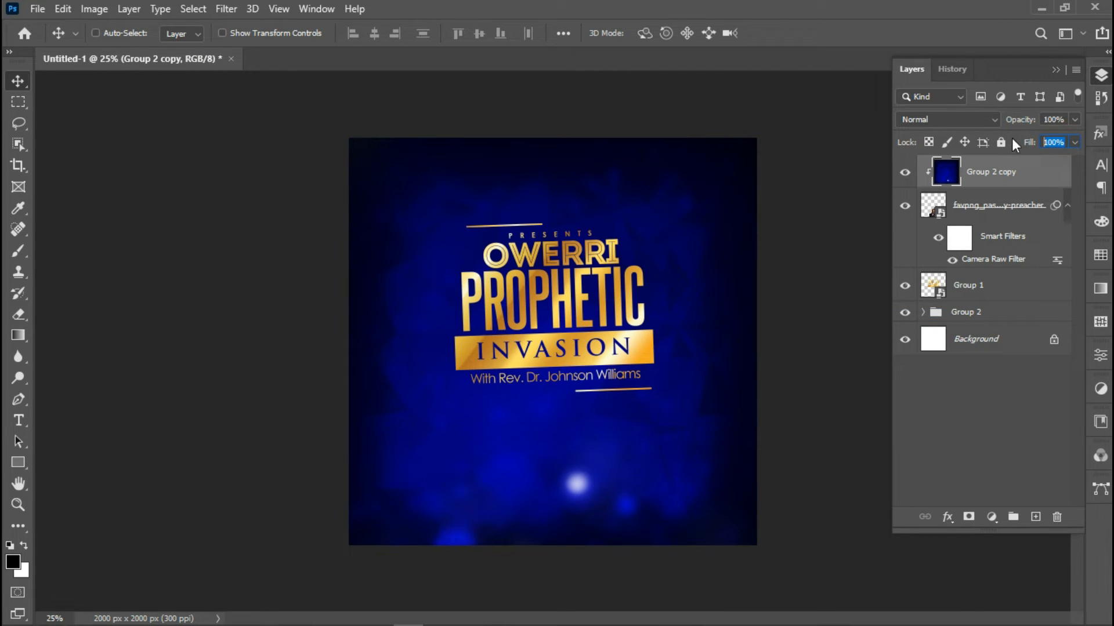
text(18)
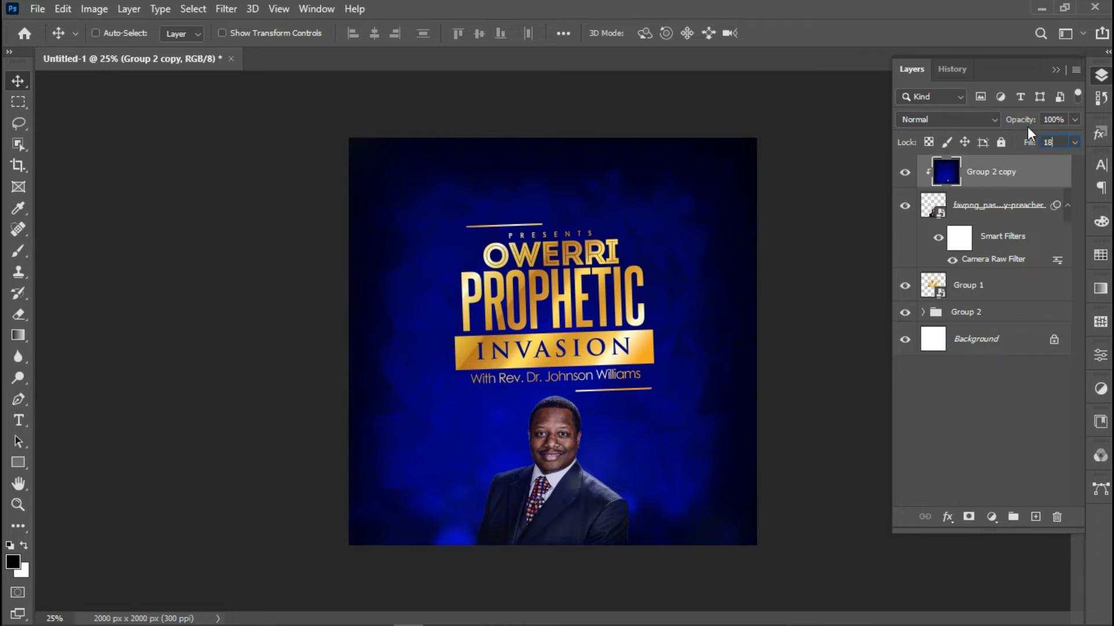
key(Return)
ctrl+click(1016, 205)
key(ctrl+g)
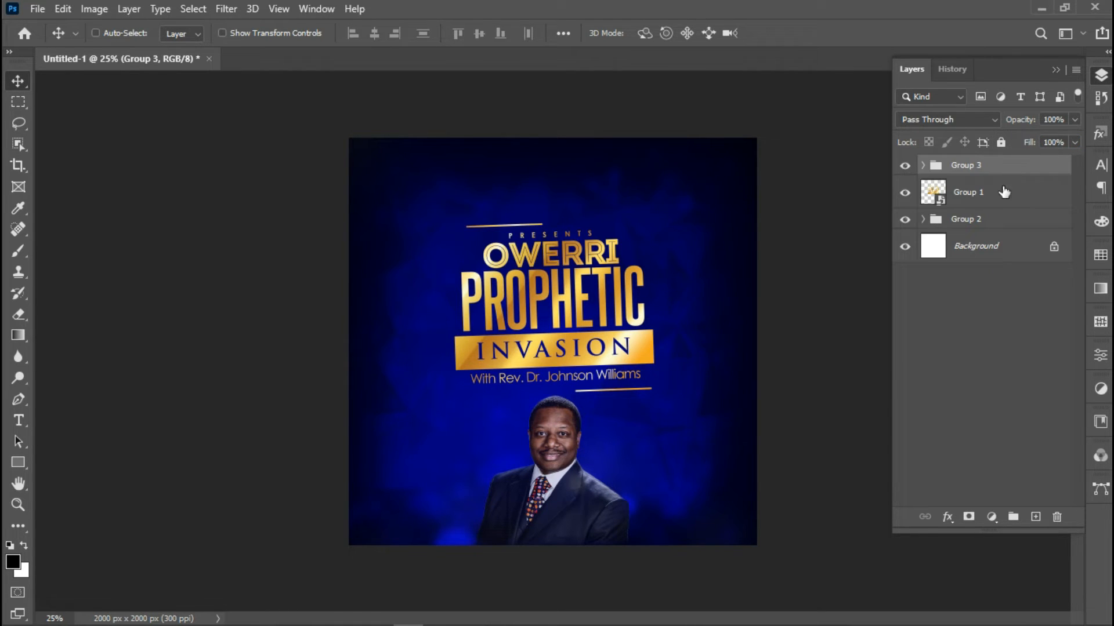
Rename Group 3 to Pastor, Group 1 to theme, and Group 2 to bg
double_click(973, 166)
text(Pastor)
key(Return)
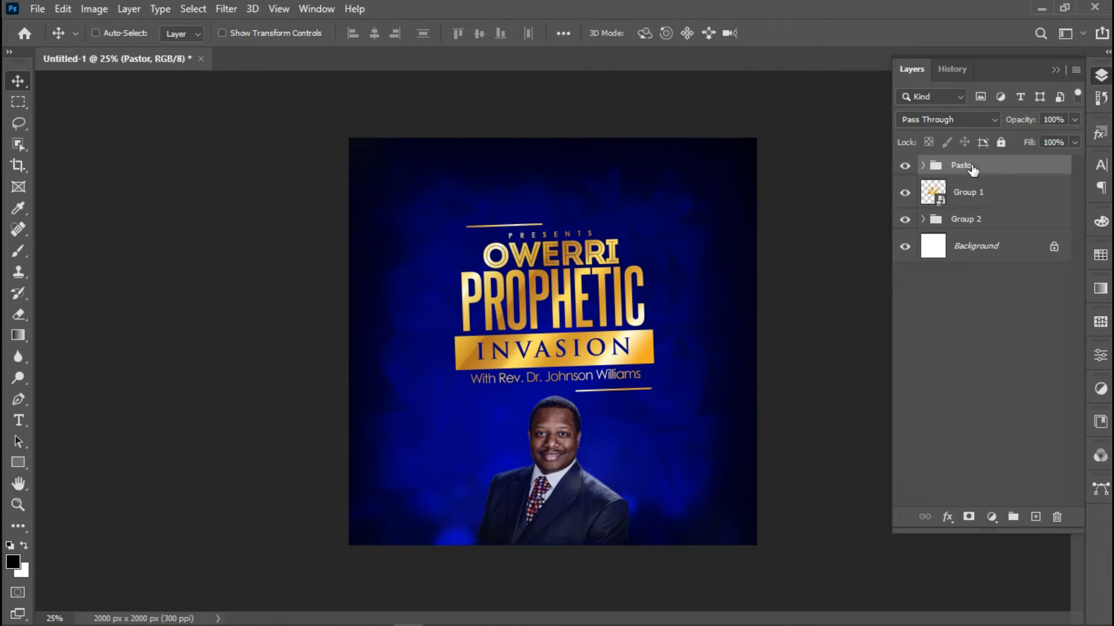
click(960, 193)
double_click(960, 193)
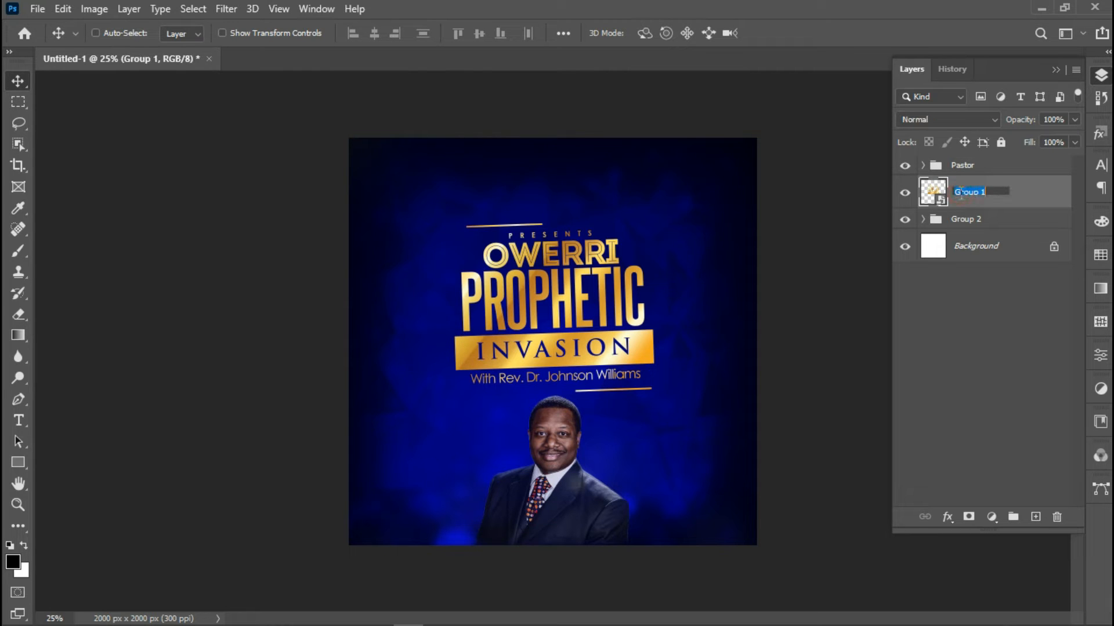
text(theme)
key(Return)
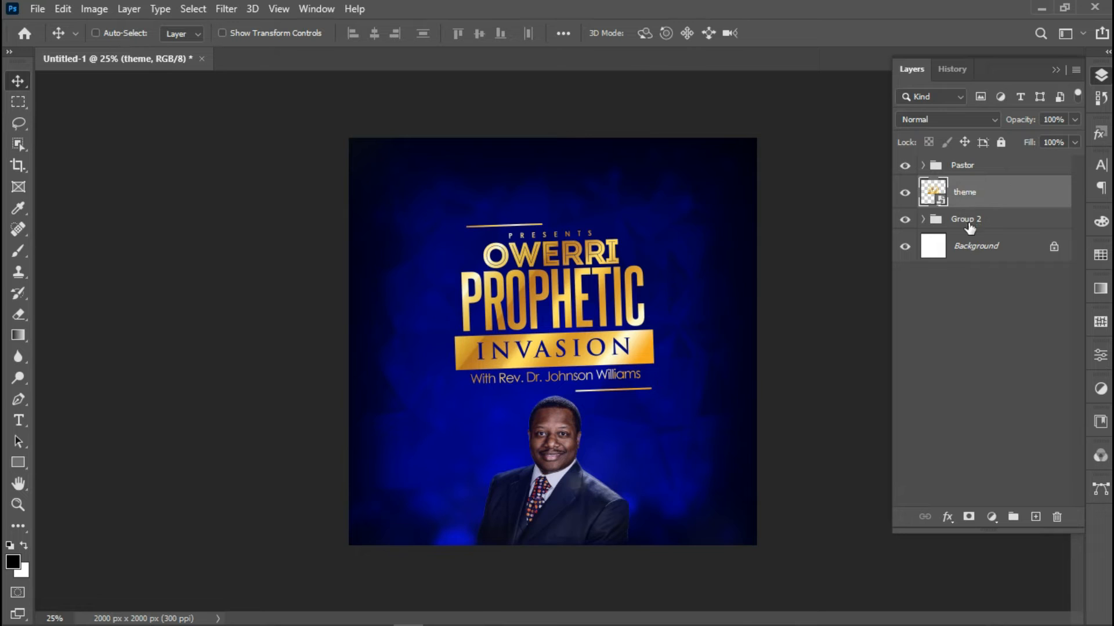
double_click(966, 220)
text(bg)
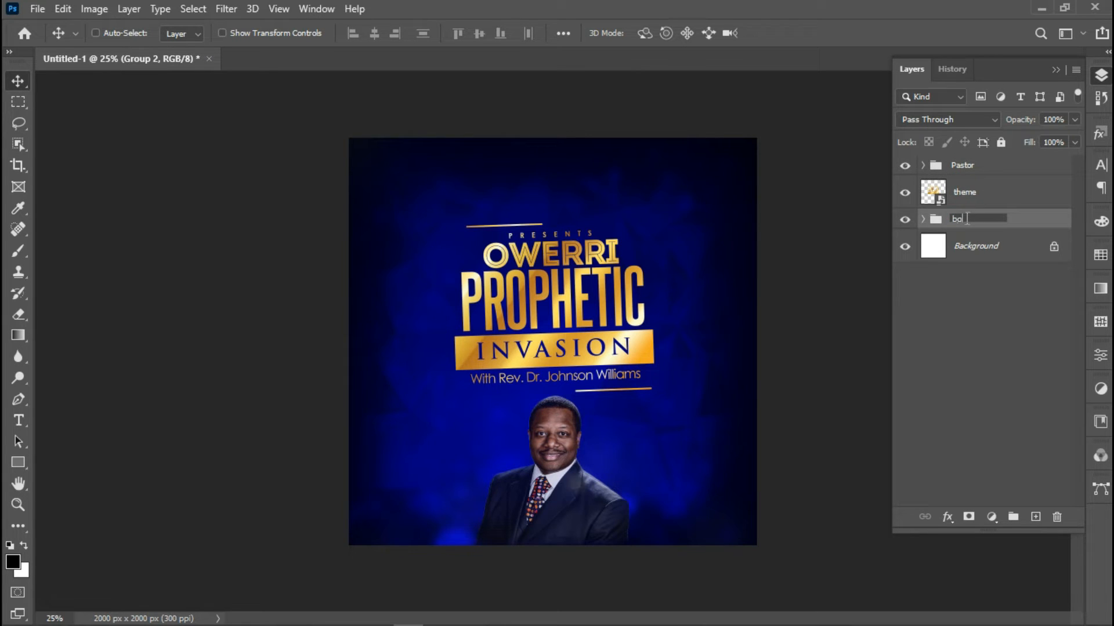
key(Return)
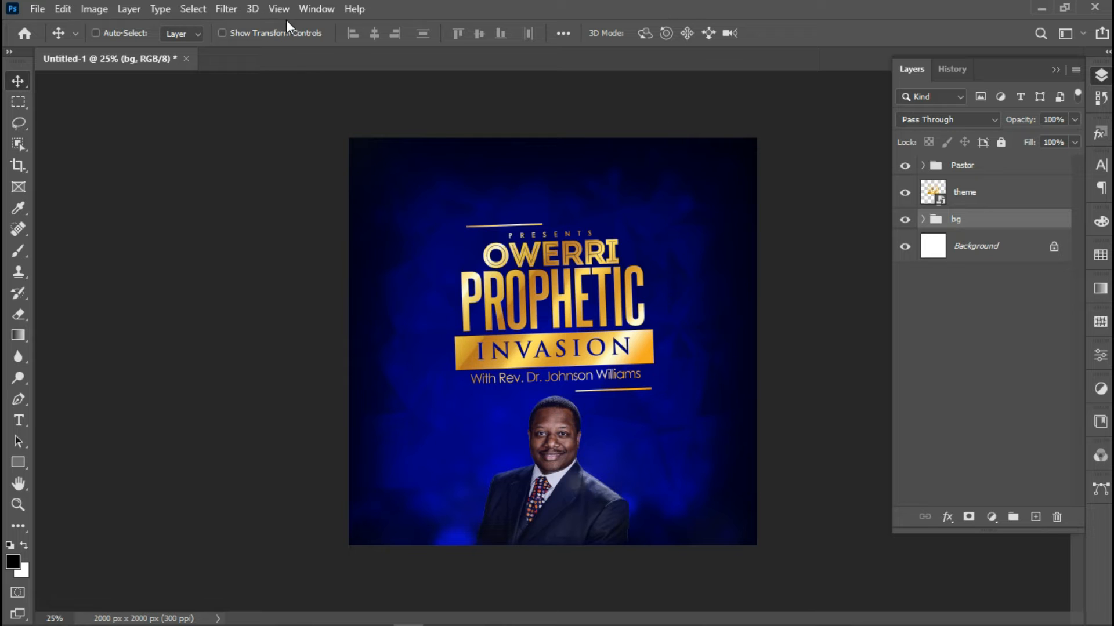
click(39, 8)
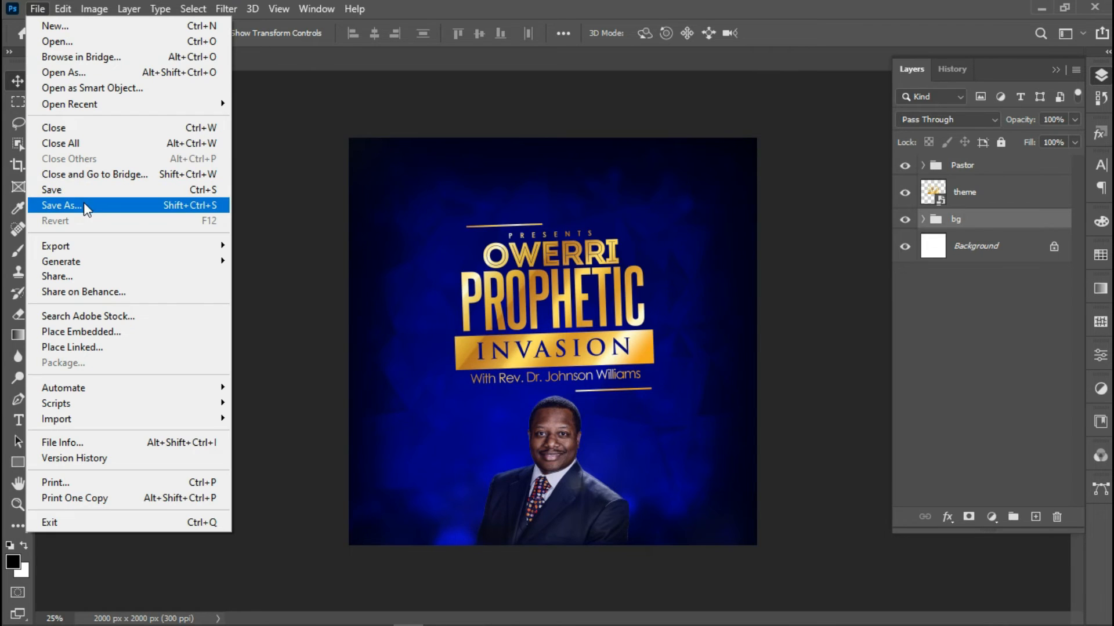
Save the flyer as tutorial.psd on the Desktop, keeping Maximize Compatibility on
click(84, 205)
click(681, 458)
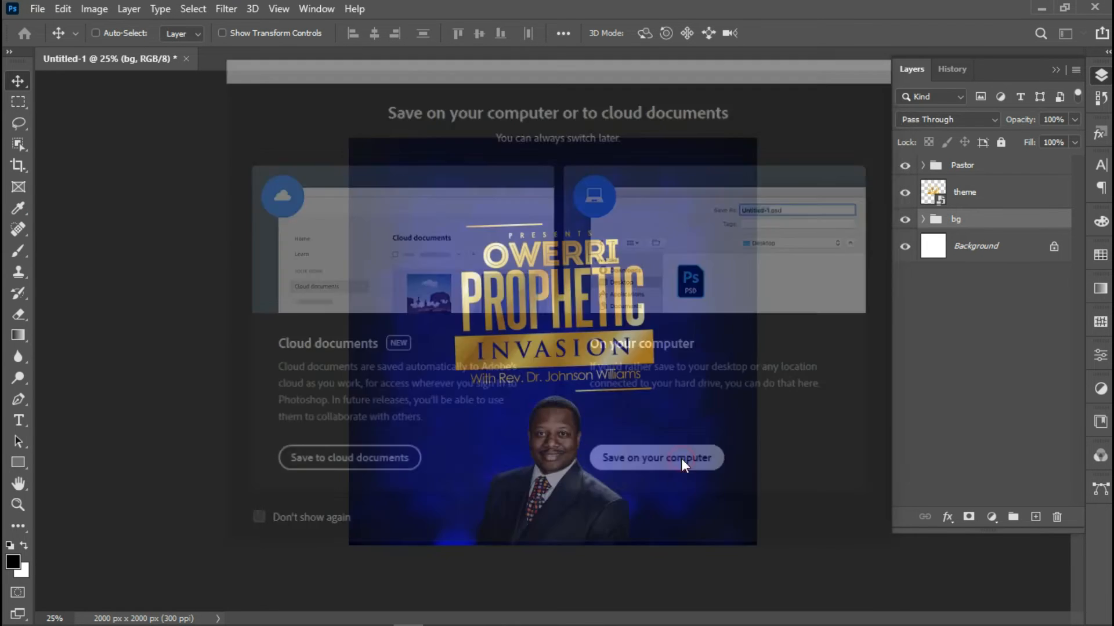
text(tuto)
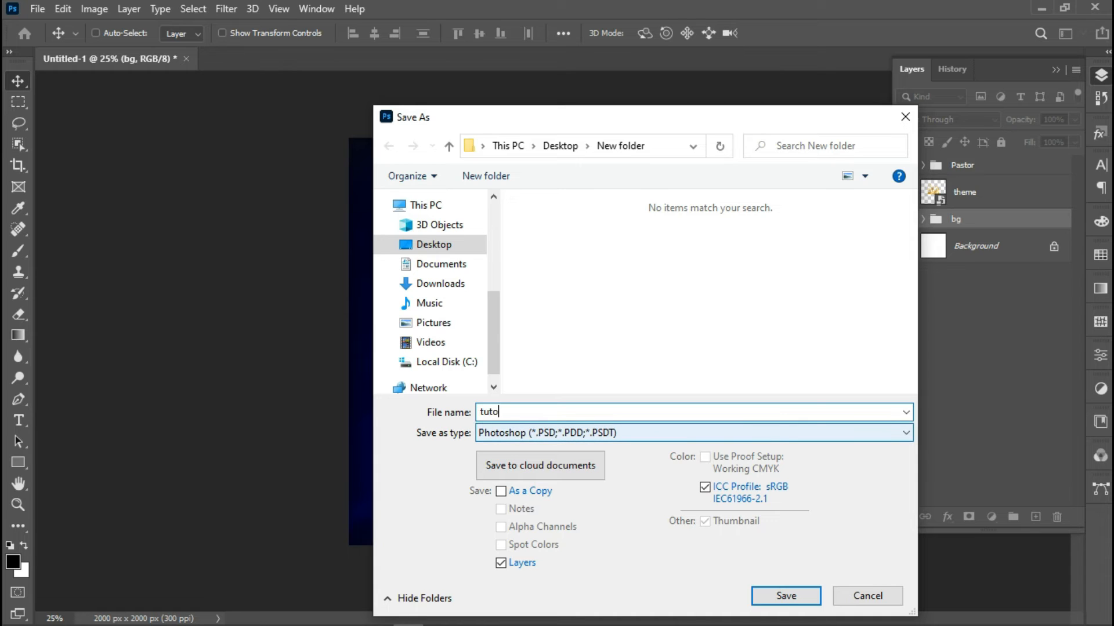
text(rial)
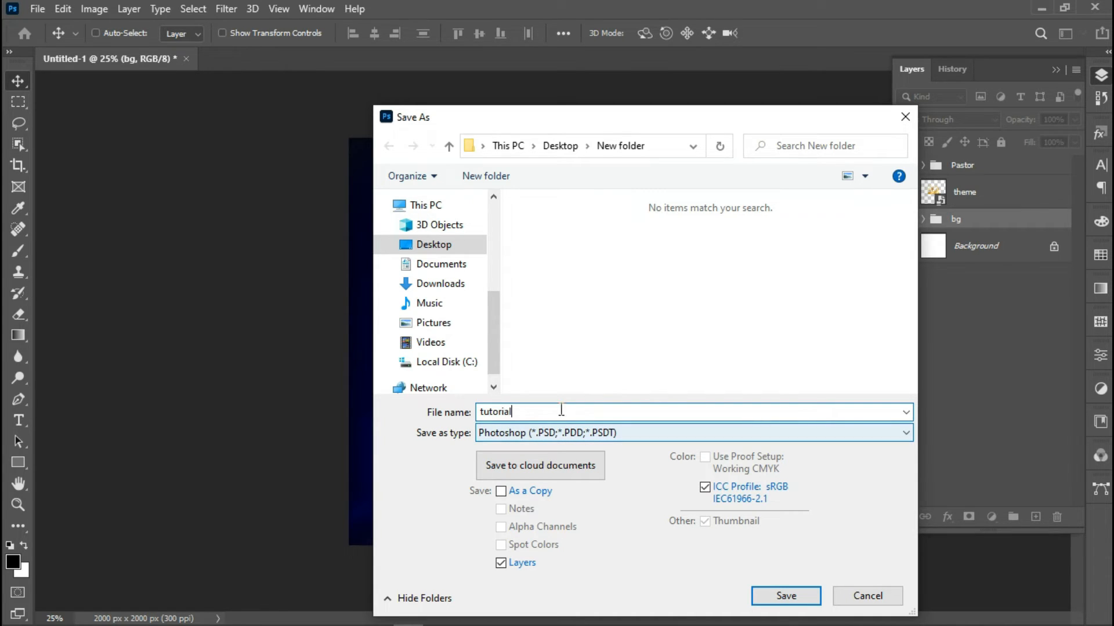
click(429, 244)
click(780, 596)
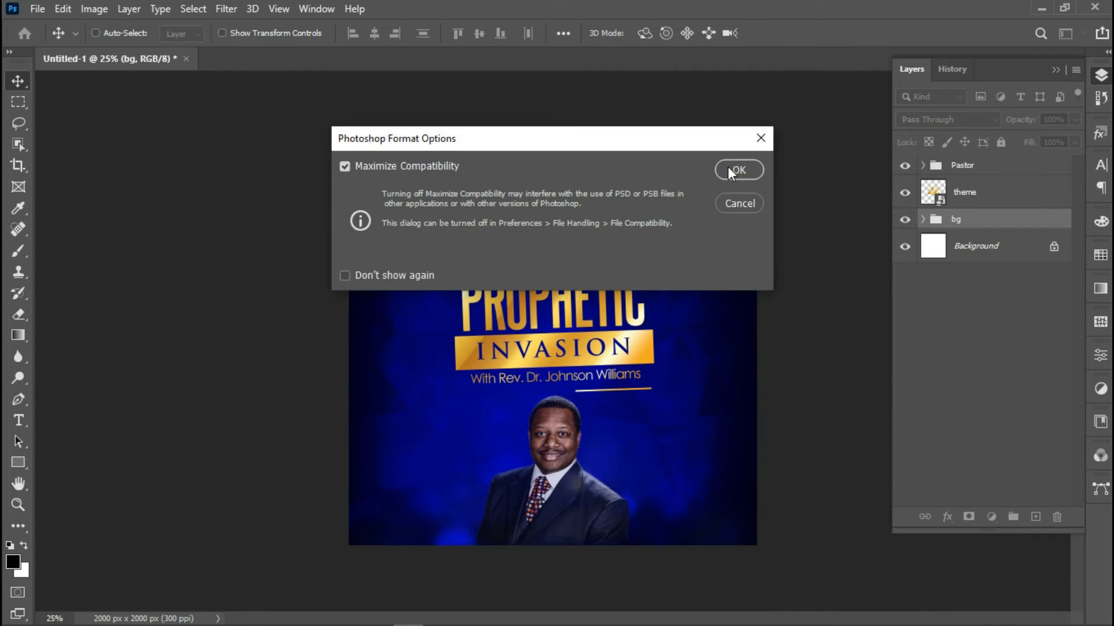
click(729, 170)
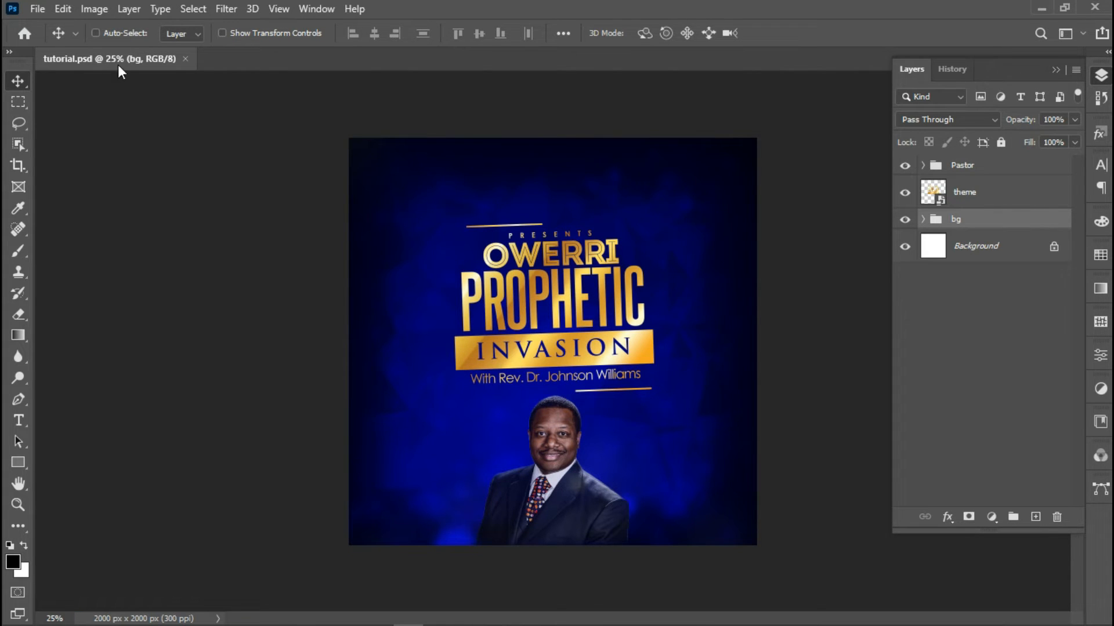
Place the crown of life logo above the PRESENTS line, rotated -2 degrees
click(37, 8)
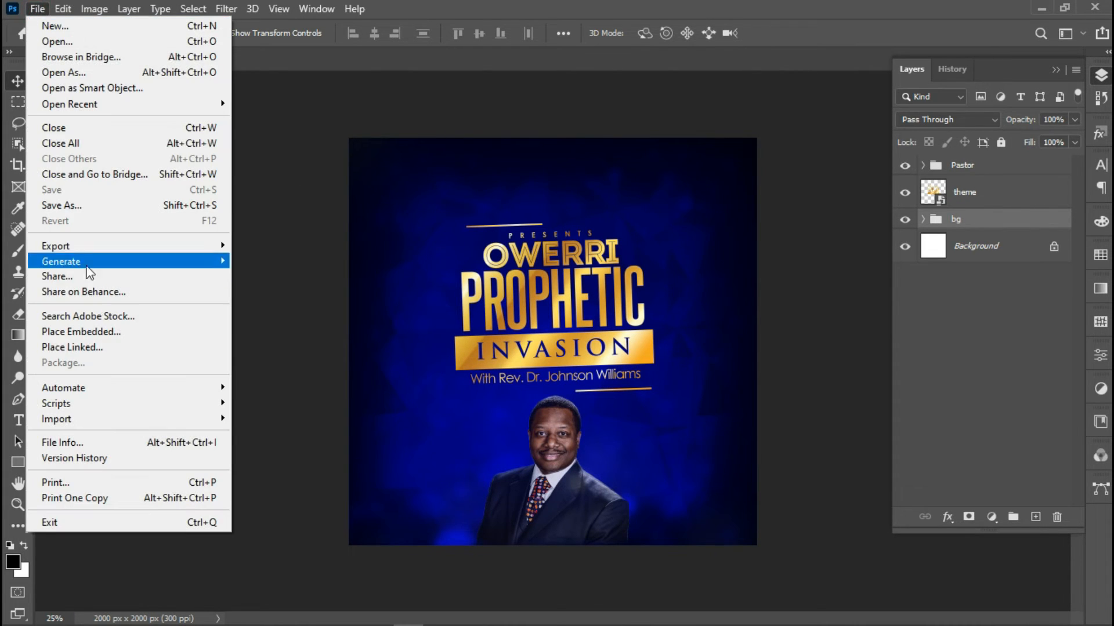
click(99, 335)
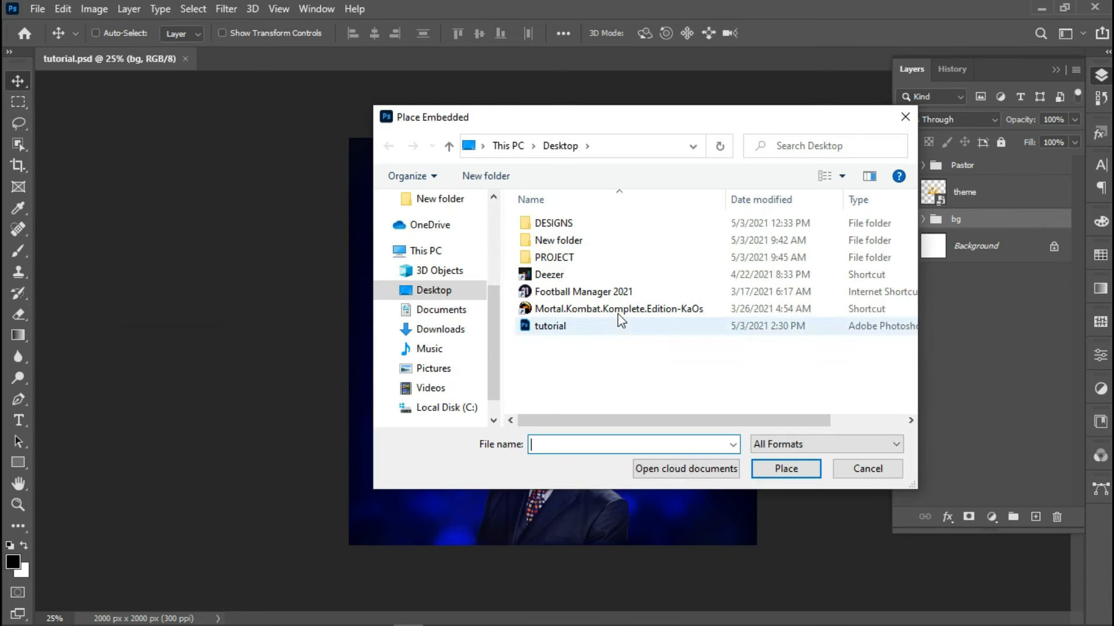
double_click(555, 240)
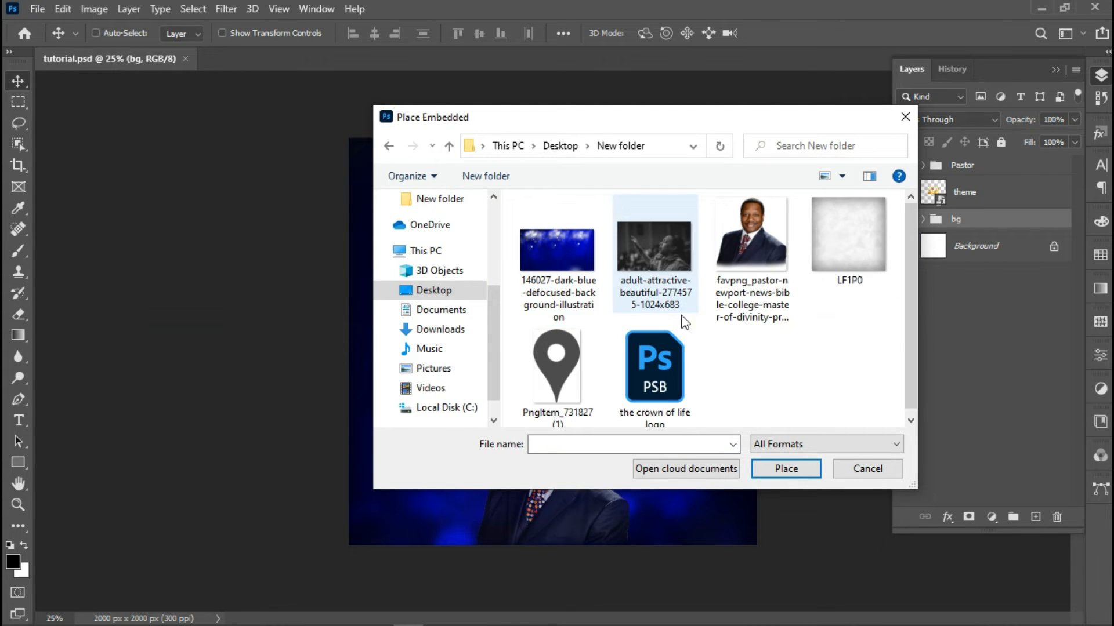
double_click(674, 384)
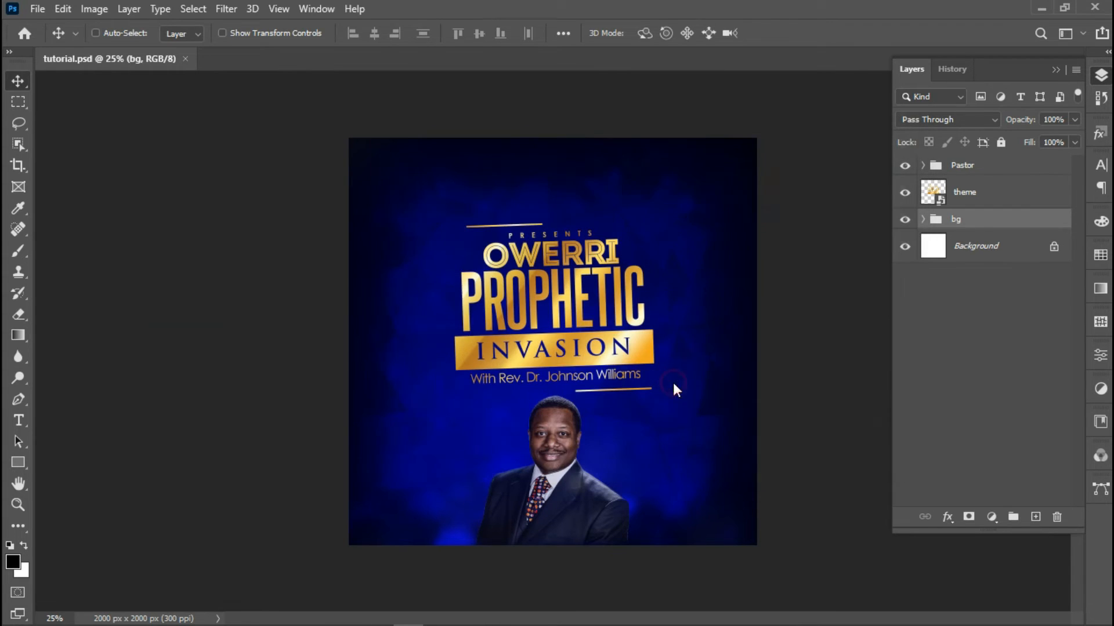
drag(551, 352, 548, 198)
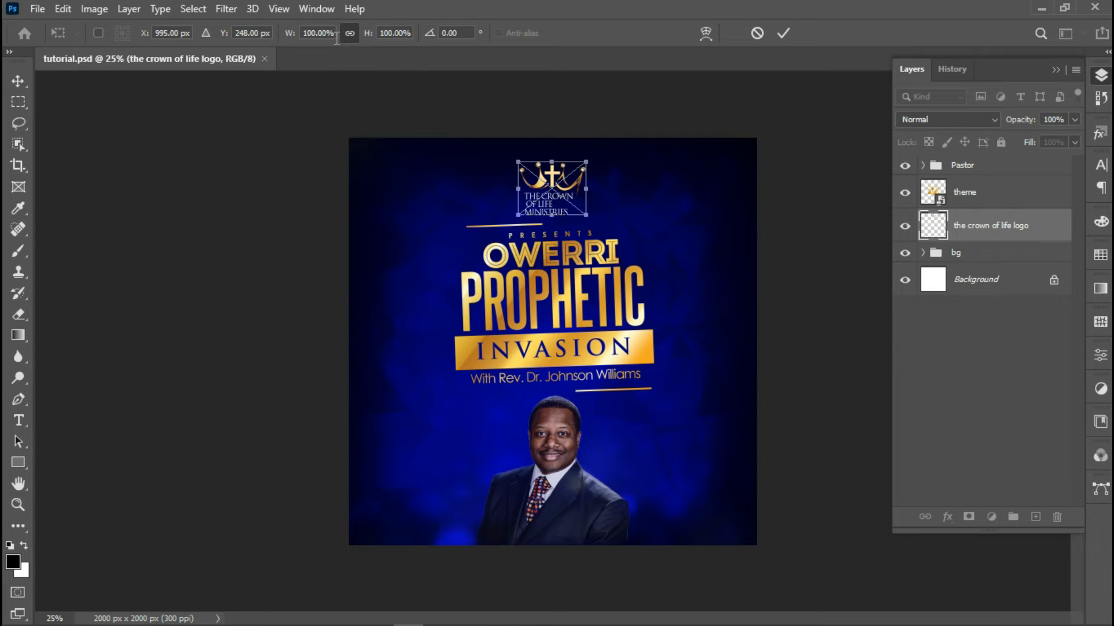
click(455, 33)
text(-2)
key(Return)
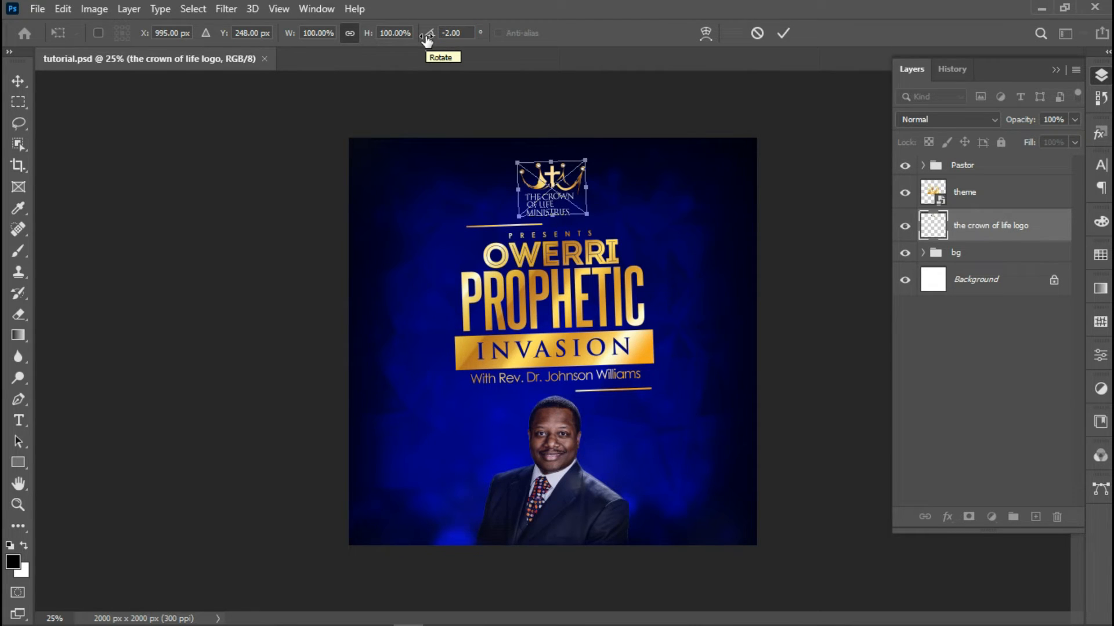
key(Return)
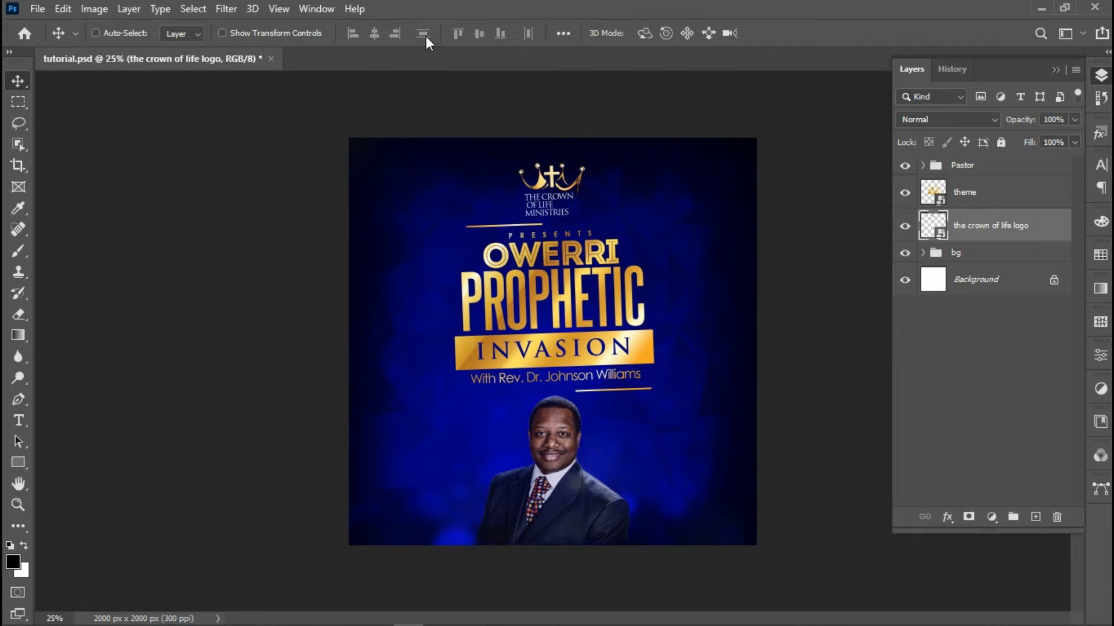
Centre the logo horizontally on the canvas and nudge it up slightly
key(ctrl+a)
click(374, 33)
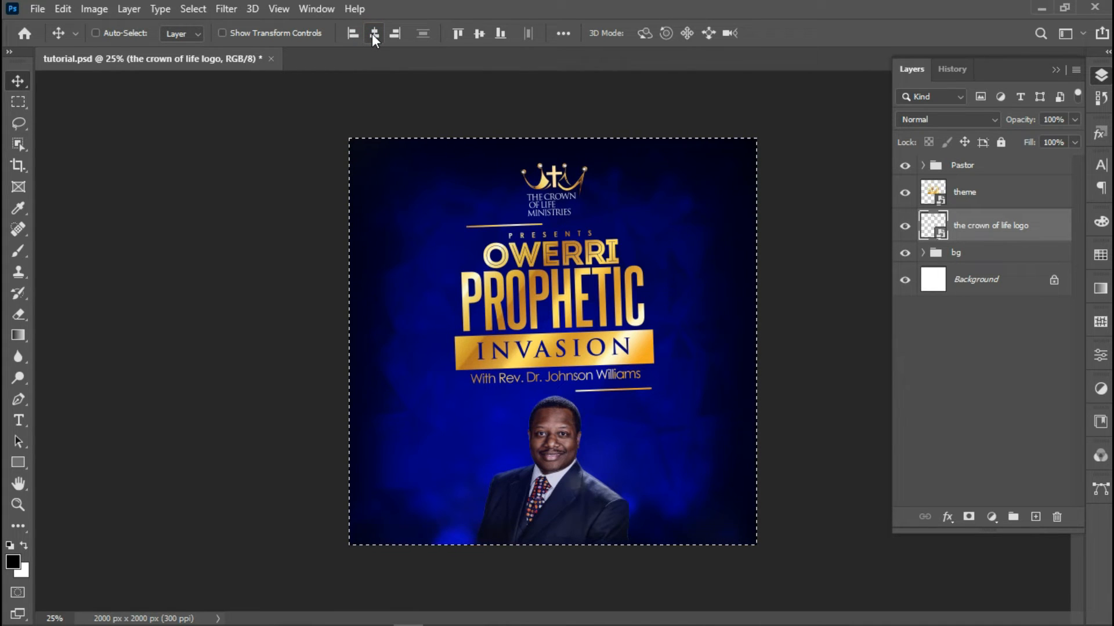
key(ctrl+d)
key(ctrl+t)
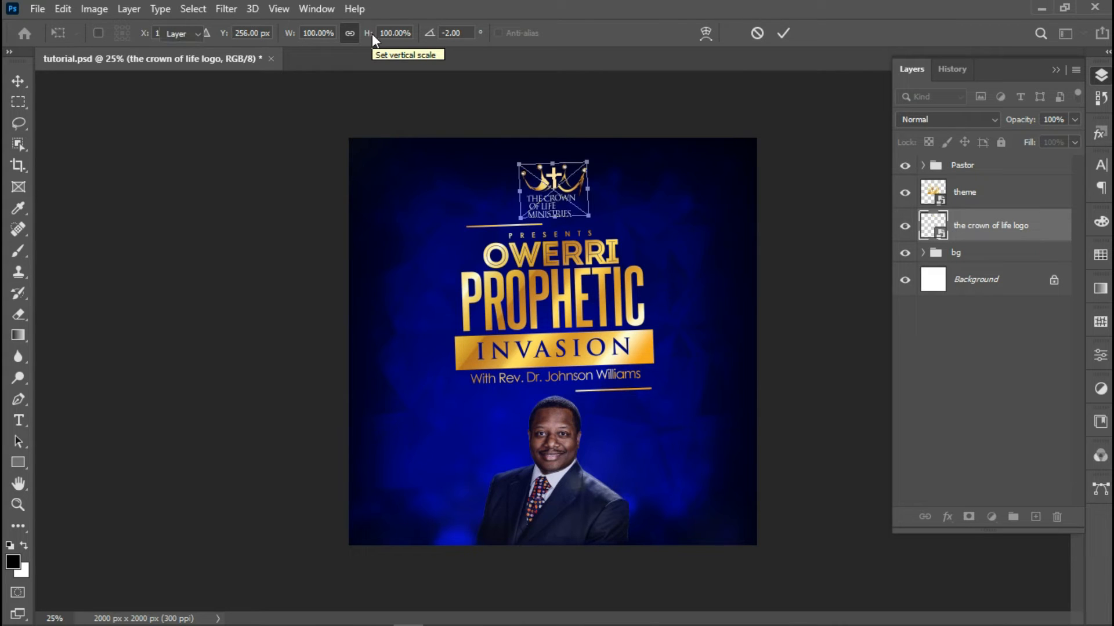
key(Escape)
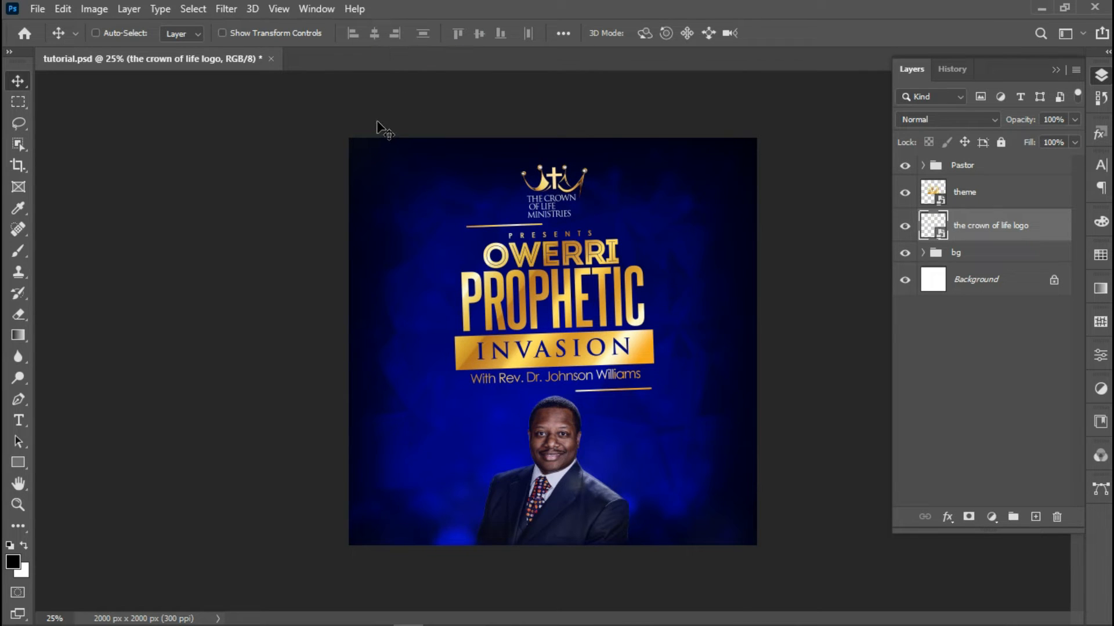
key(Up)
key(Up)
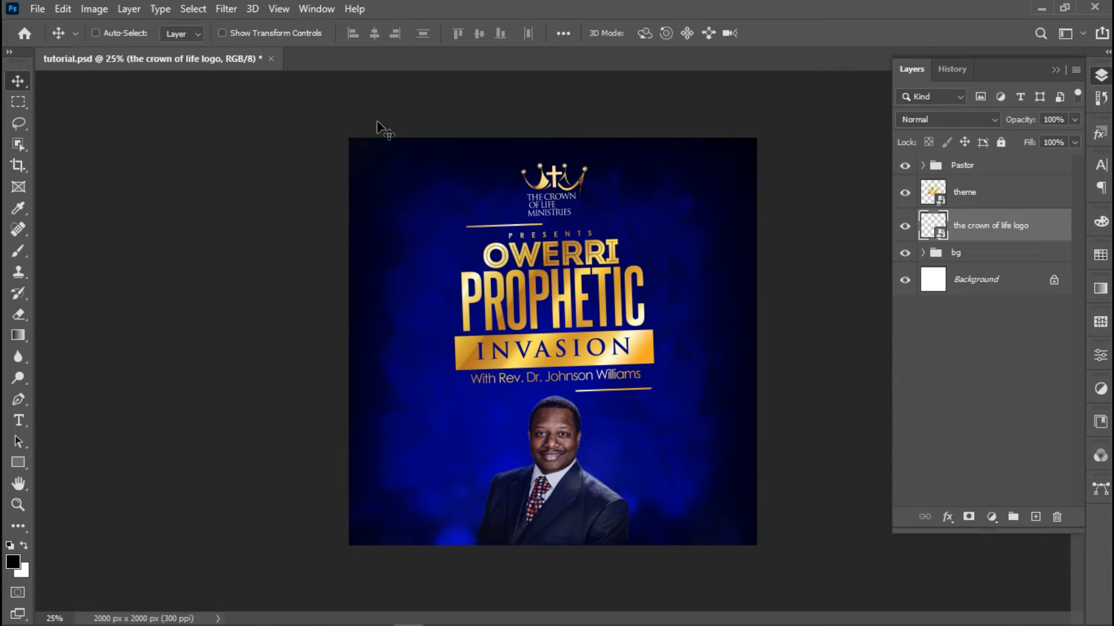
Zoom in on the pastor's photo and start a text layer to its left
click(18, 505)
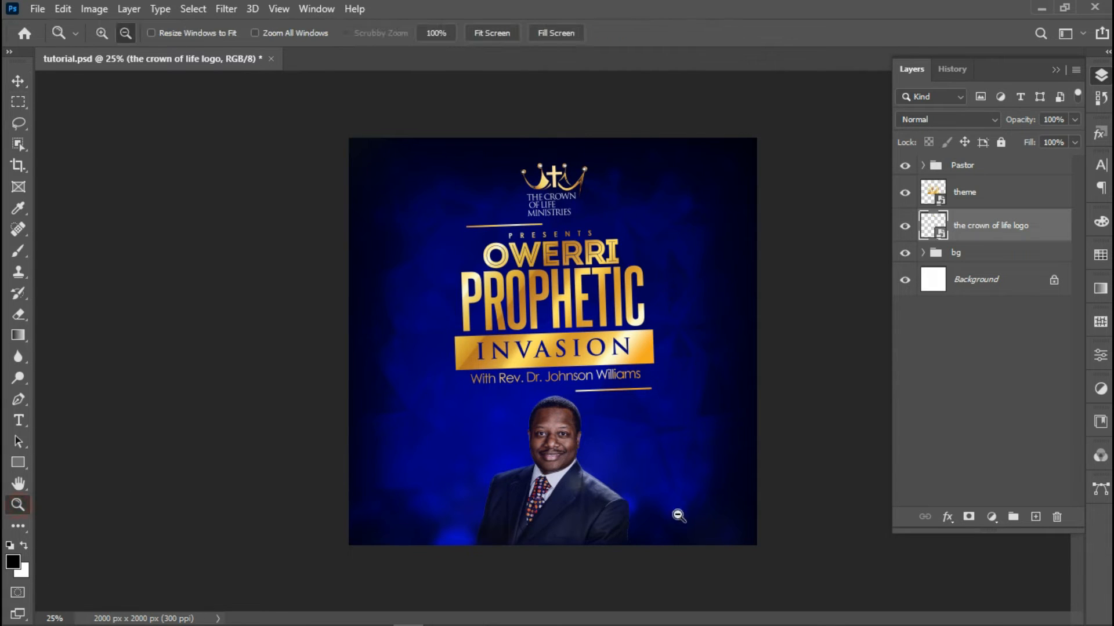
click(110, 34)
click(542, 391)
click(541, 400)
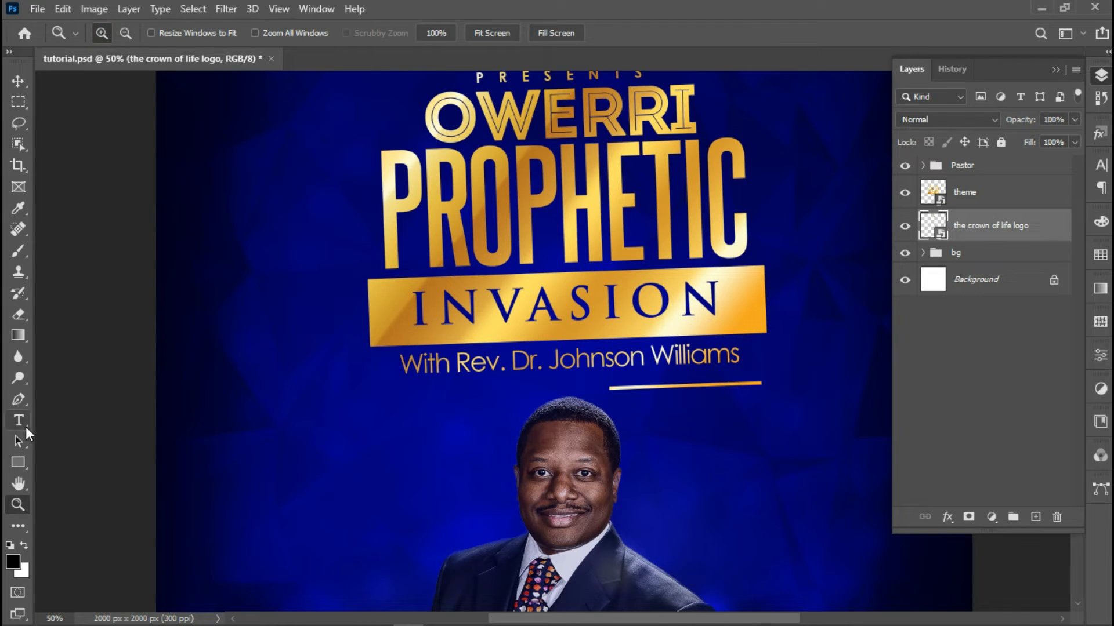
click(22, 423)
click(306, 458)
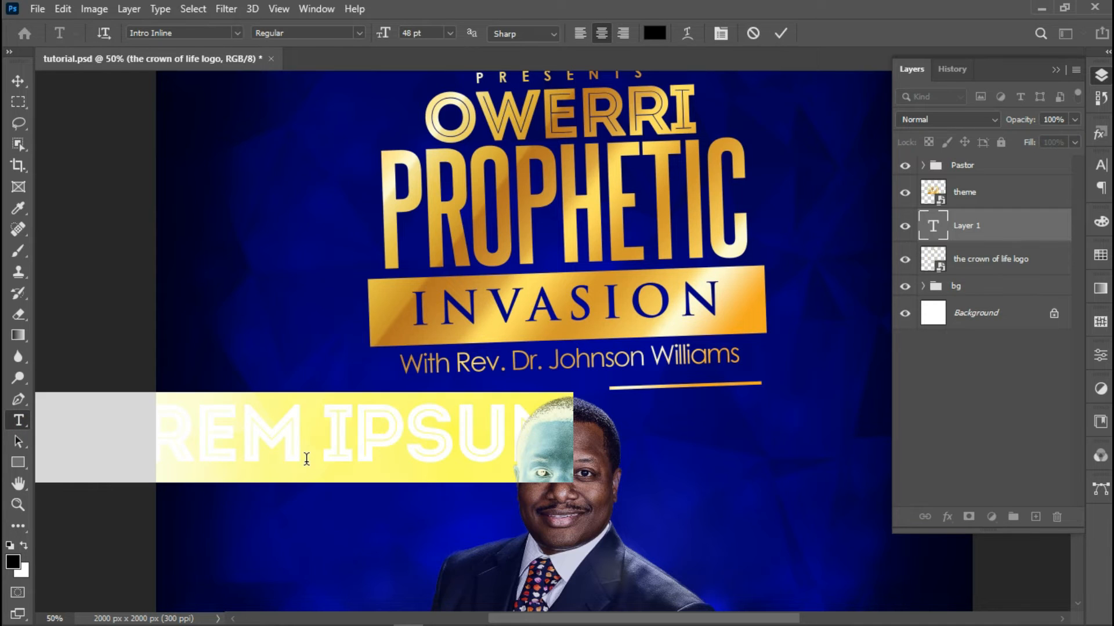
Set the new text to Century Gothic Regular at 14 pt
click(192, 32)
text(ce)
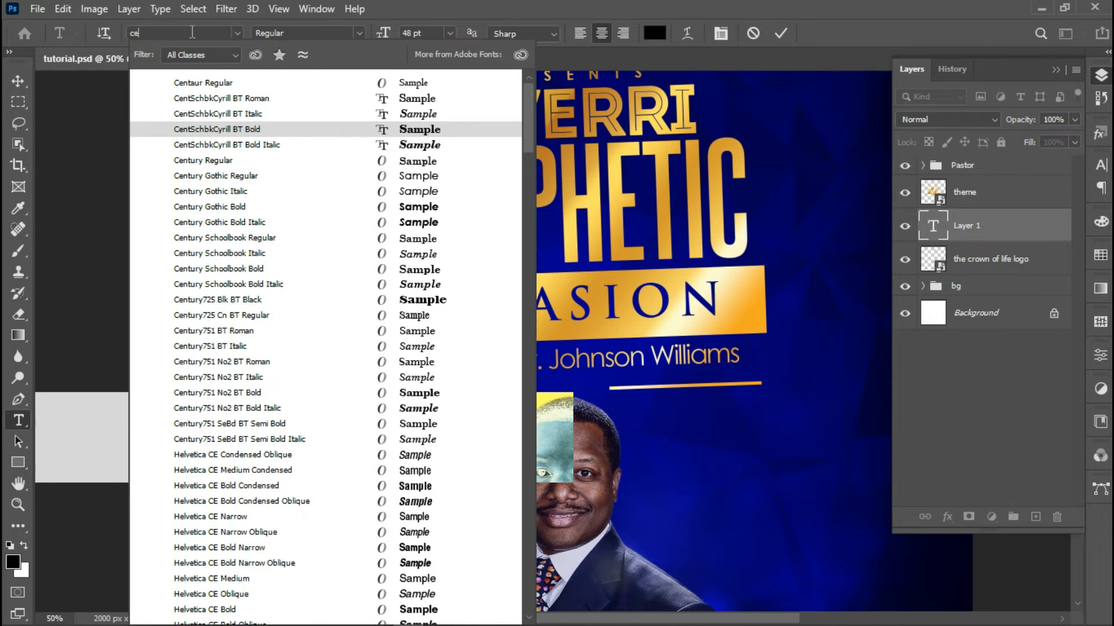
text(nt)
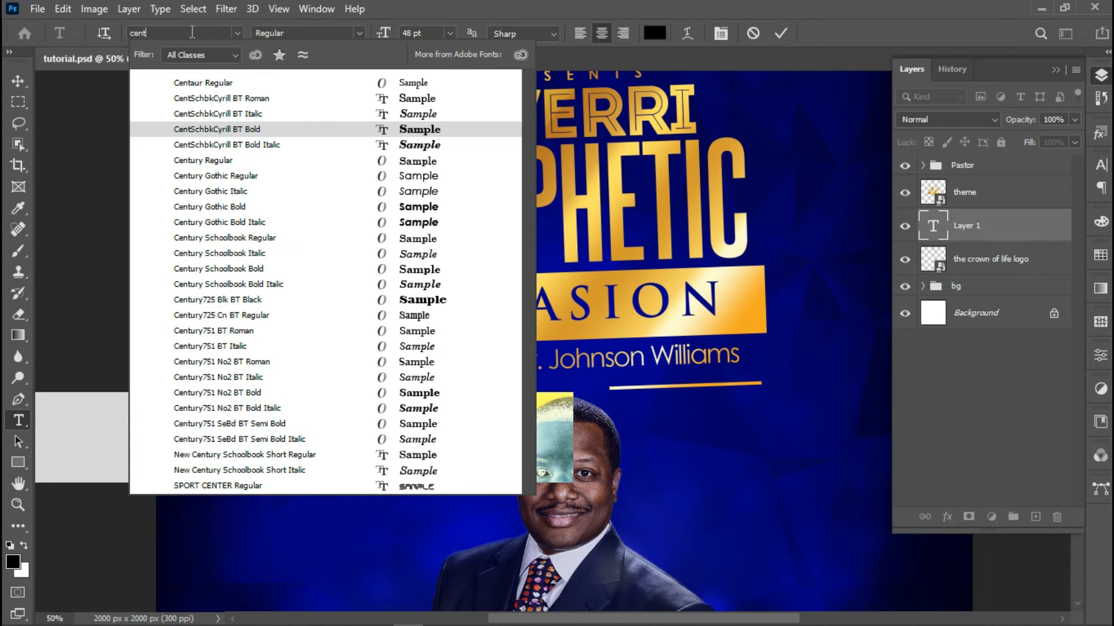
text(ury)
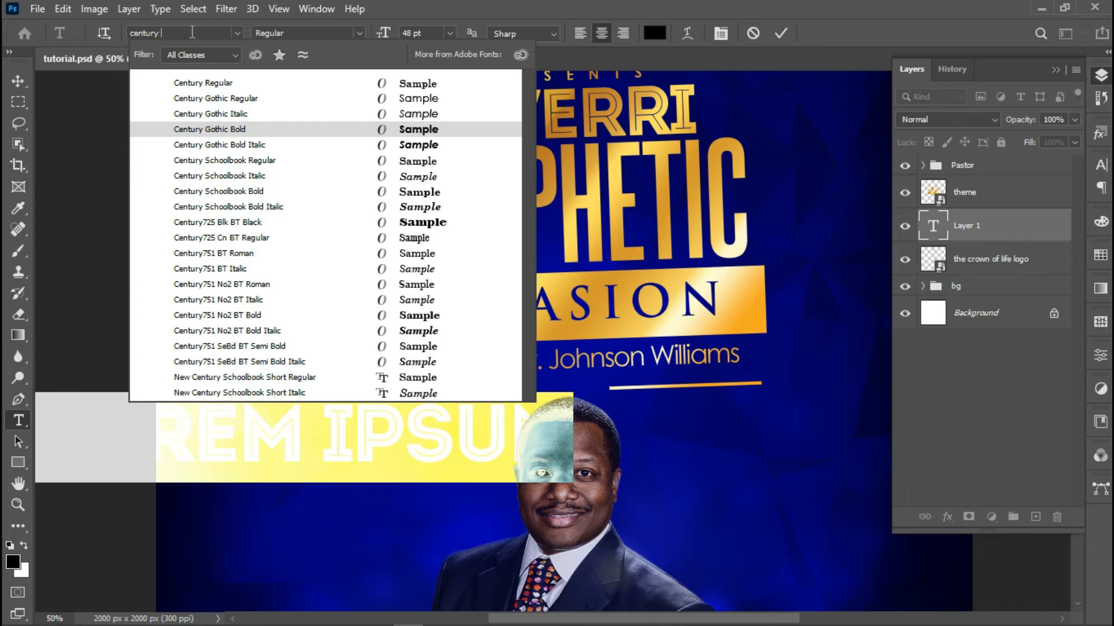
text(go)
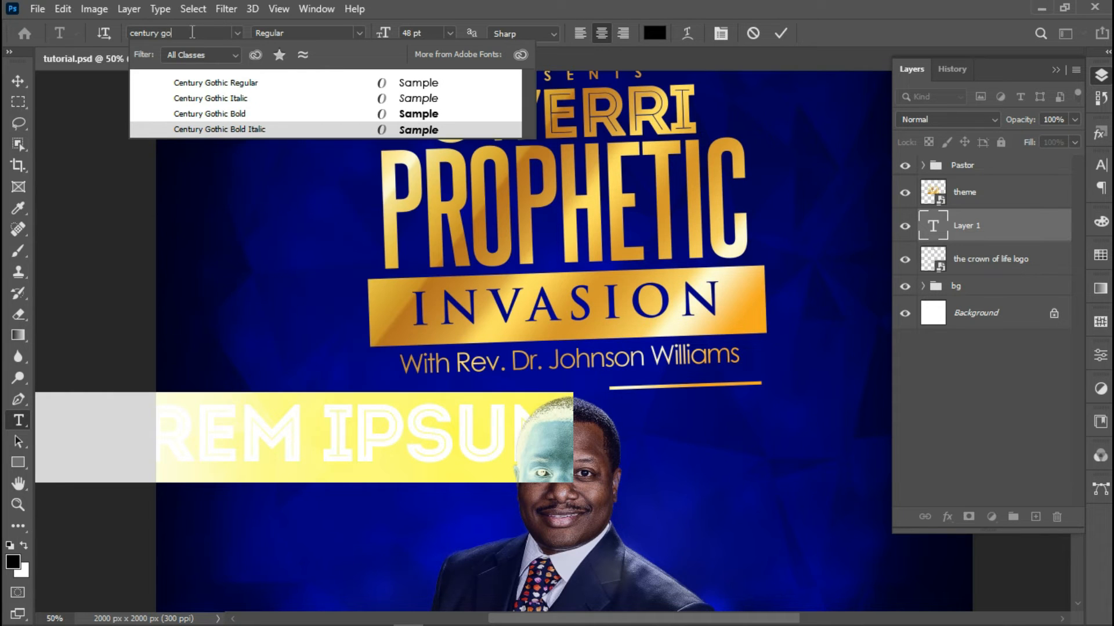
click(302, 85)
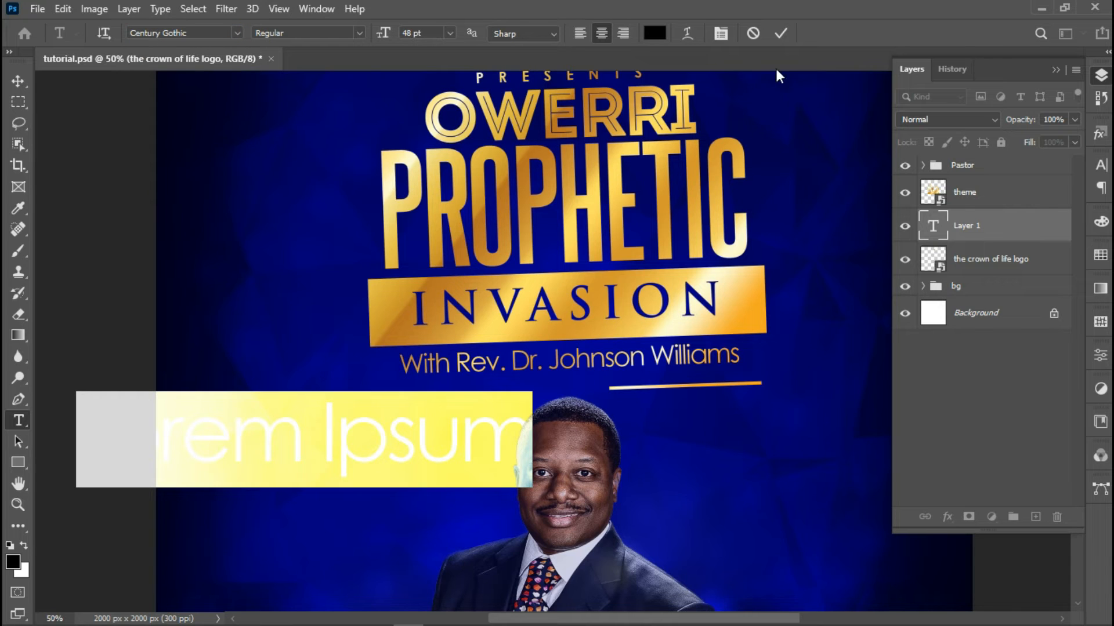
click(715, 33)
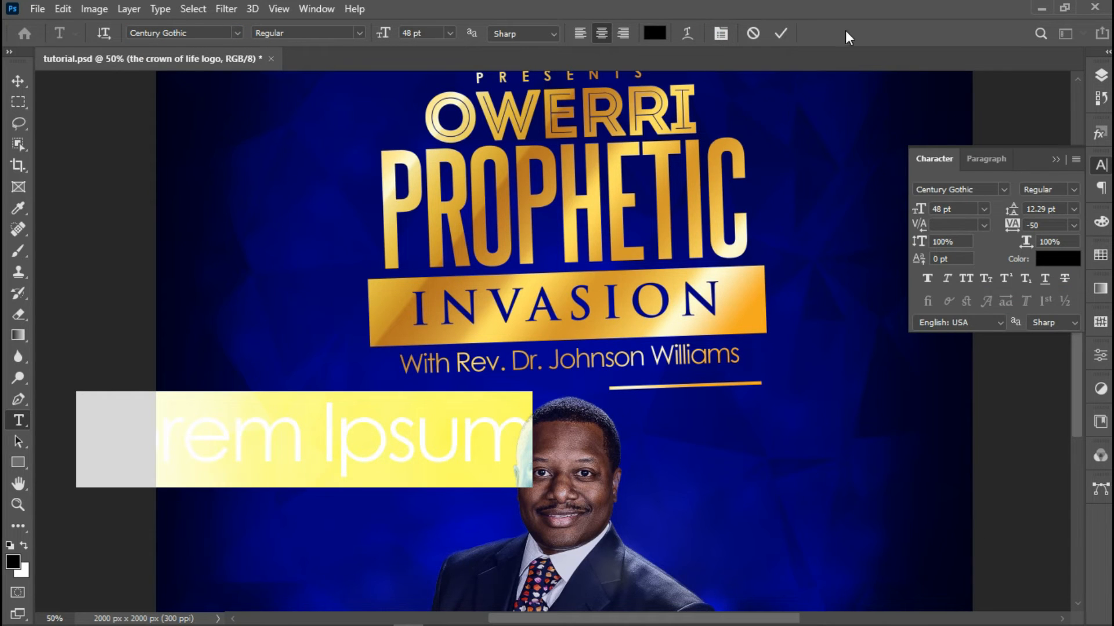
click(450, 33)
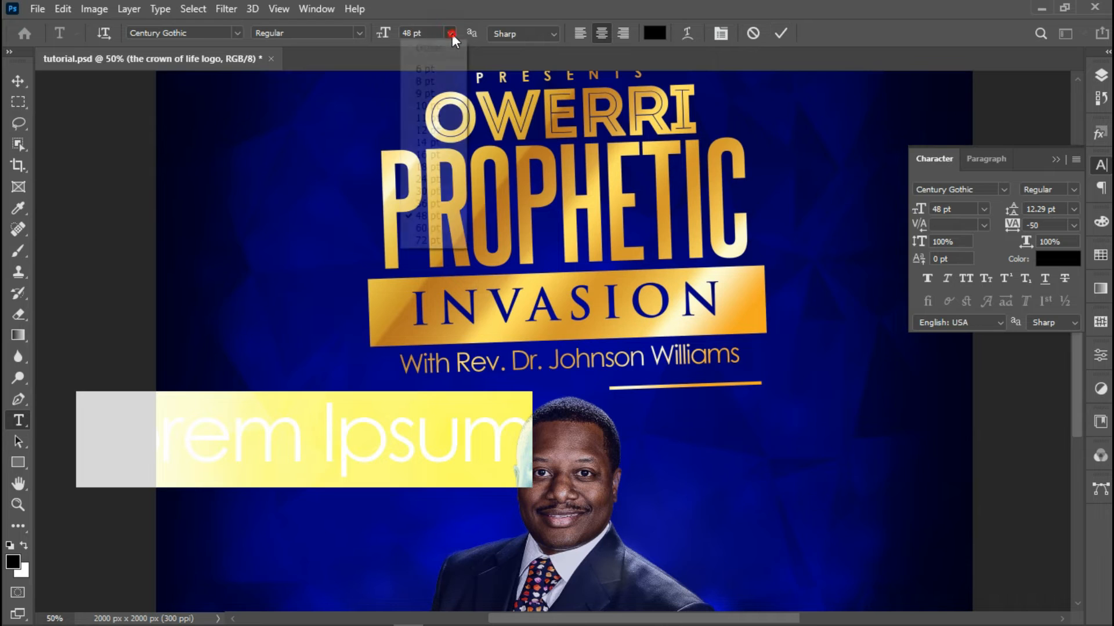
click(432, 146)
Move the text box nearer the photo and replace the placeholder with 'The Crown of Life'
drag(319, 499, 355, 514)
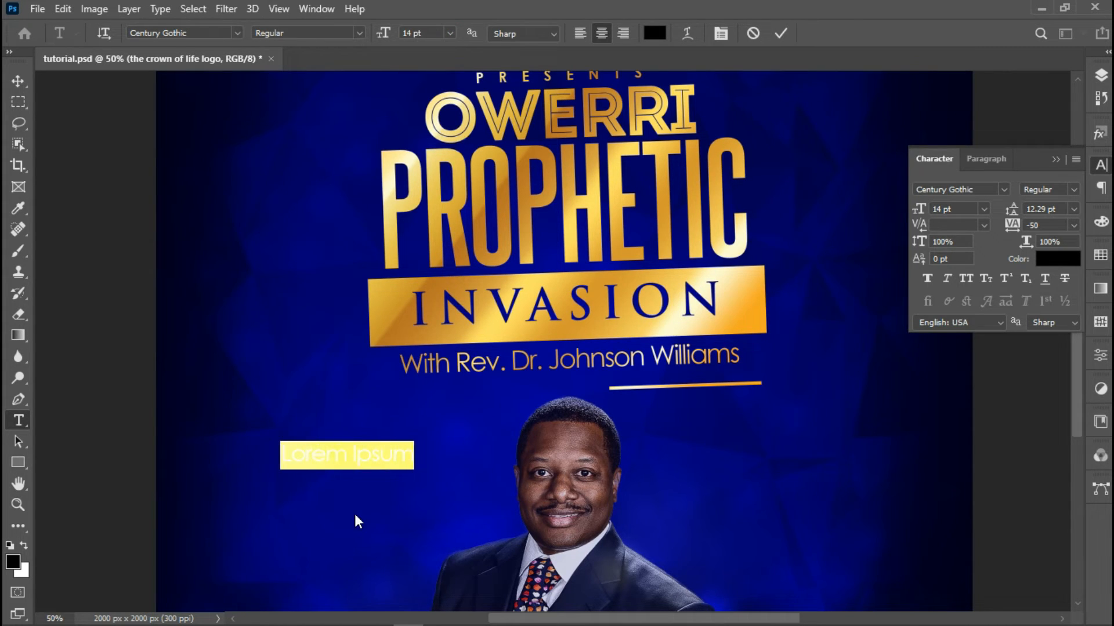
key(BackSpace)
text(The )
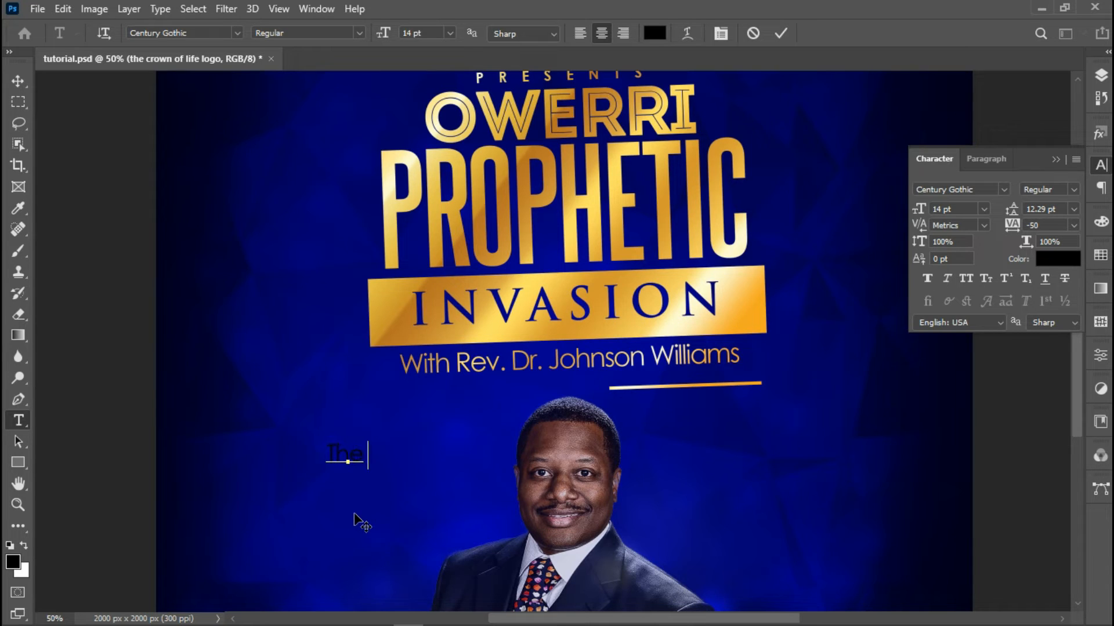
text(Crown of Life Auditorium)
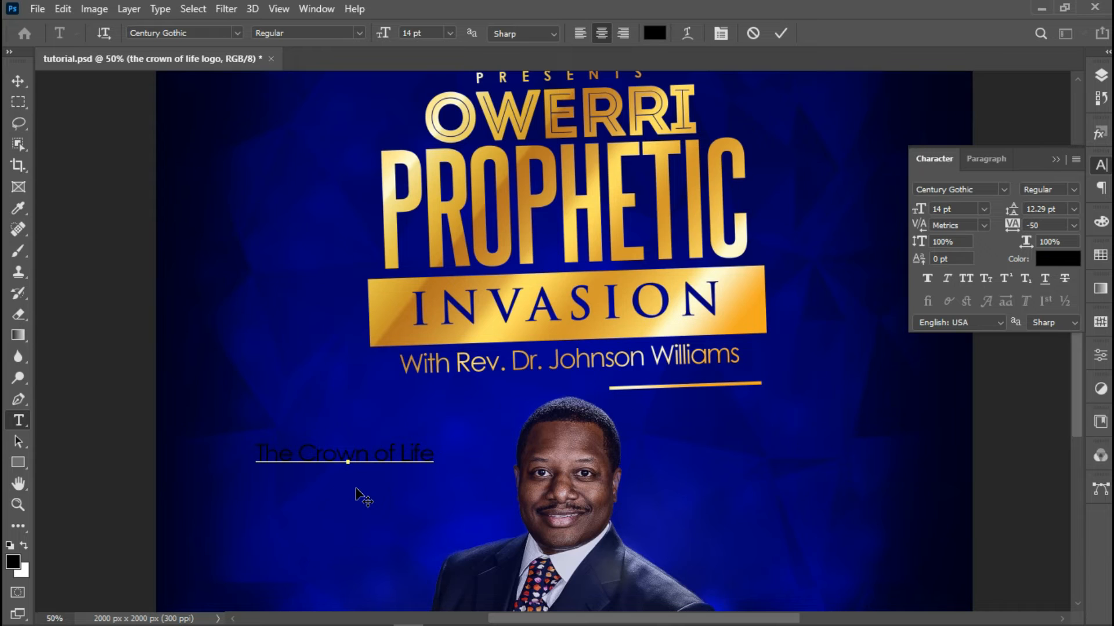
Extend the address to 'The Crown of Life Auditorium', 'Okigwe Road, Owerri Opp', 'Everyday Supermarket' on three lines
text(Auditorium)
text(Ok)
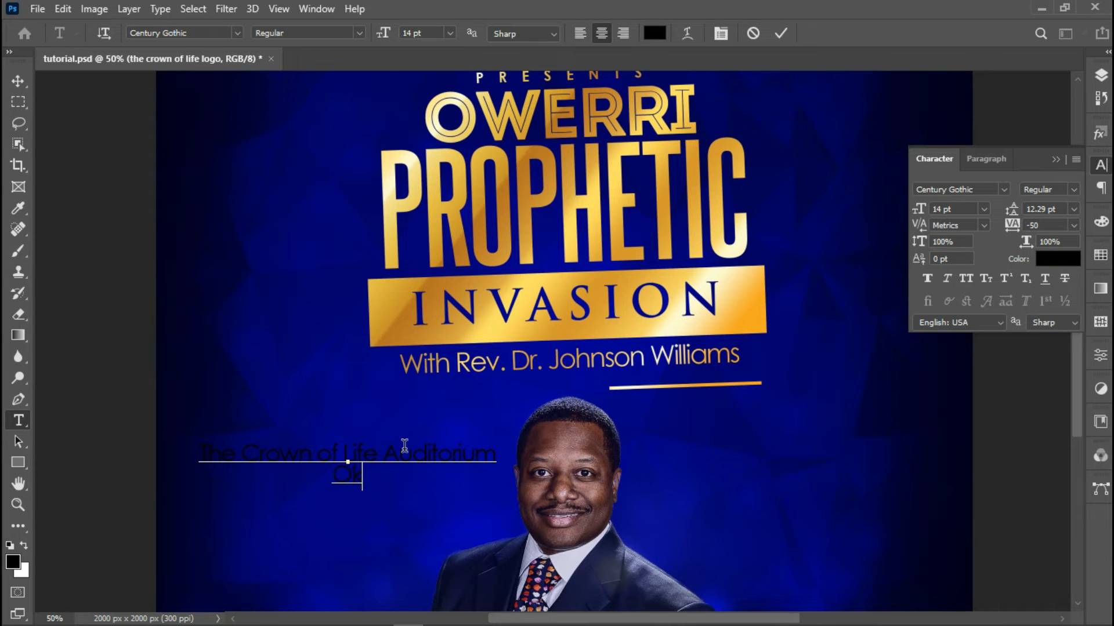
text(igwe Road, Owerri)
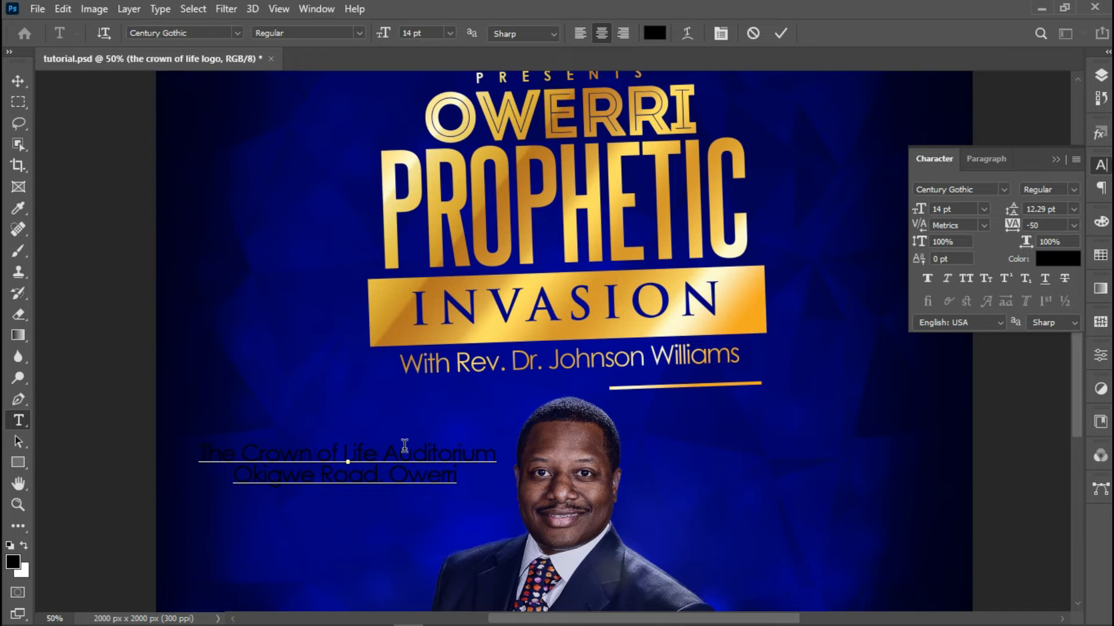
text(Opp)
key(Return)
text(Everyday)
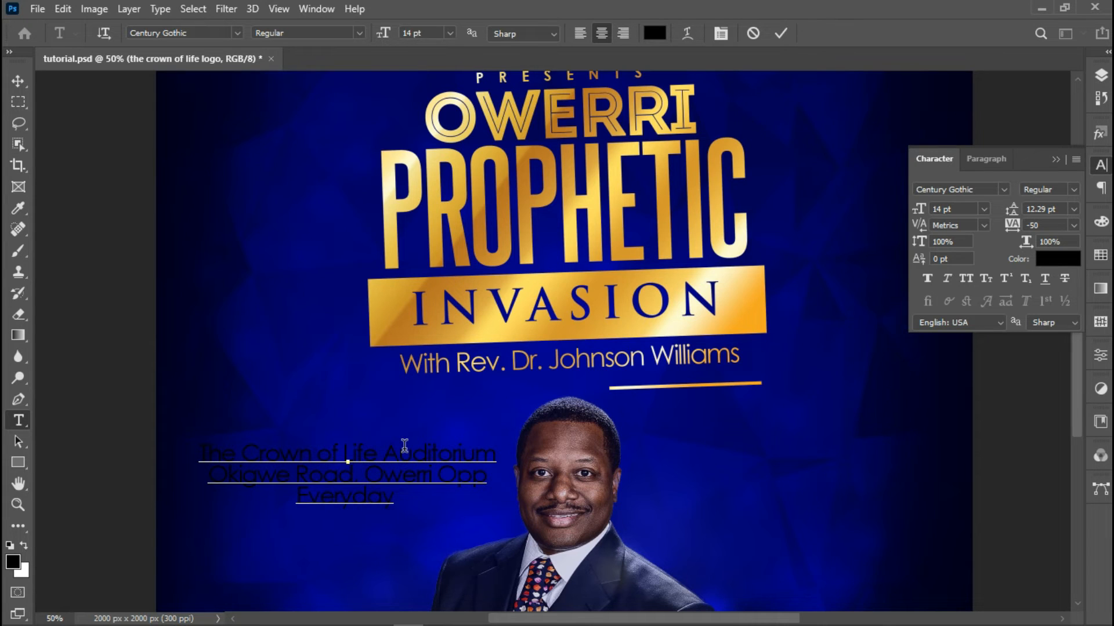
text(permarket)
right_click(468, 481)
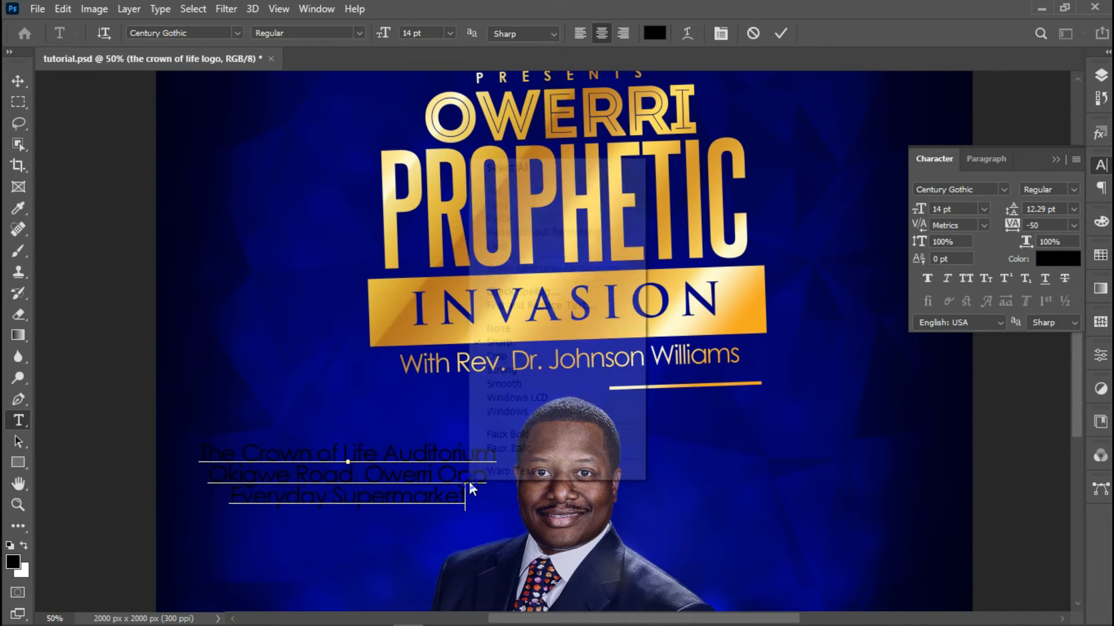
Right-align the address lines, shift the block toward the portrait, and size it 12 pt
click(560, 169)
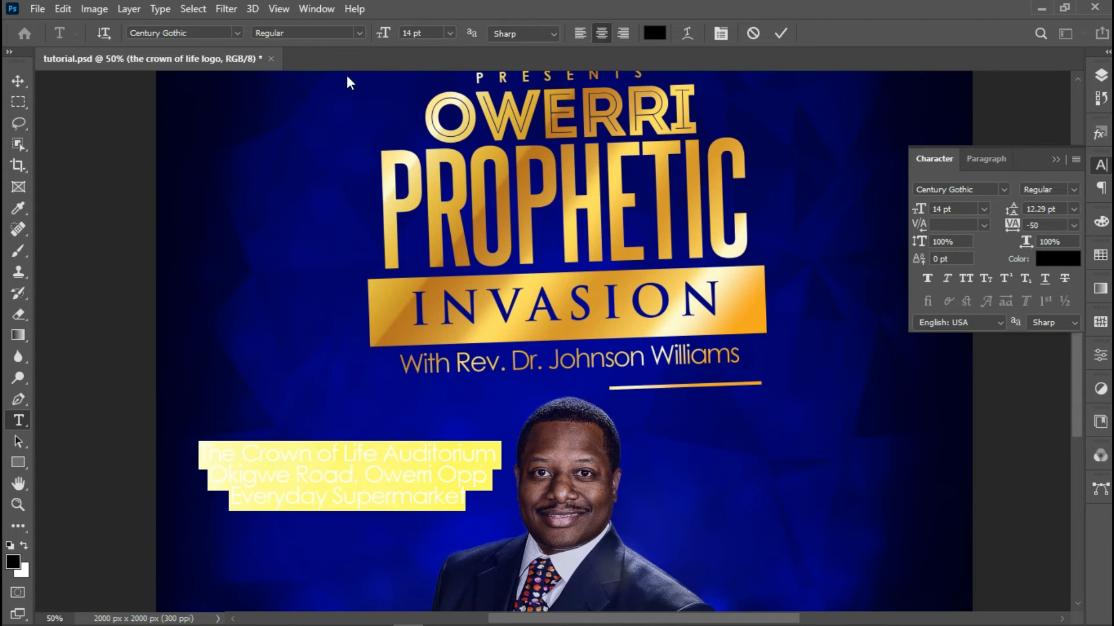
click(622, 33)
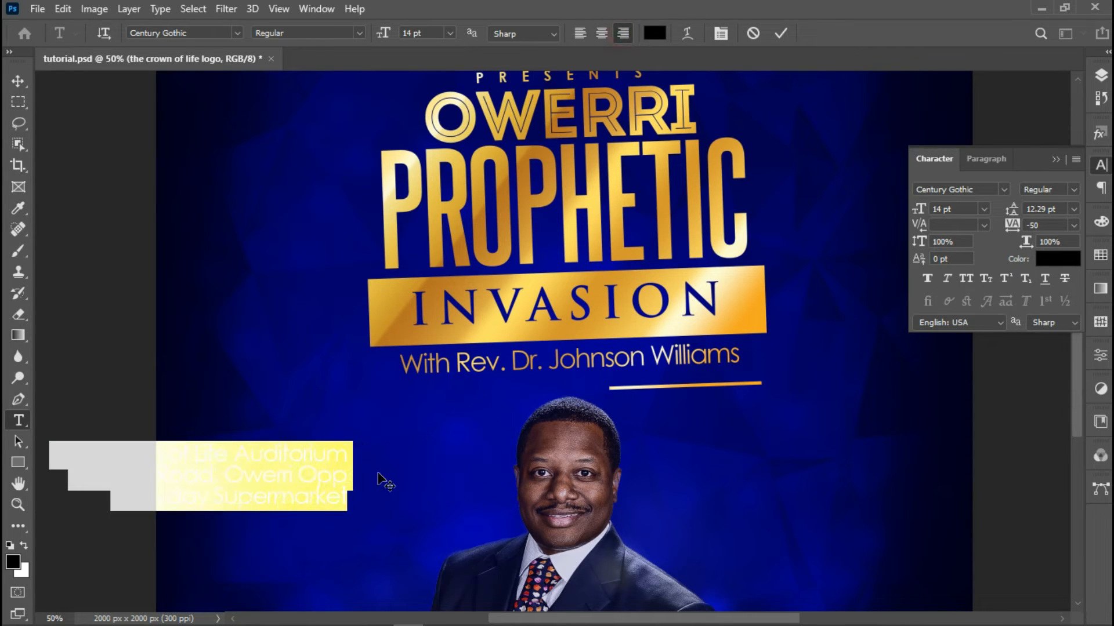
drag(249, 566, 386, 566)
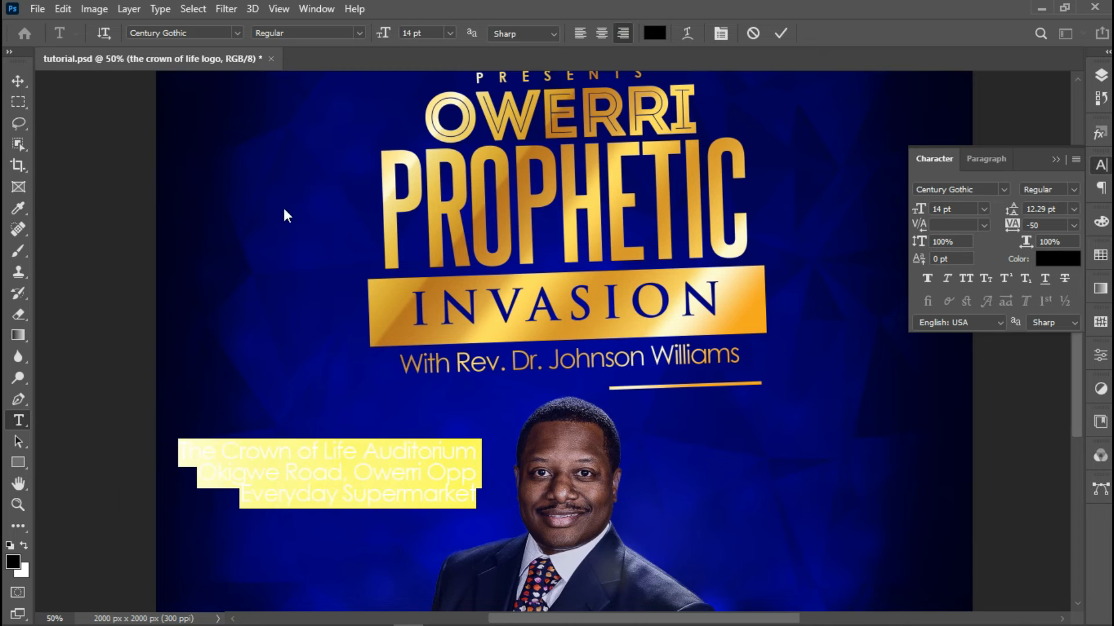
click(451, 33)
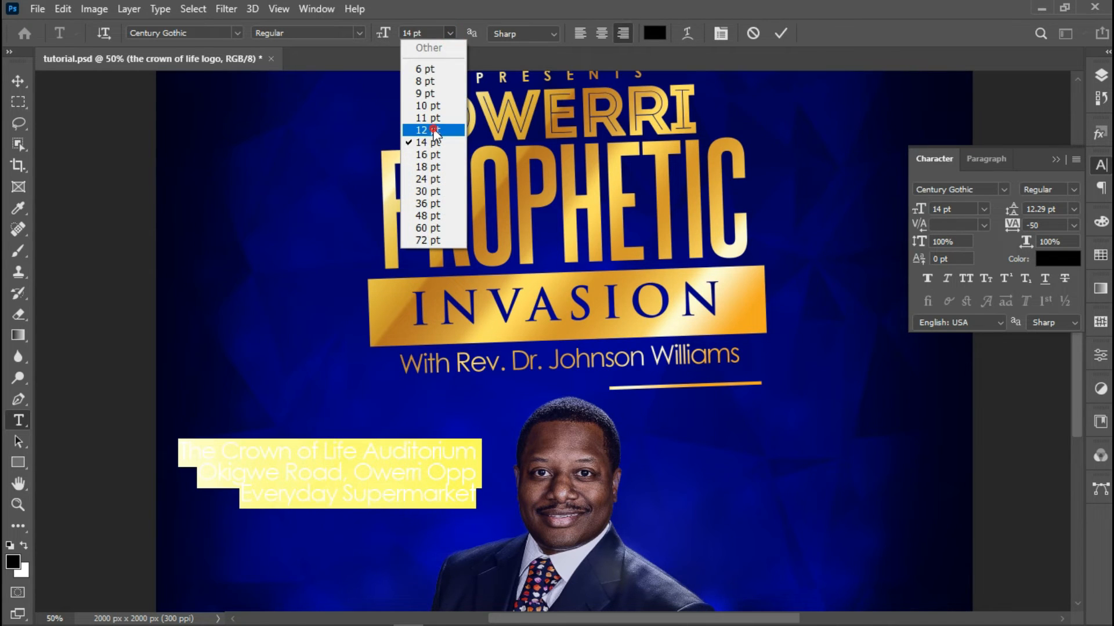
click(428, 132)
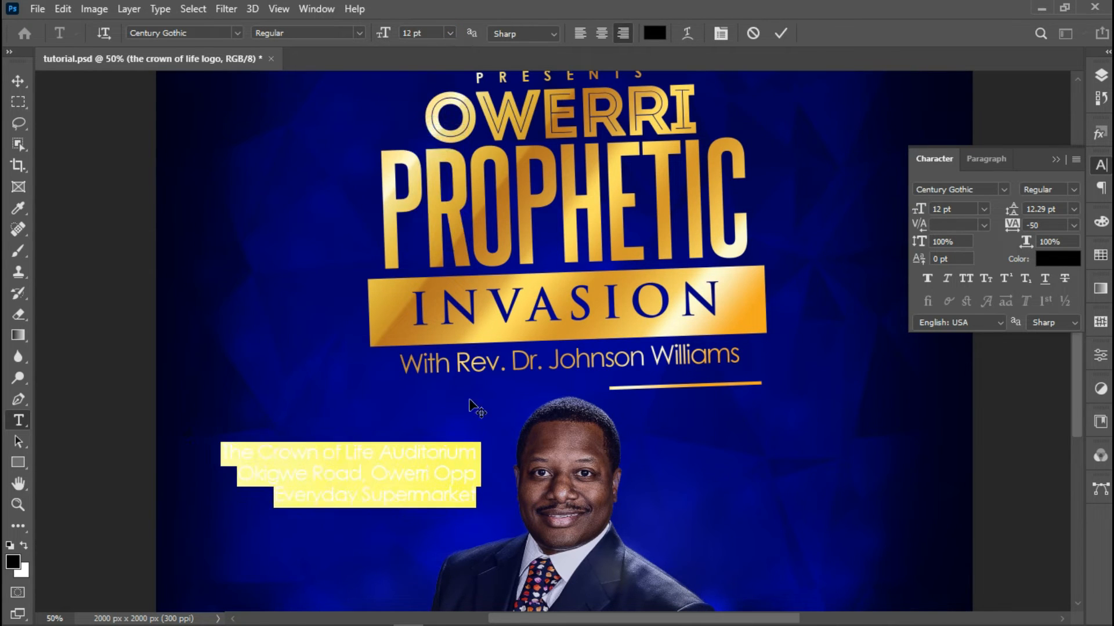
Set the address line spacing to 11 pt
click(721, 37)
click(719, 35)
click(1074, 225)
click(1074, 225)
click(1076, 208)
click(1052, 293)
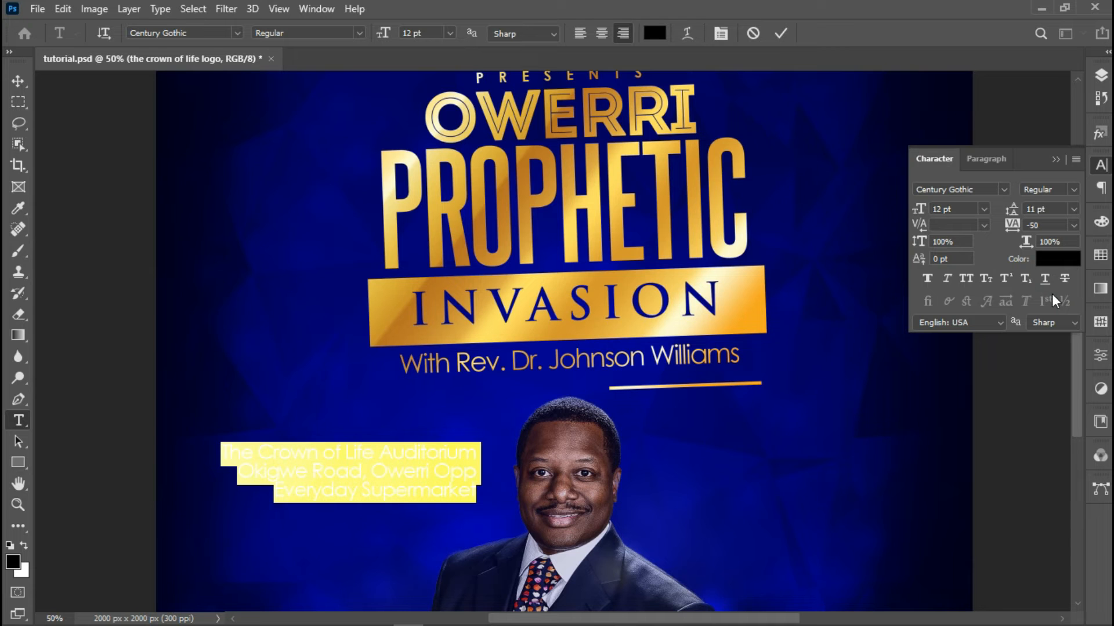
Make the address text white and commit the edits
click(654, 33)
text(dc9797)
drag(358, 130, 329, 110)
click(726, 116)
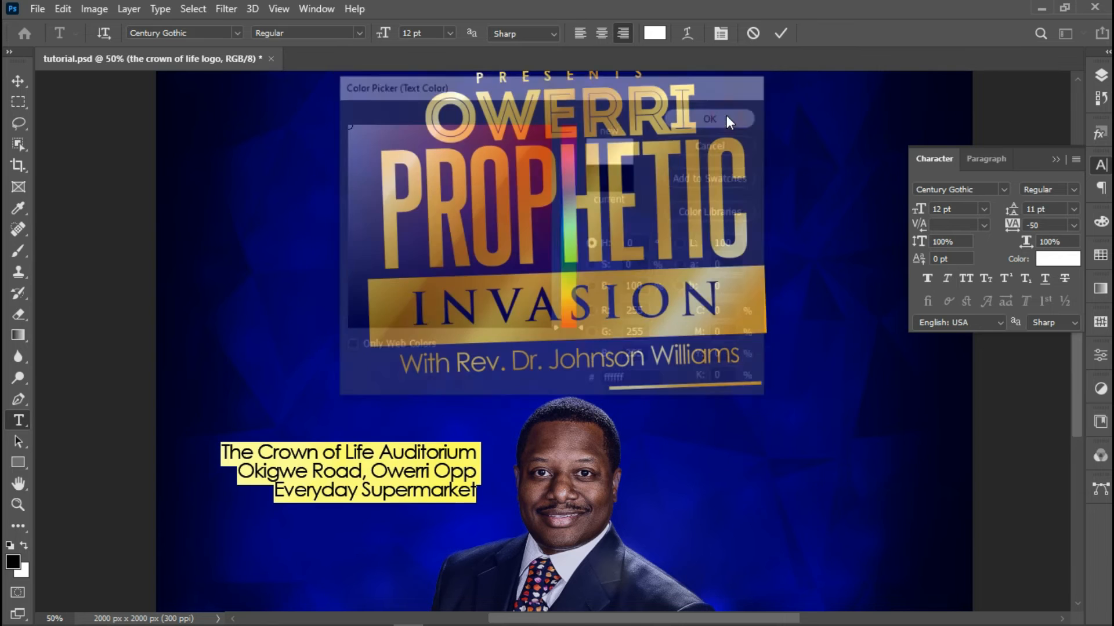
click(783, 33)
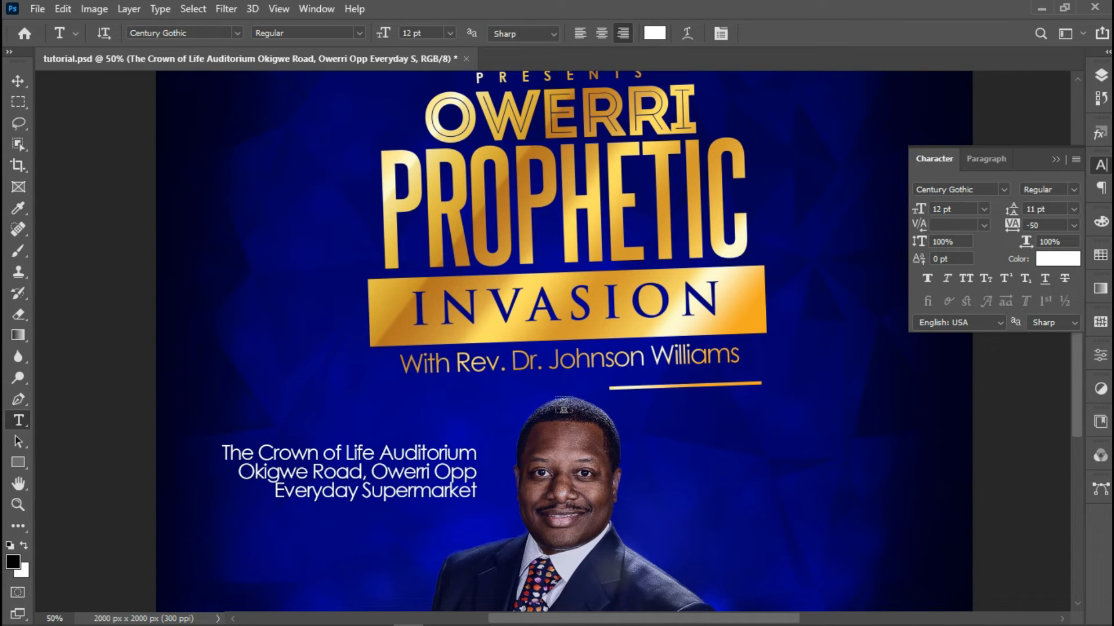
Change the address leading to 12 pt
click(1045, 209)
text(12)
key(Return)
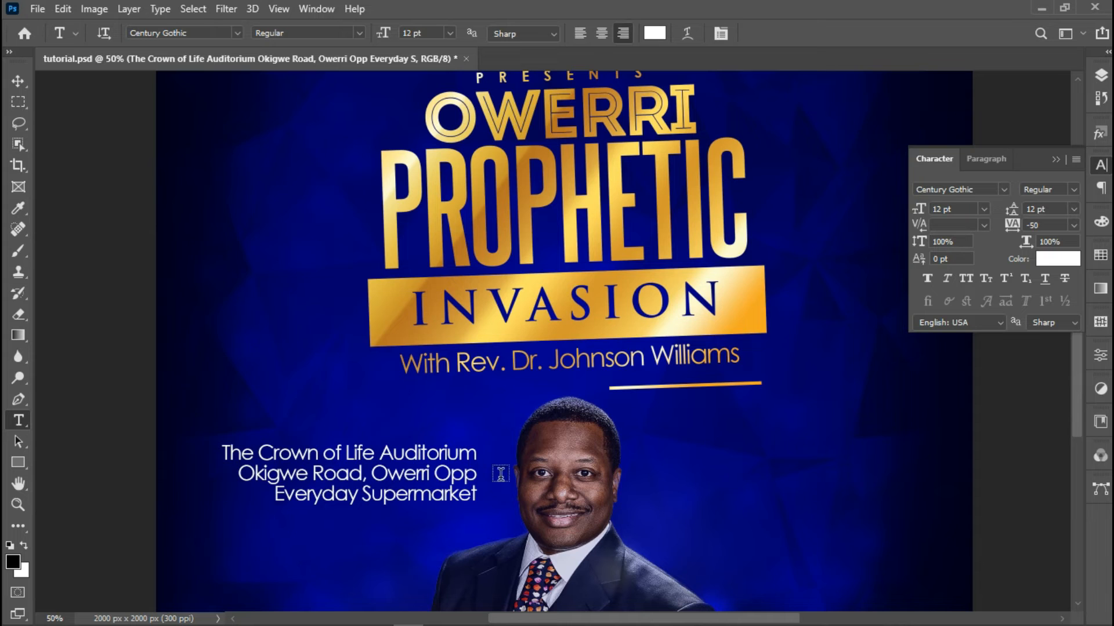
Zoom in on the address and draw a thin 2×85 px vertical rectangle beside it
click(20, 466)
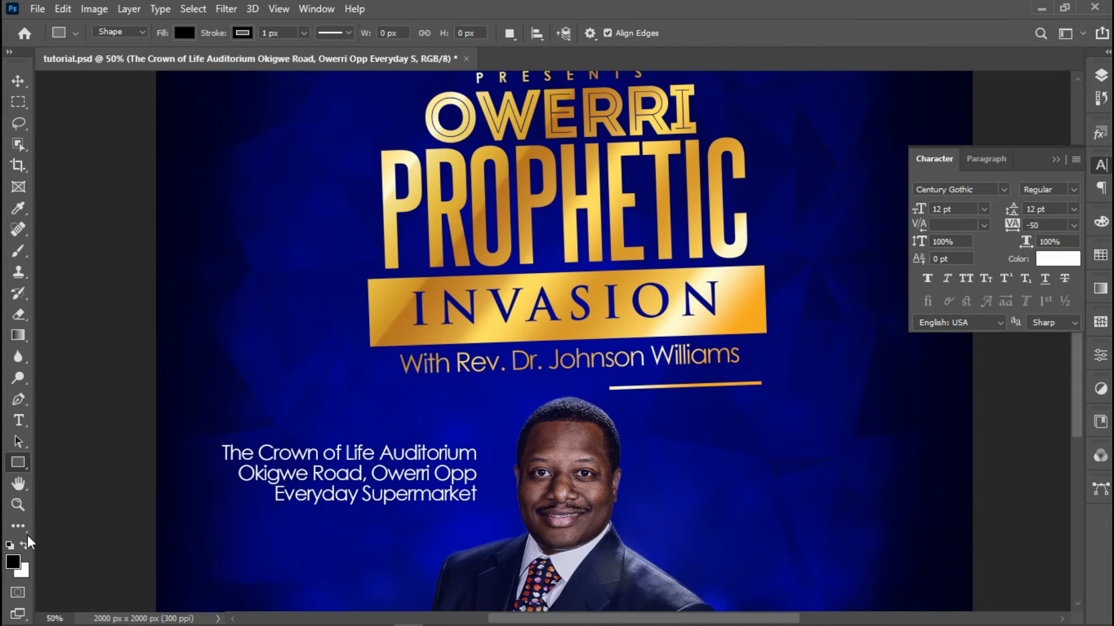
click(18, 504)
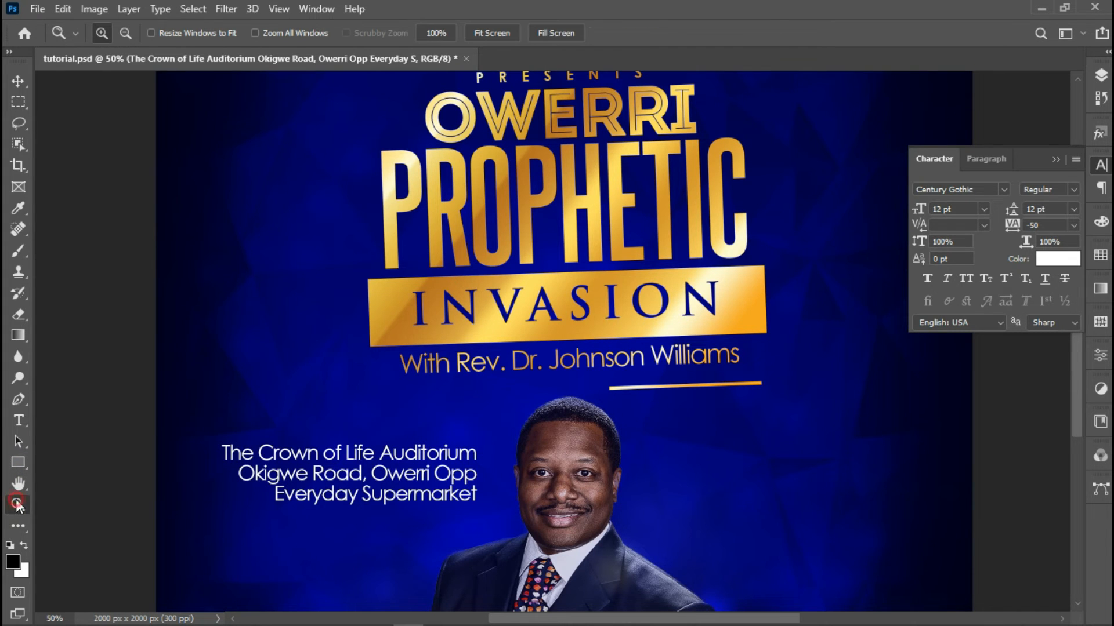
click(561, 468)
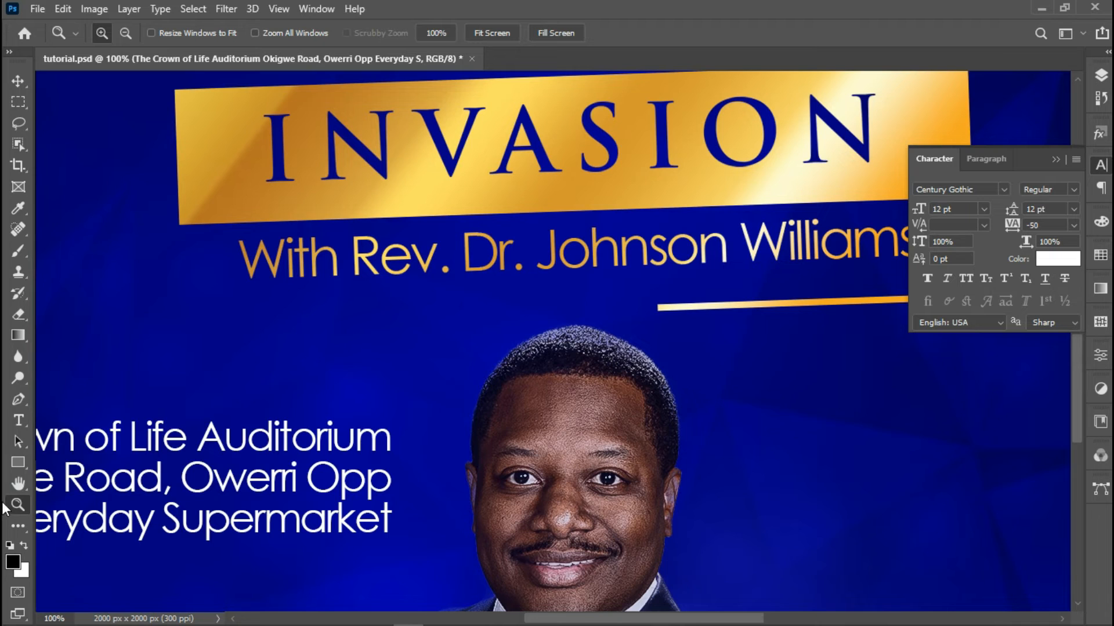
click(25, 461)
drag(405, 450, 406, 518)
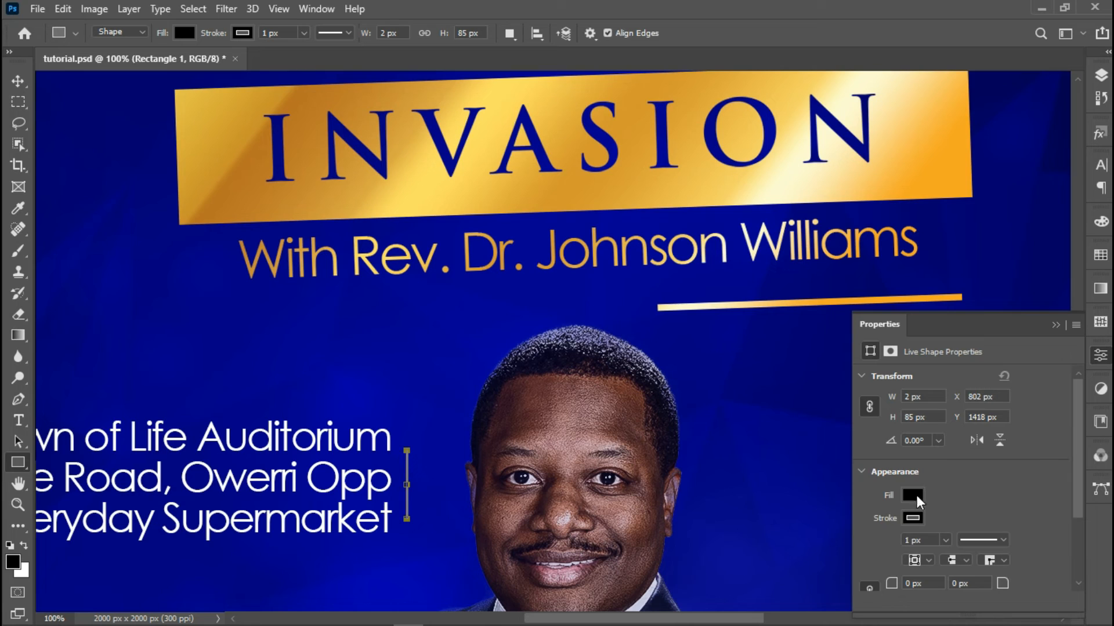
Give the thin line a white stroke and white fill
click(913, 518)
click(872, 434)
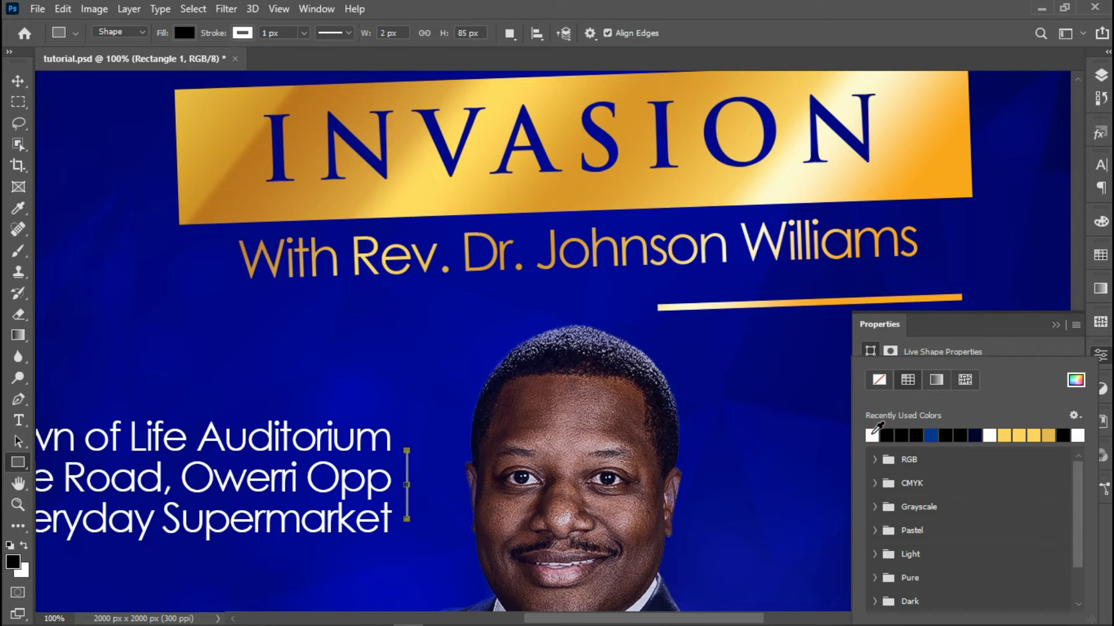
click(1056, 326)
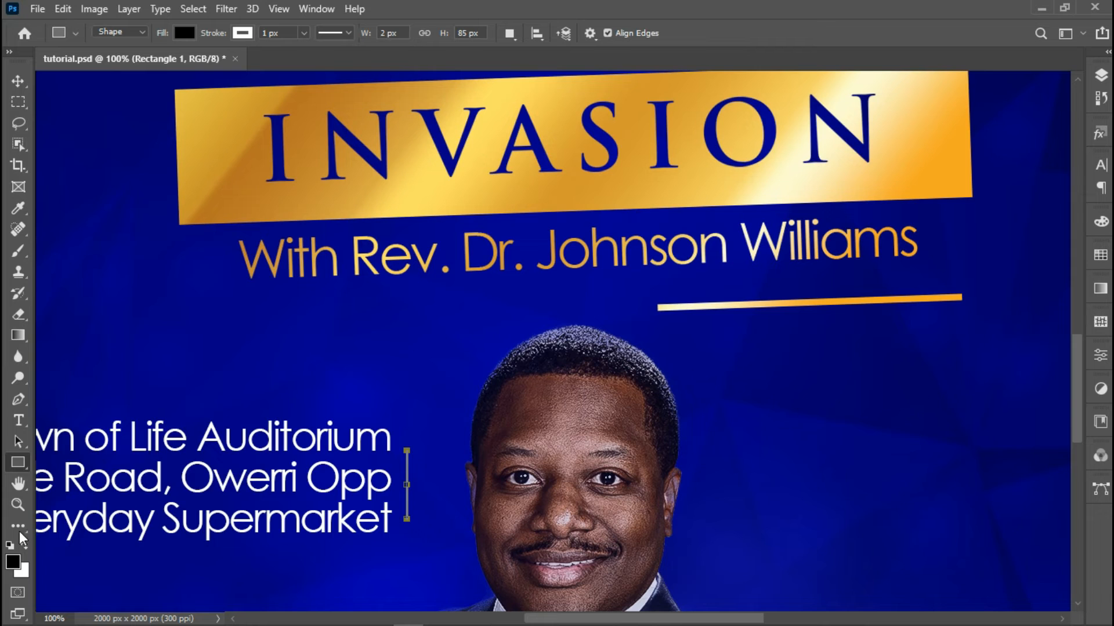
click(184, 33)
click(84, 120)
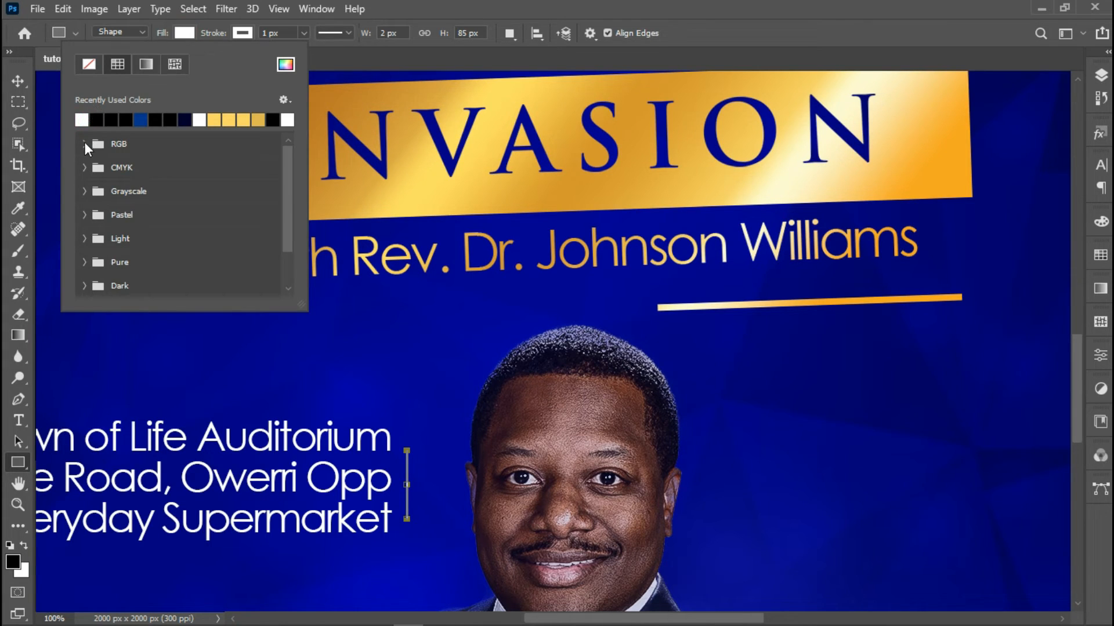
click(13, 85)
click(19, 80)
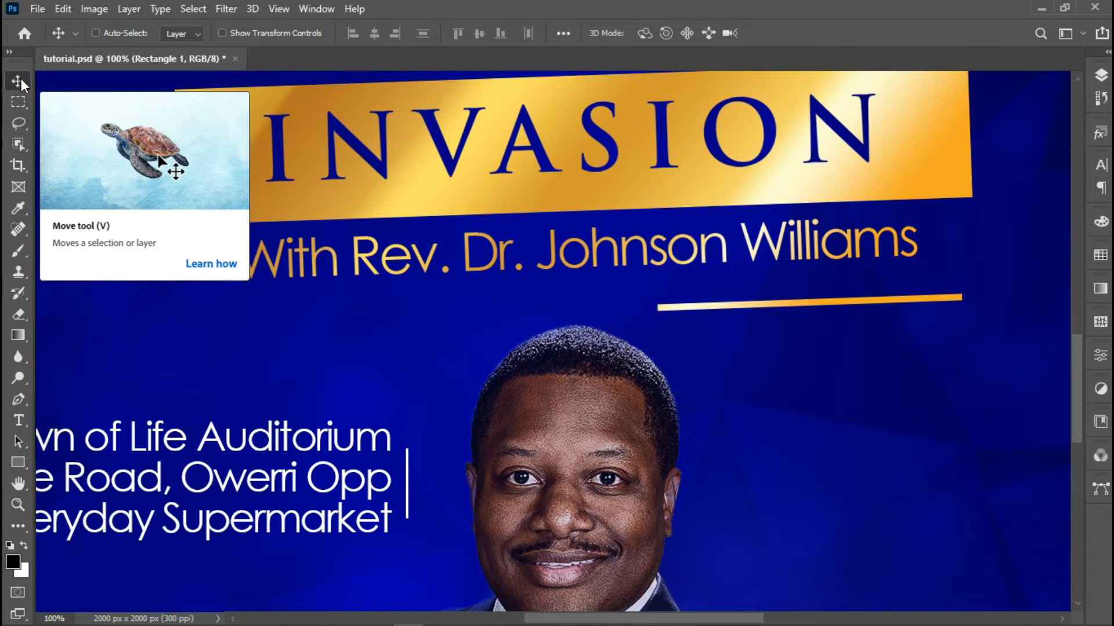
Draw an 8×10 px white square and place it at the top of the line
click(18, 463)
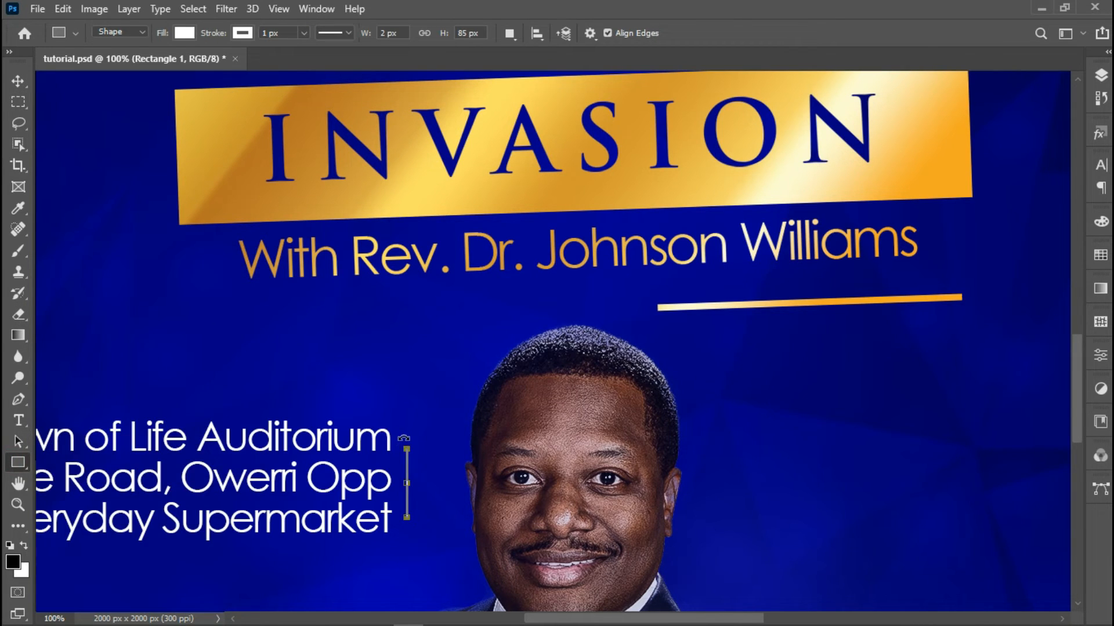
drag(387, 410, 391, 416)
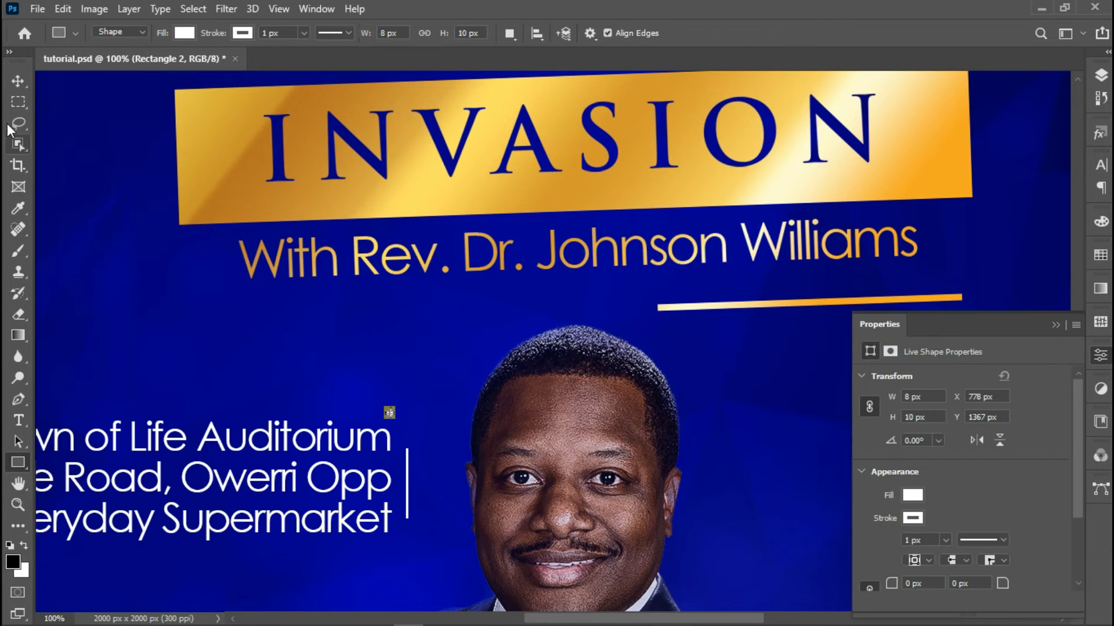
click(17, 88)
drag(406, 445, 422, 467)
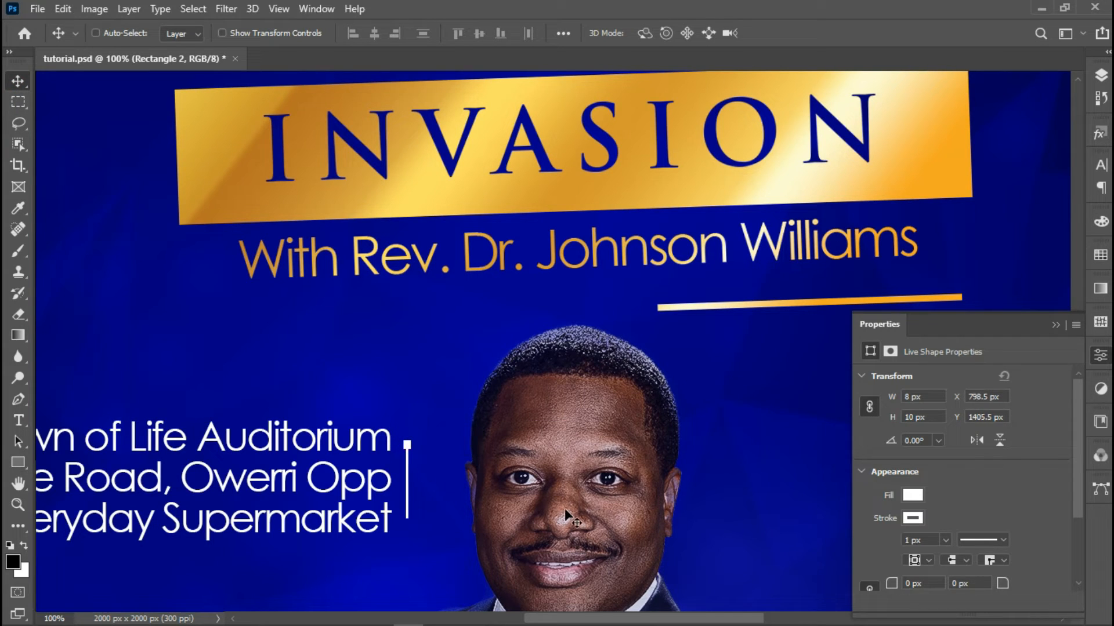
Duplicate the square and nudge the copy down to the line's bottom end
key(ctrl+j)
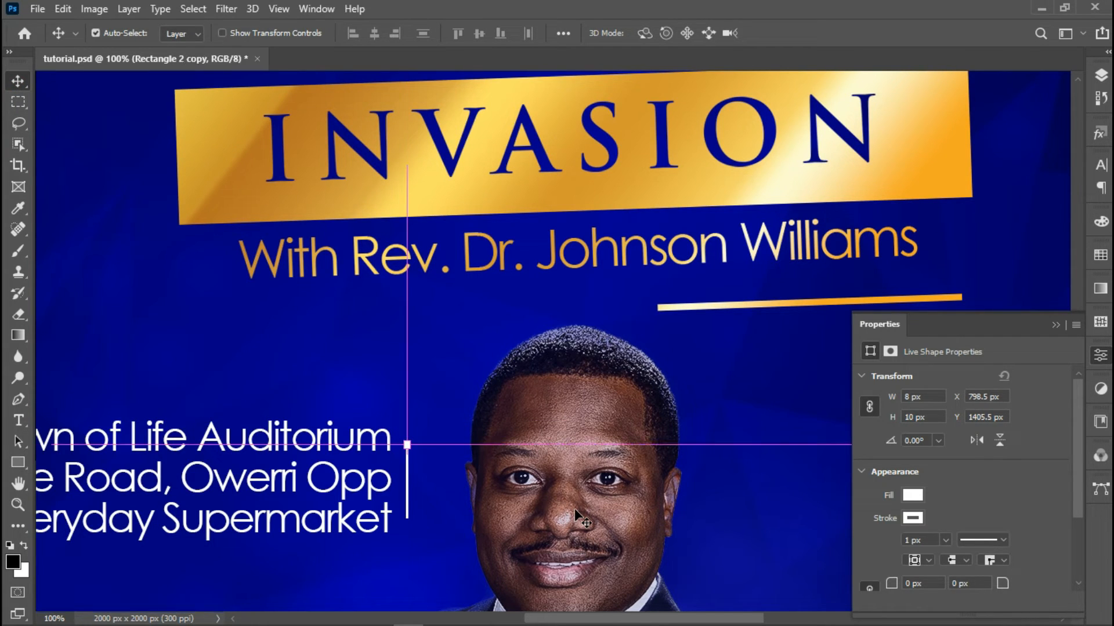
key(Down)
key(Down)
key(Down)
key(Down)
key(Down)
key(Down)
key(Down)
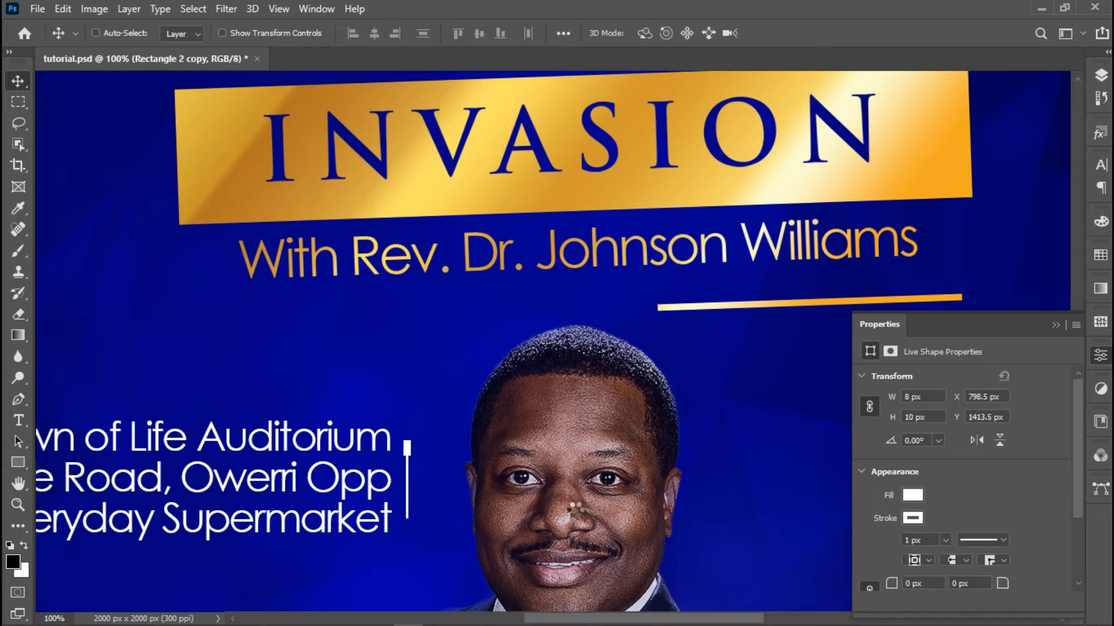
key(Down)
key(Down)
key(Down)
key(Down)
key(Down)
key(Down)
key(Down)
key(Down)
key(Down)
key(Down)
key(Down)
key(Down)
key(Down)
key(Down)
key(Down)
key(Down)
key(Down)
key(Down)
key(Down)
key(Down)
key(Down)
key(Down)
key(Down)
key(Down)
key(Down)
key(Down)
key(Down)
key(Down)
key(Down)
key(Down)
key(Down)
key(Down)
key(Down)
key(Down)
key(Down)
key(Down)
key(Down)
key(Down)
key(Down)
key(Down)
key(Down)
key(Down)
key(Down)
key(Down)
key(Down)
key(Down)
key(Down)
key(Down)
key(Down)
key(Down)
key(Down)
key(Down)
key(Down)
key(Down)
key(Down)
key(Down)
key(Down)
key(Down)
key(Down)
key(Down)
key(Down)
key(Down)
key(Down)
key(Down)
key(Down)
key(Down)
key(Down)
key(Down)
key(Down)
Select Rectangle 2 copy, Rectangle 2 and Rectangle 1 and merge them with Ctrl+E
click(1100, 75)
key(ctrl)
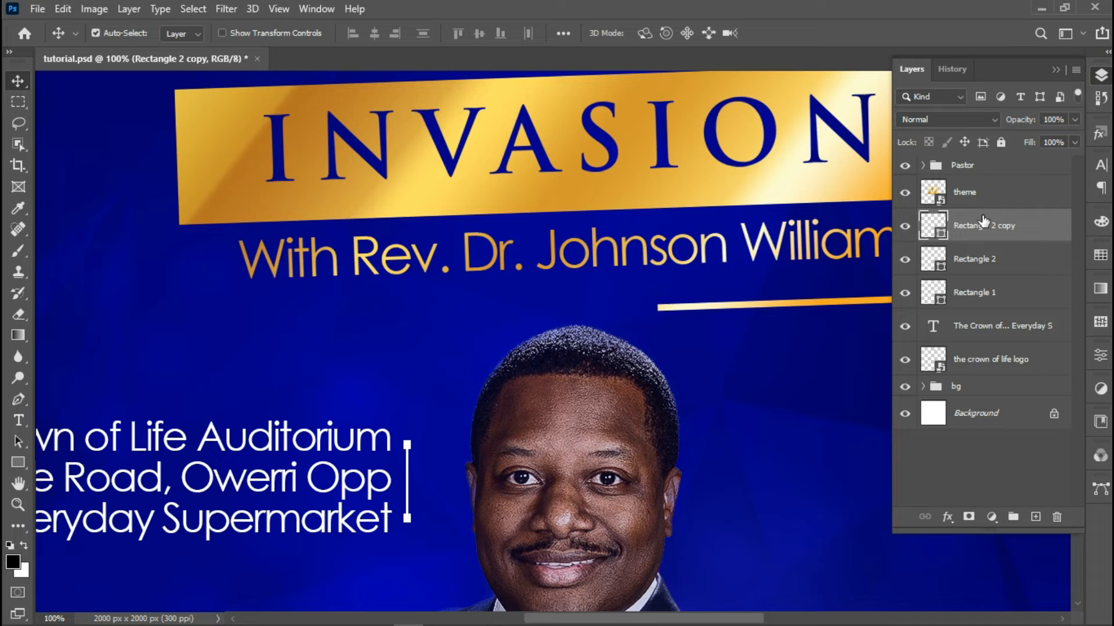
ctrl+click(987, 258)
ctrl+click(993, 291)
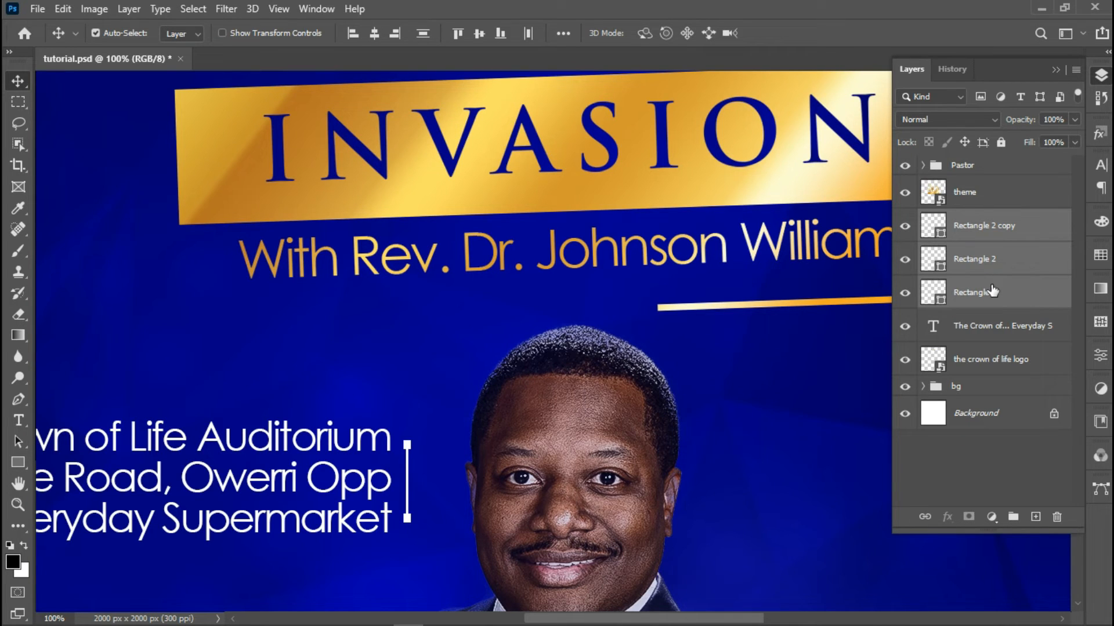
key(ctrl+e)
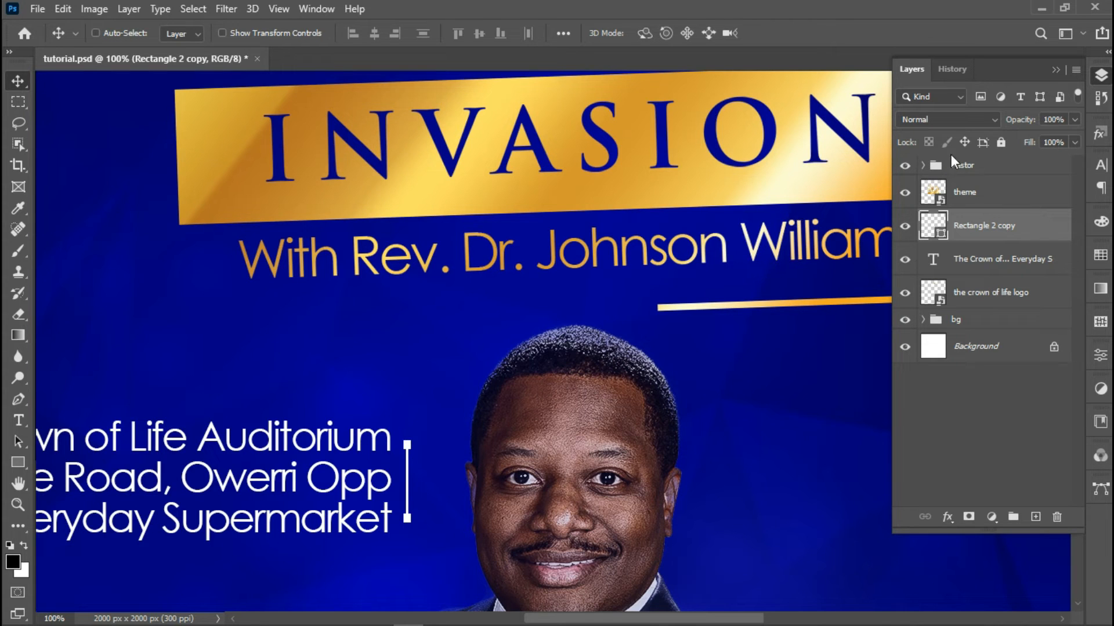
Fill the merged bracket with gold sampled from the banner, then undo it
double_click(940, 235)
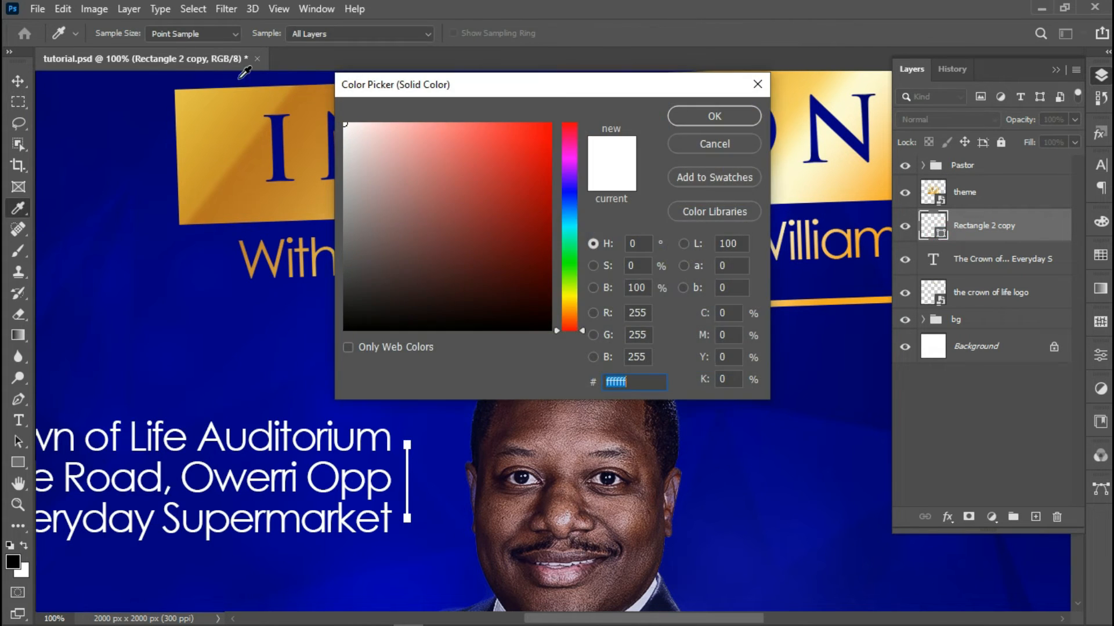
click(236, 137)
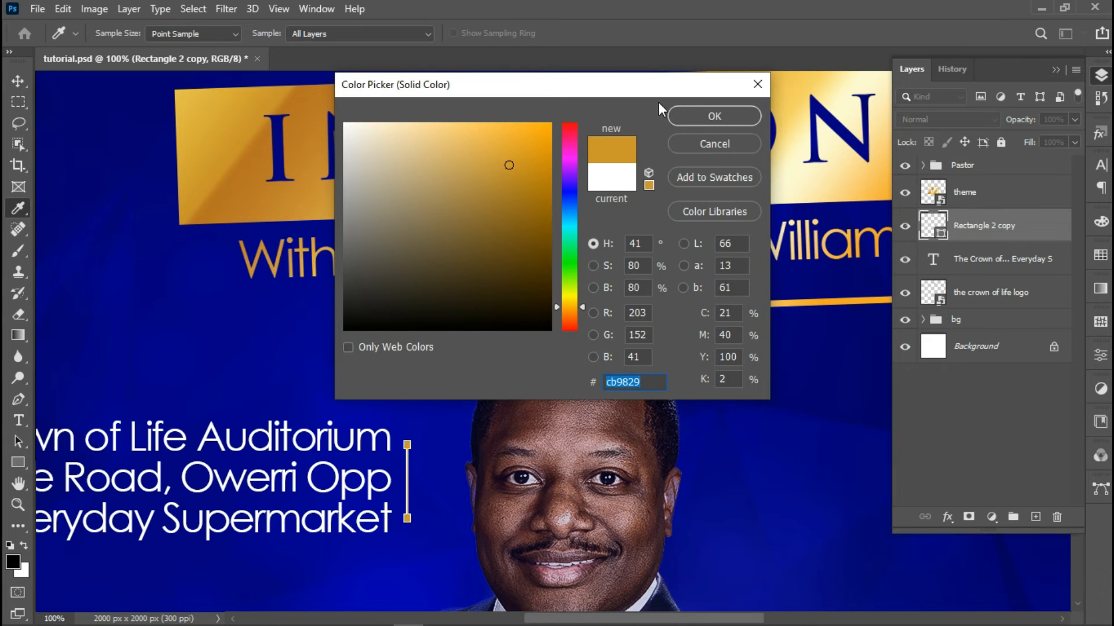
click(692, 118)
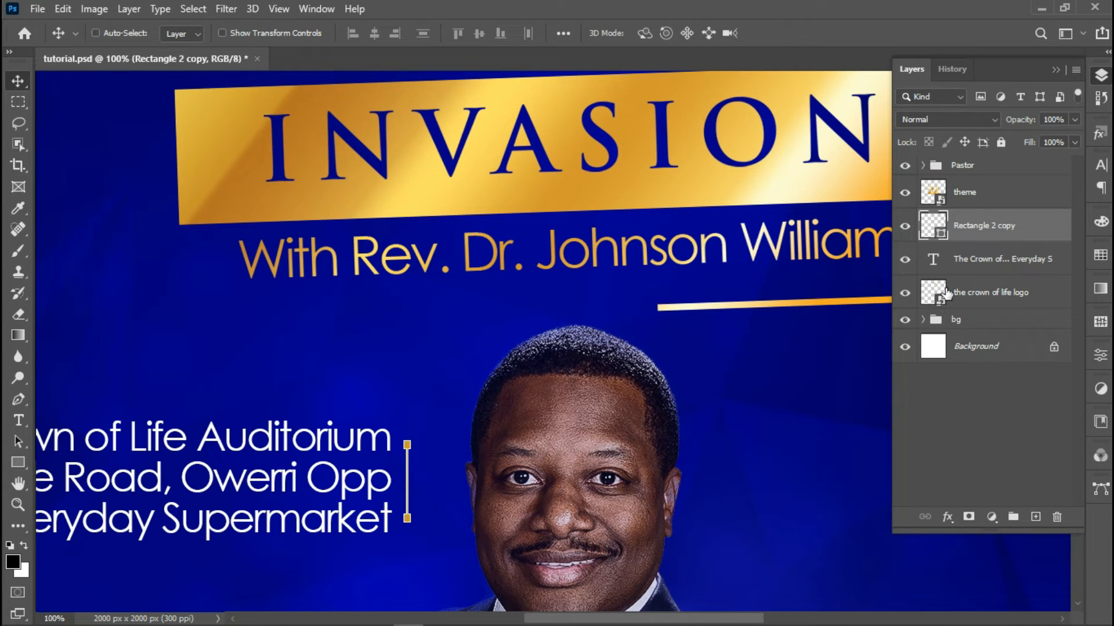
key(ctrl+BackSpace)
Refill the bracket with the banner's gold, #d3a42f
double_click(940, 234)
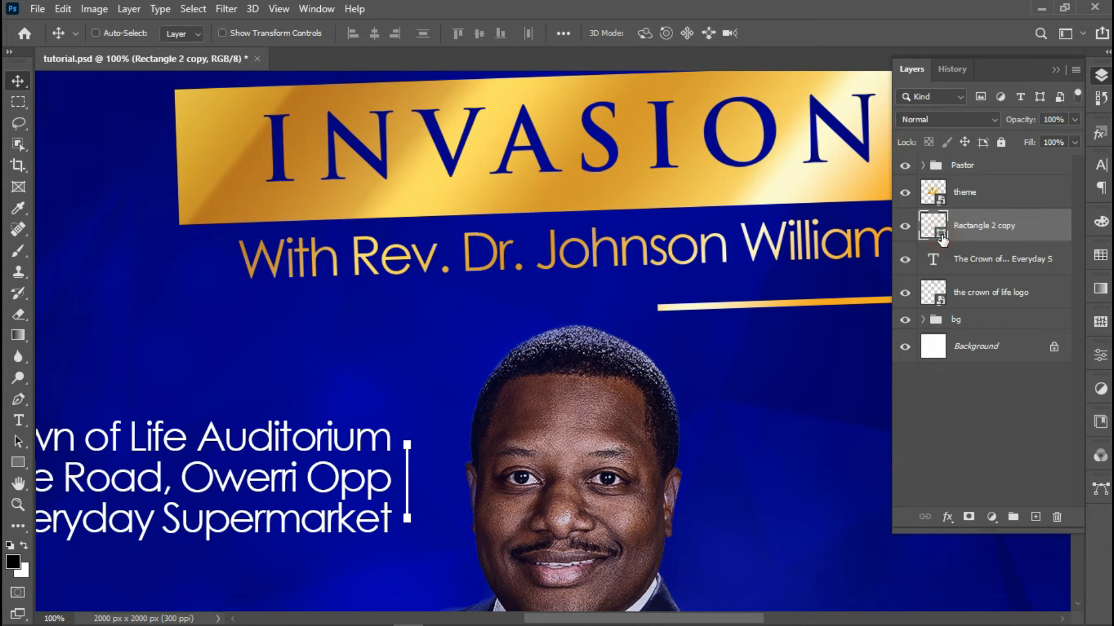
drag(488, 197, 502, 325)
click(204, 145)
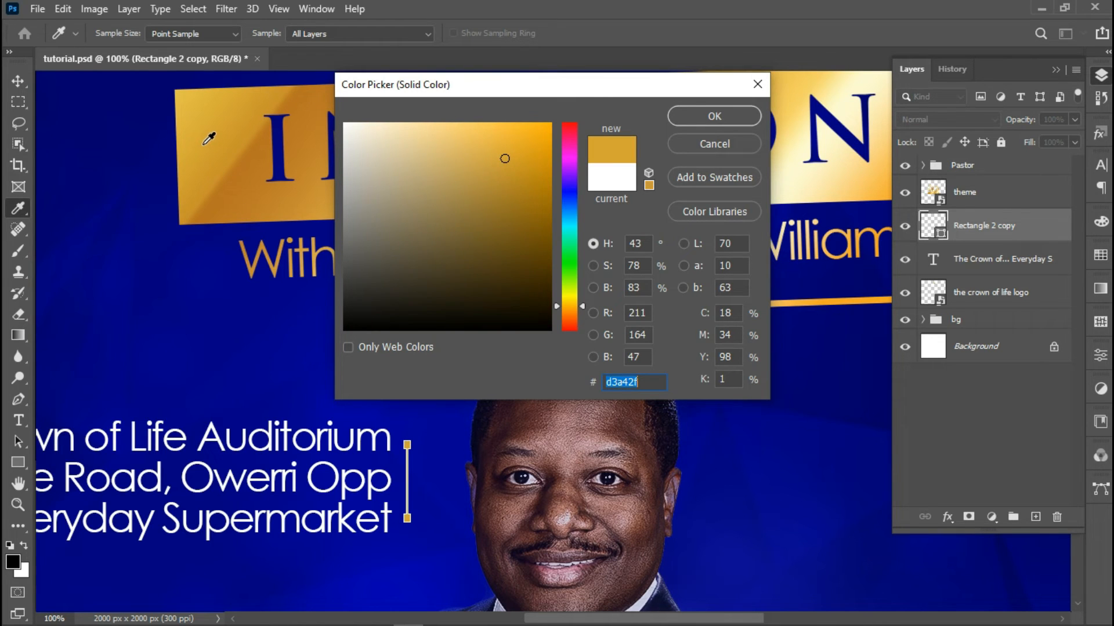
click(702, 116)
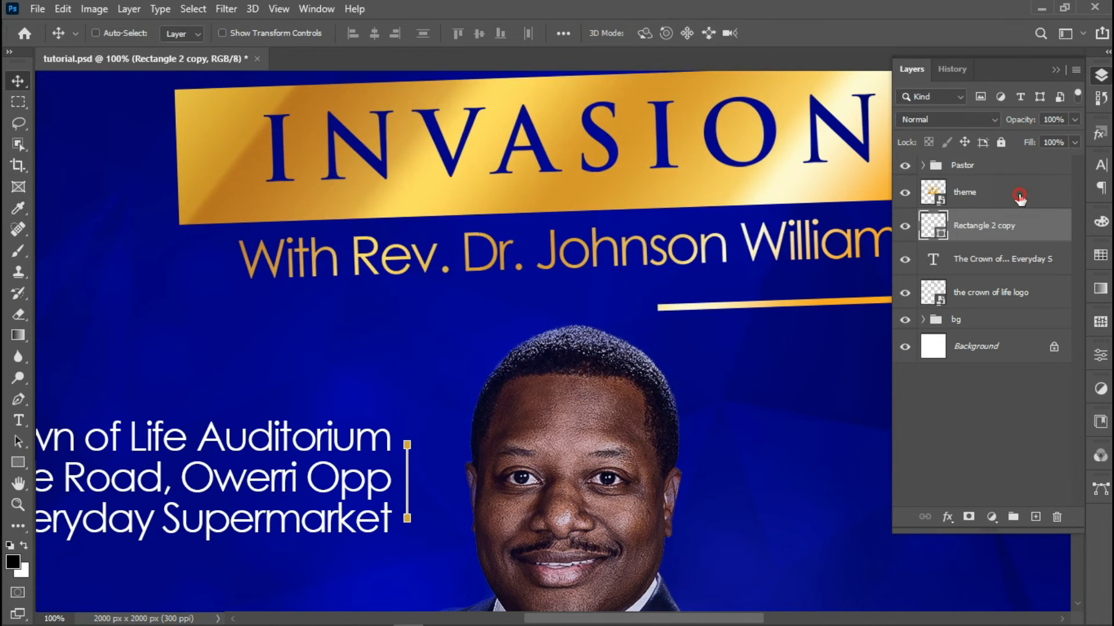
click(1020, 196)
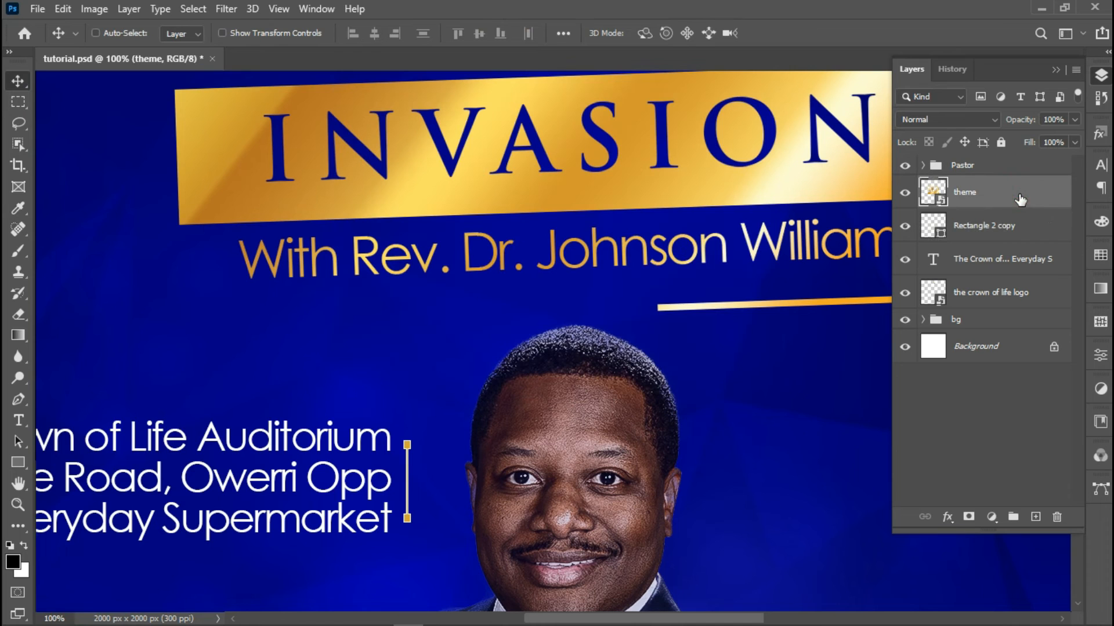
click(20, 506)
alt+click(292, 469)
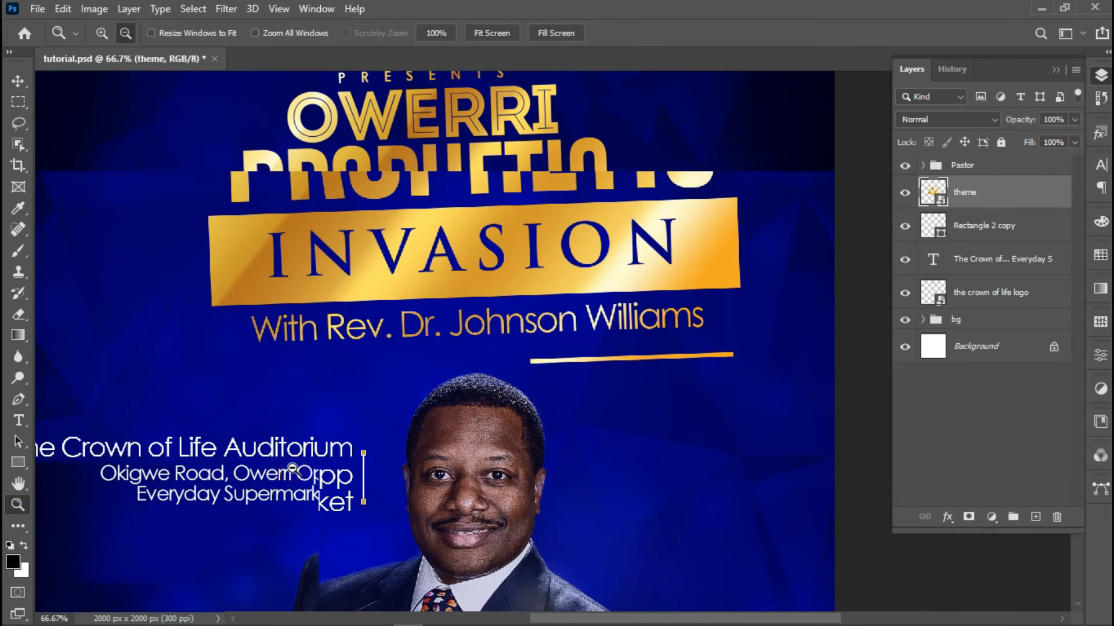
alt+click(292, 469)
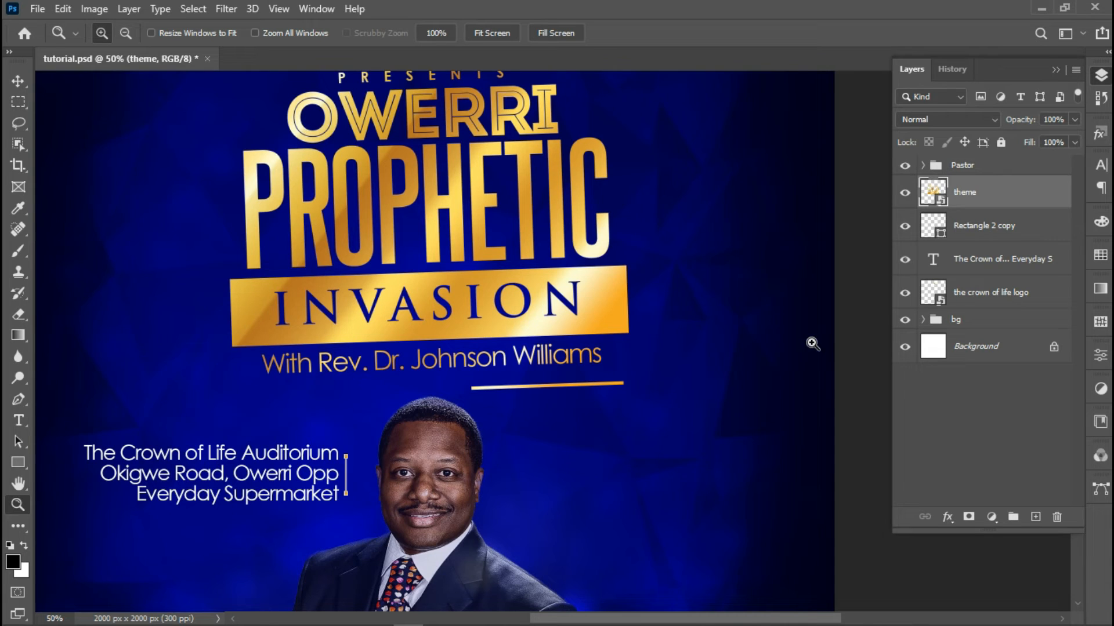
alt+click(400, 432)
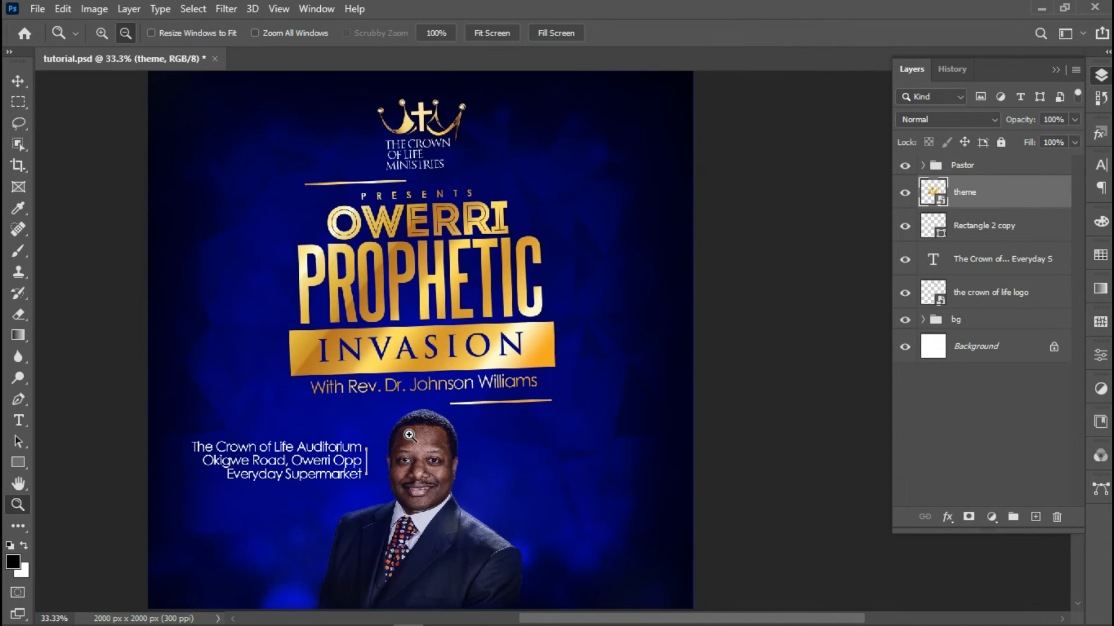
click(993, 229)
click(432, 450)
click(432, 450)
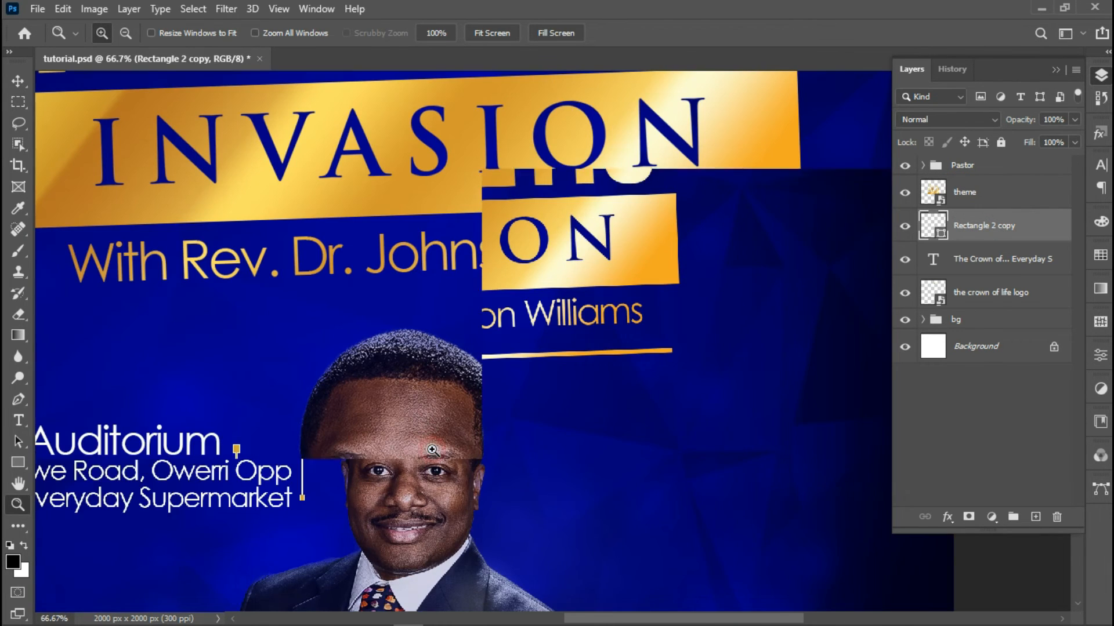
click(432, 449)
Undo the gold fill and the merge, returning the bracket to white
key(ctrl+BackSpace)
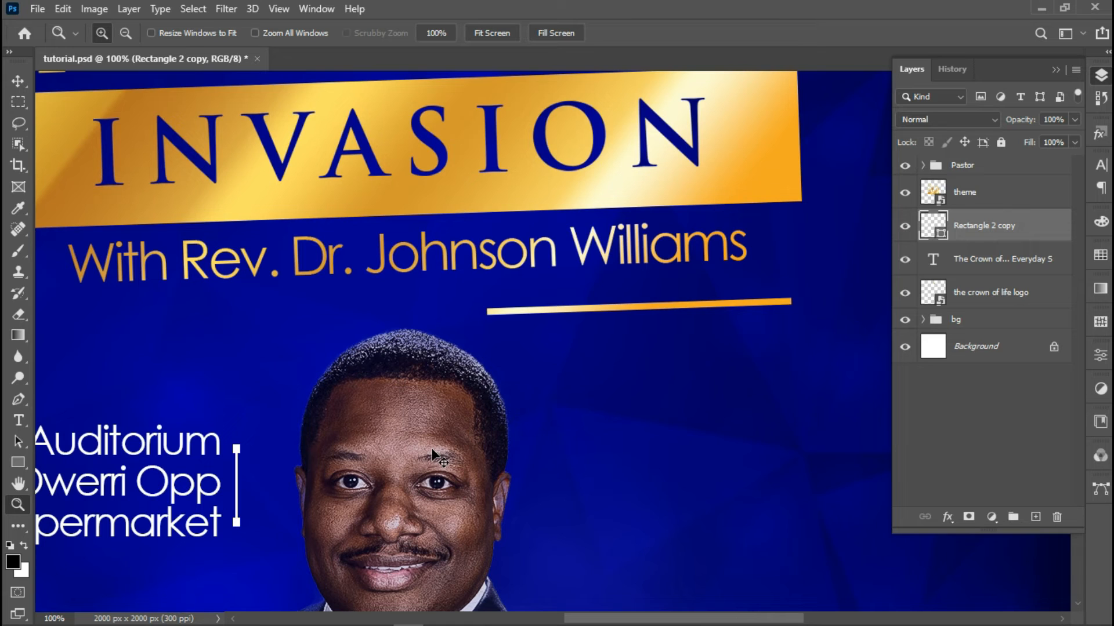
key(ctrl+z)
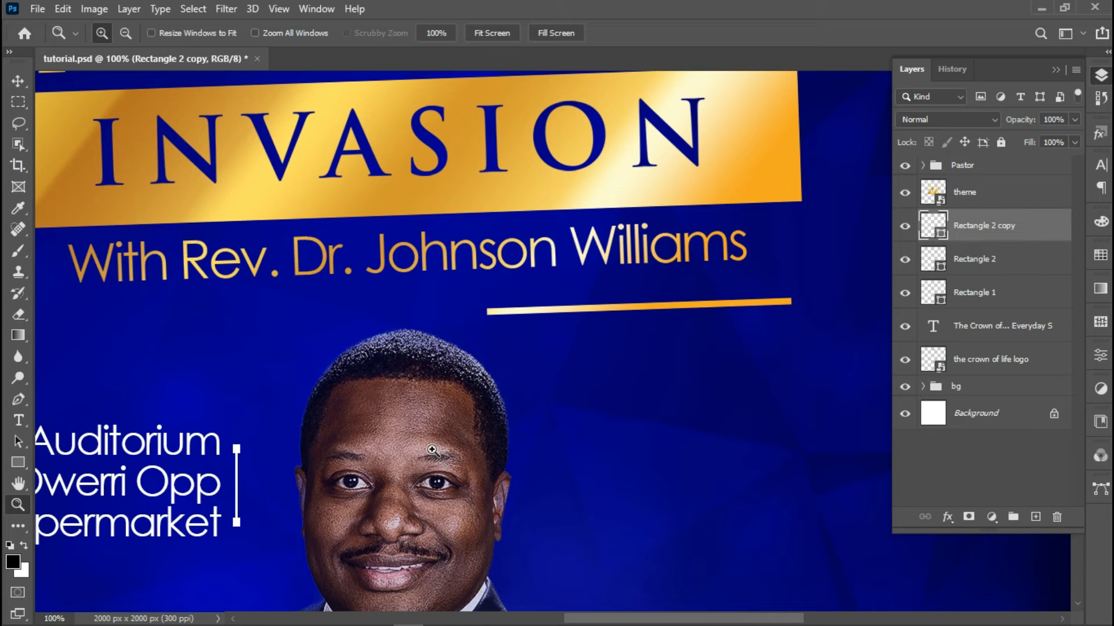
click(904, 231)
click(903, 231)
right_click(966, 227)
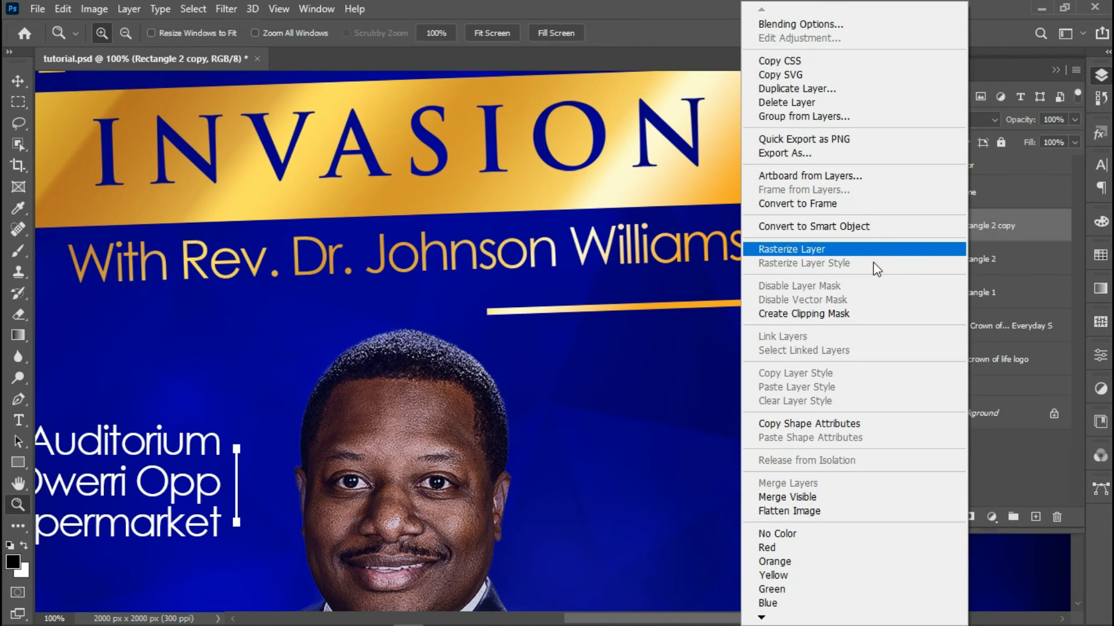
click(1023, 257)
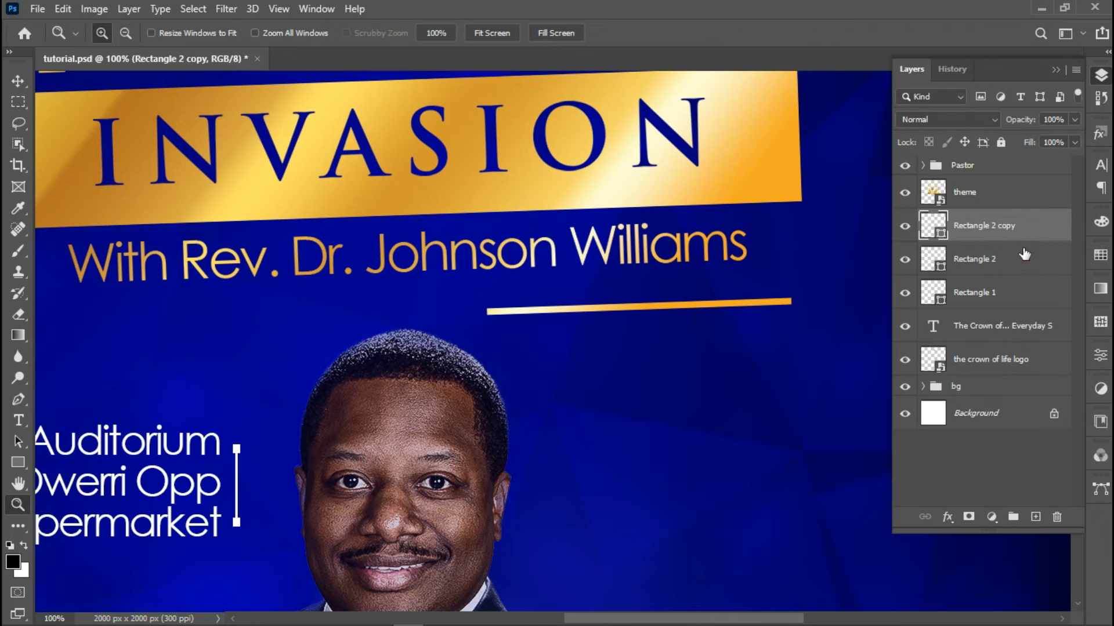
Reselect the three rectangle layers as one Rectangle 2 copy layer and rasterize it
shift+click(1018, 261)
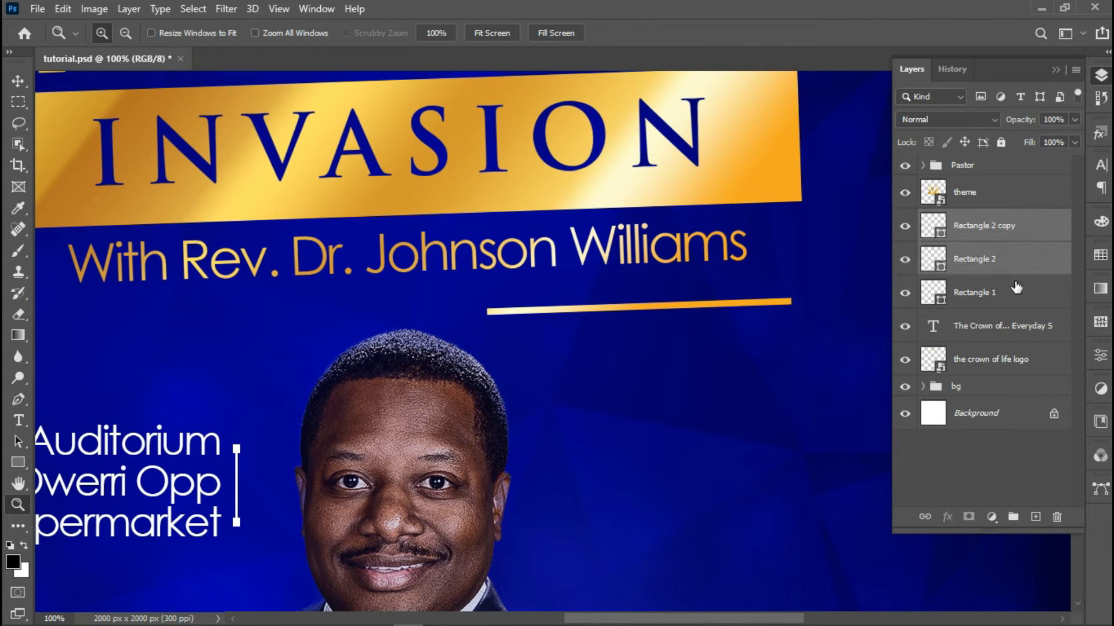
shift+click(1014, 291)
click(1002, 230)
right_click(1000, 227)
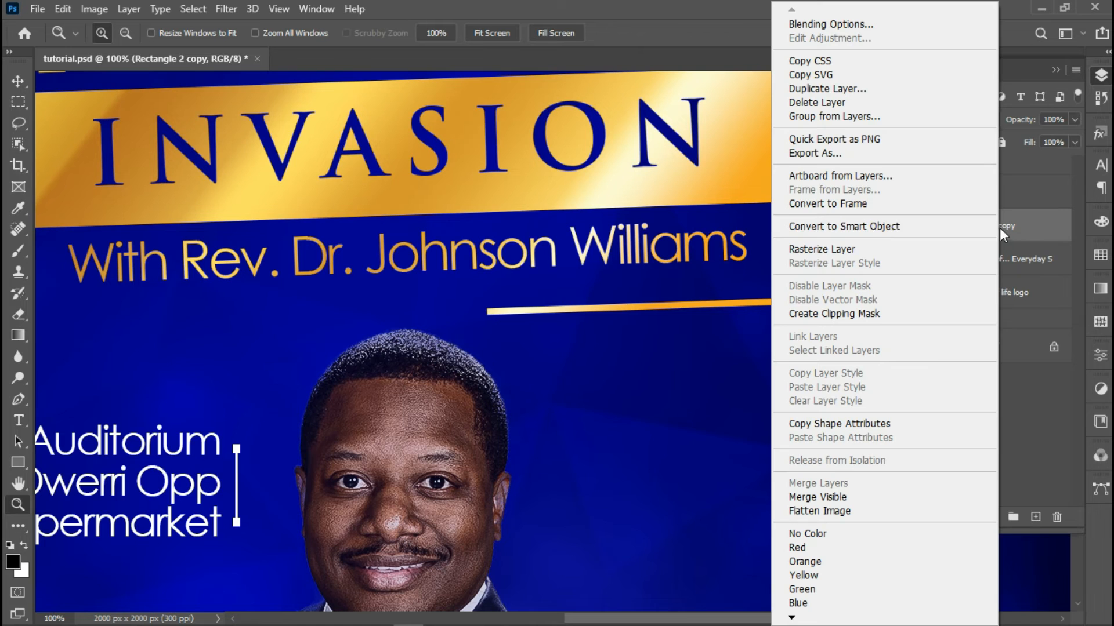
click(879, 250)
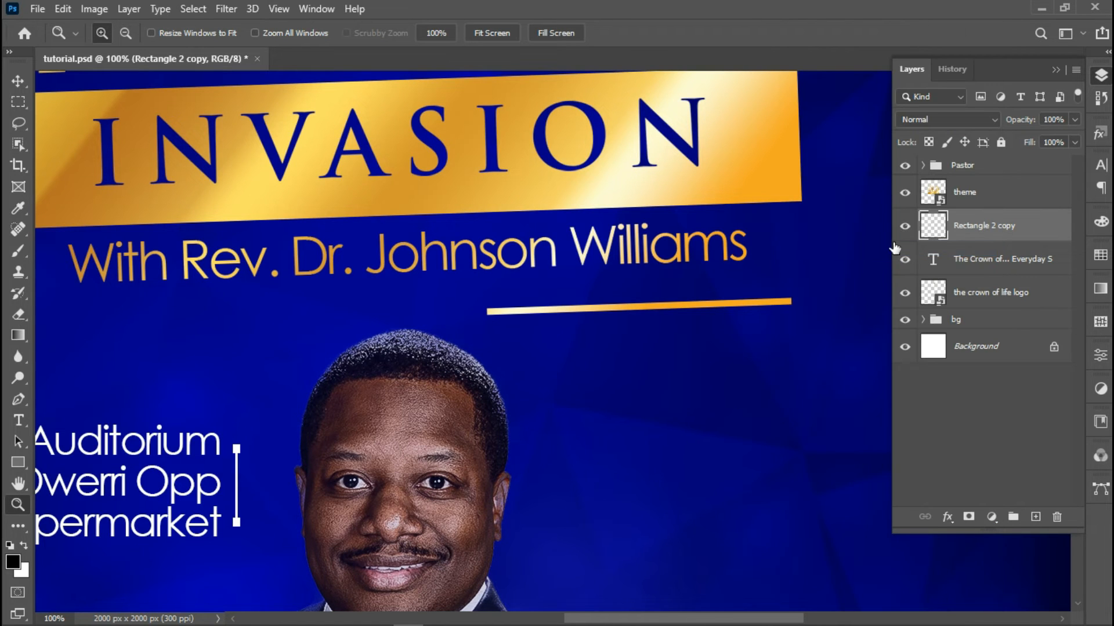
Add a Color Overlay in banner gold #c99428 at 93% opacity to the bracket layer
right_click(1012, 236)
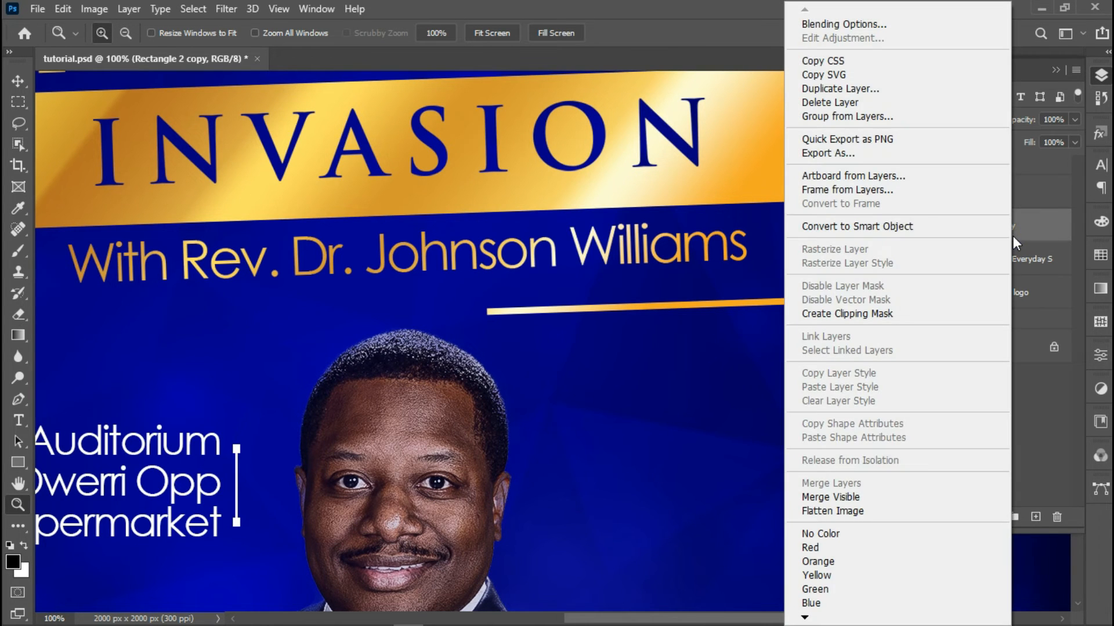
click(897, 26)
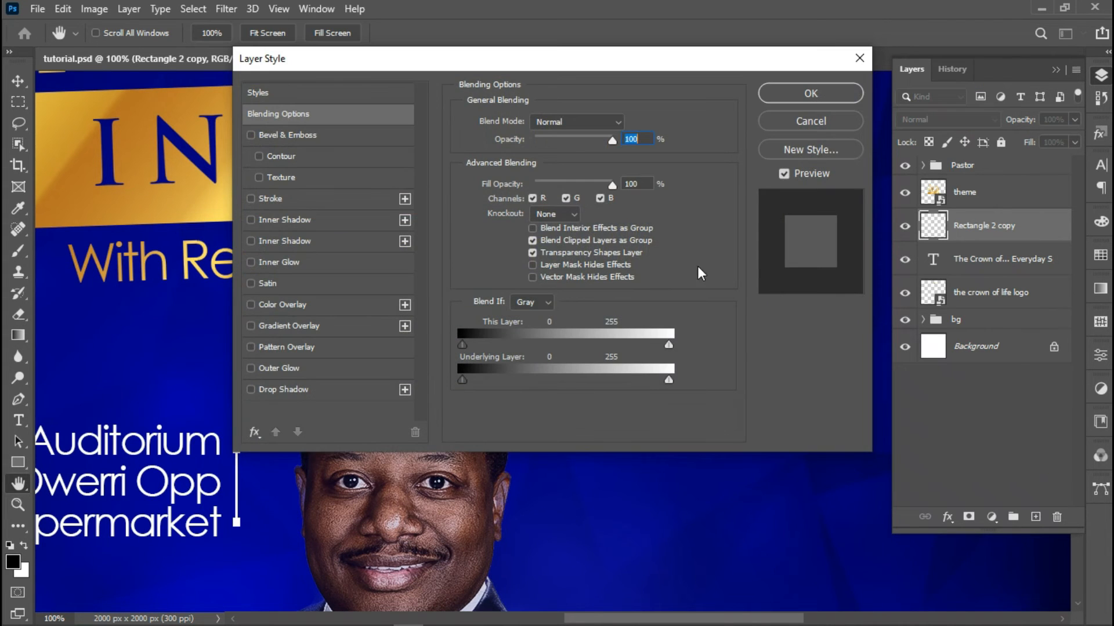
drag(362, 68, 567, 114)
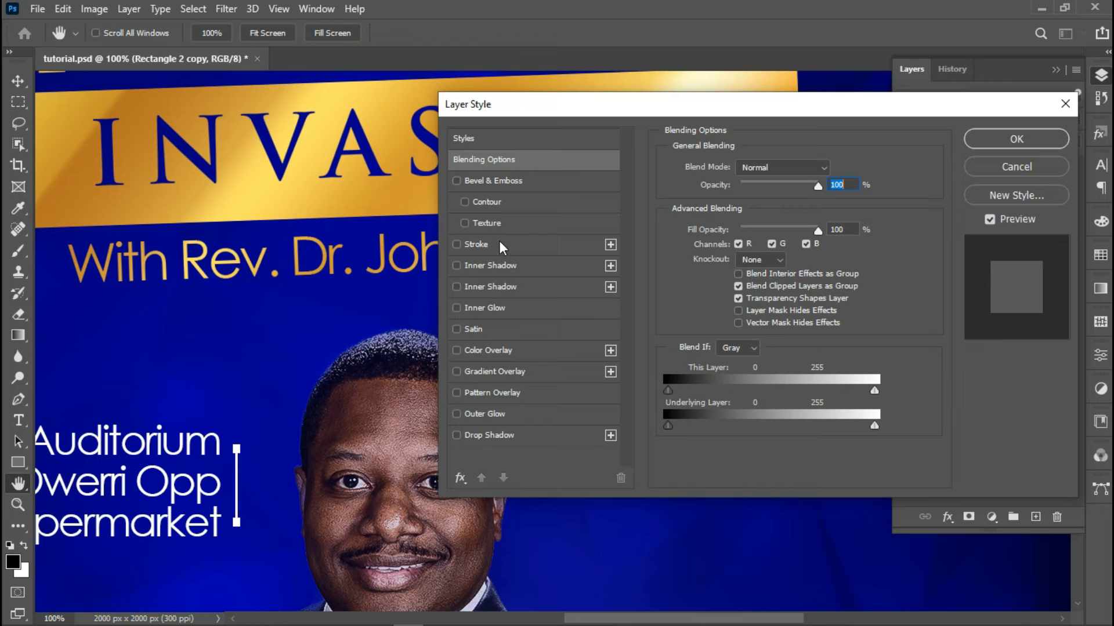
click(499, 354)
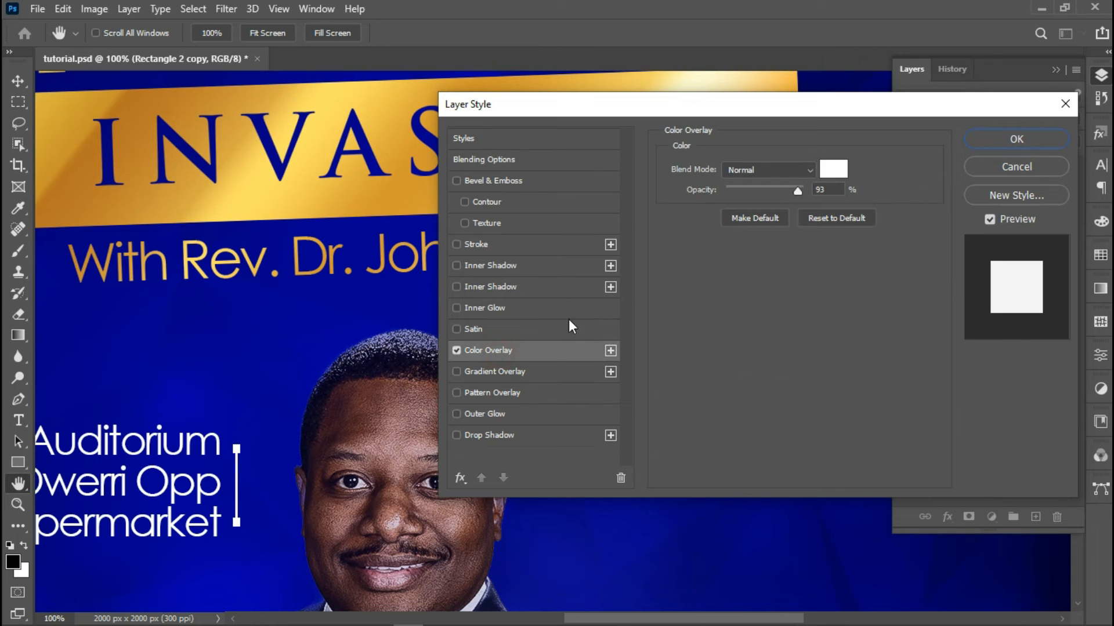
click(833, 169)
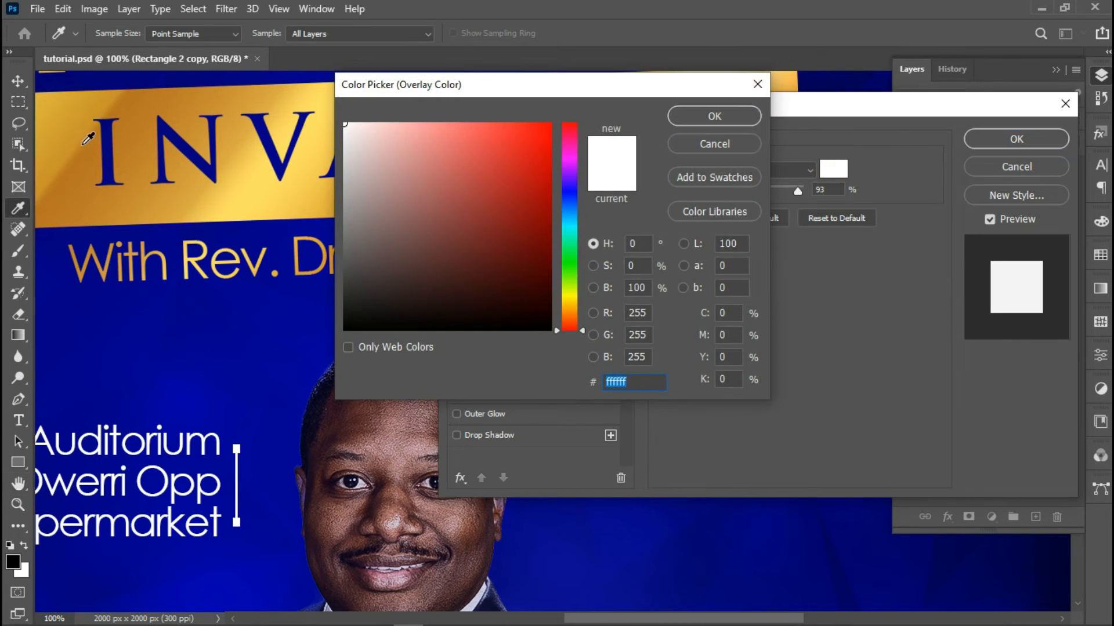
click(76, 139)
click(671, 122)
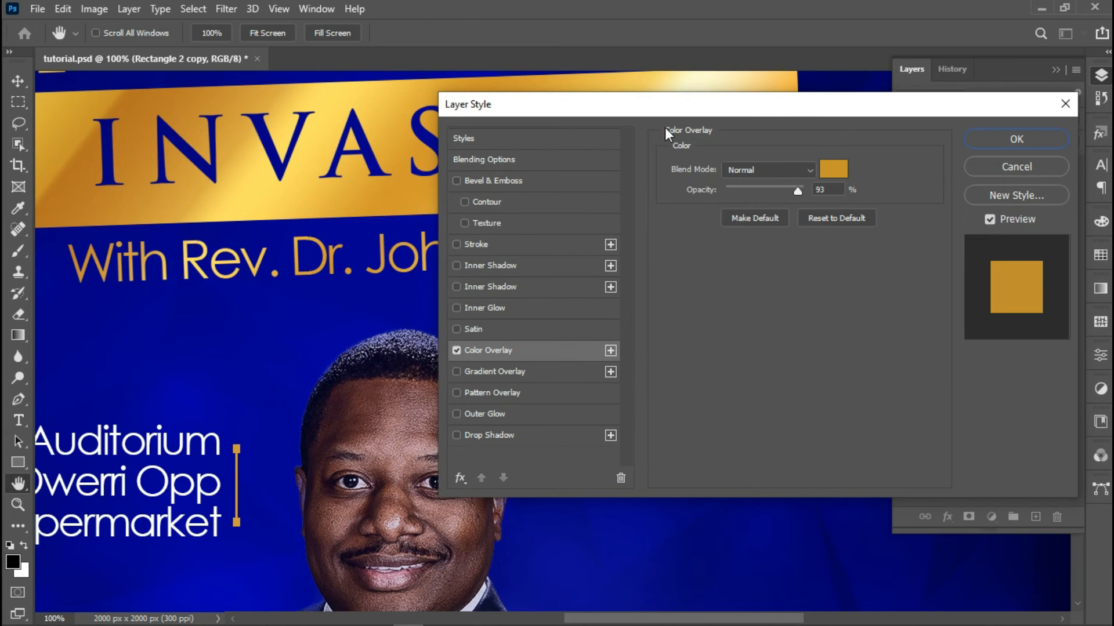
click(1039, 144)
Zoom out to the whole flyer and nudge the thin vertical line slightly right
key(z)
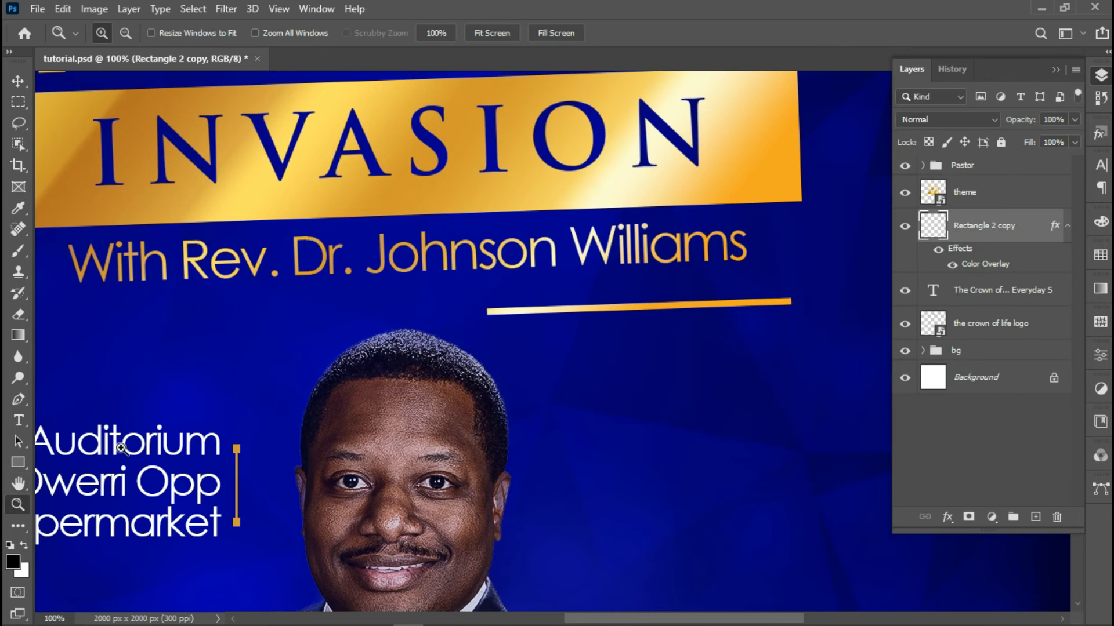
key(alt)
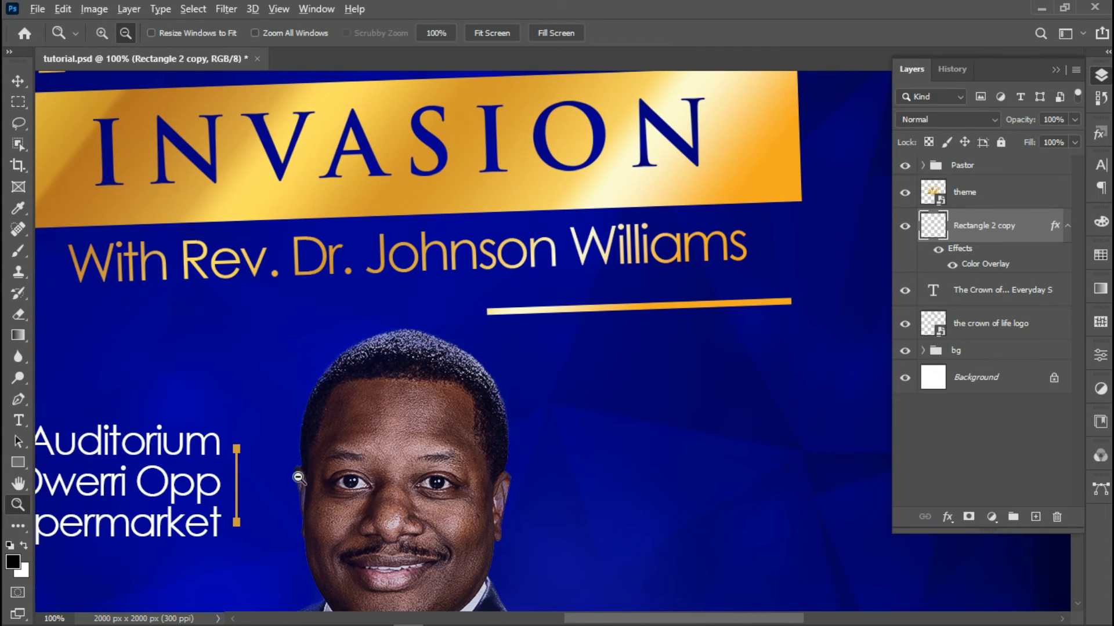
click(340, 481)
click(386, 485)
click(385, 485)
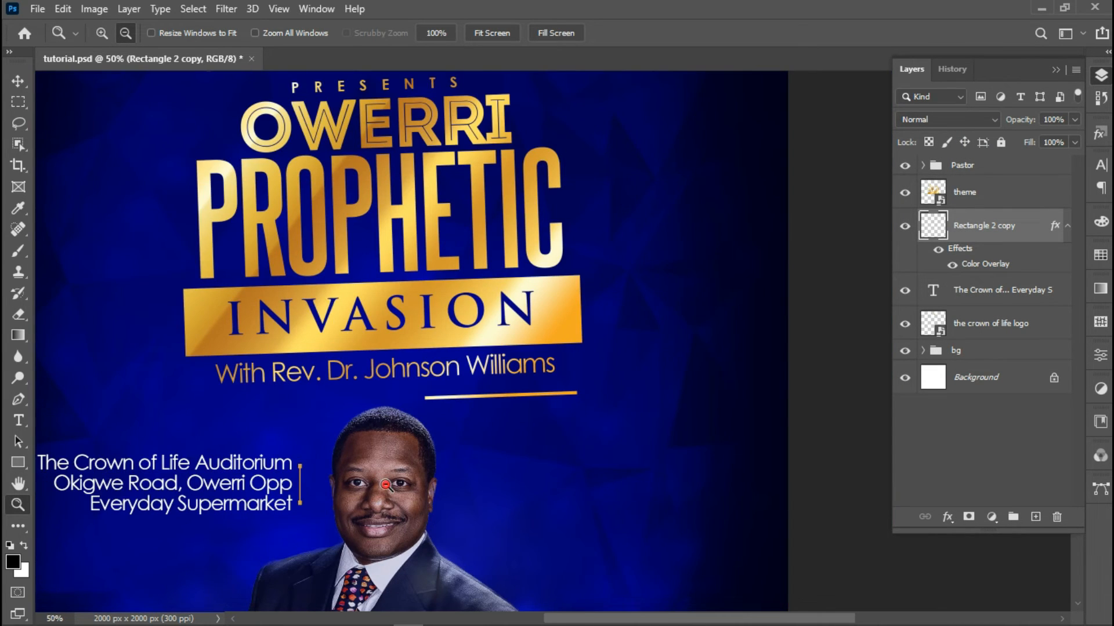
click(386, 485)
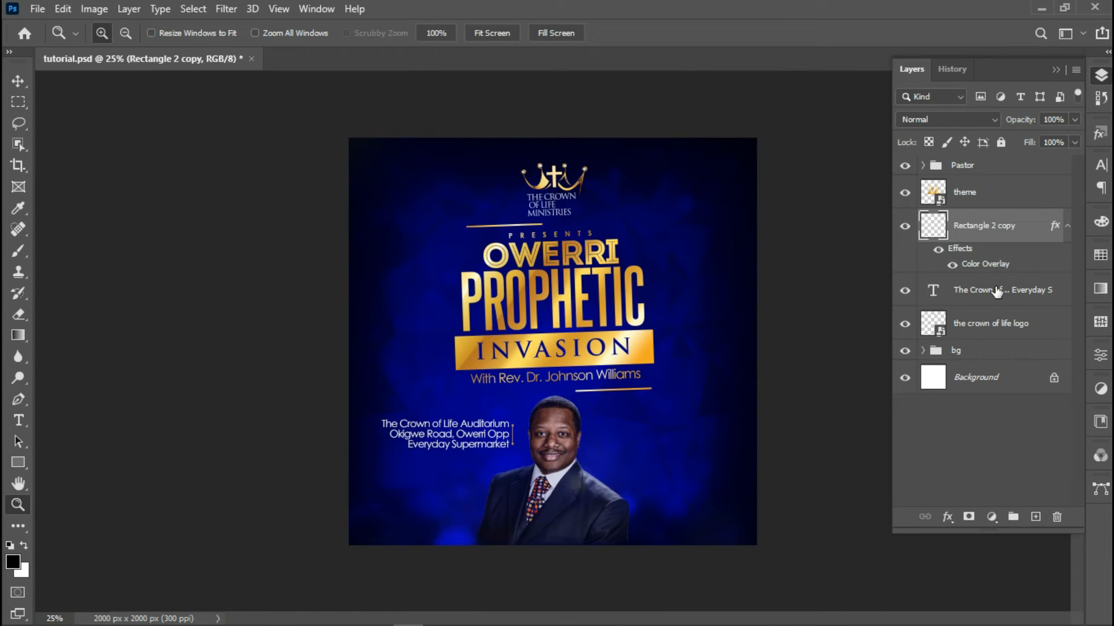
key(v)
key(shift+Right)
key(shift+Right)
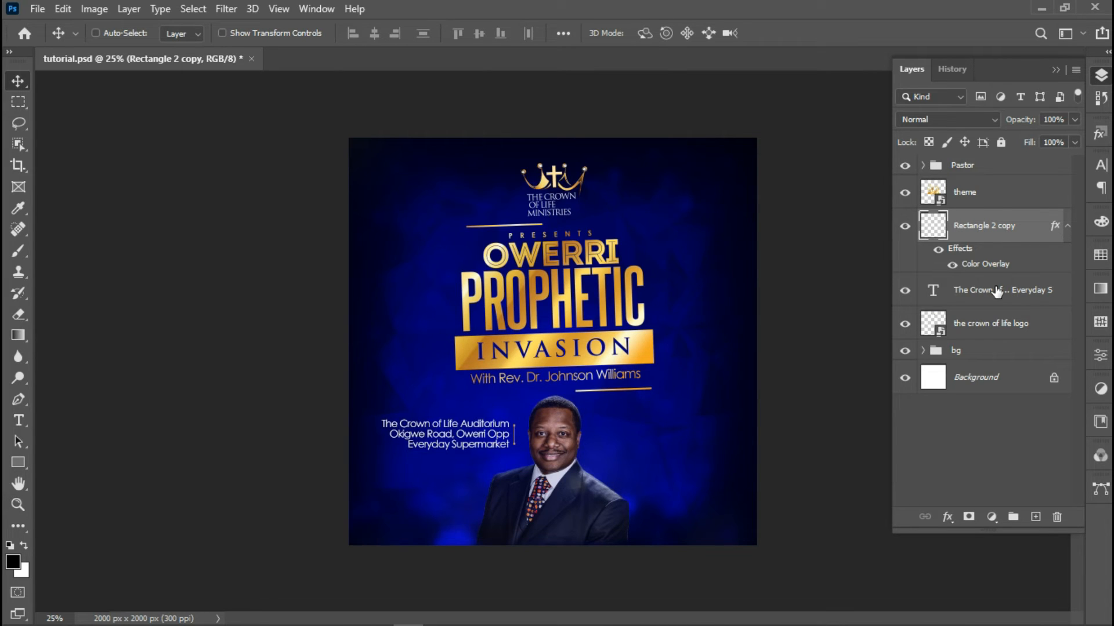
Duplicate the thin line and position the copy right of the pastor's head
key(ctrl)
ctrl+click(995, 291)
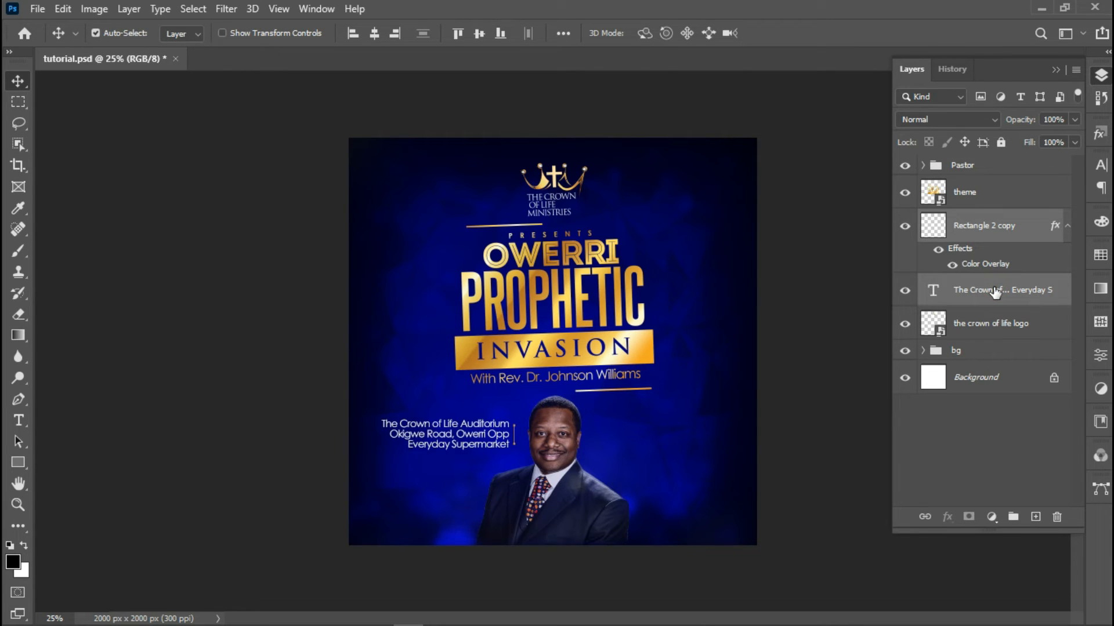
click(1005, 226)
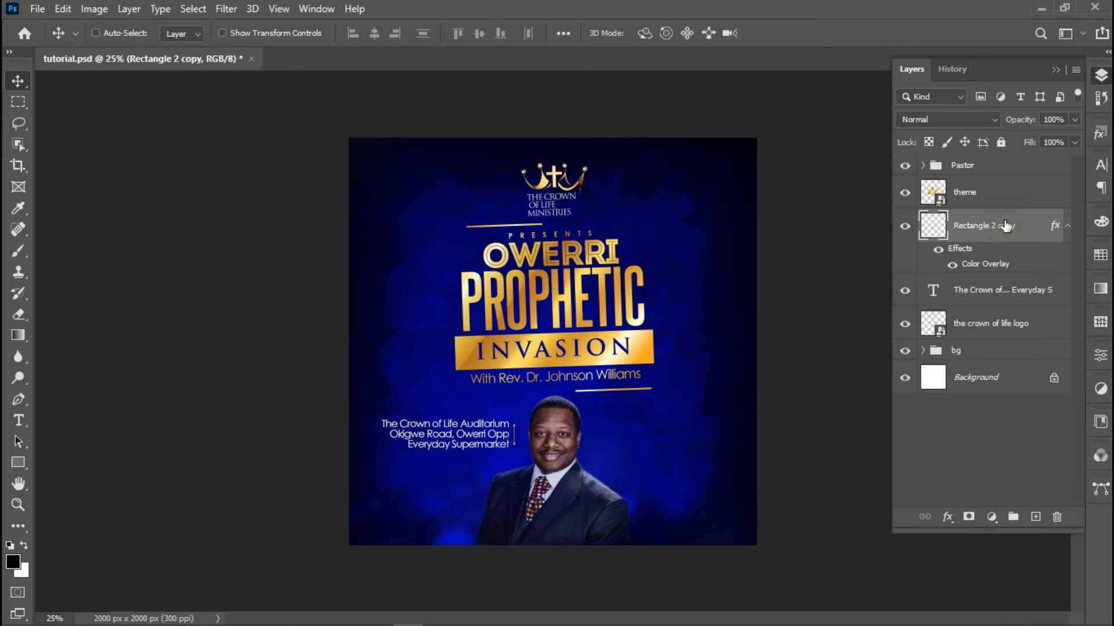
key(ctrl+j)
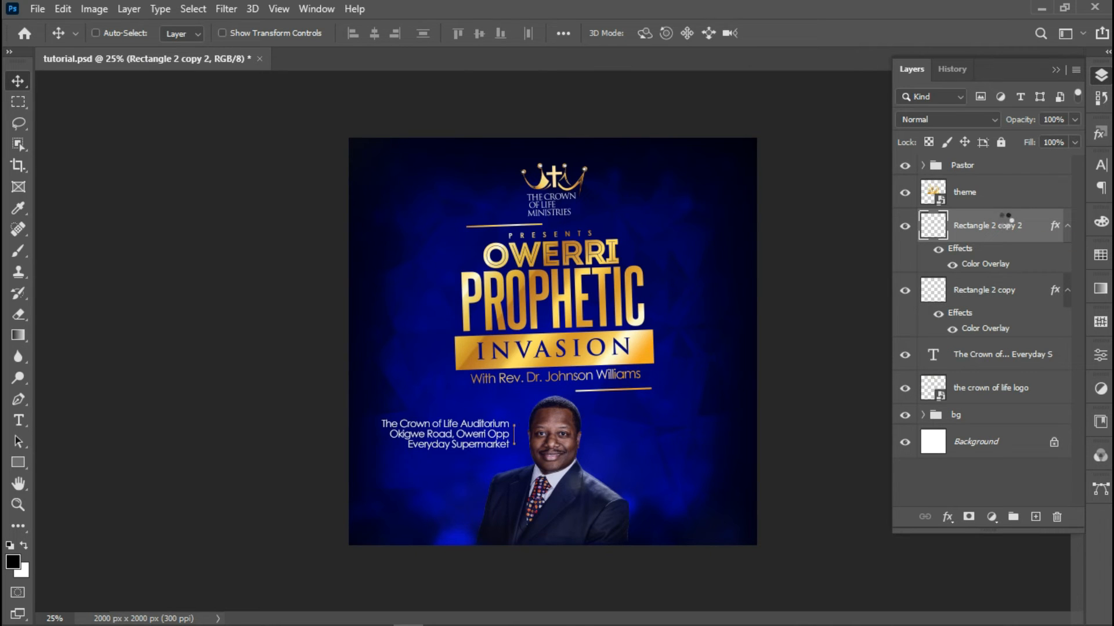
key(shift+Right)
key(shift+Right)
key(shift+Right)
key(shift+Right)
key(shift+Right)
key(shift+Right)
key(shift+Right)
key(shift+Right)
key(shift+Right)
key(shift+Right)
key(shift+Right)
key(shift+Right)
key(shift+Right)
key(shift+Right)
key(shift+Right)
key(shift+Right)
key(shift+Right)
key(shift+Right)
key(shift+Right)
key(shift+Right)
key(shift+Right)
key(shift+Right)
key(shift+Right)
key(shift+Right)
key(shift+Right)
key(shift+Right)
key(shift+Left)
Group both lines as Group 1 and align it to the canvas's horizontal centre
ctrl+click(1018, 294)
key(ctrl+g)
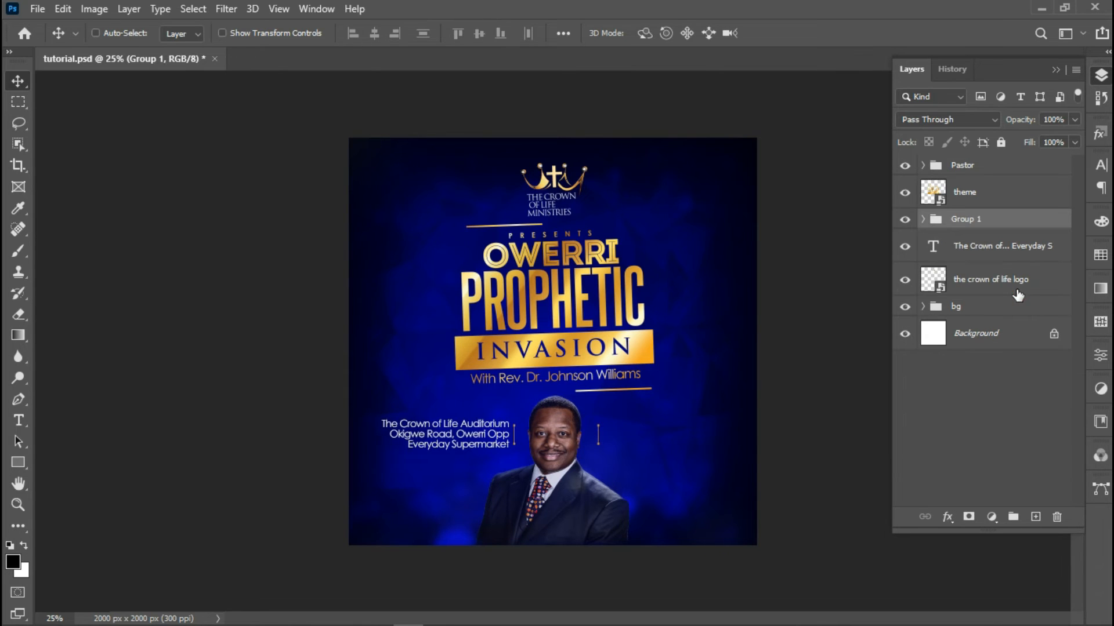
key(a)
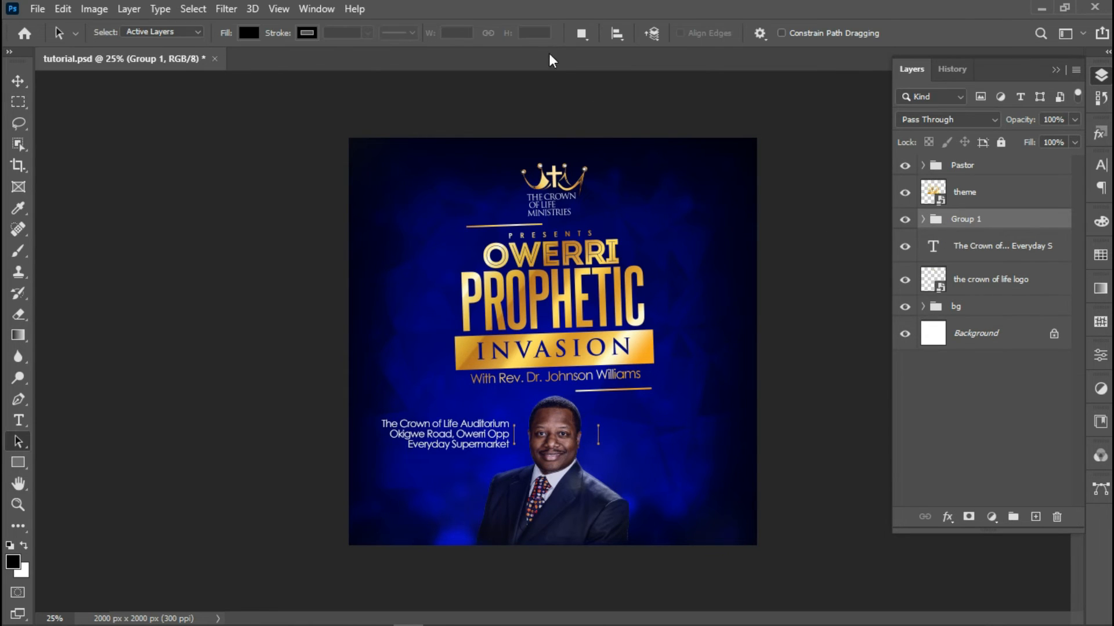
click(19, 81)
key(ctrl+a)
click(374, 33)
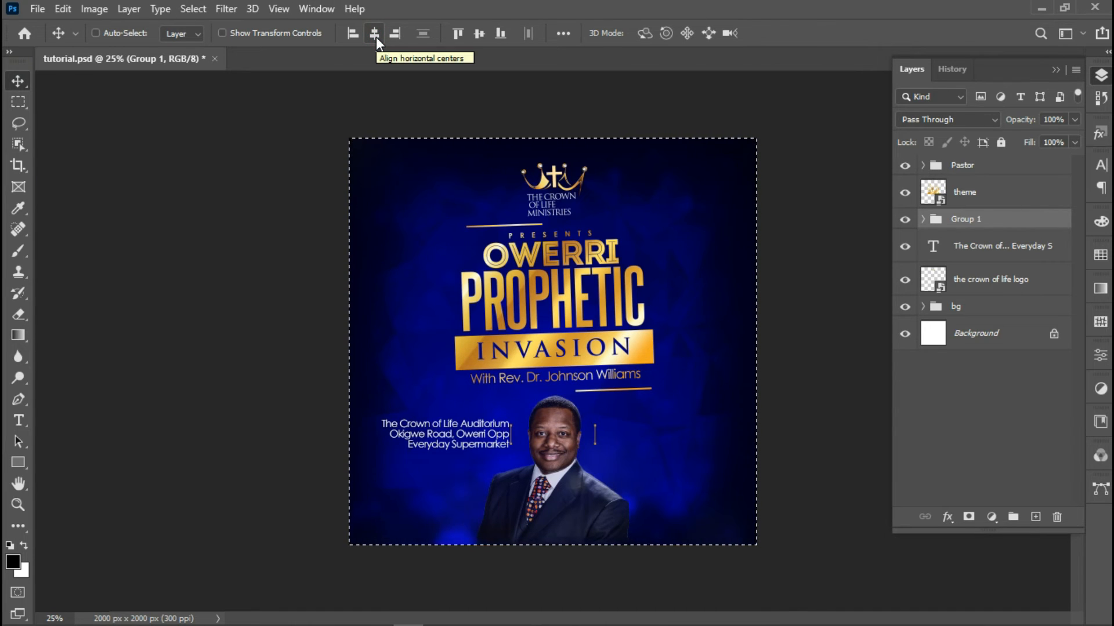
key(ctrl+d)
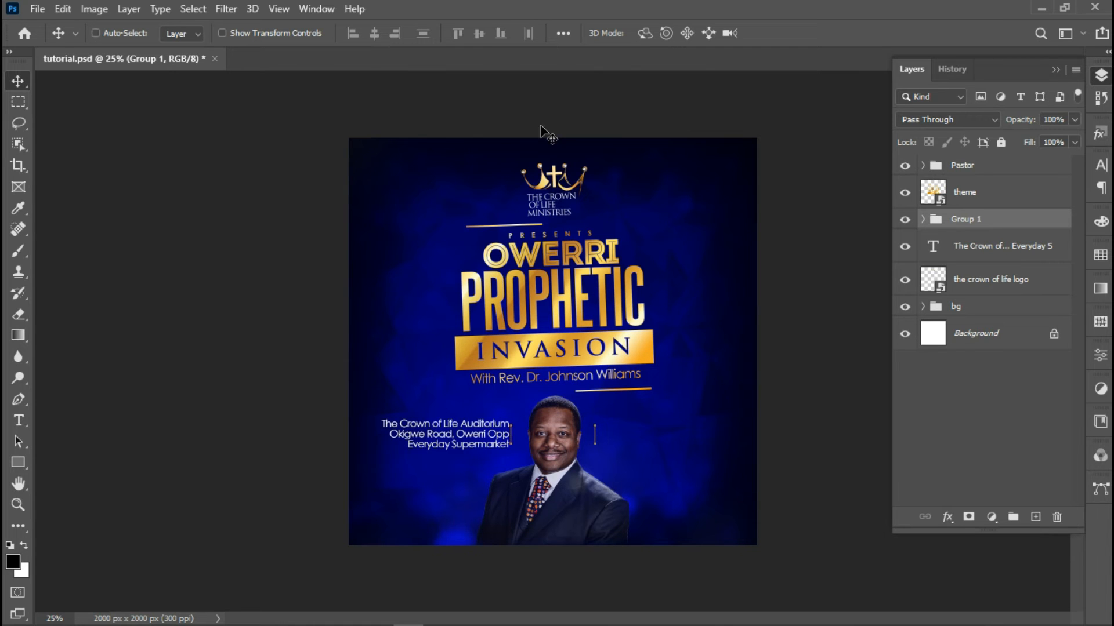
Nudge the venue address, duplicate it, and move the copy right of the pastor
click(1011, 244)
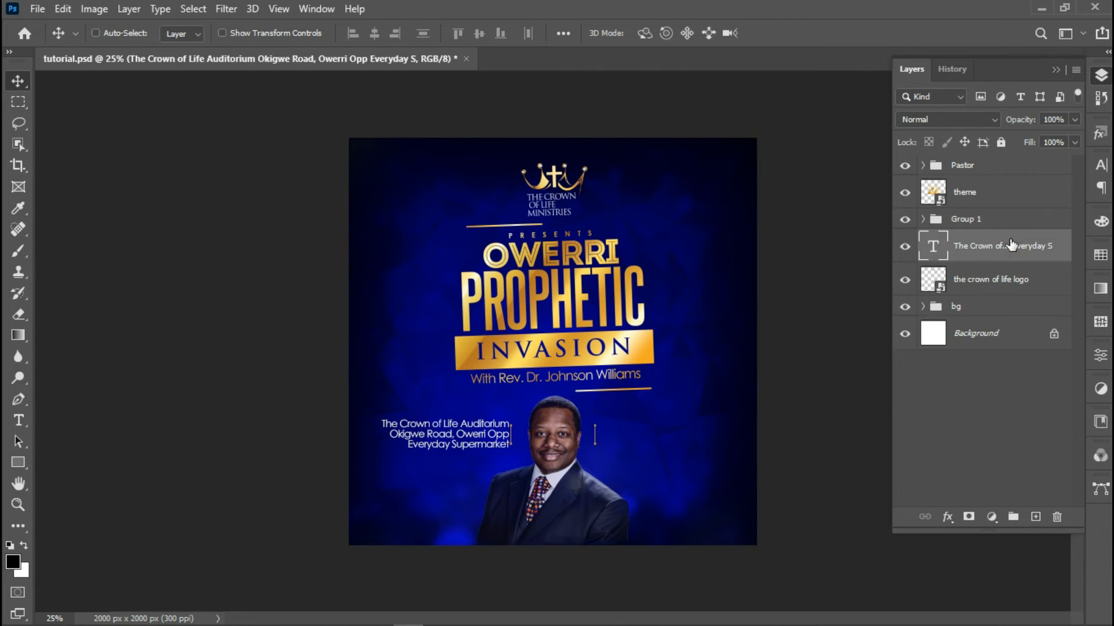
key(Left)
key(Left)
key(Left)
key(Left)
key(Left)
key(Left)
key(Down)
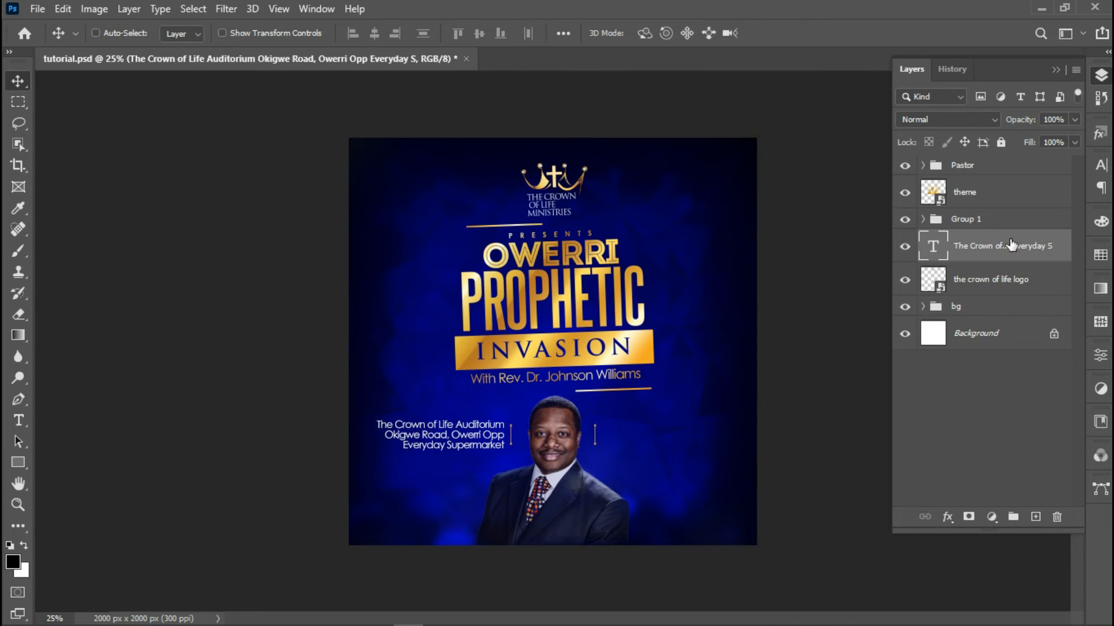
key(Up)
key(Right)
key(Right)
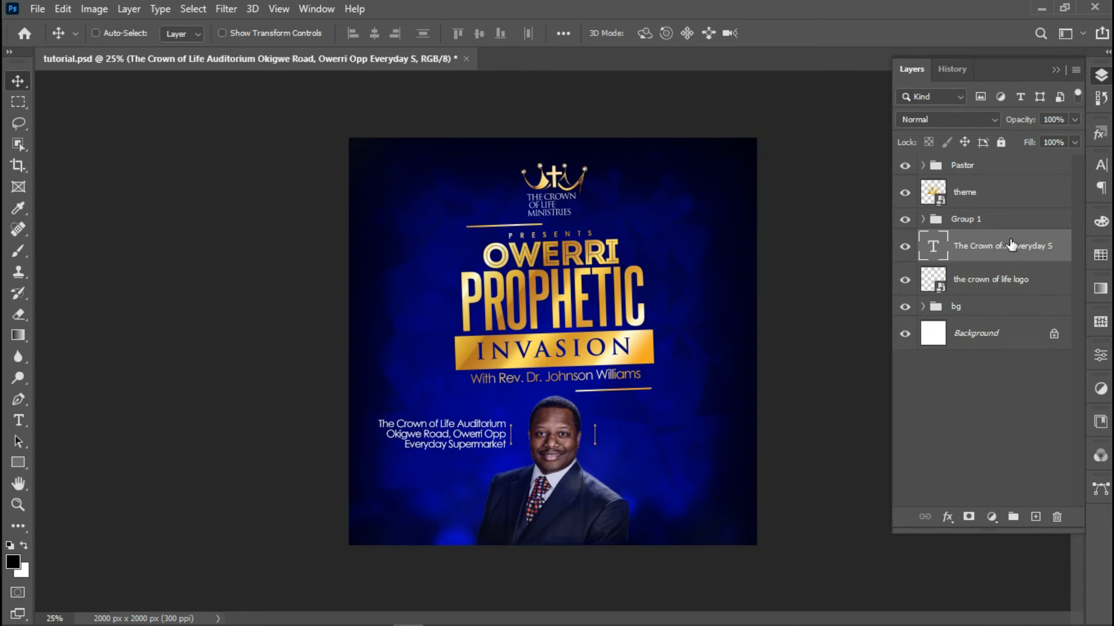
key(ctrl)
key(ctrl+j)
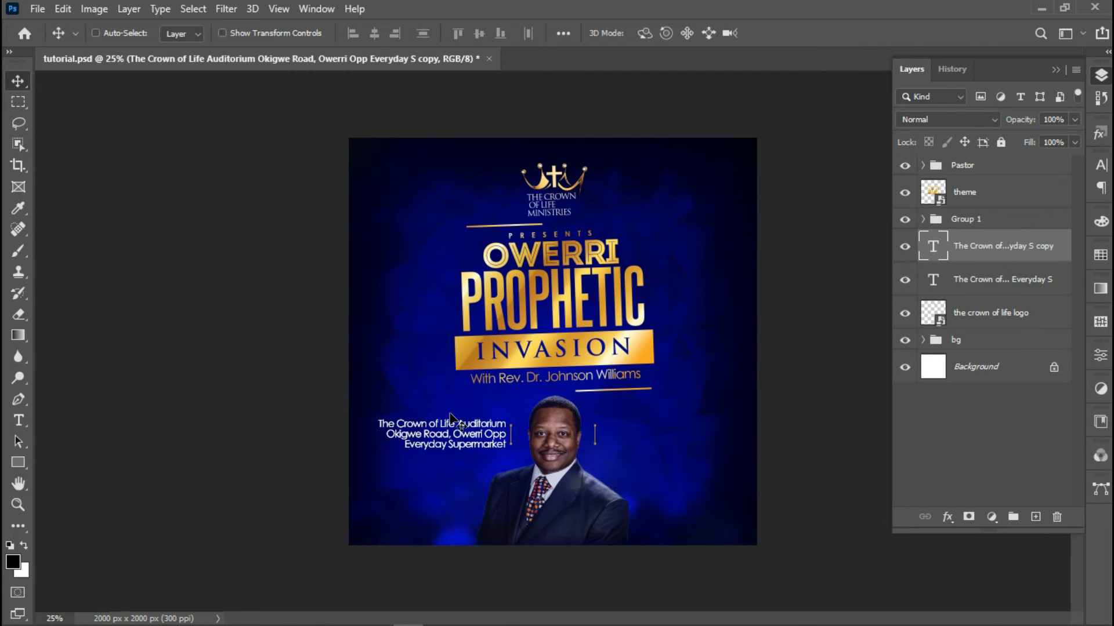
drag(446, 436, 714, 444)
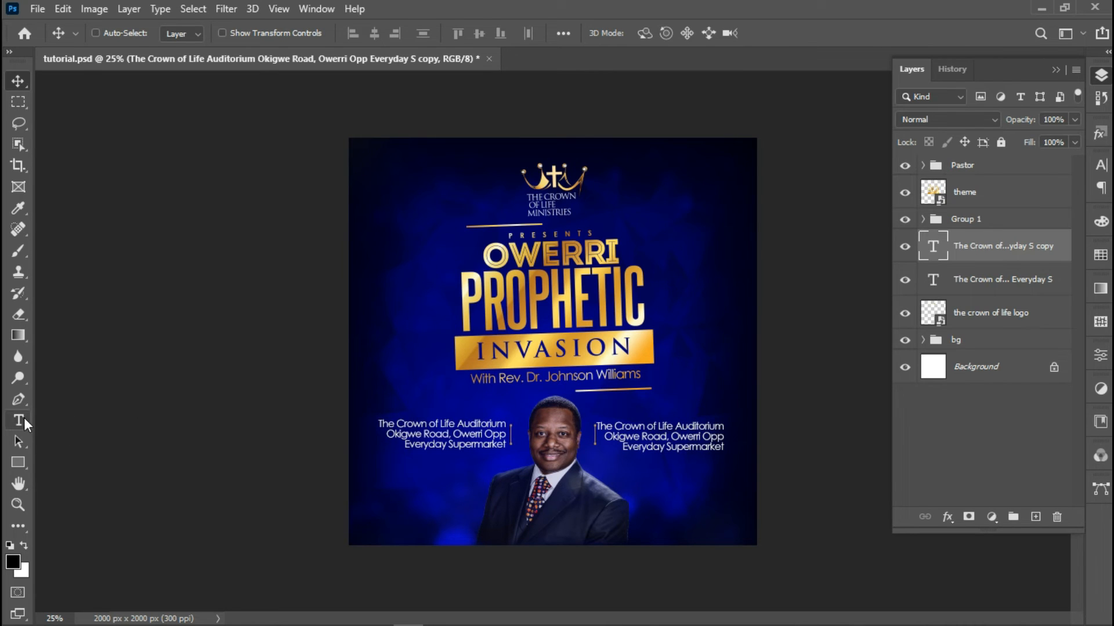
Left-align all lines of the right-side address copy and commit
click(18, 420)
drag(596, 427, 746, 473)
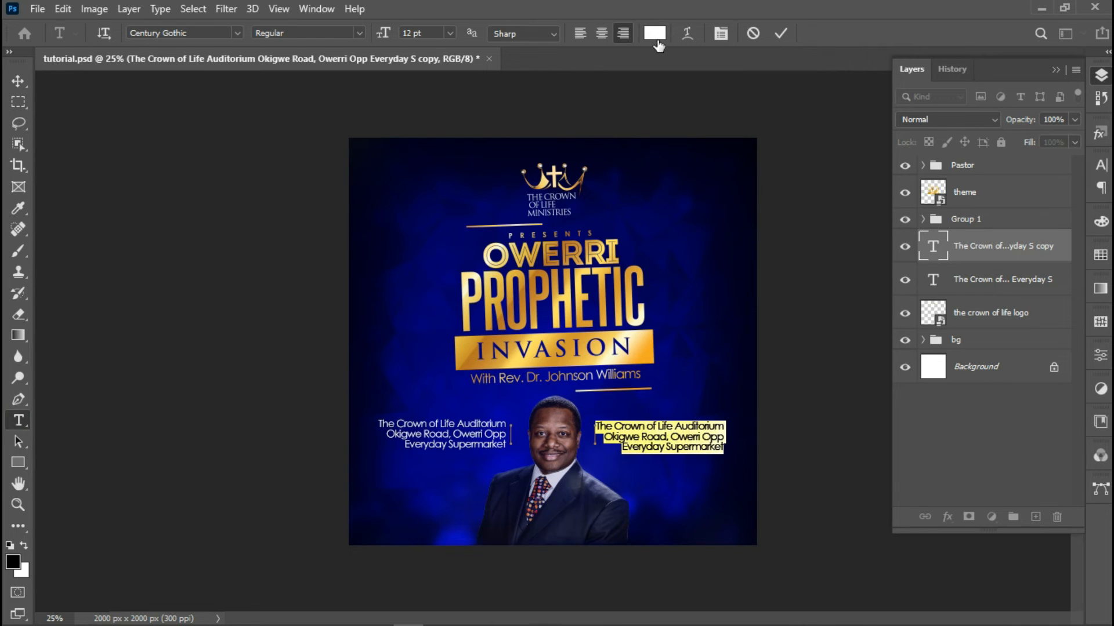
click(577, 35)
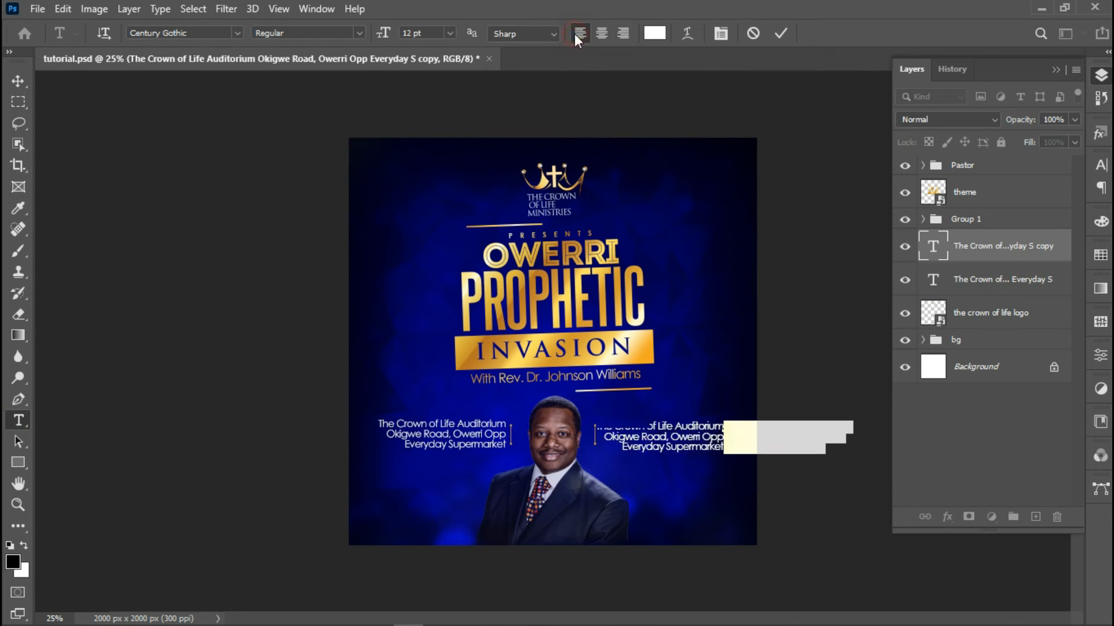
click(779, 33)
click(16, 80)
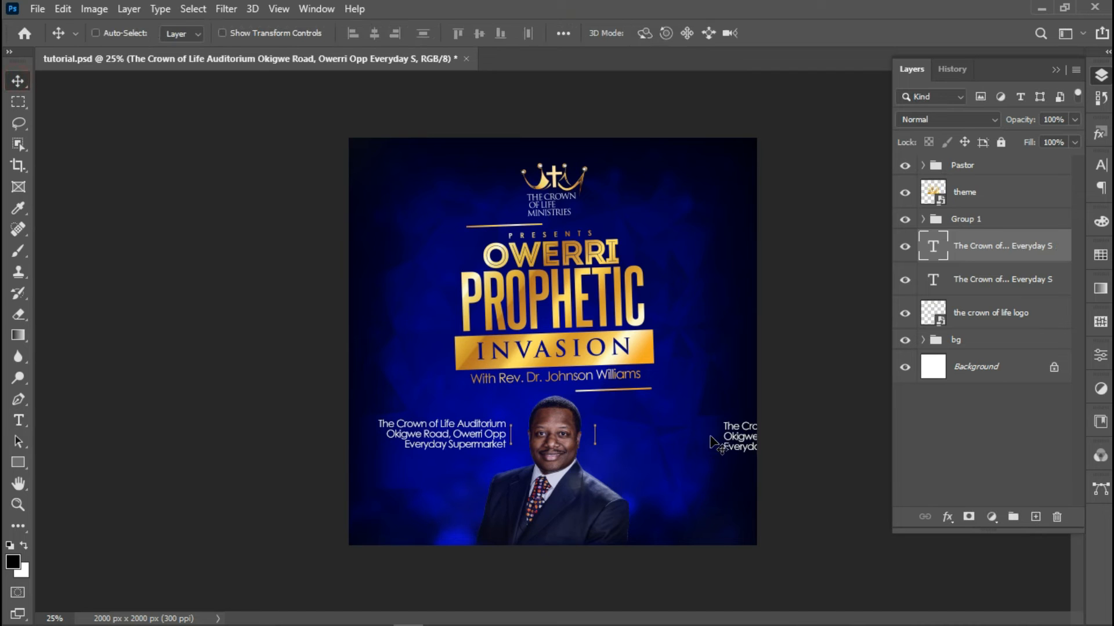
Move the right address copy beside the pastor and align the left address copy with a horizontal guide
drag(723, 447, 608, 442)
right_click(439, 435)
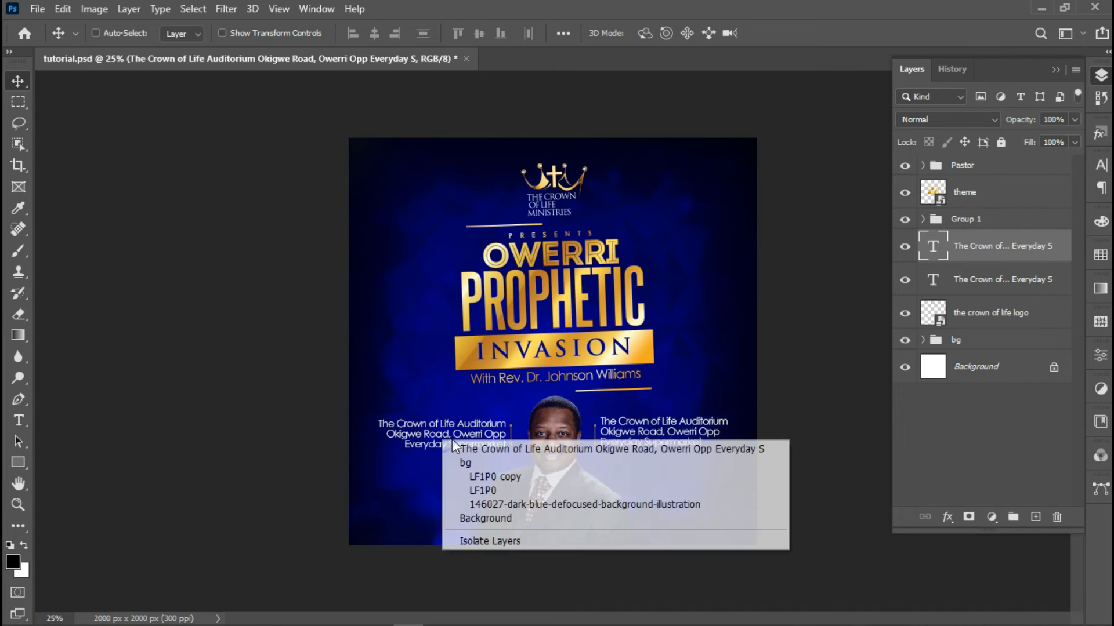
click(525, 448)
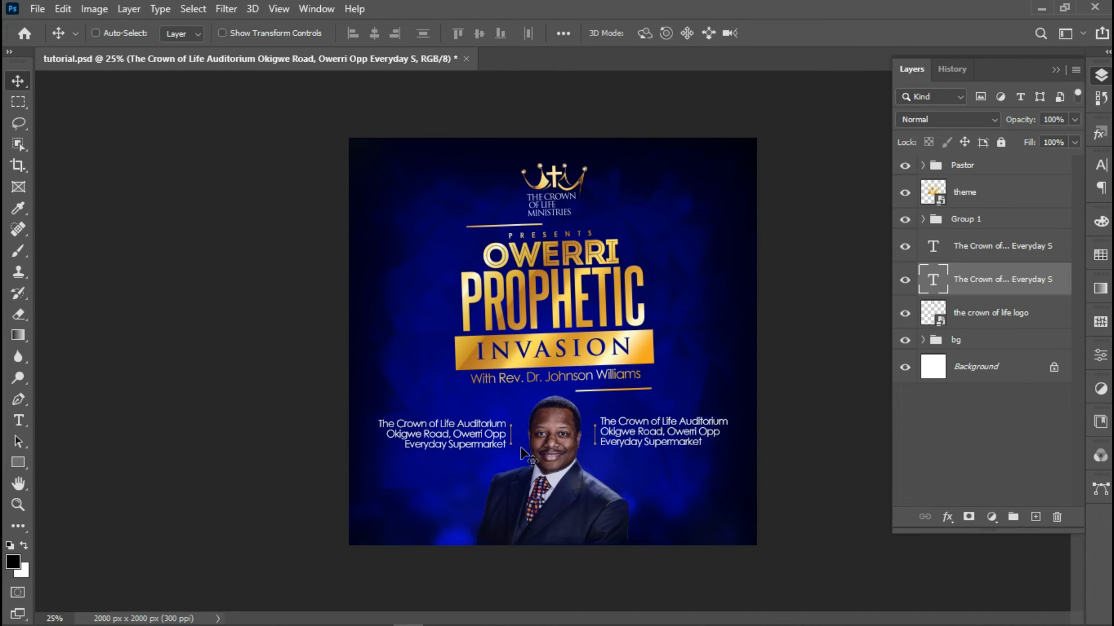
key(ctrl+t)
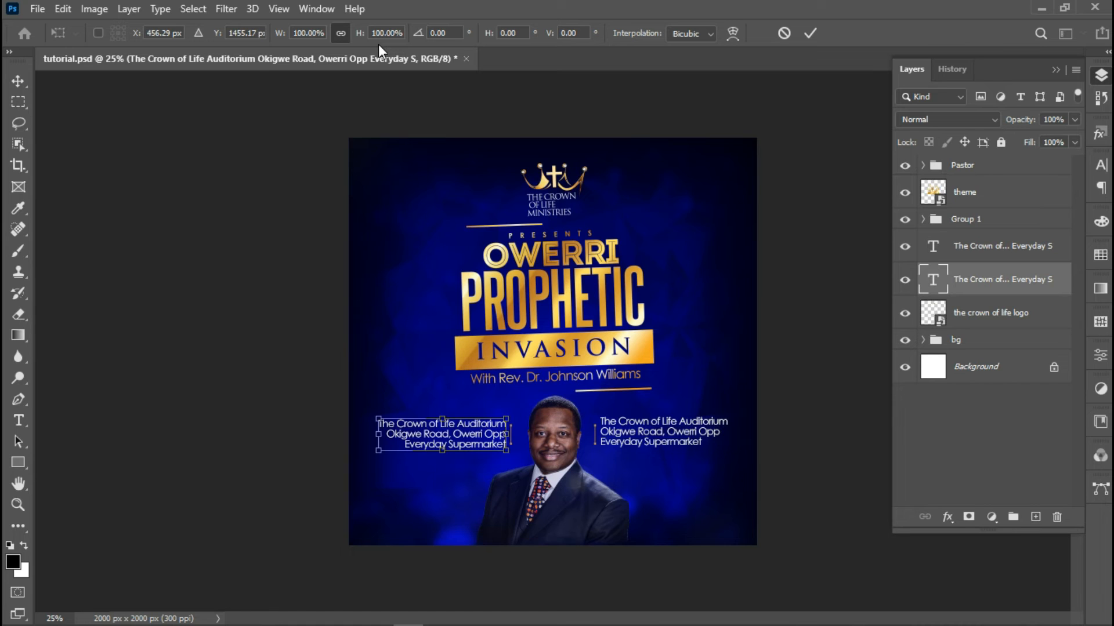
key(ctrl+r)
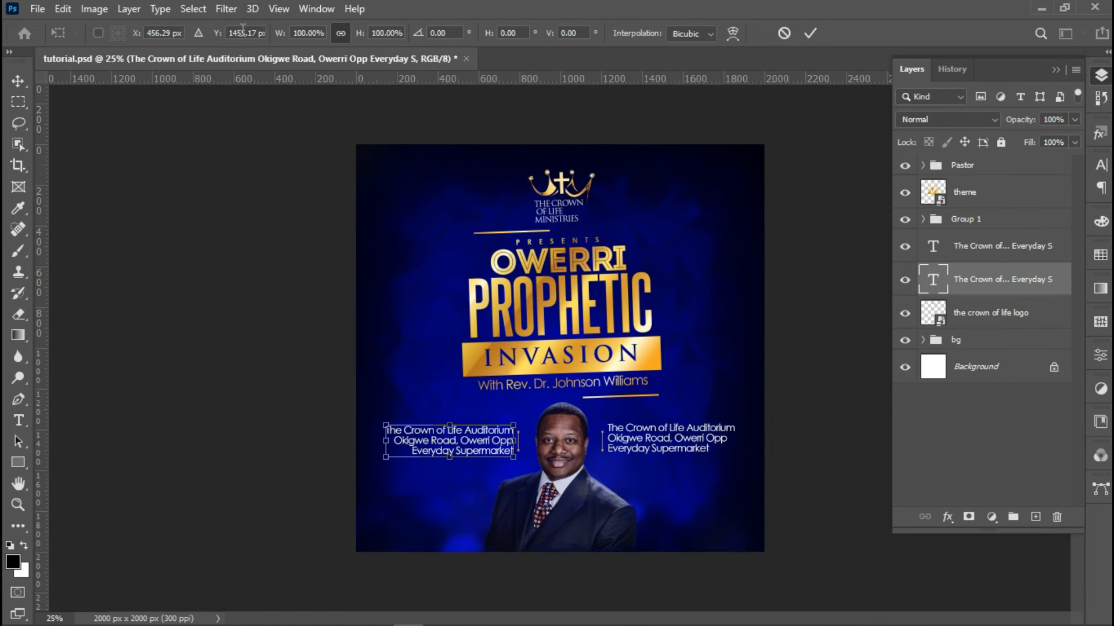
drag(264, 75, 405, 442)
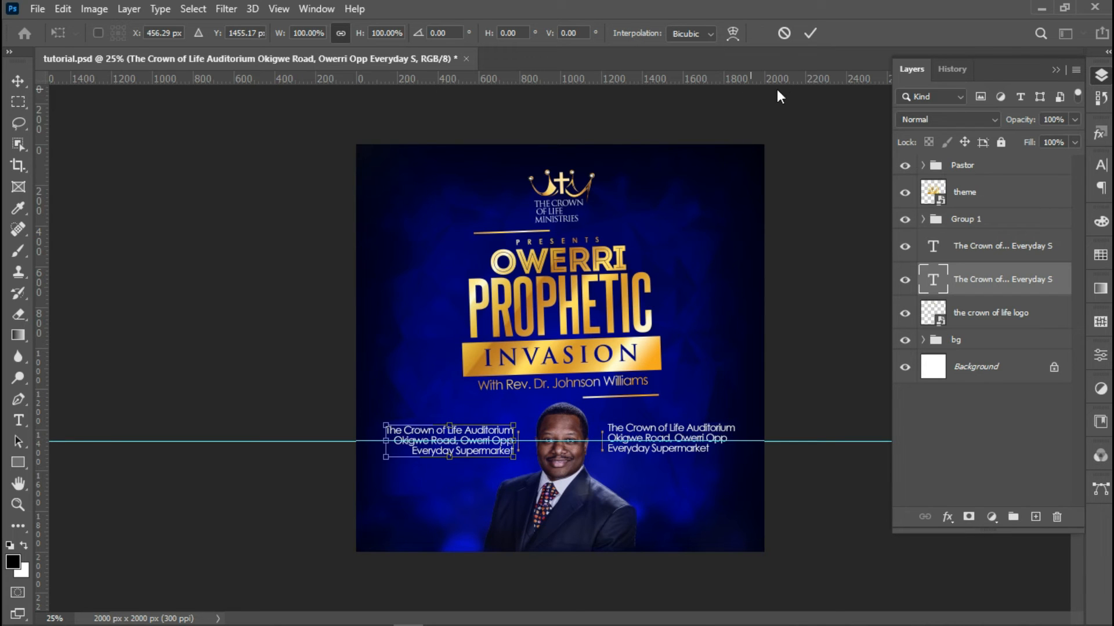
click(810, 34)
Replace the right address text with 'Sunday, 8th May 2021, Time 8:00am, Evening Session 5:00pm'
right_click(706, 430)
click(746, 436)
key(t)
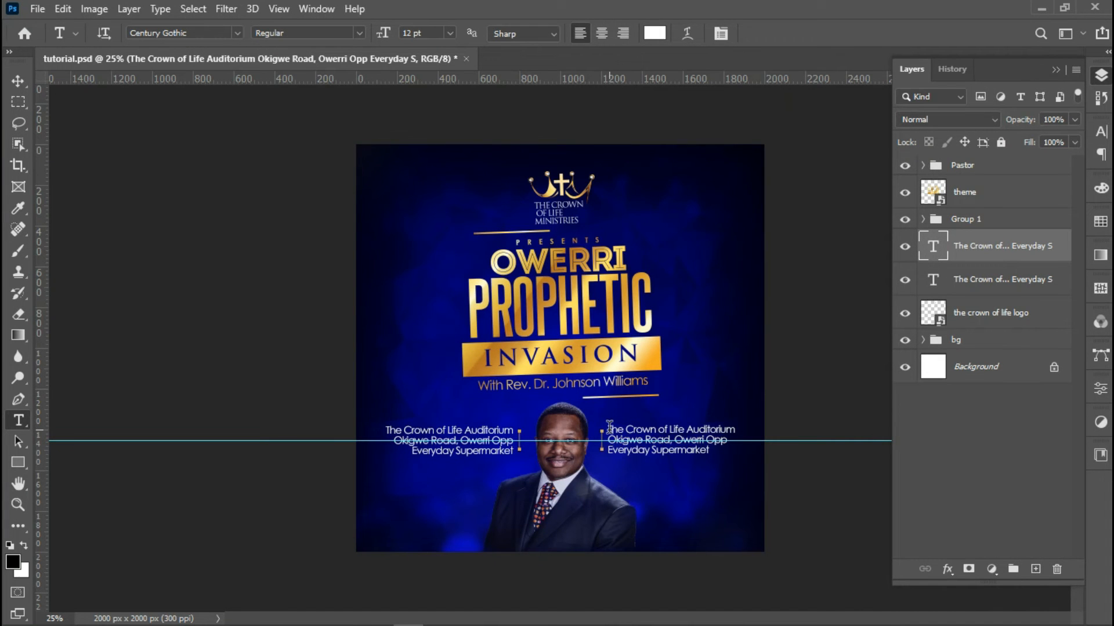
drag(609, 428, 725, 458)
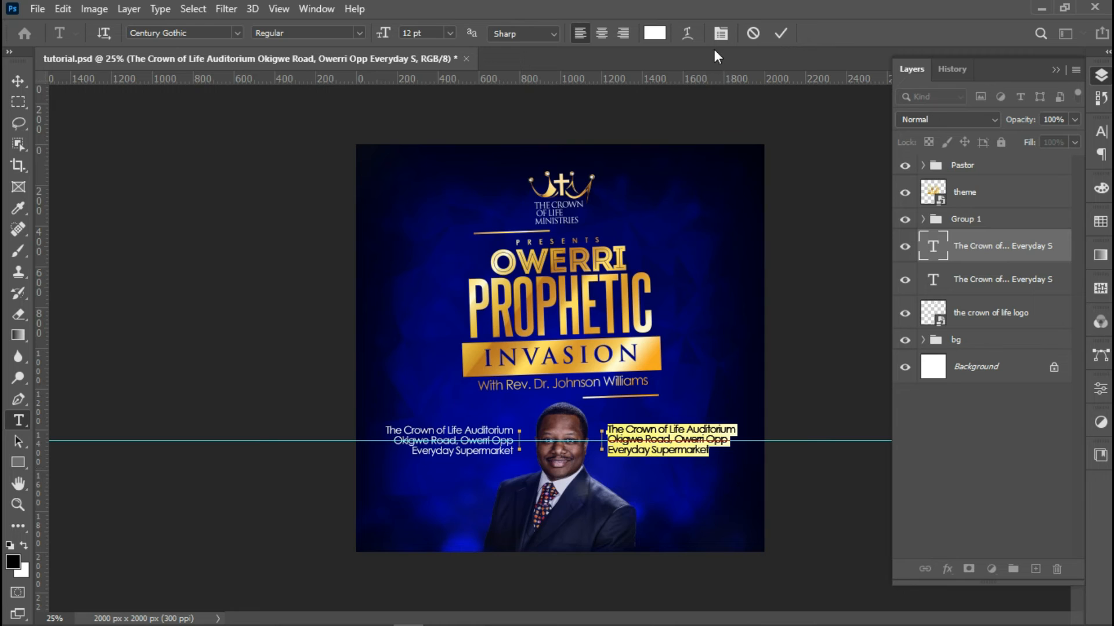
key(BackSpace)
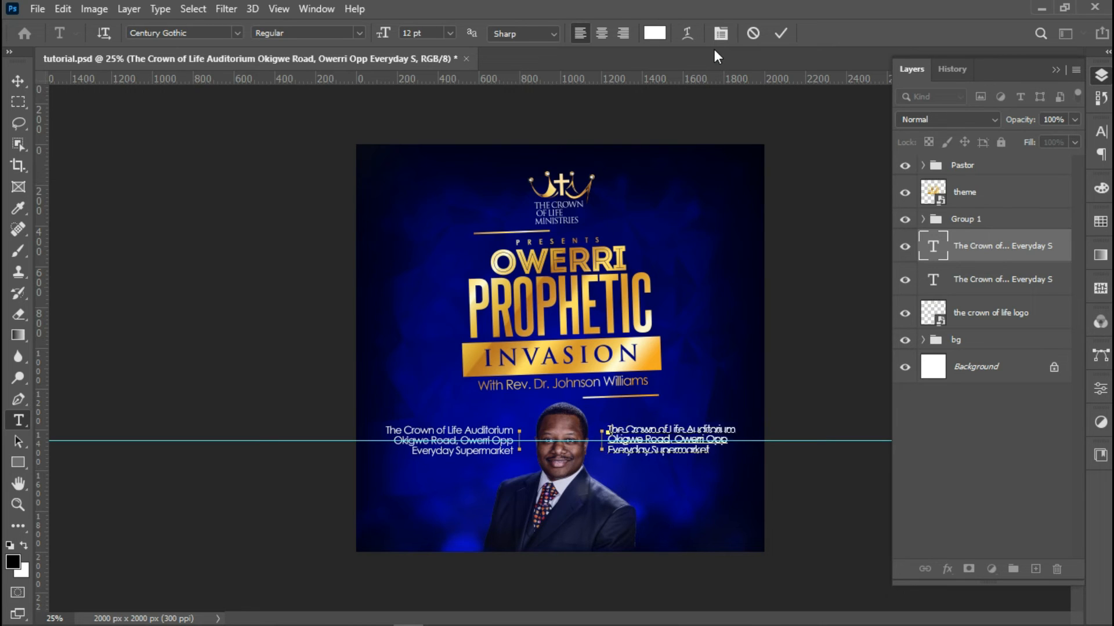
text(Sun)
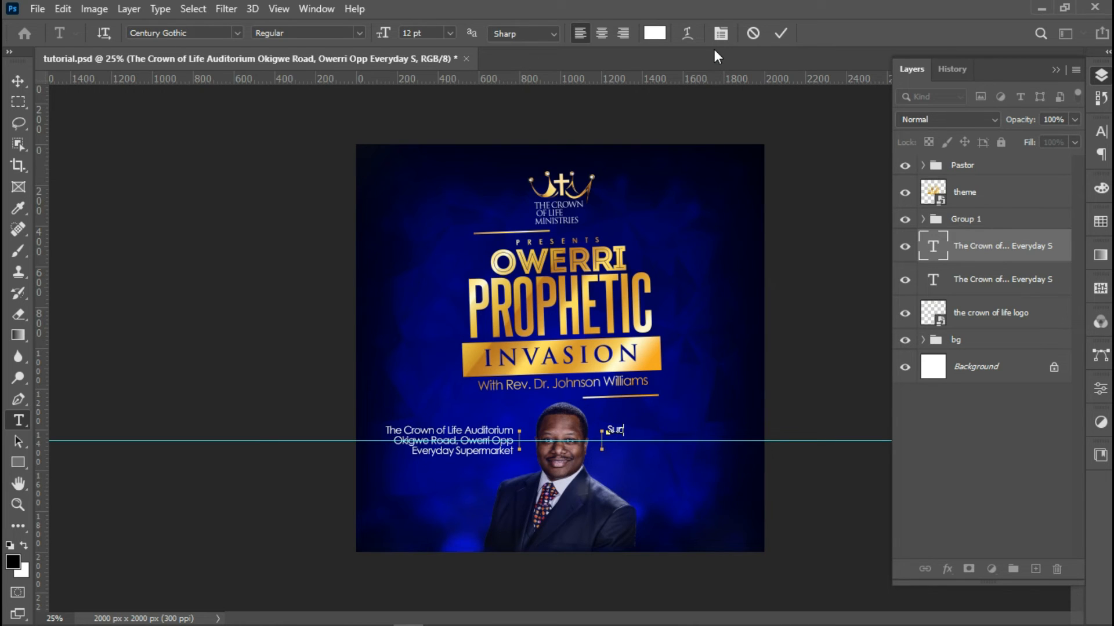
text(day, 8th)
key(BackSpace)
key(BackSpace)
key(BackSpace)
key(BackSpace)
text(8th A)
key(BackSpace)
key(BackSpace)
text(May)
text( 2021 )
text(Time)
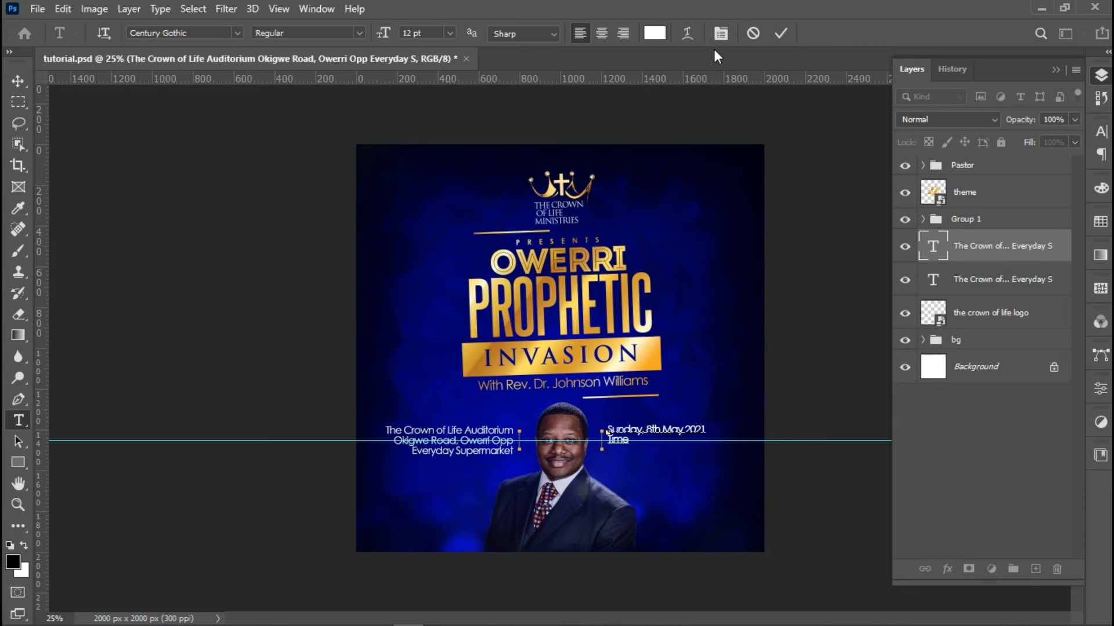
text( 8)
text(:)
text(00)
text(am)
text(F)
text(venin)
text(g)
text( Ses)
text(sio)
text(n)
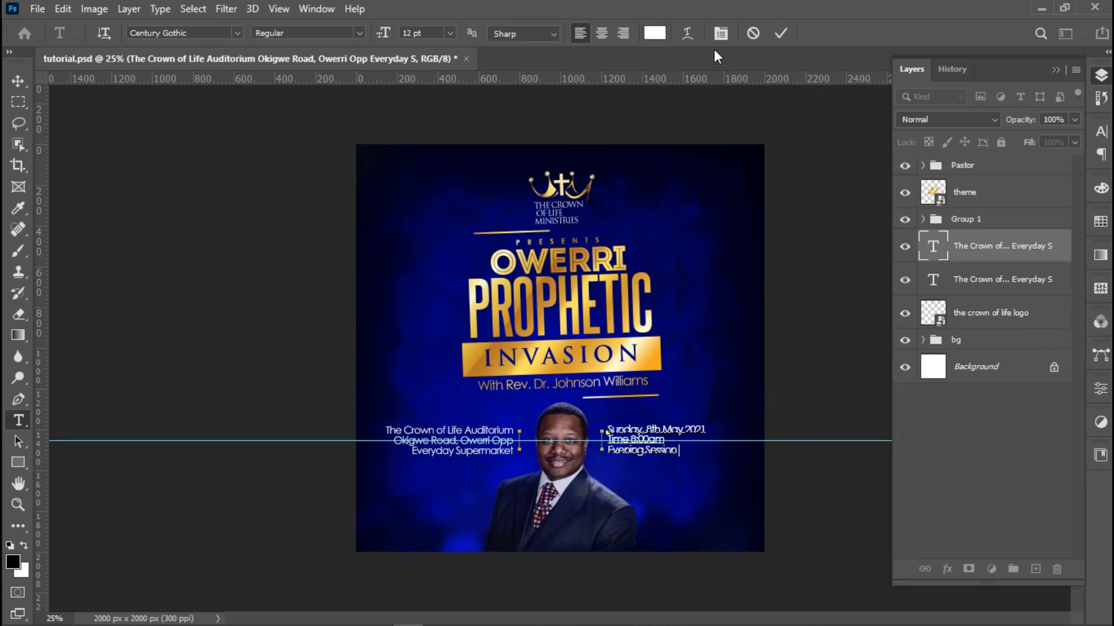
text( 5:00pm)
click(780, 34)
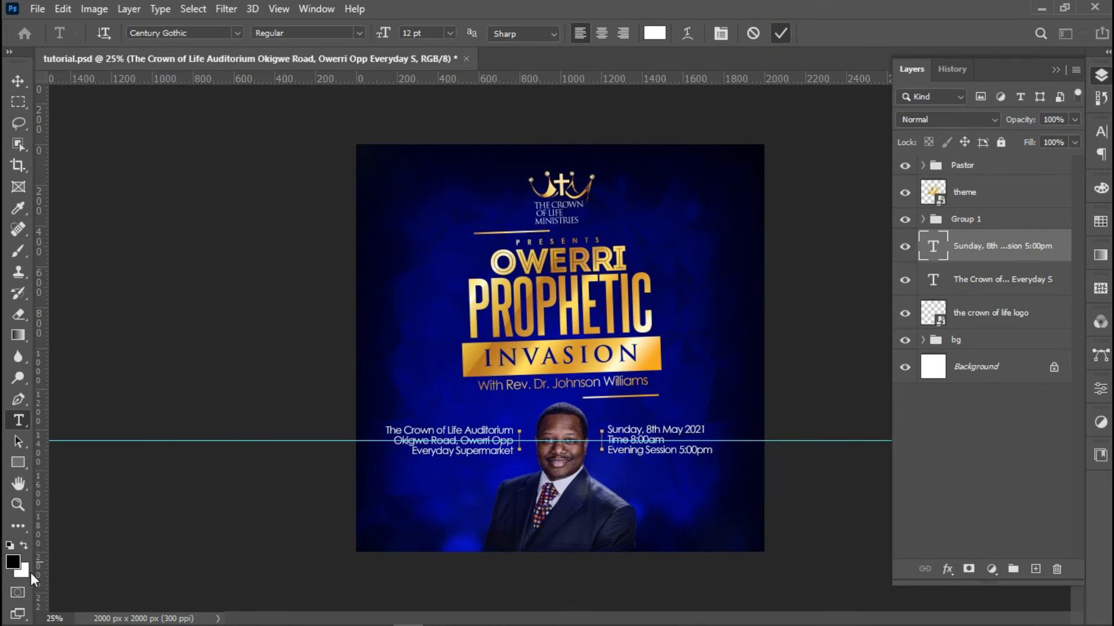
Zoom in and colour 'Evening Session' with the gold sampled from the heading
click(18, 504)
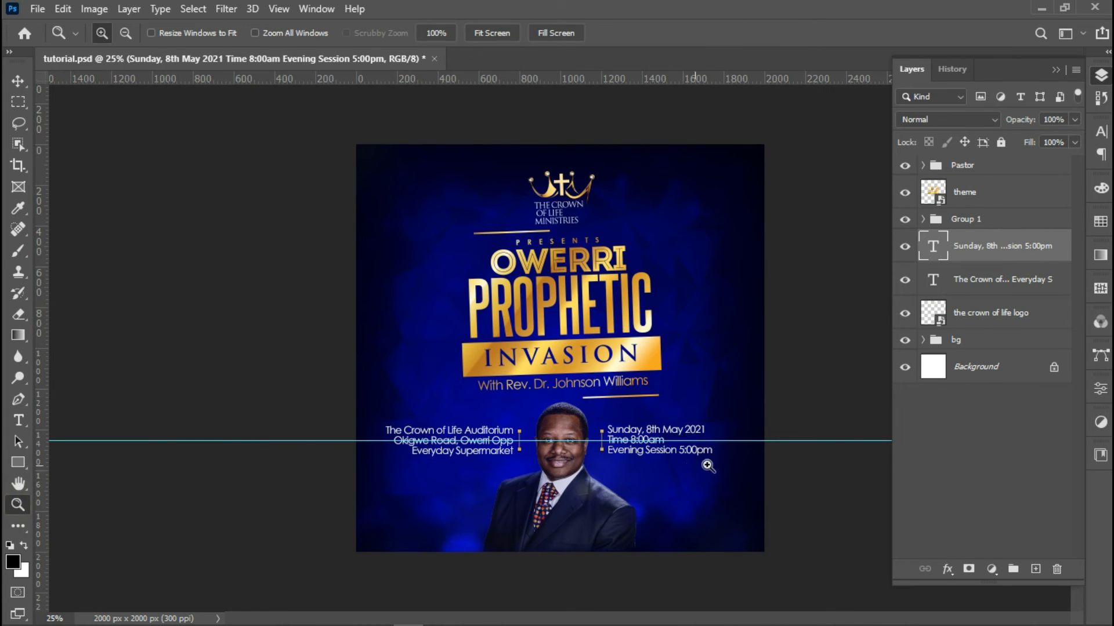
click(734, 468)
click(744, 466)
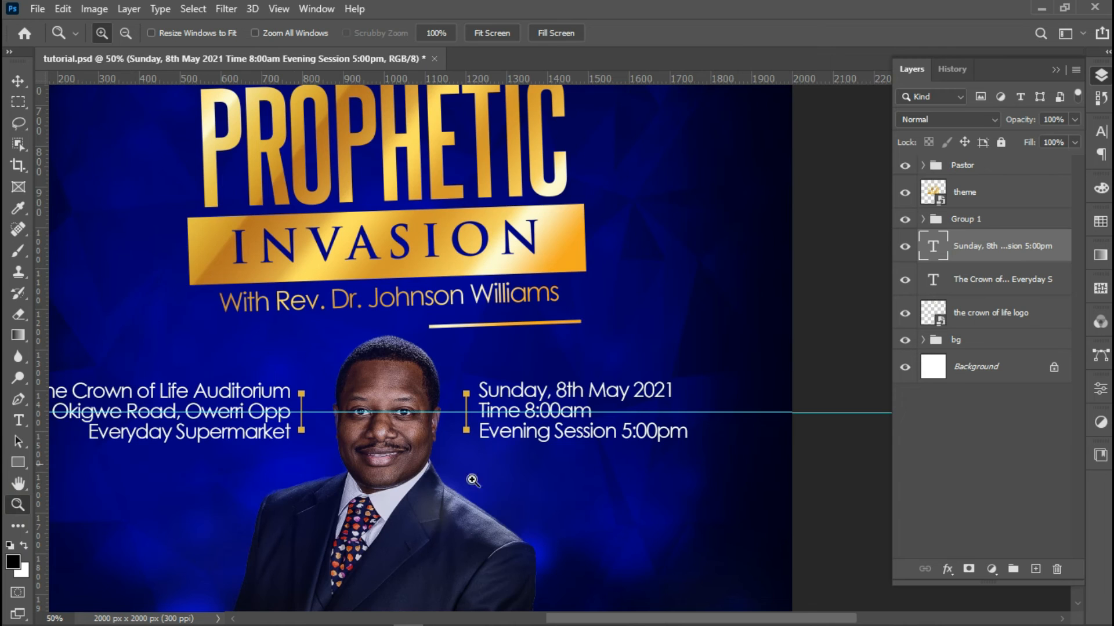
click(18, 420)
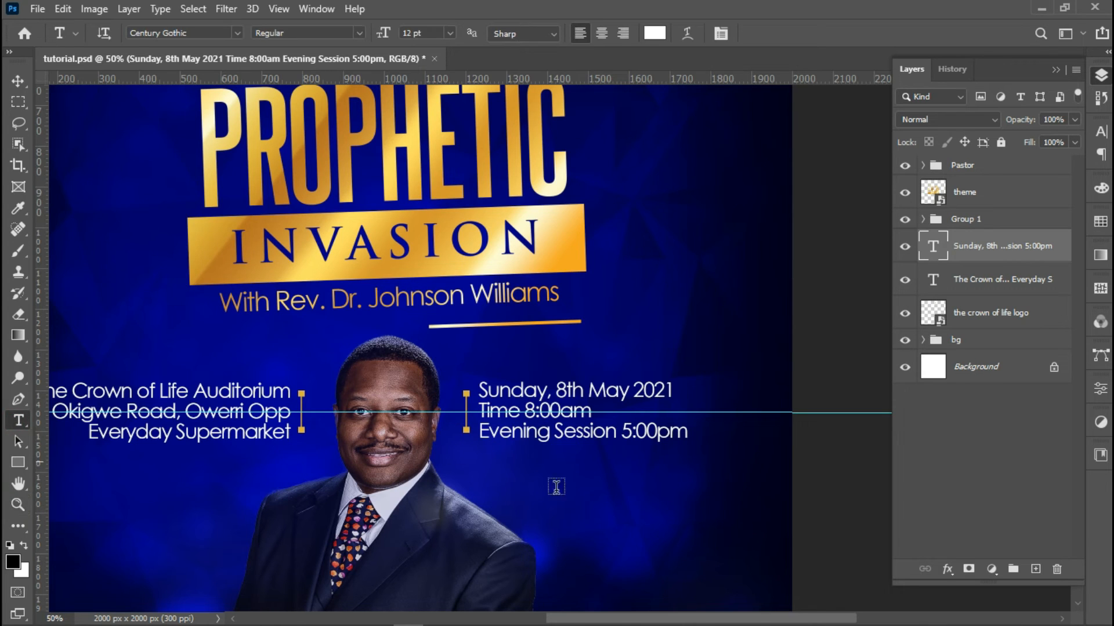
double_click(597, 432)
shift+click(462, 420)
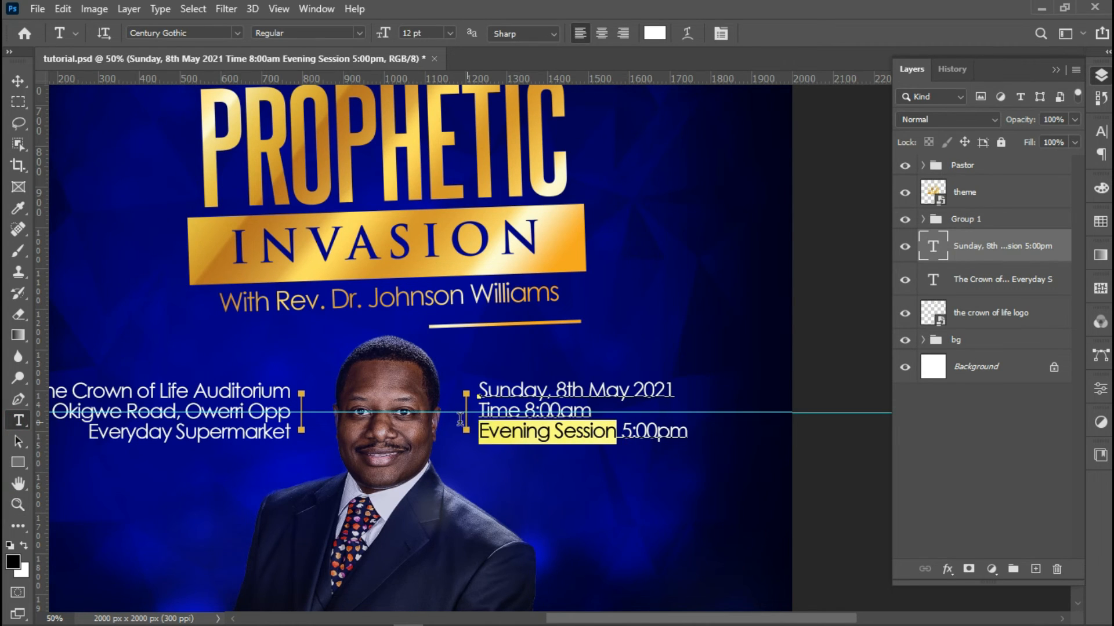
click(654, 33)
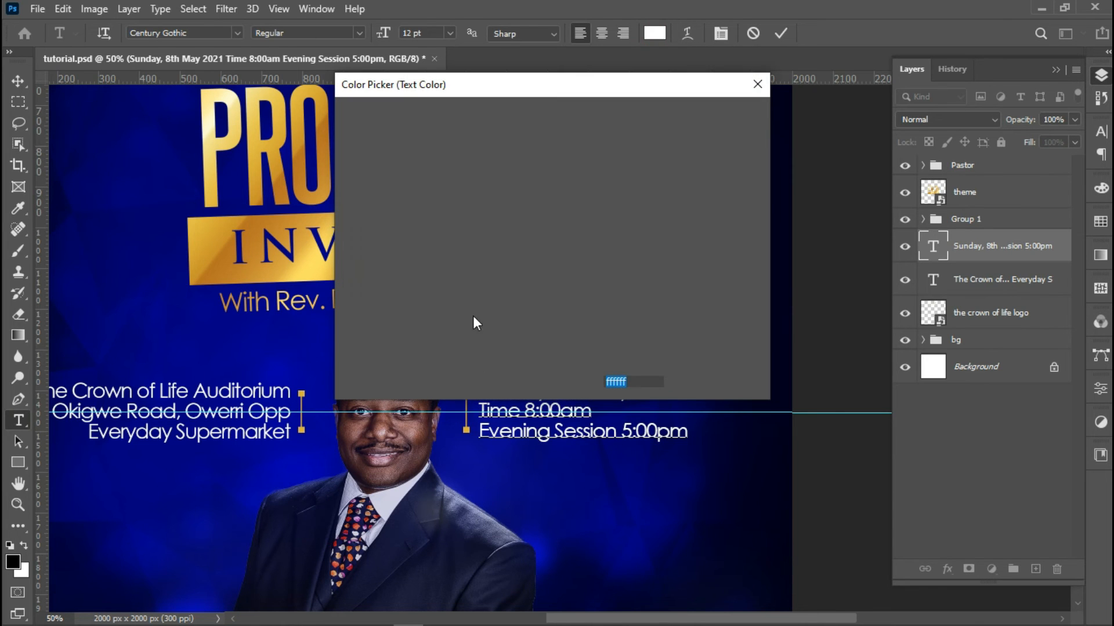
click(466, 429)
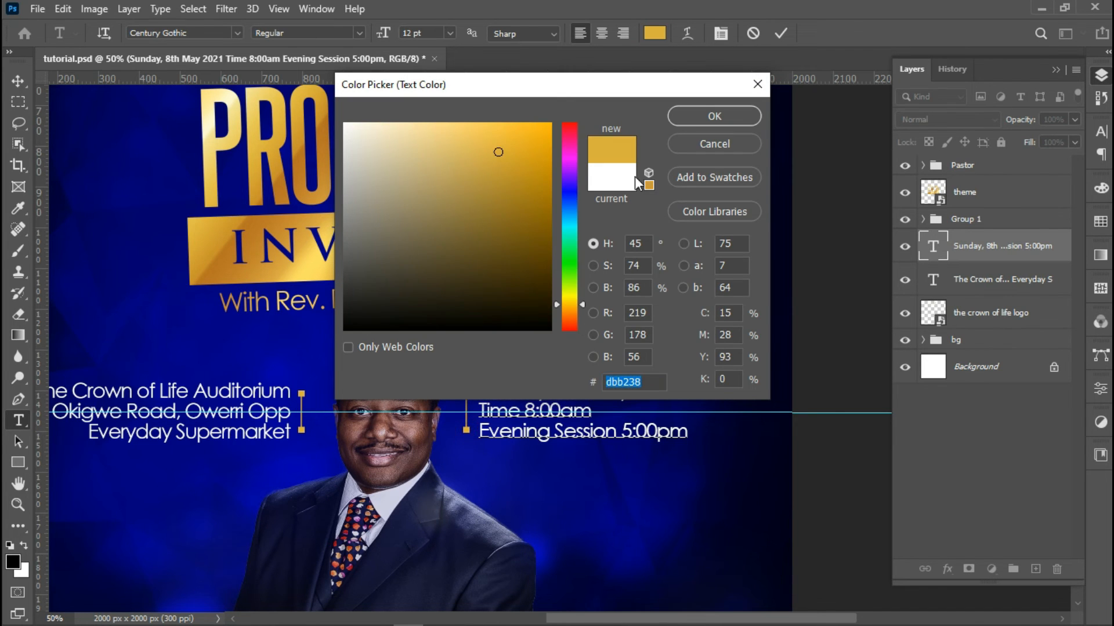
click(701, 113)
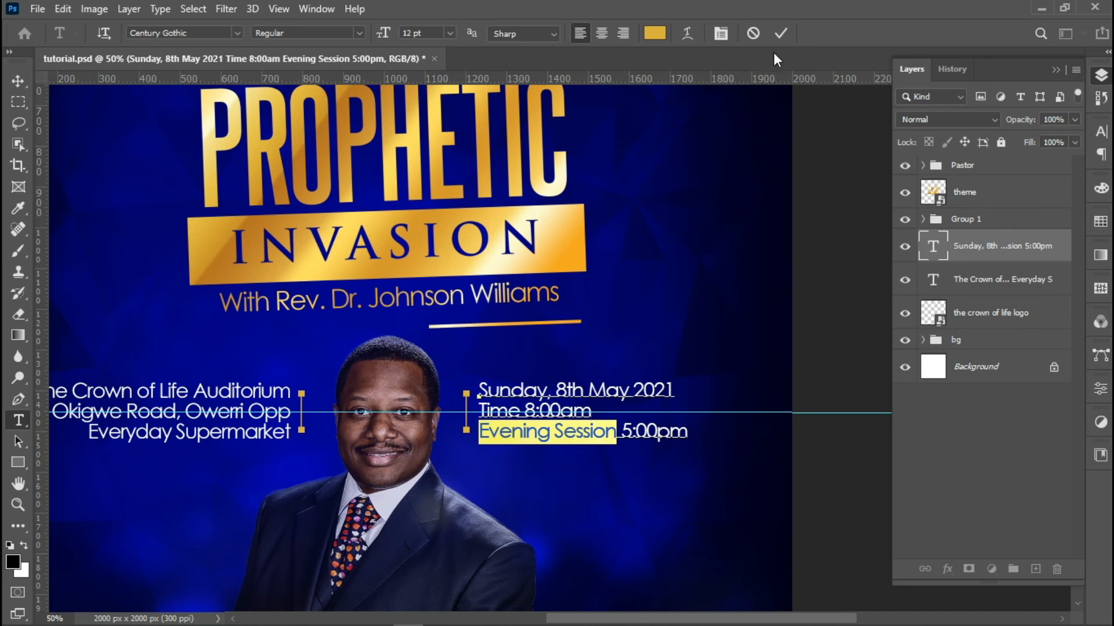
click(778, 38)
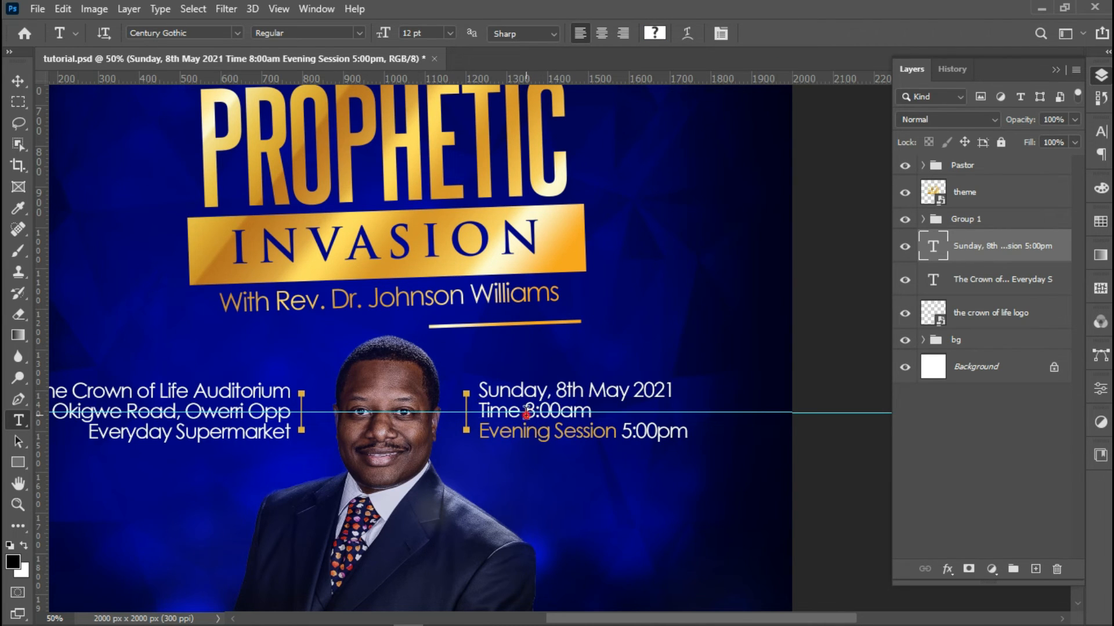
Colour the 'Time' label the same gold, then zoom back out to the whole flyer
drag(525, 413, 477, 410)
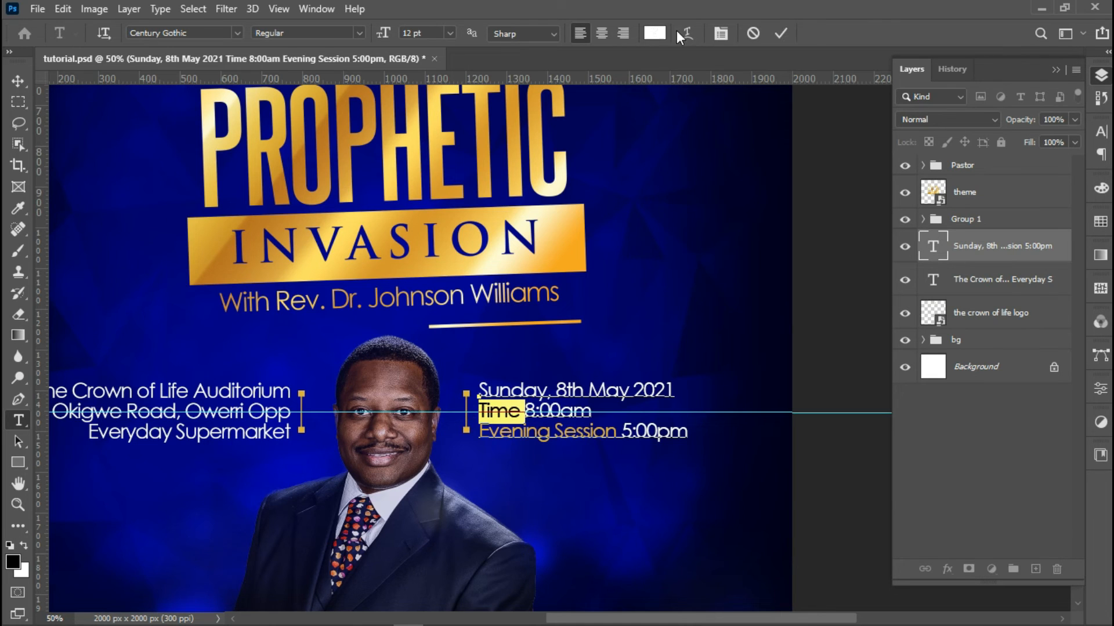
click(655, 33)
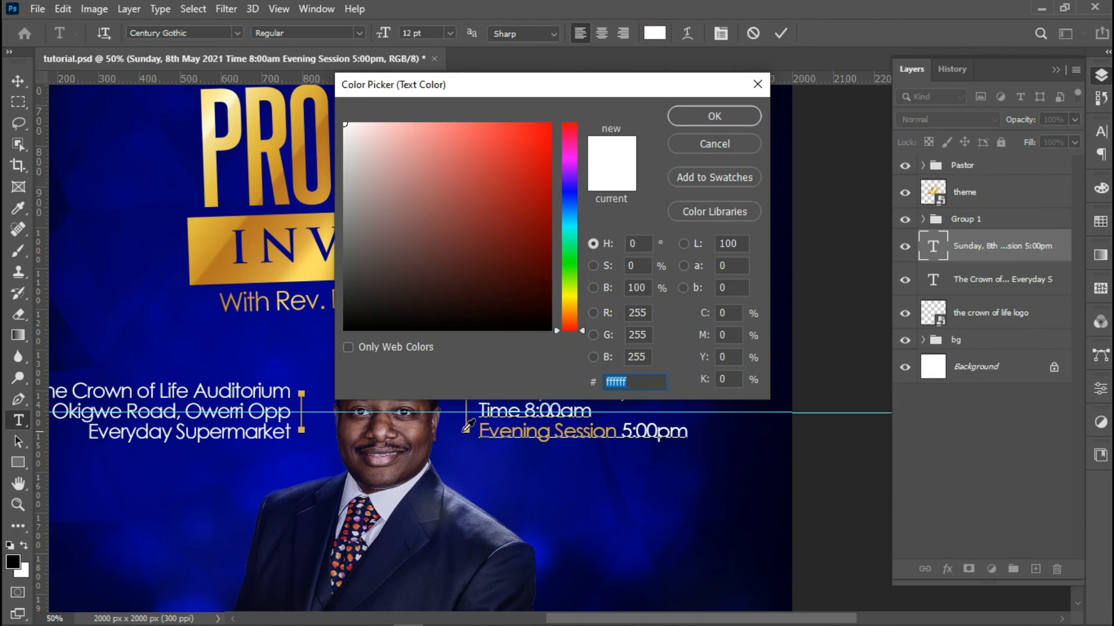
click(469, 428)
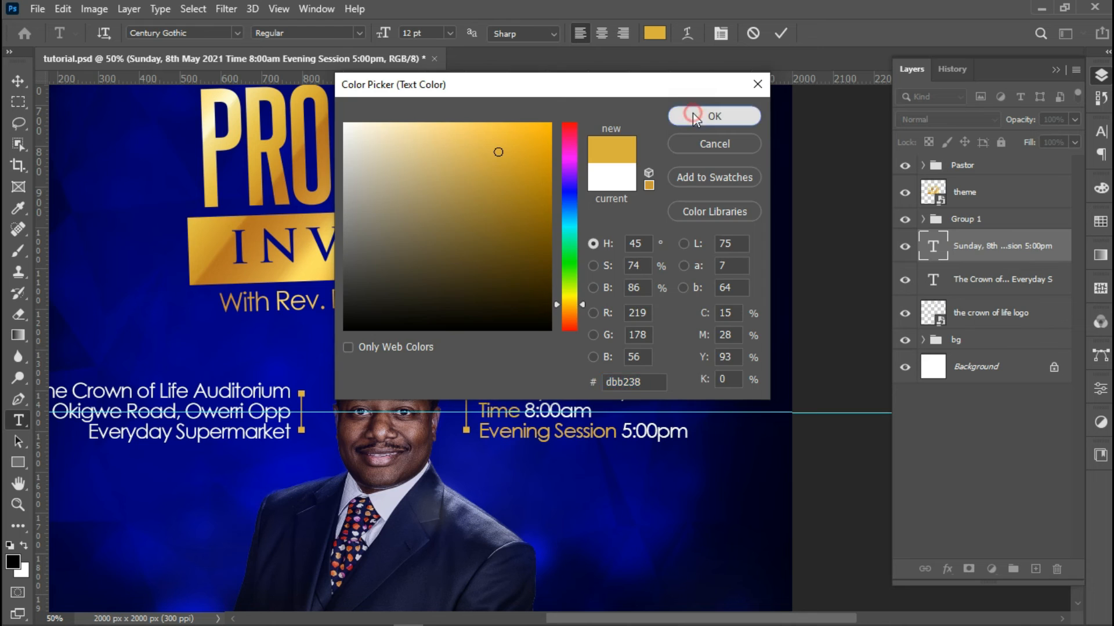
click(690, 117)
click(780, 35)
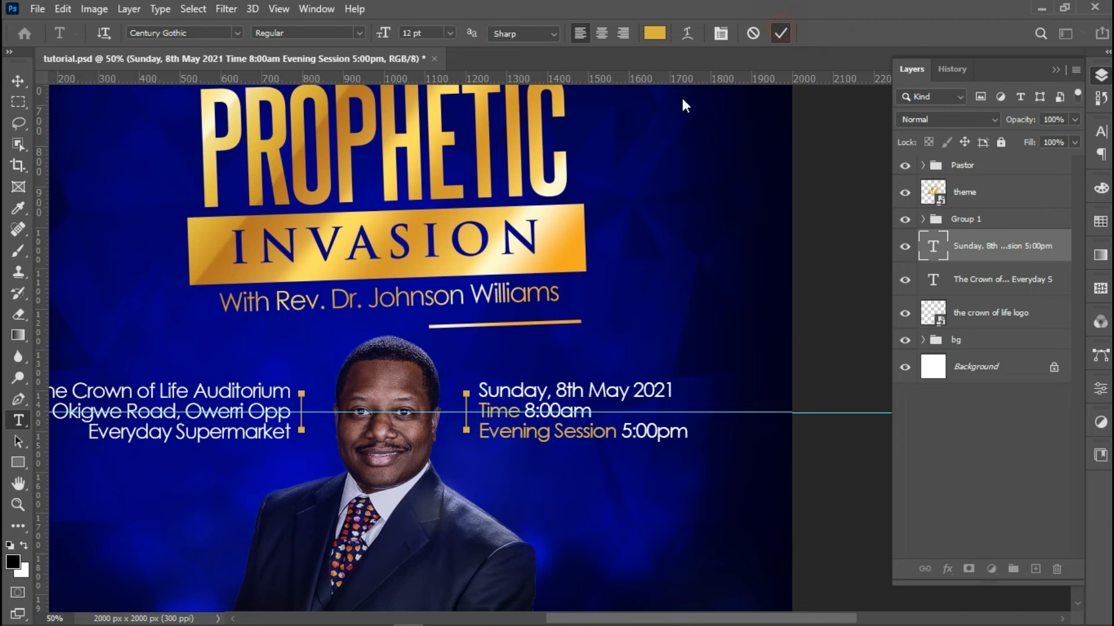
click(19, 505)
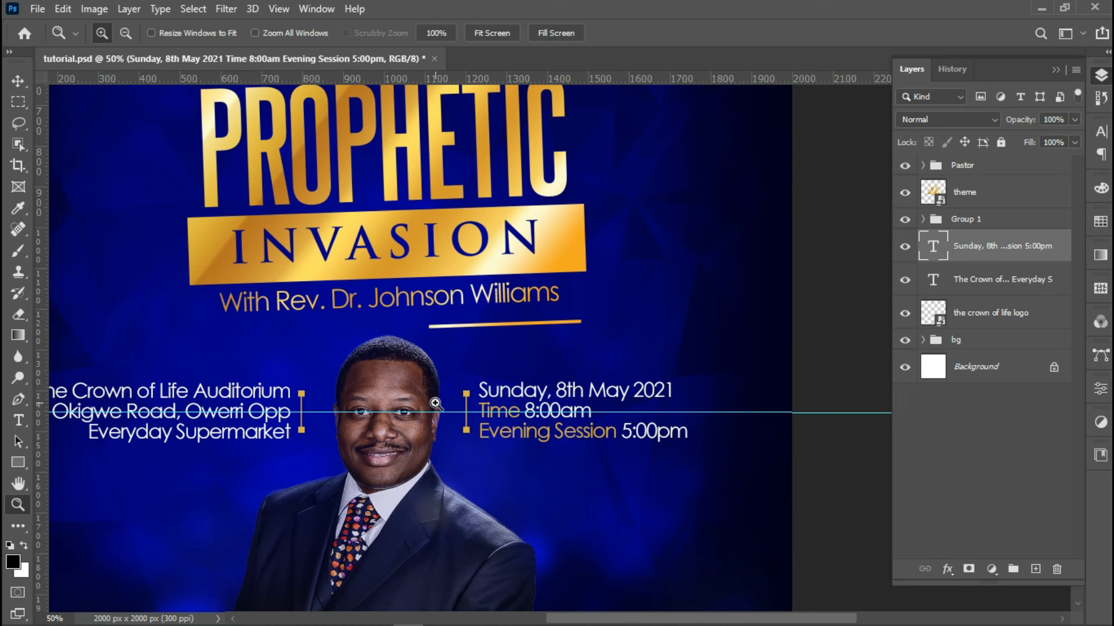
alt+click(460, 402)
click(460, 402)
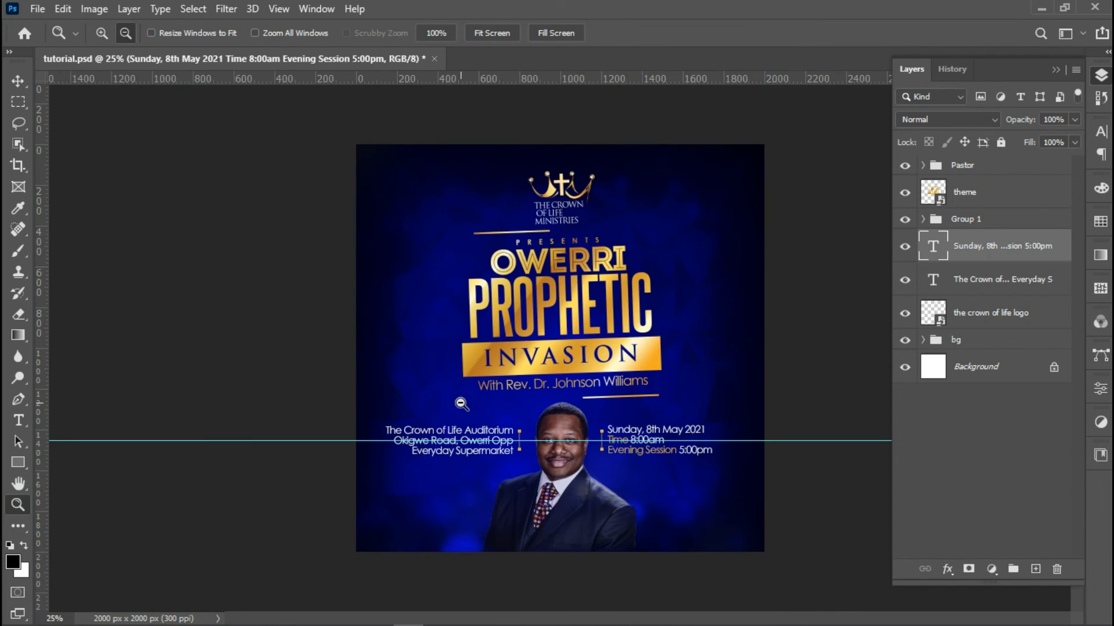
Group the venue and date text layers with Group 1 into Group 2 and rotate it -2°
click(1008, 281)
shift+click(993, 226)
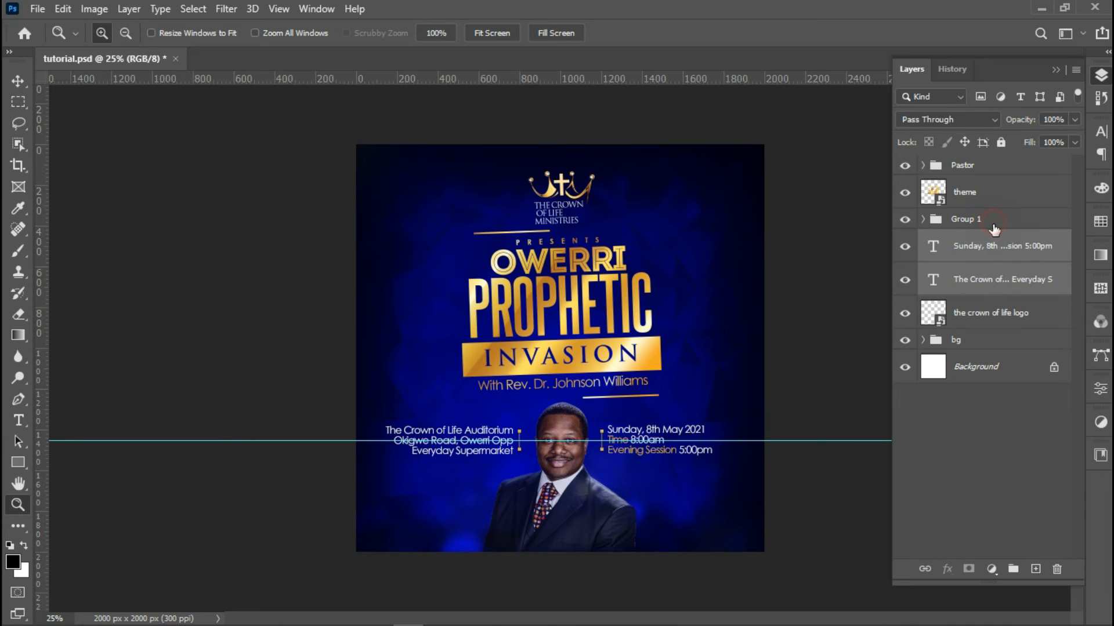
key(ctrl+g)
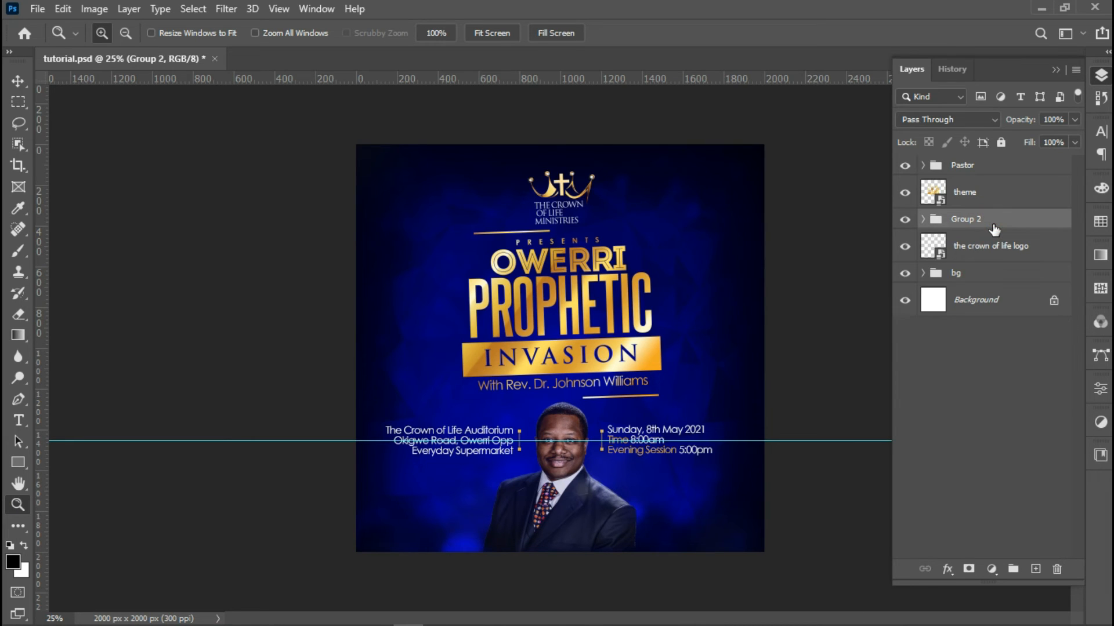
key(ctrl+t)
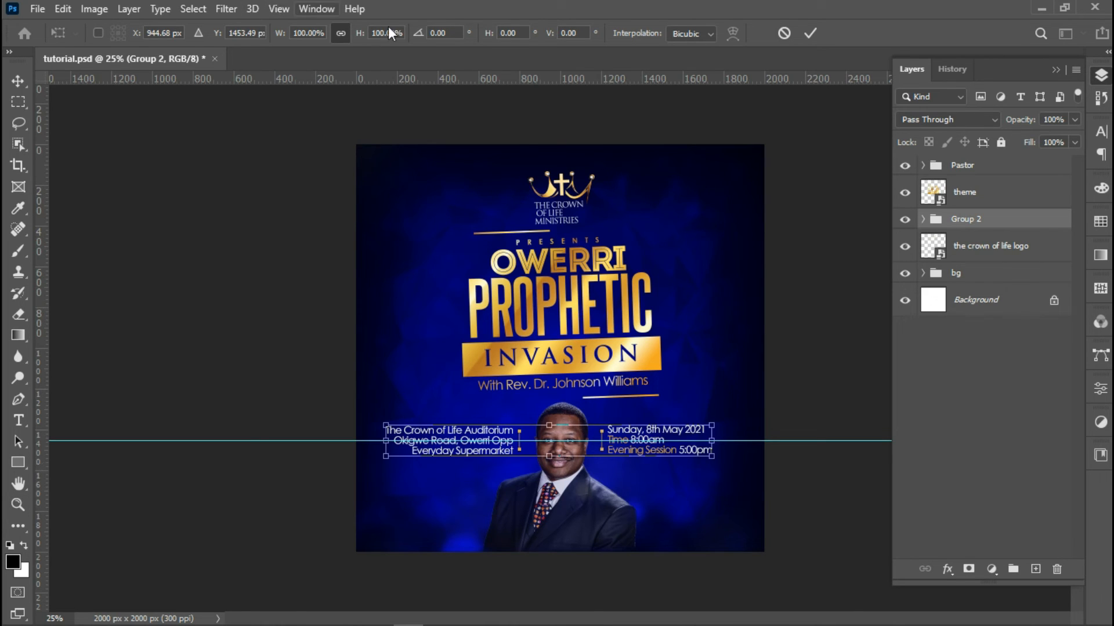
click(450, 32)
double_click(444, 33)
text(-2)
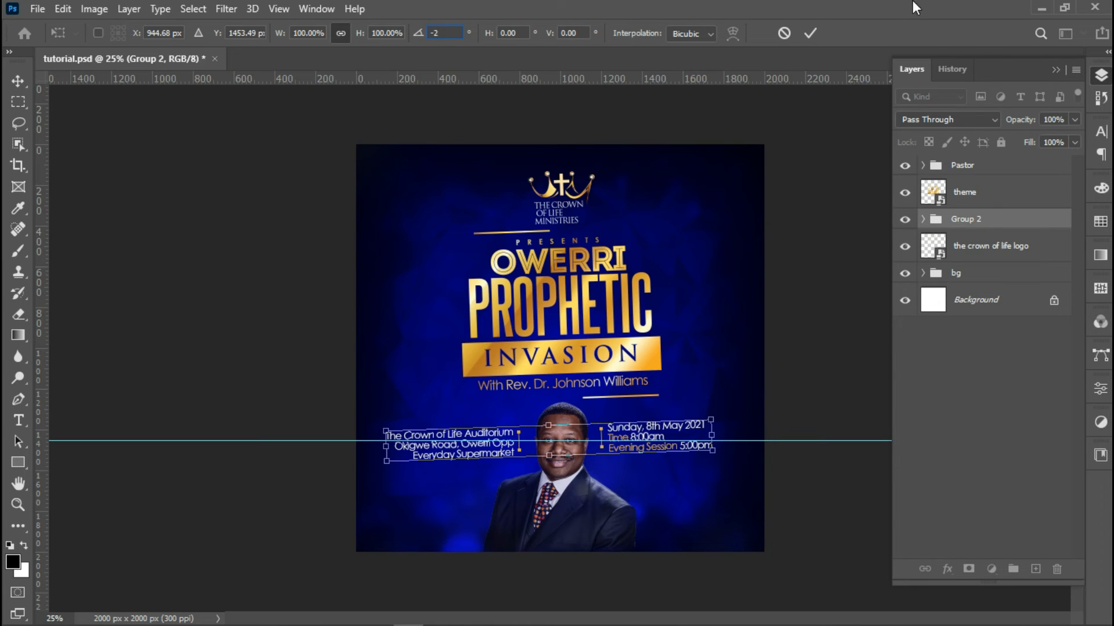
click(807, 39)
key(z)
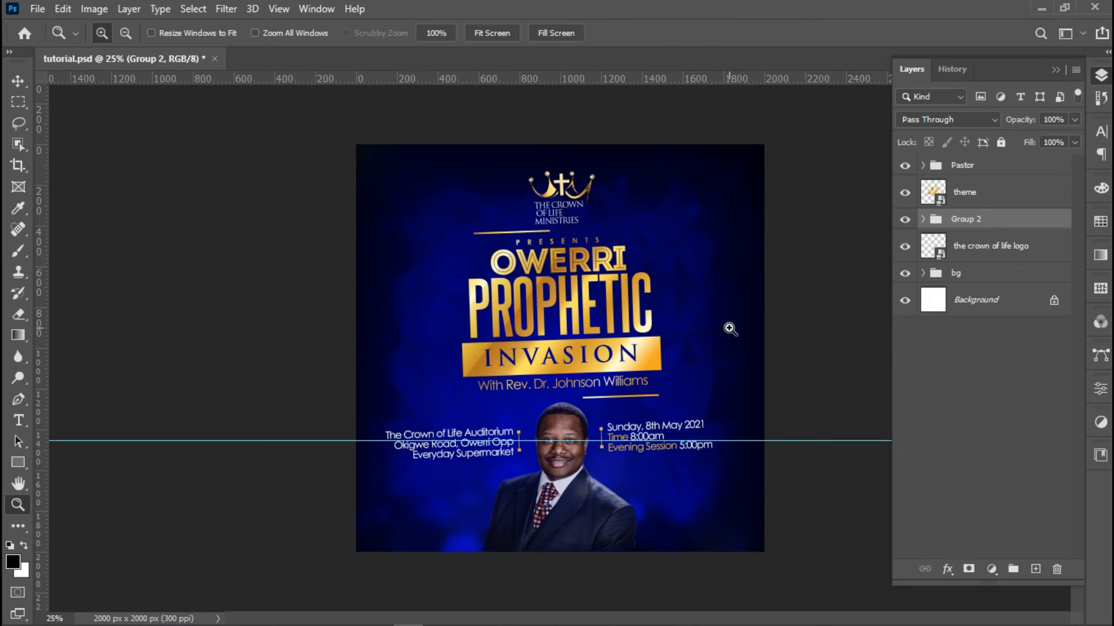
click(673, 374)
click(690, 380)
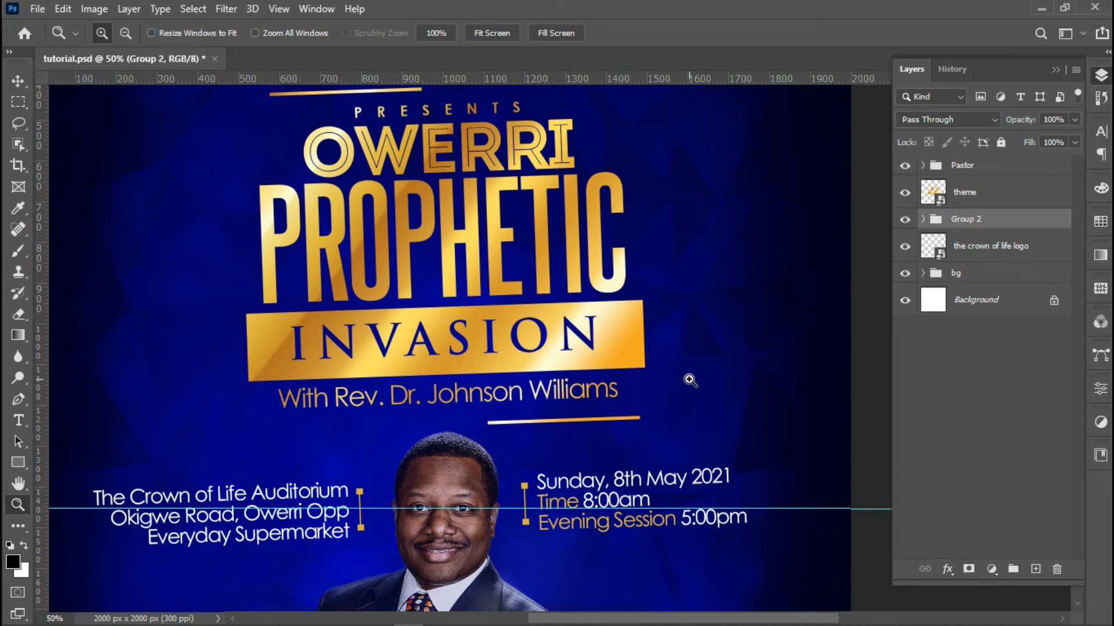
alt+click(680, 427)
alt+click(682, 429)
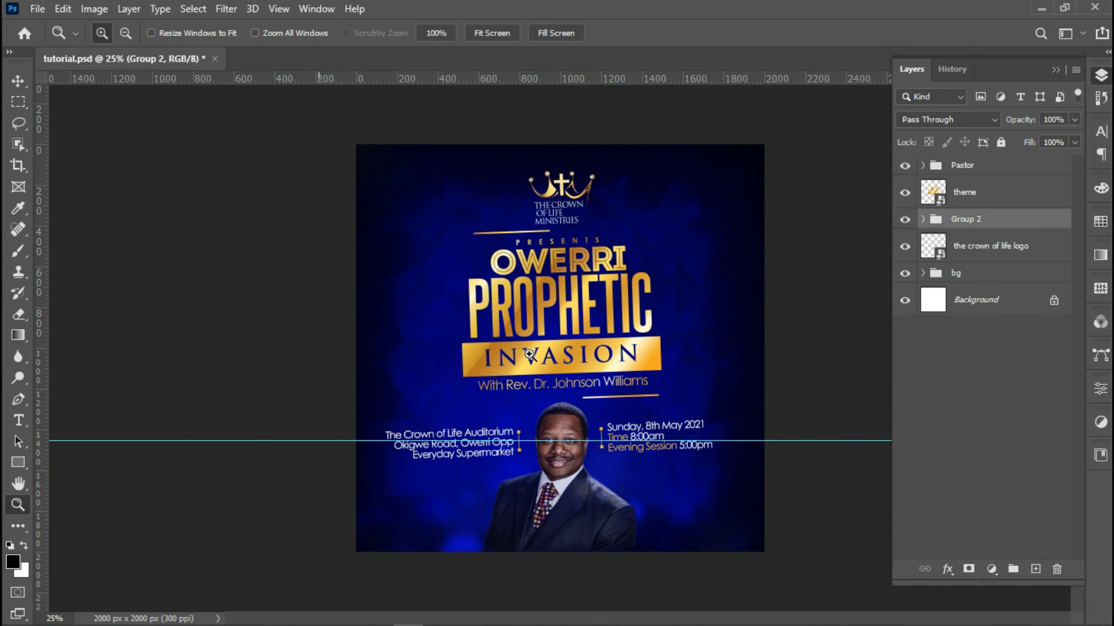
Draw a long thin rectangle across the bottom of the flyer and move its layer to the top
click(18, 462)
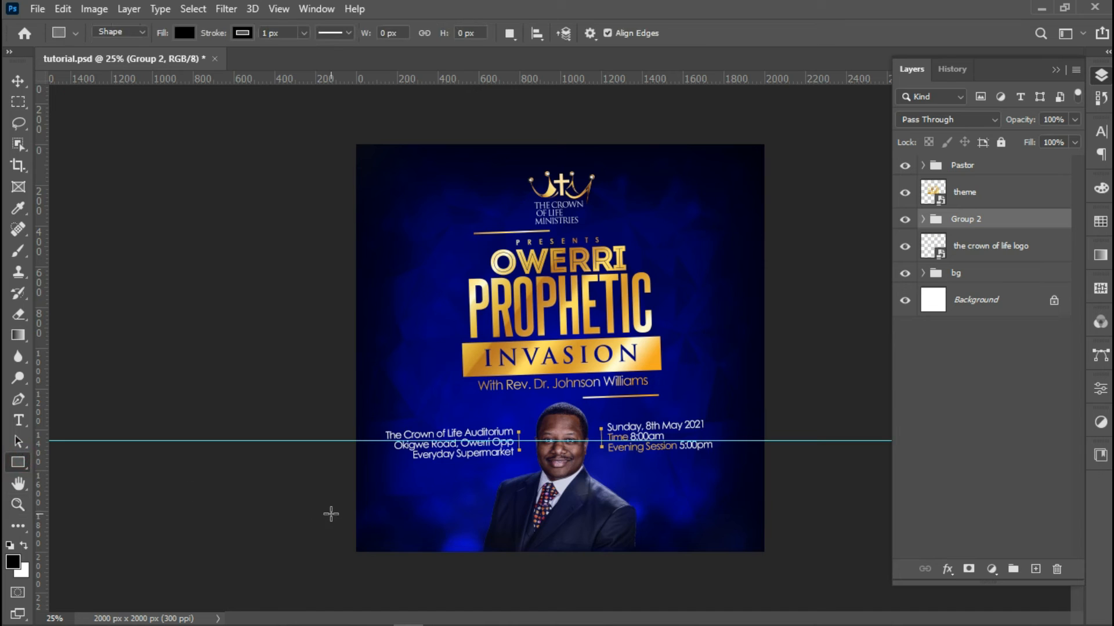
drag(336, 510, 790, 533)
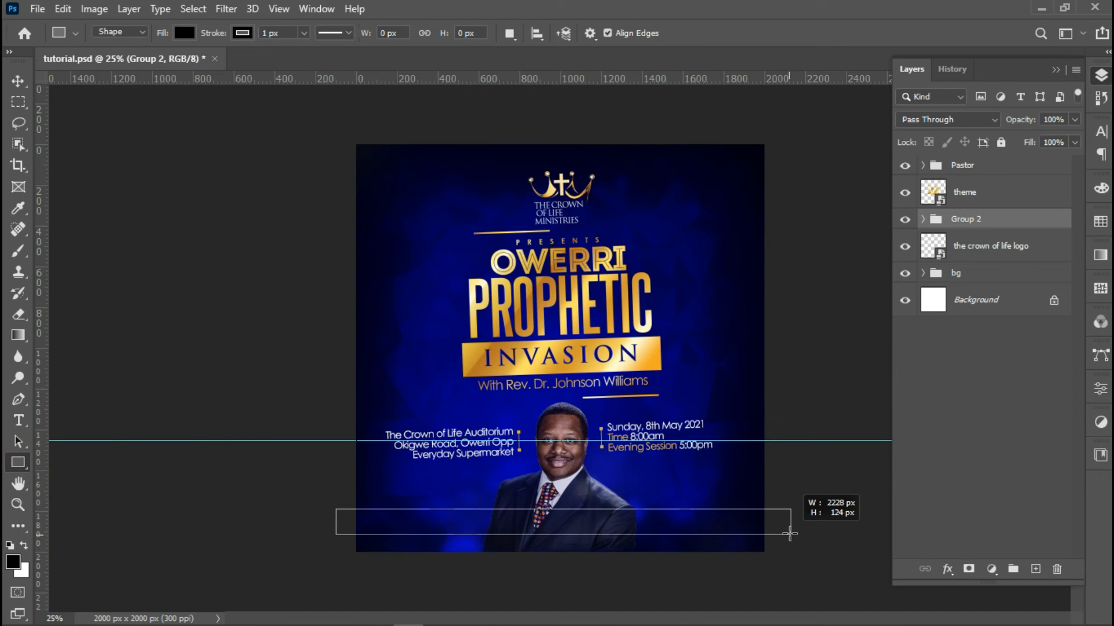
drag(790, 534, 790, 532)
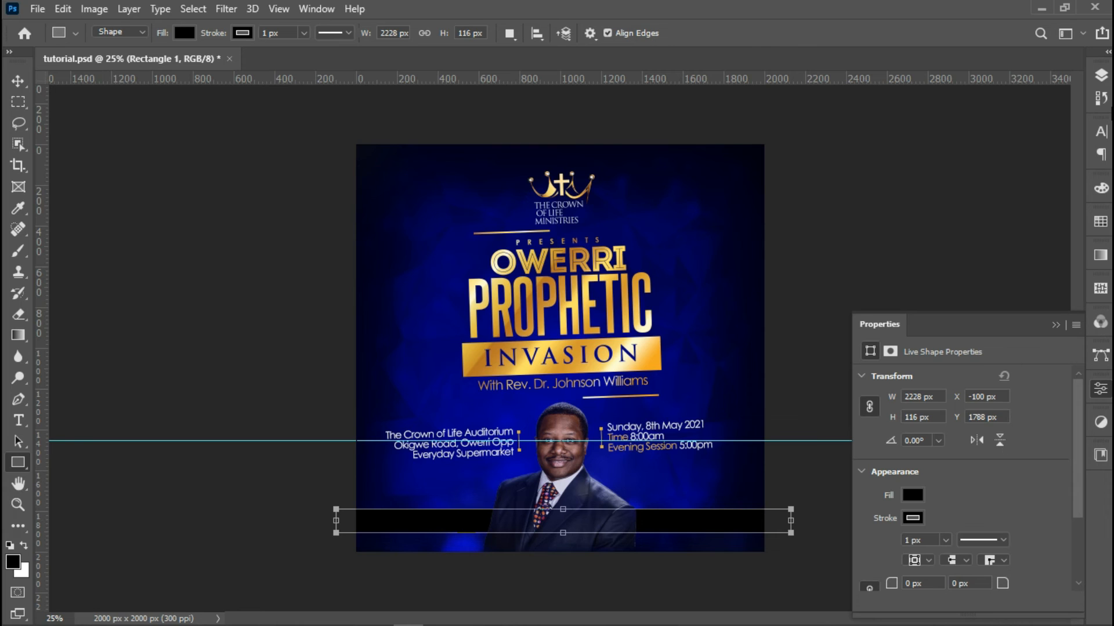
click(1100, 75)
drag(980, 218, 966, 163)
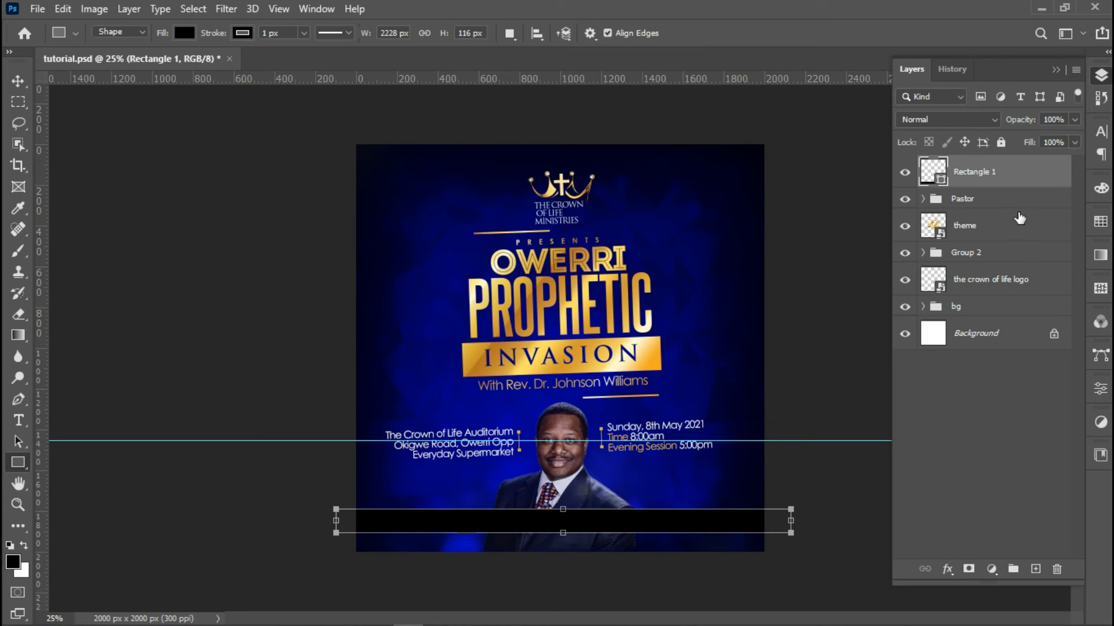
Tilt the bar -2° and fill it with the heading's gold #dbb238
key(ctrl+t)
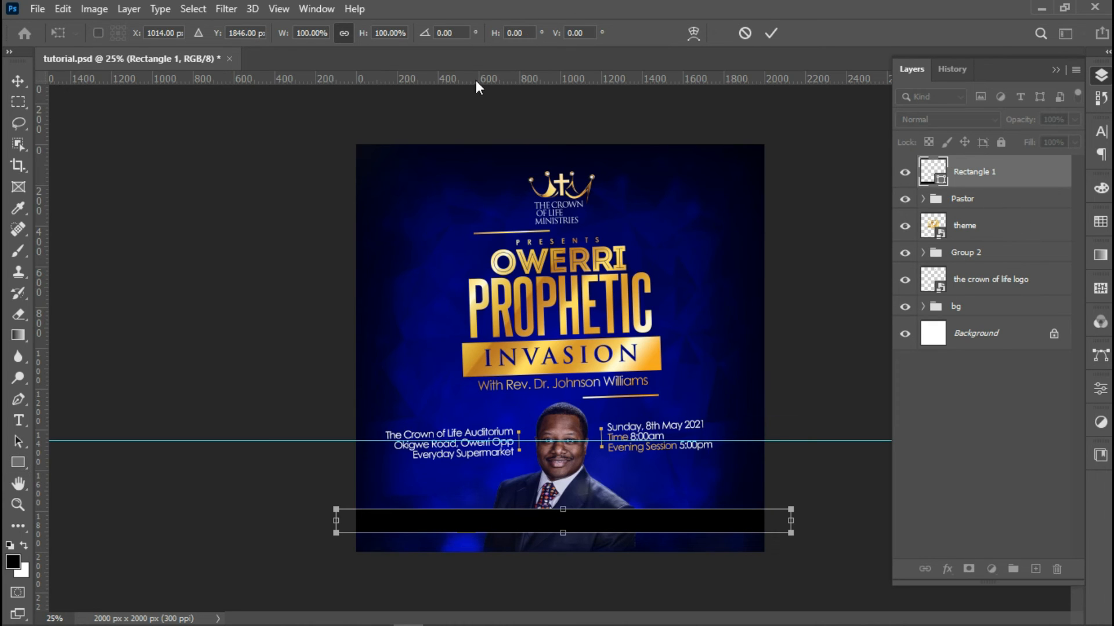
click(455, 33)
text(-2)
key(Return)
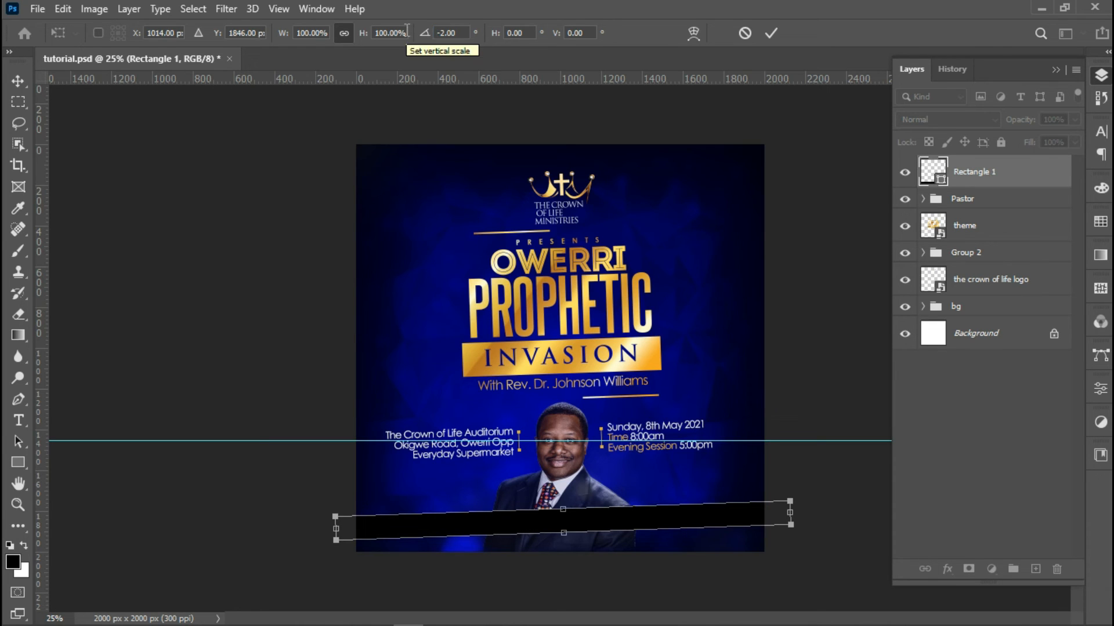
key(Return)
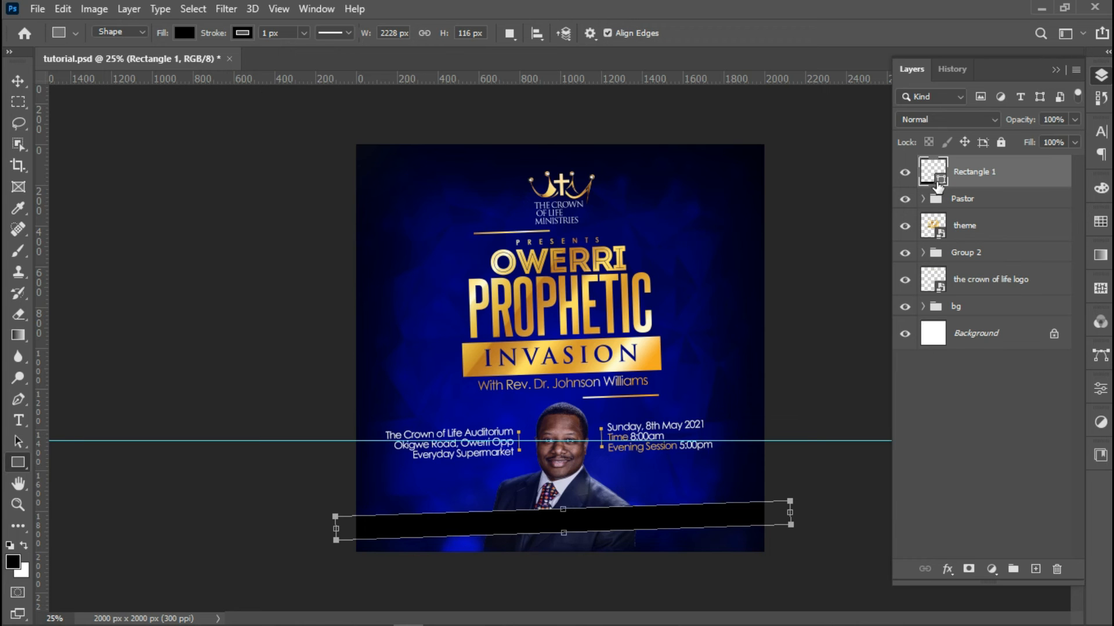
double_click(933, 173)
drag(528, 88, 925, 265)
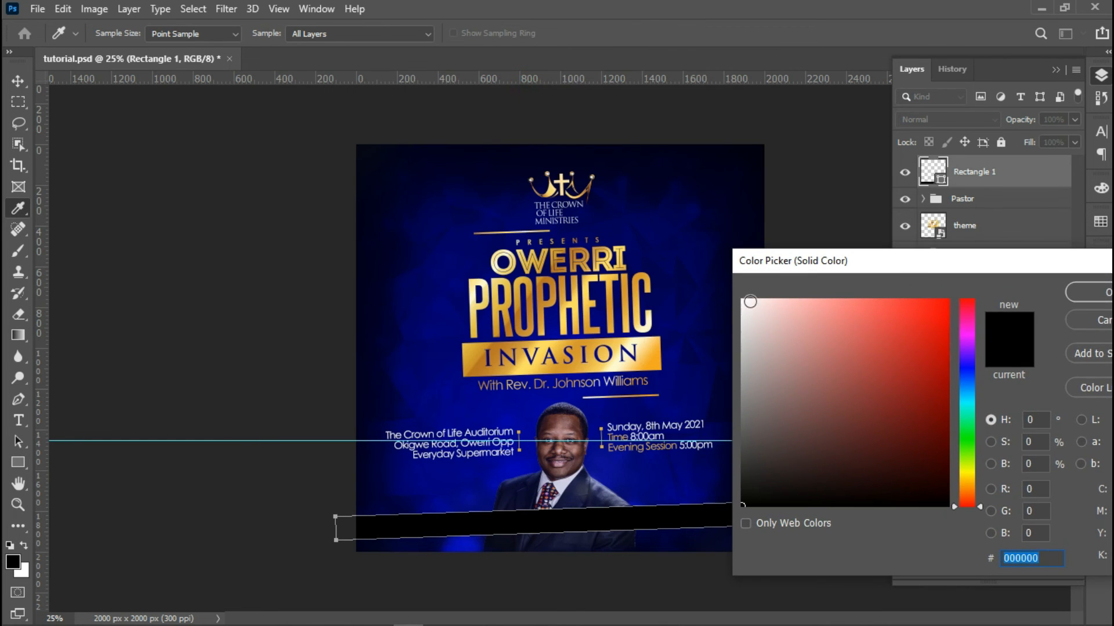
click(518, 433)
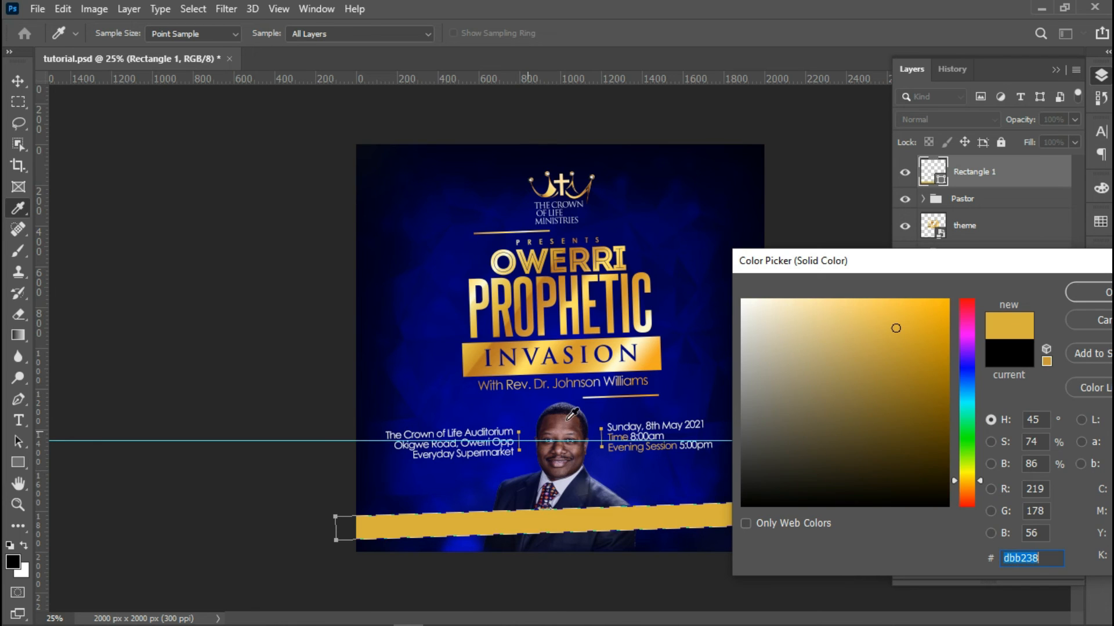
click(1070, 291)
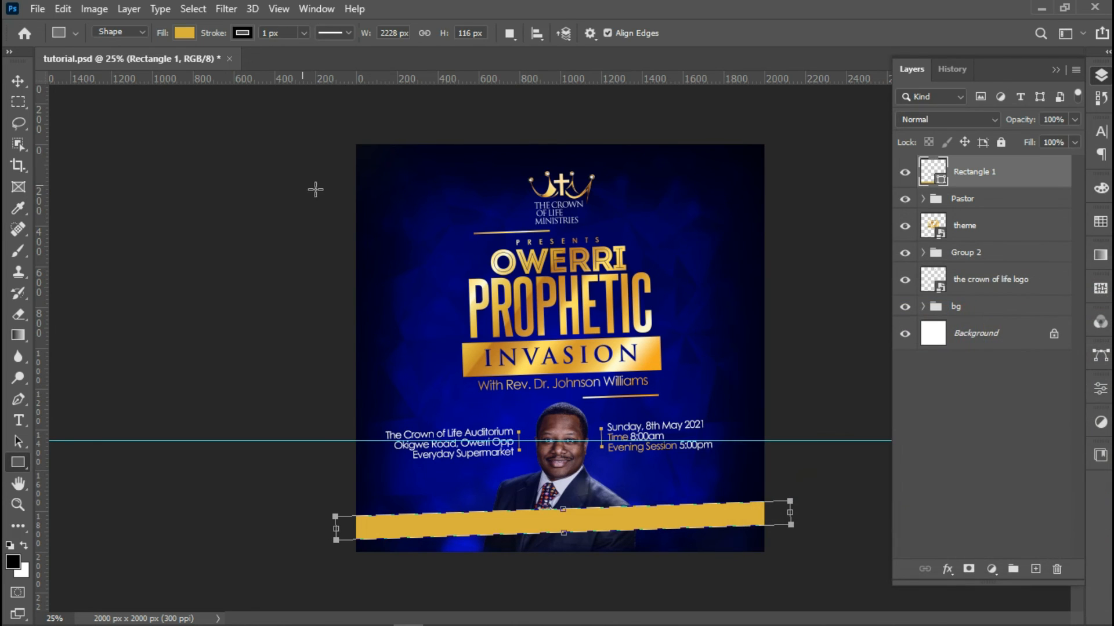
click(16, 81)
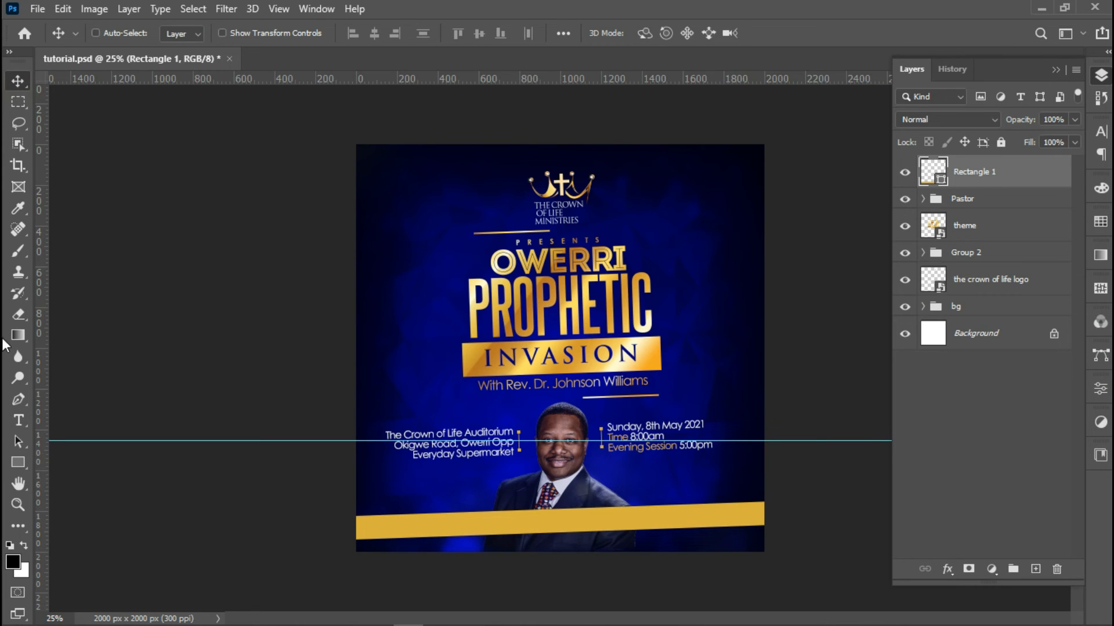
Add a text layer reading 'Featuring: Miracles, Deliverance, Signs and Wonders' and move it onto the gold bar
click(19, 420)
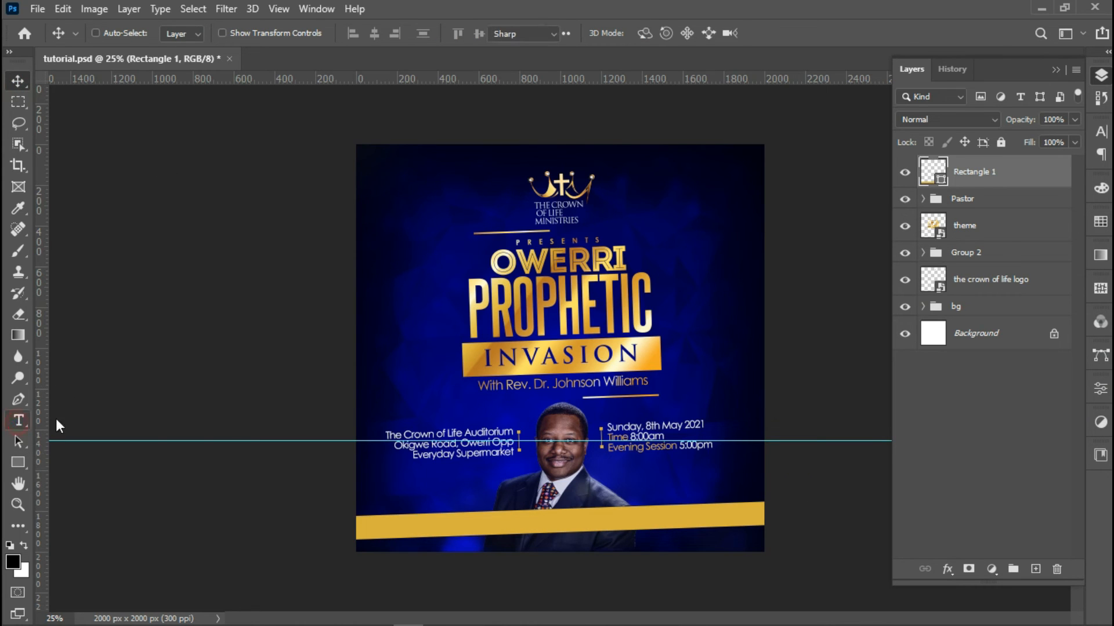
click(402, 372)
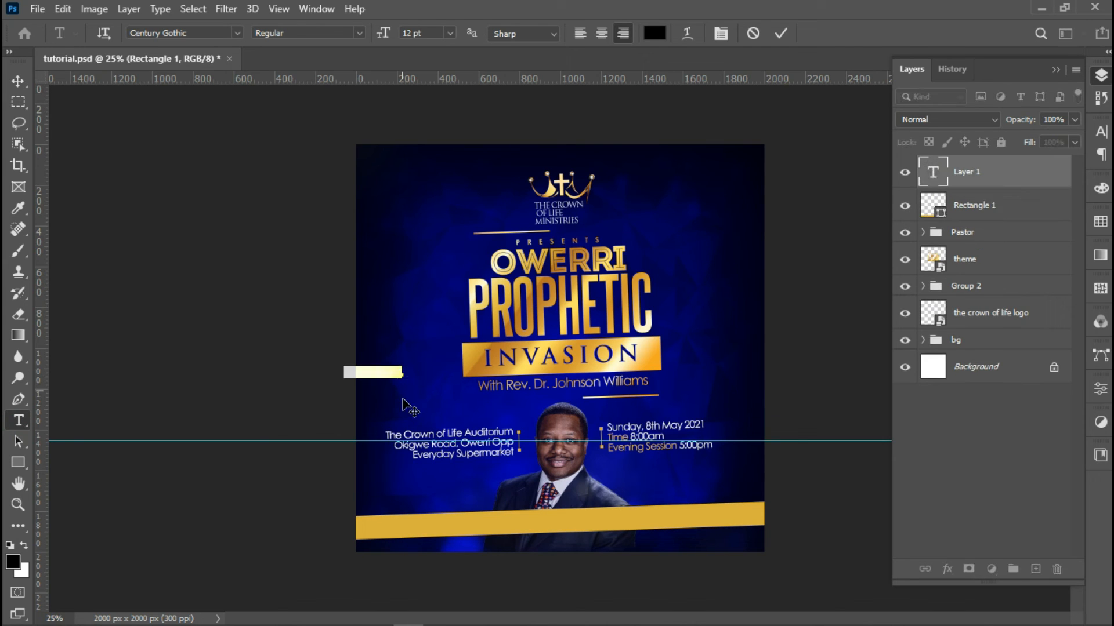
drag(403, 402, 448, 413)
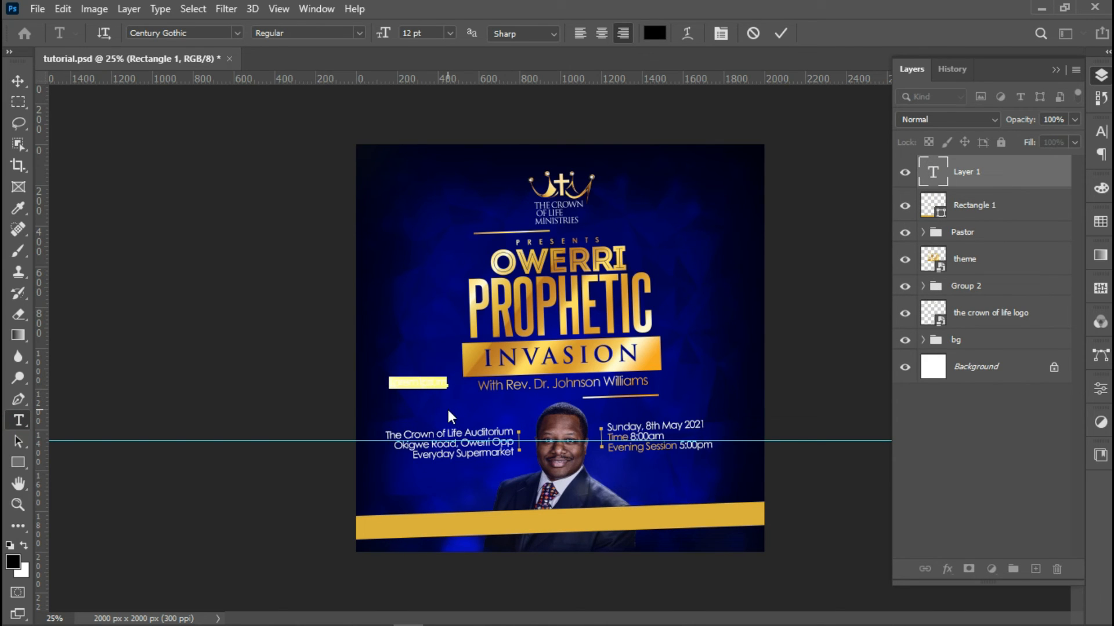
key(BackSpace)
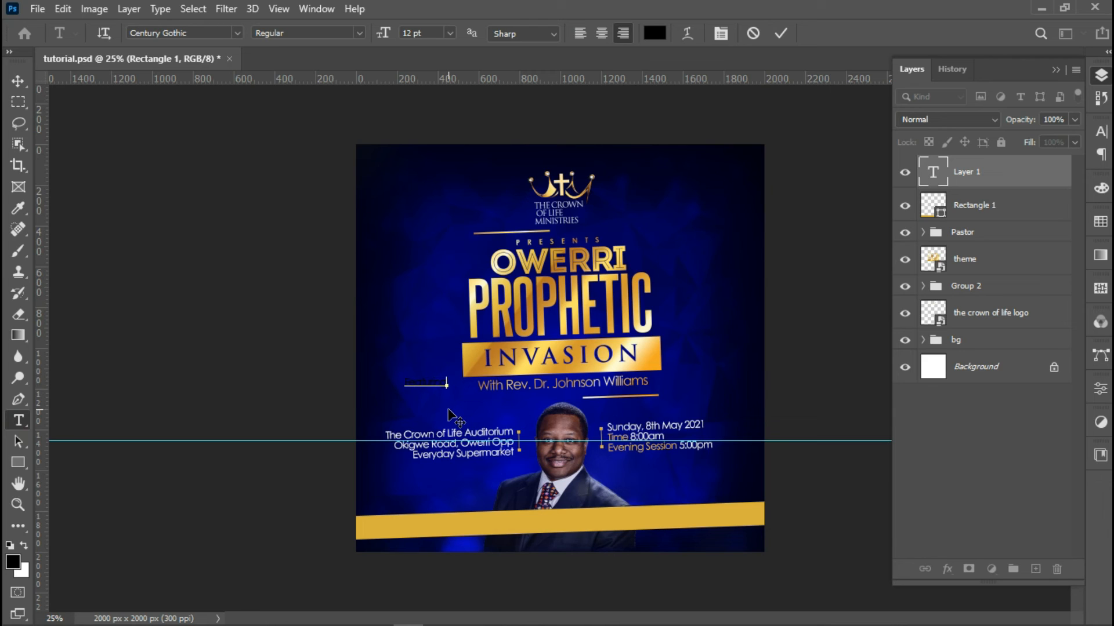
text(Featuring)
text(:)
text( N)
text(ew)
text(e)
text(a)
drag(348, 418, 545, 550)
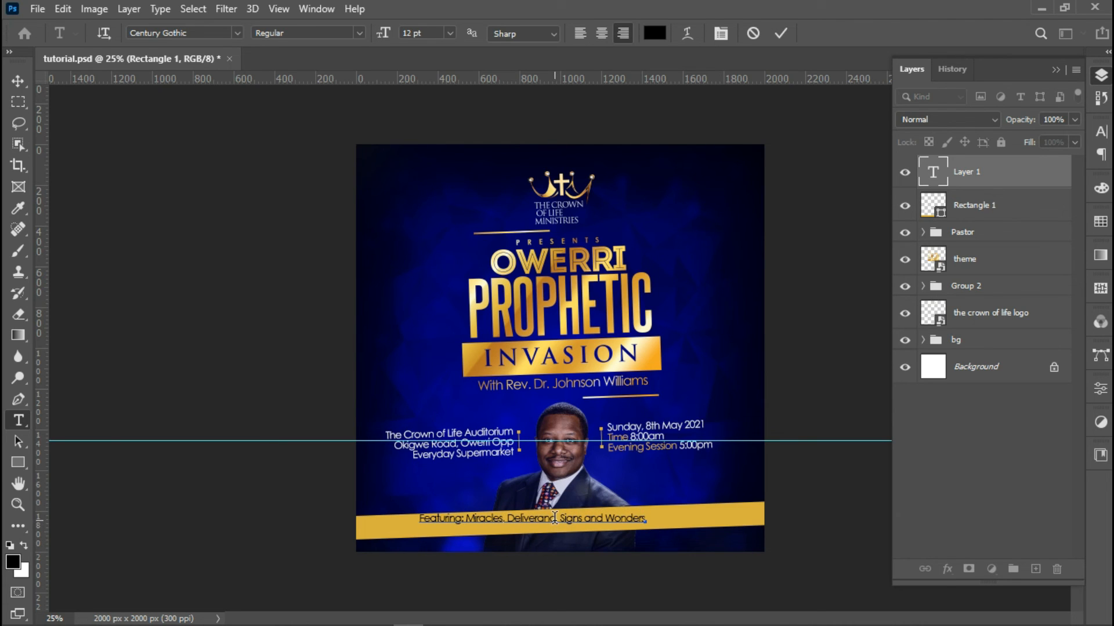
text(e)
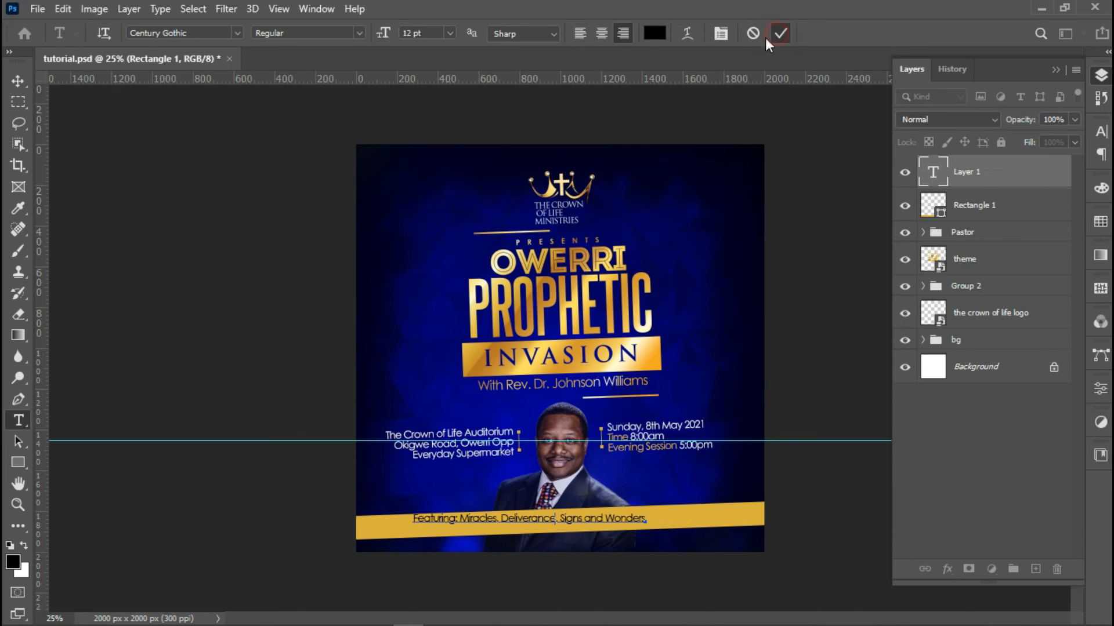
Commit the Featuring line and rotate it -2° to match the bar
click(779, 34)
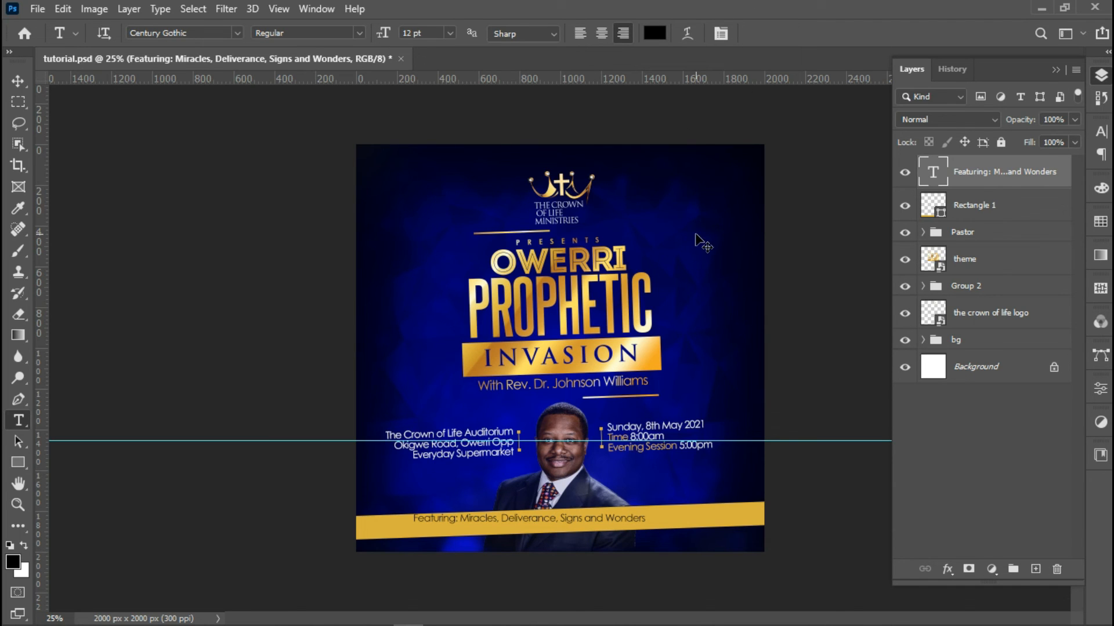
key(ctrl+t)
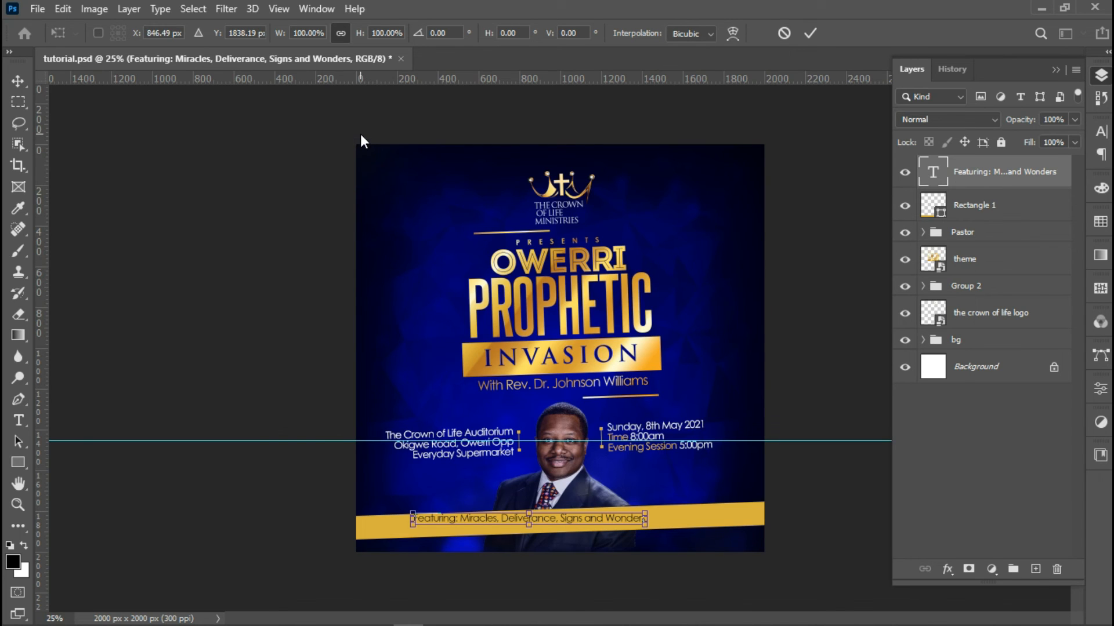
click(457, 33)
text(-2)
key(Return)
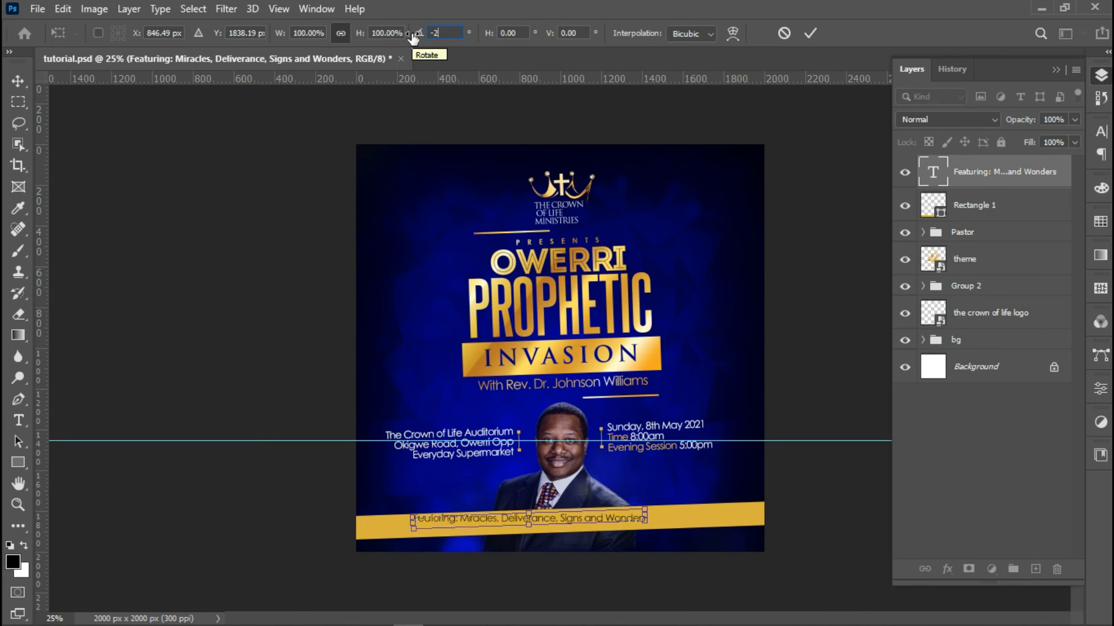
key(Return)
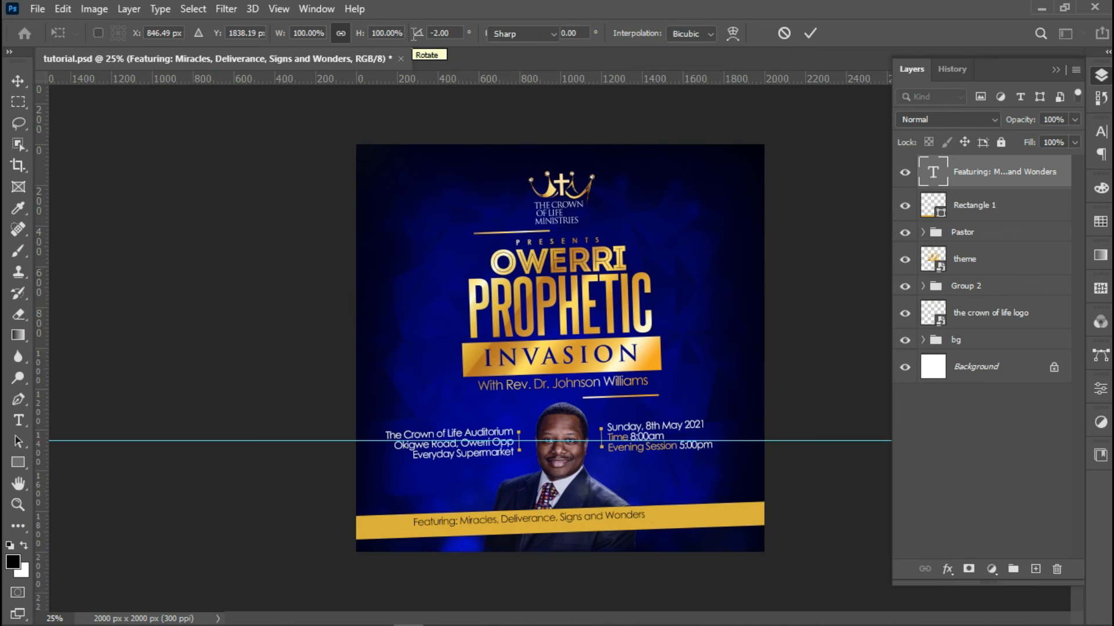
Centre the Featuring line horizontally, enlarge it to about 111.25%, then select the Pastor group
key(ctrl+a)
click(18, 82)
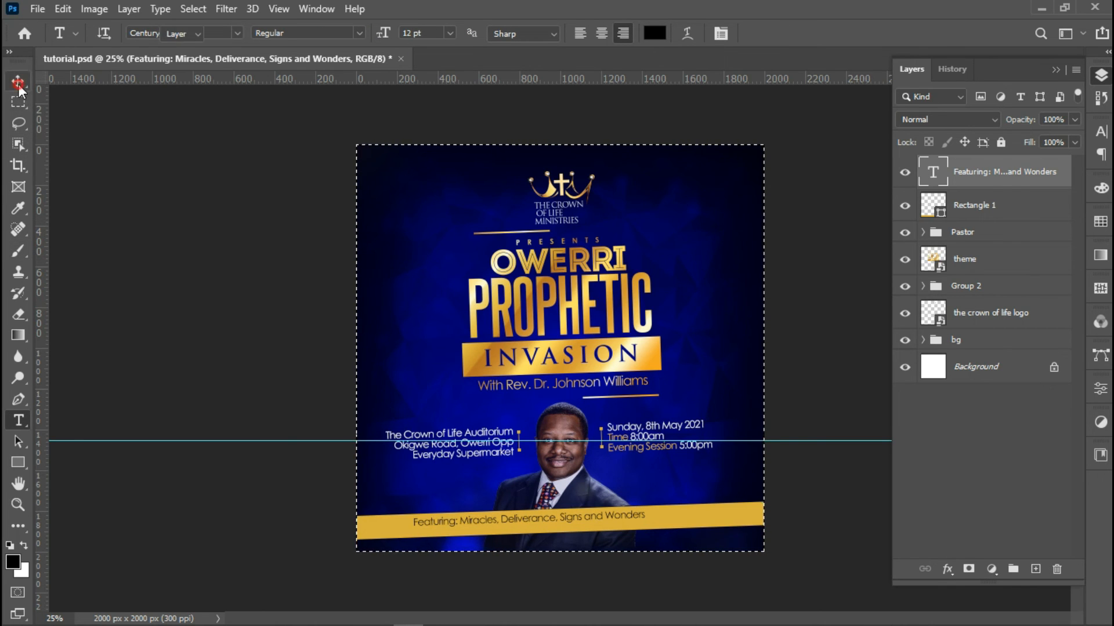
click(375, 34)
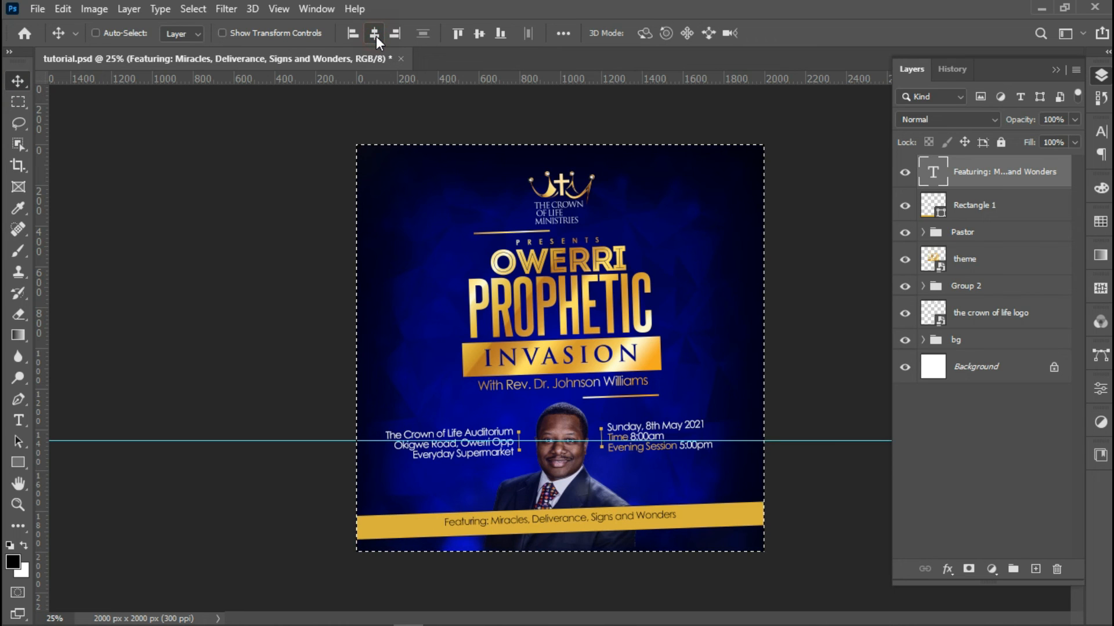
key(ctrl+d)
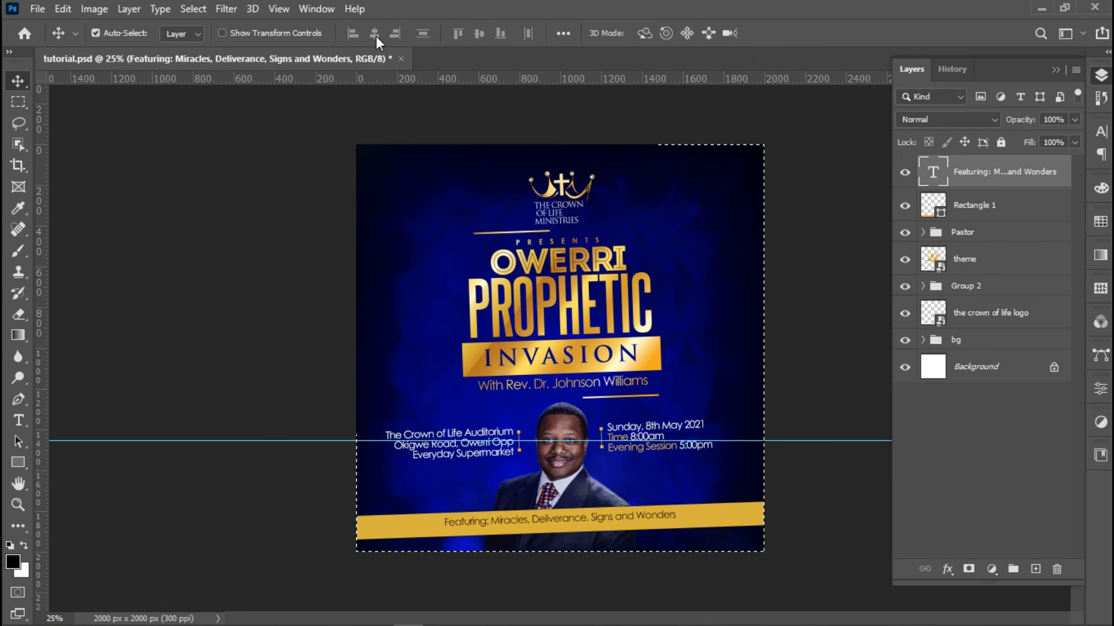
key(ctrl+t)
key(Down)
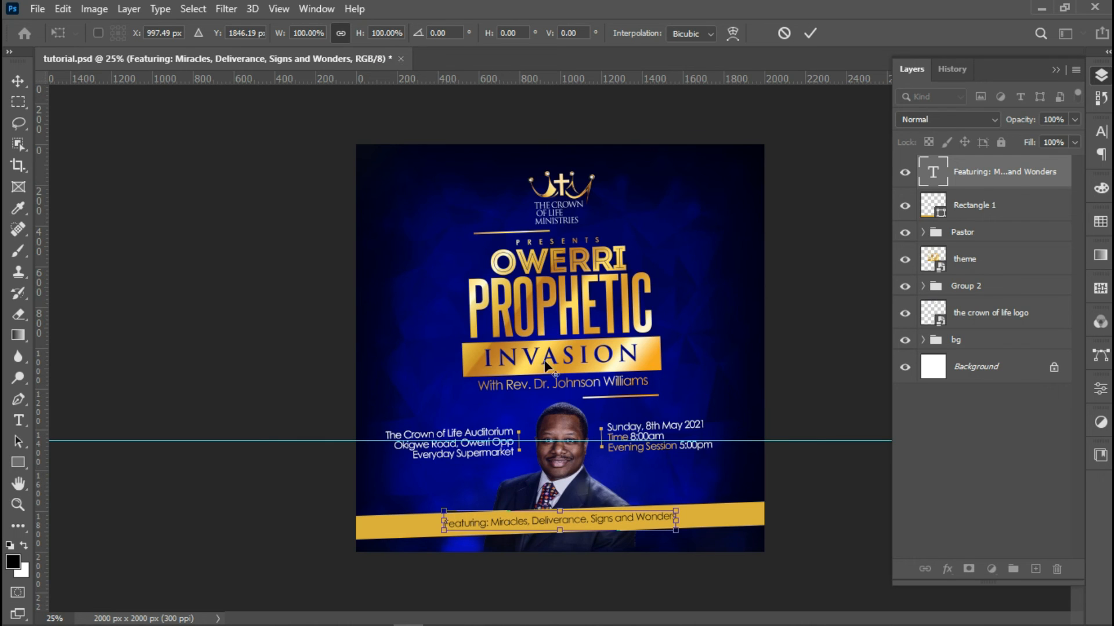
drag(675, 510, 689, 509)
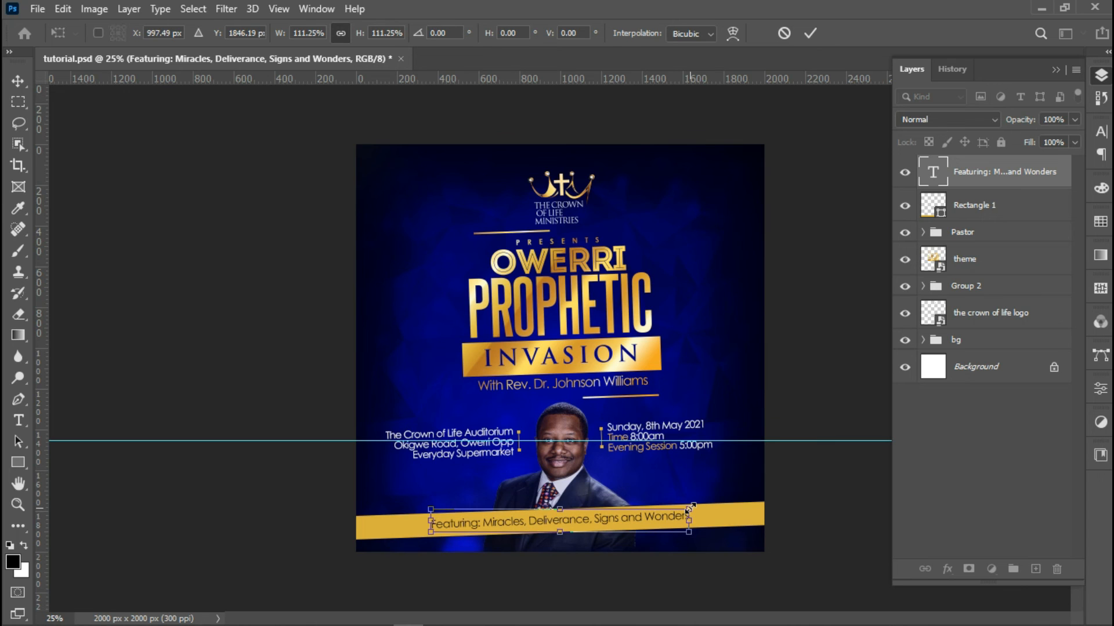
key(Up)
key(Return)
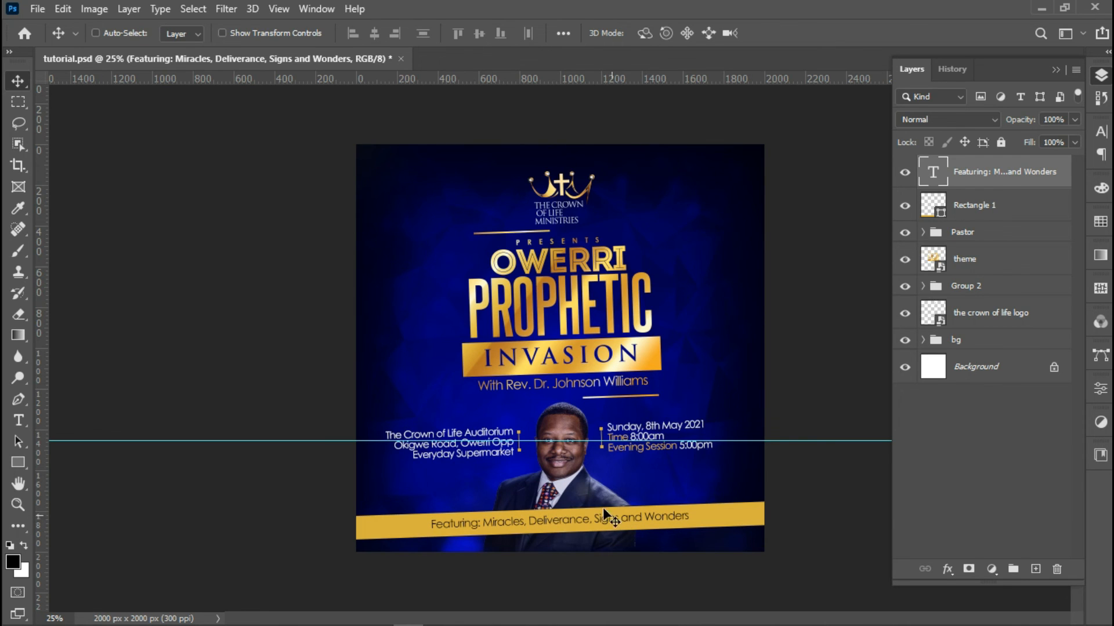
right_click(560, 462)
click(623, 471)
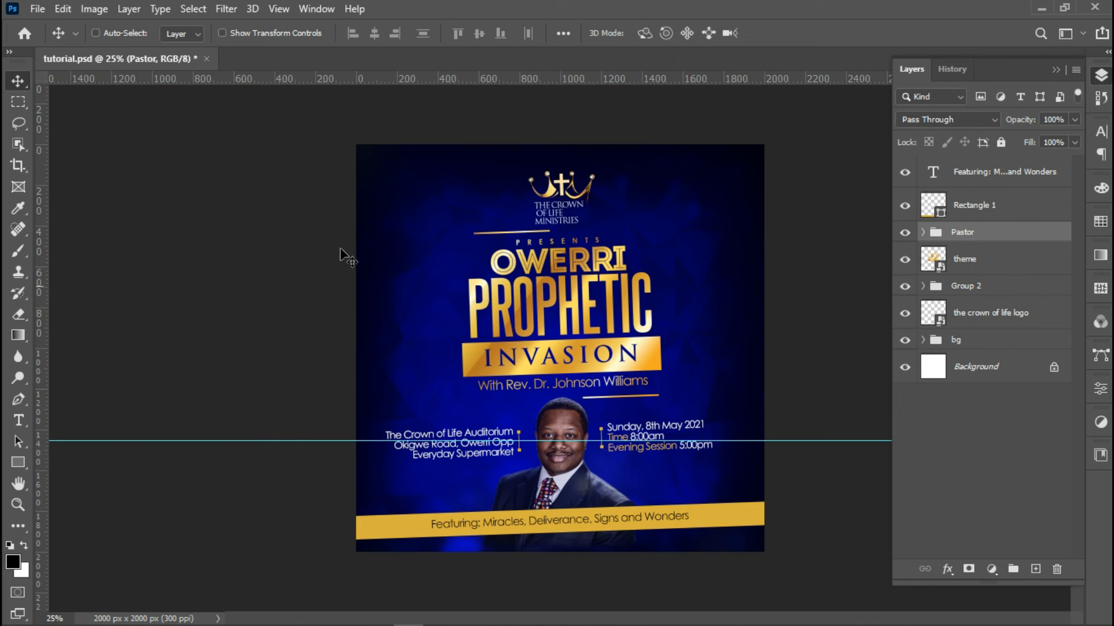
click(37, 9)
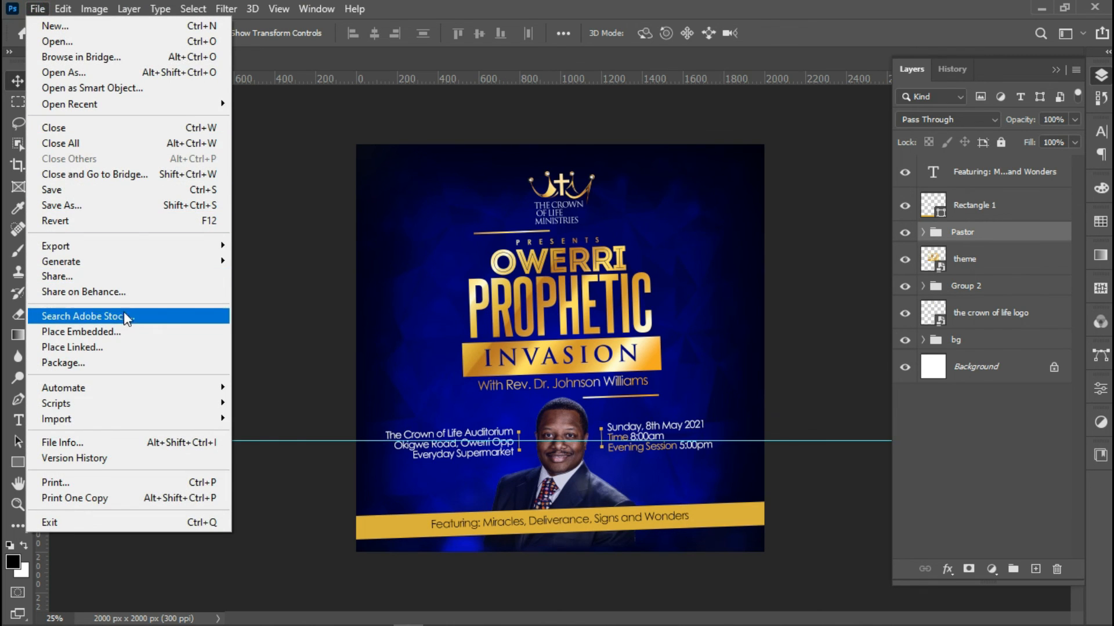
click(122, 329)
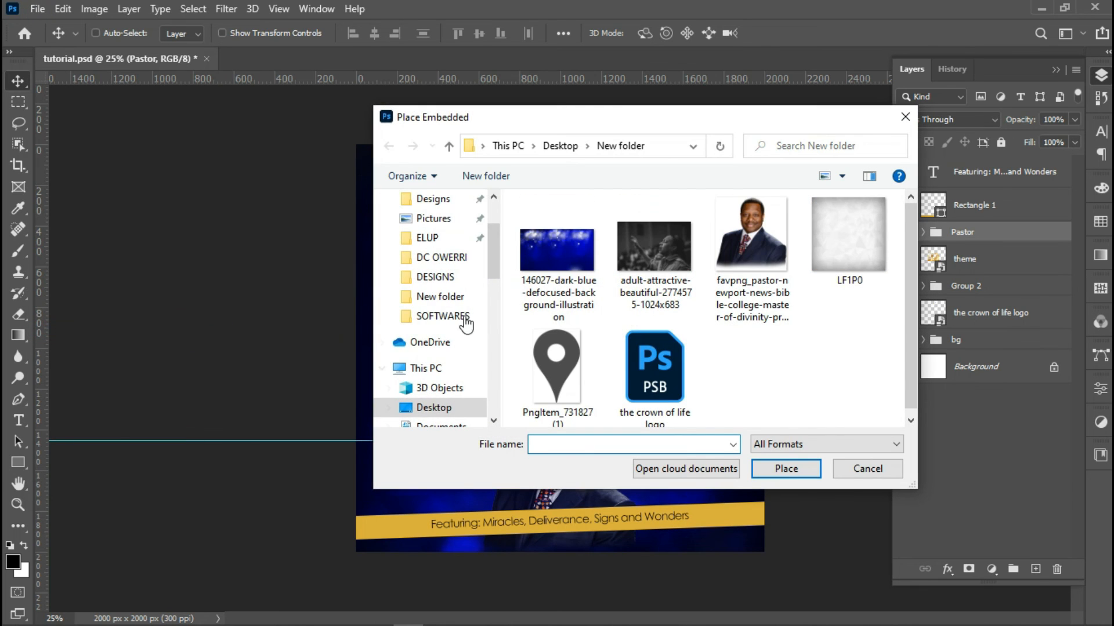
click(639, 255)
double_click(640, 255)
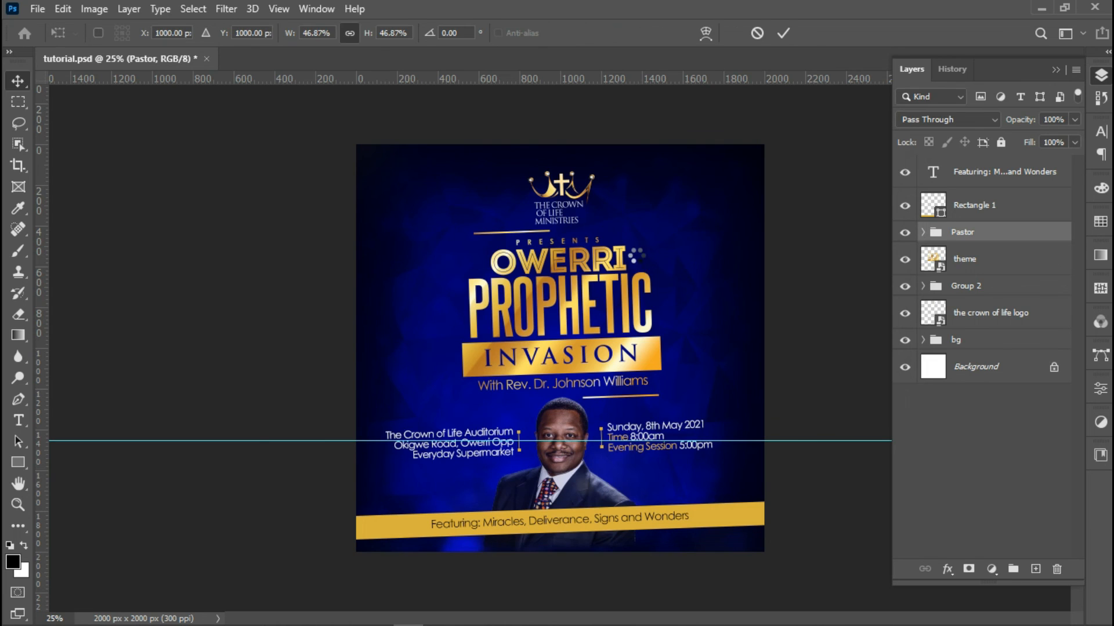
drag(631, 266, 631, 194)
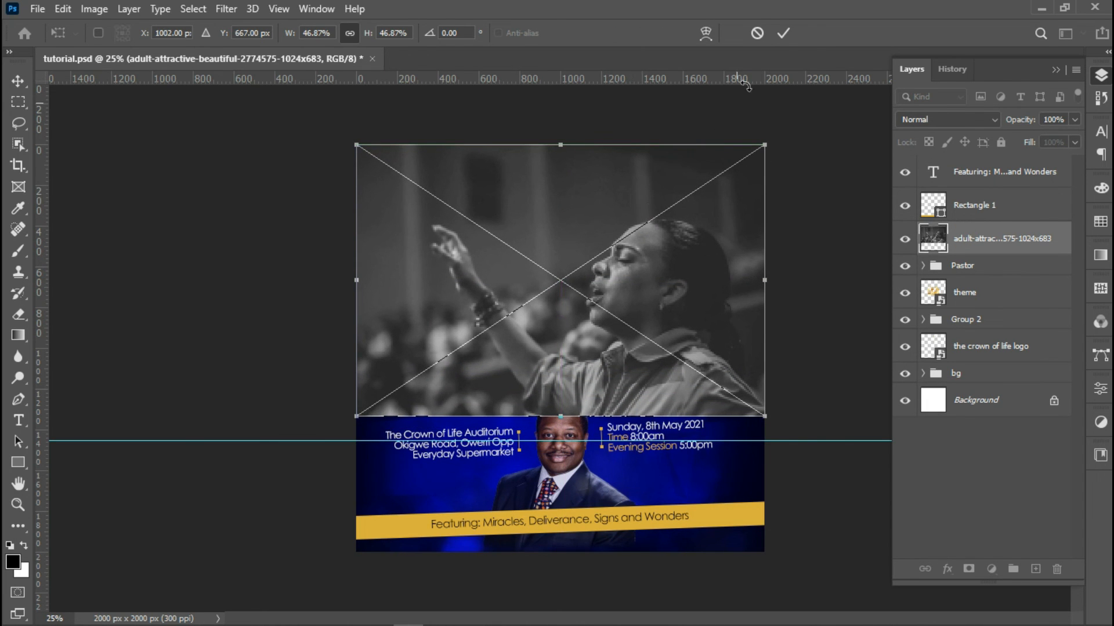
click(783, 33)
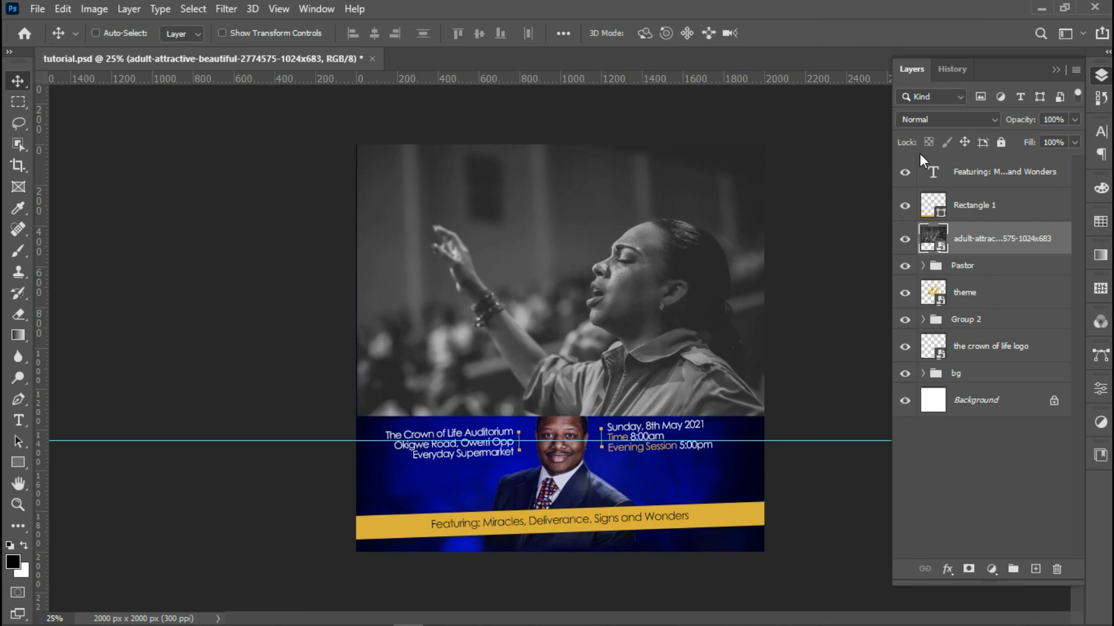
Set the photo to Darken, move its layer above bg and resize it to about 54%
click(921, 120)
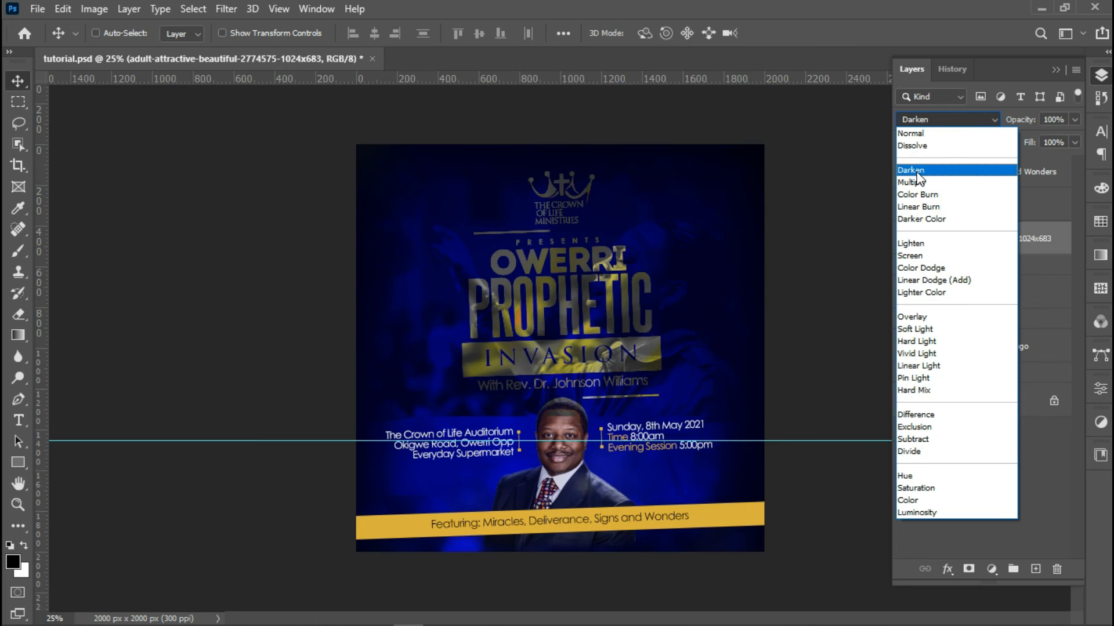
click(915, 172)
drag(976, 247, 975, 362)
drag(712, 330, 760, 286)
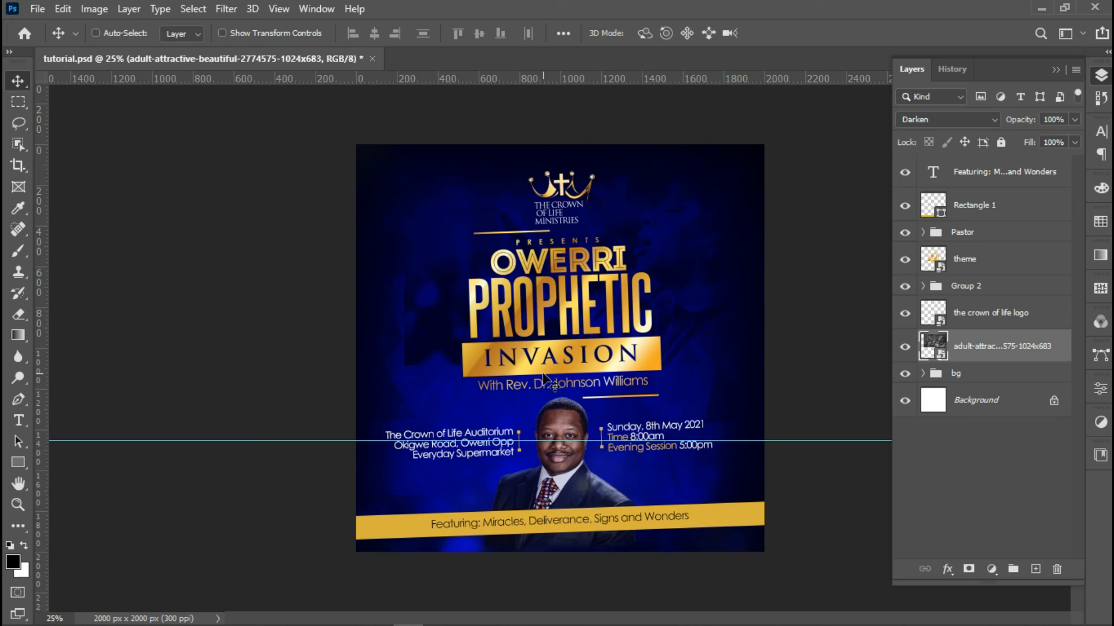
key(ctrl+t)
drag(367, 372, 328, 385)
drag(487, 332, 488, 328)
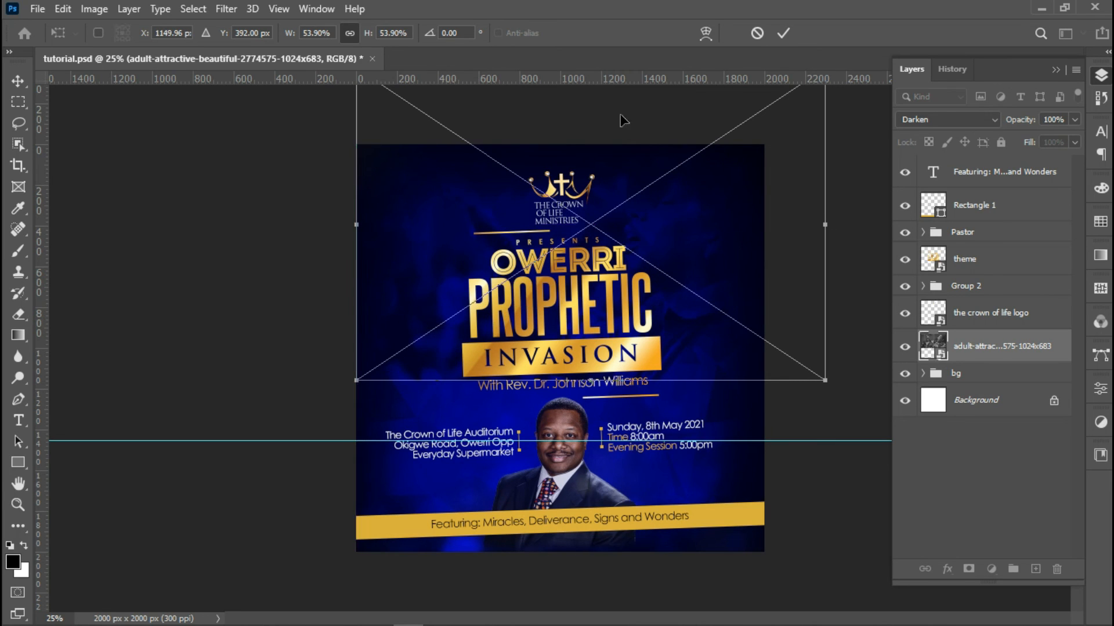
click(788, 34)
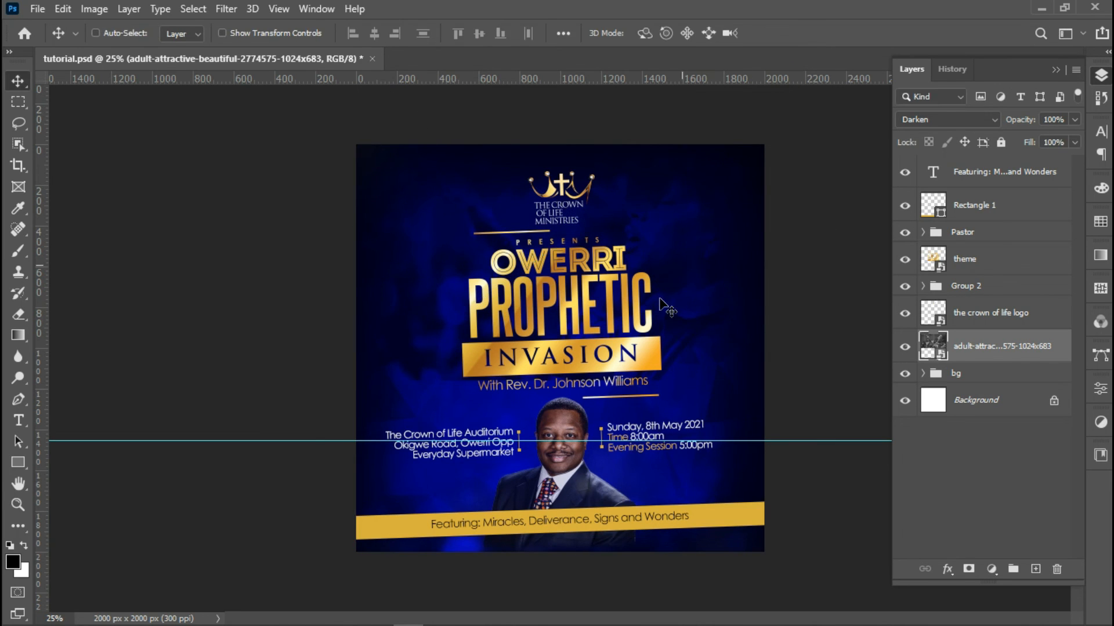
Rasterize the photo layer and switch its blend mode to Overlay
right_click(1007, 348)
click(840, 323)
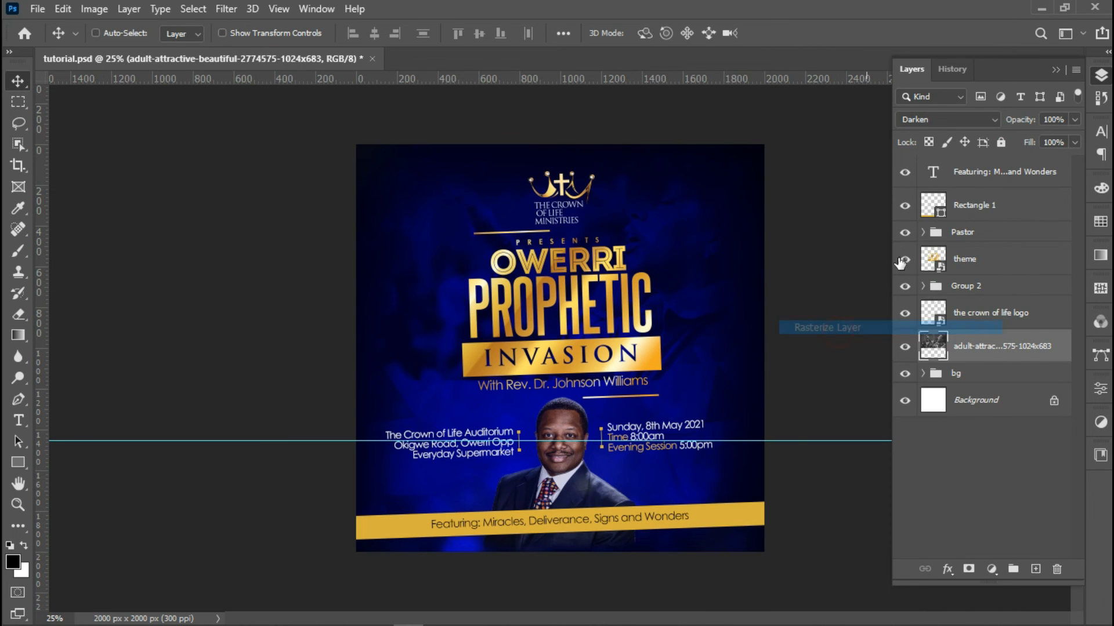
click(941, 119)
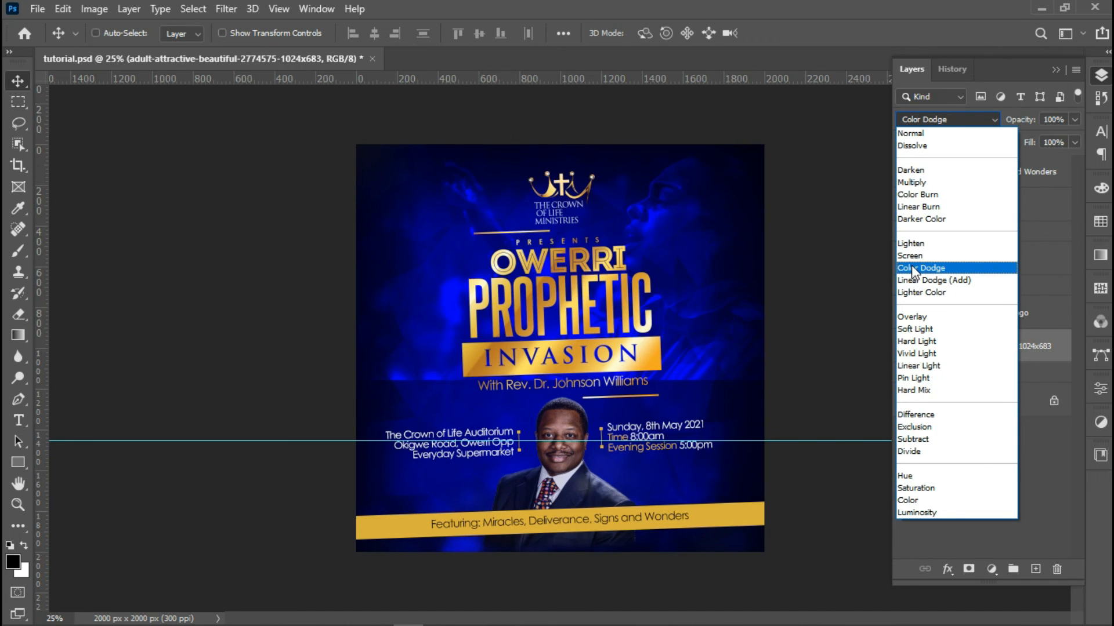
click(911, 317)
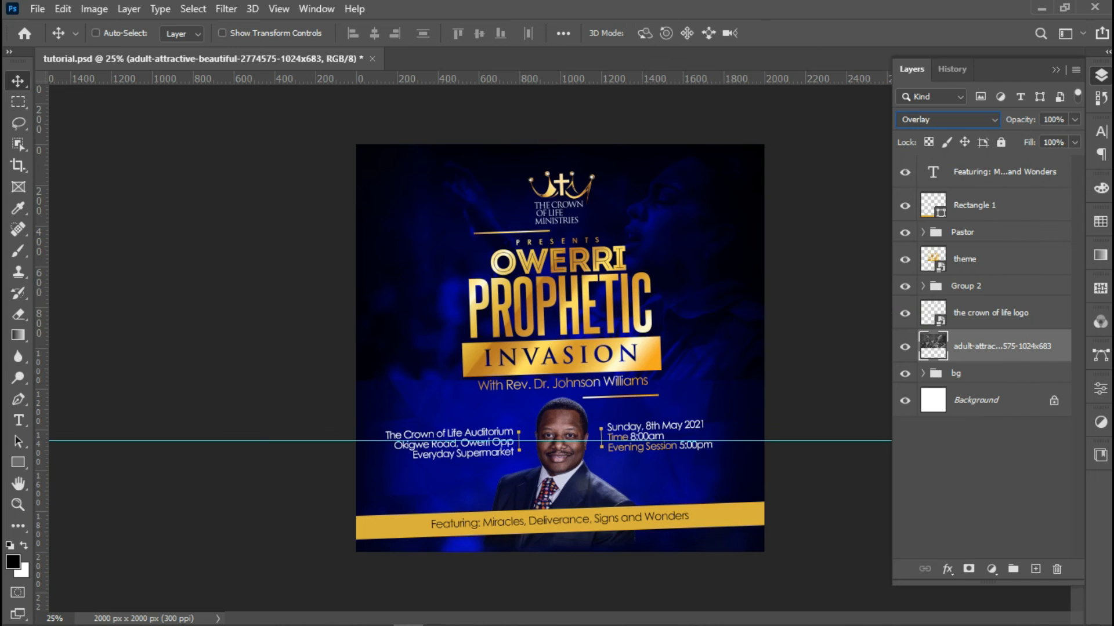
Set up the Eraser with a 1102 px brush at 0% hardness
click(18, 314)
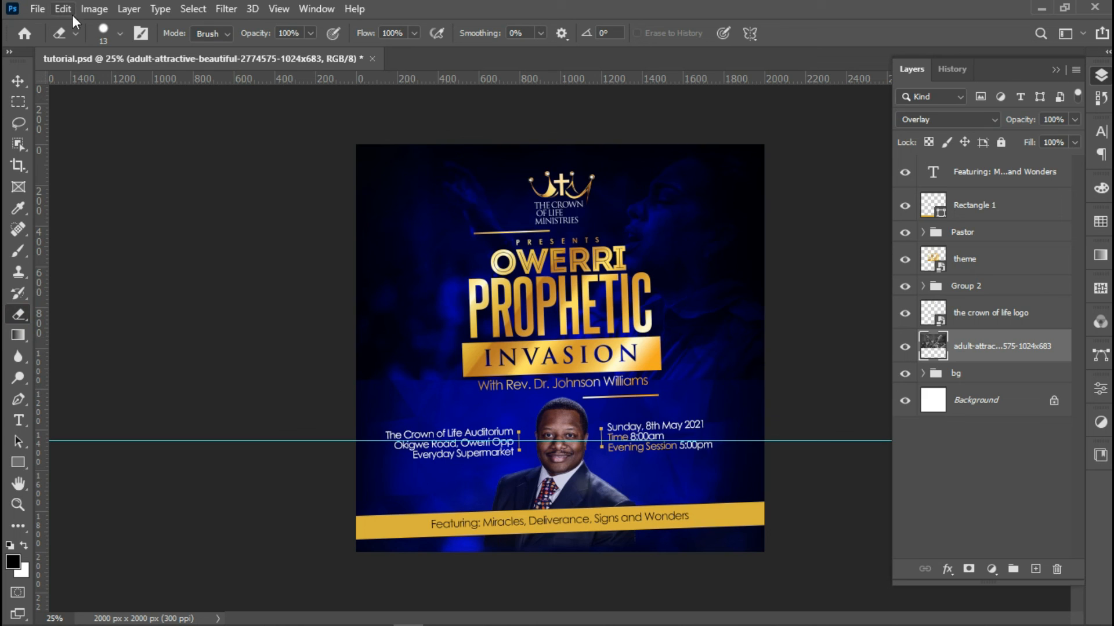
click(120, 33)
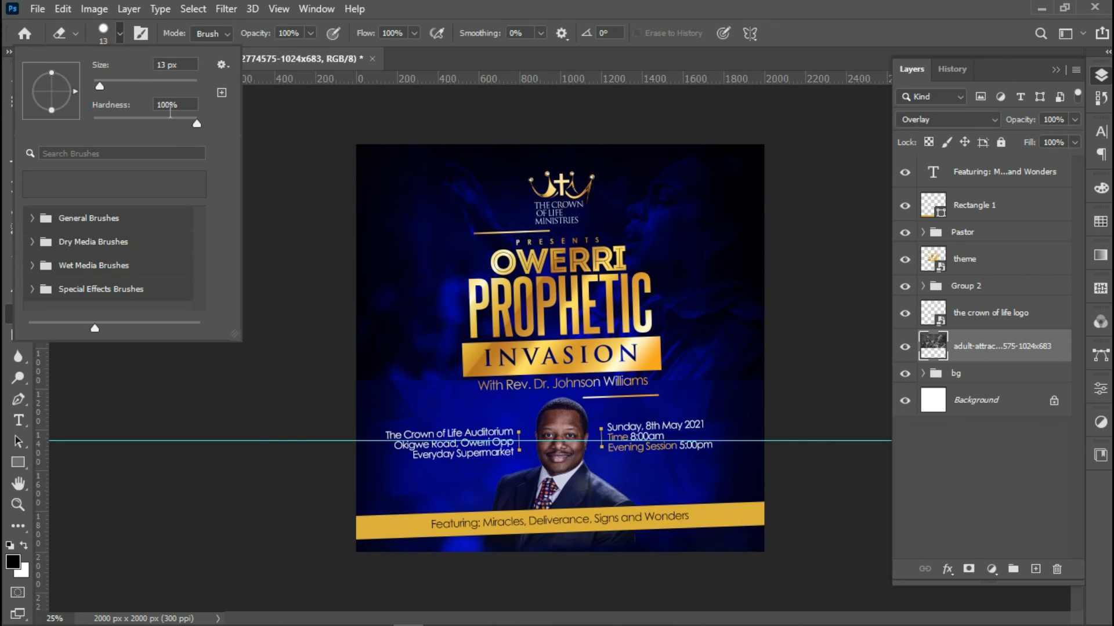
drag(136, 79, 191, 76)
drag(172, 119, 58, 116)
drag(182, 79, 188, 78)
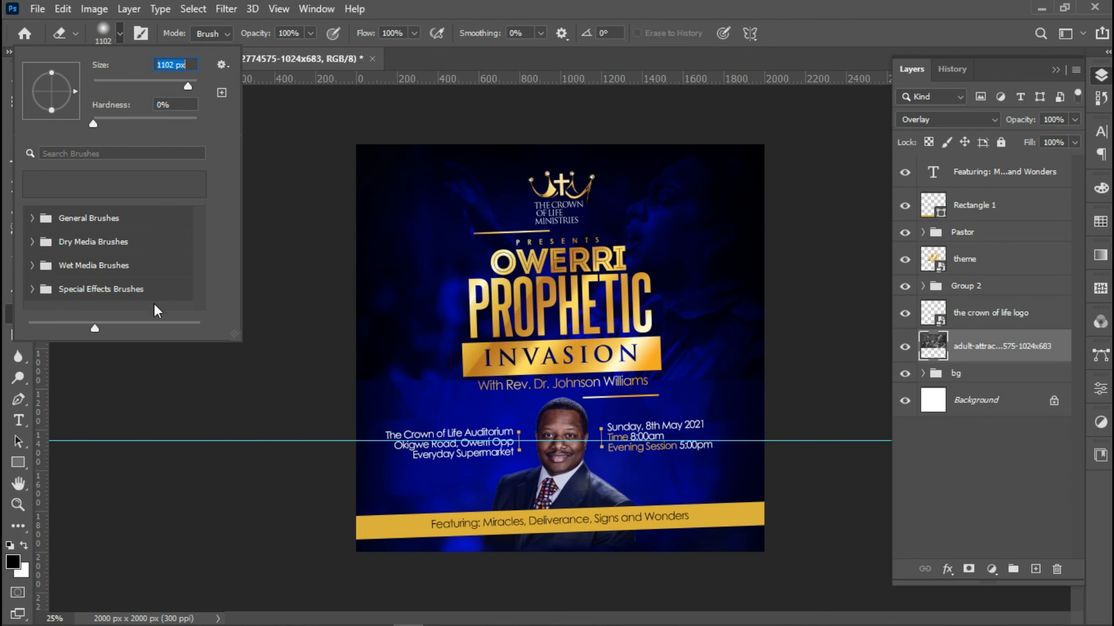
click(289, 458)
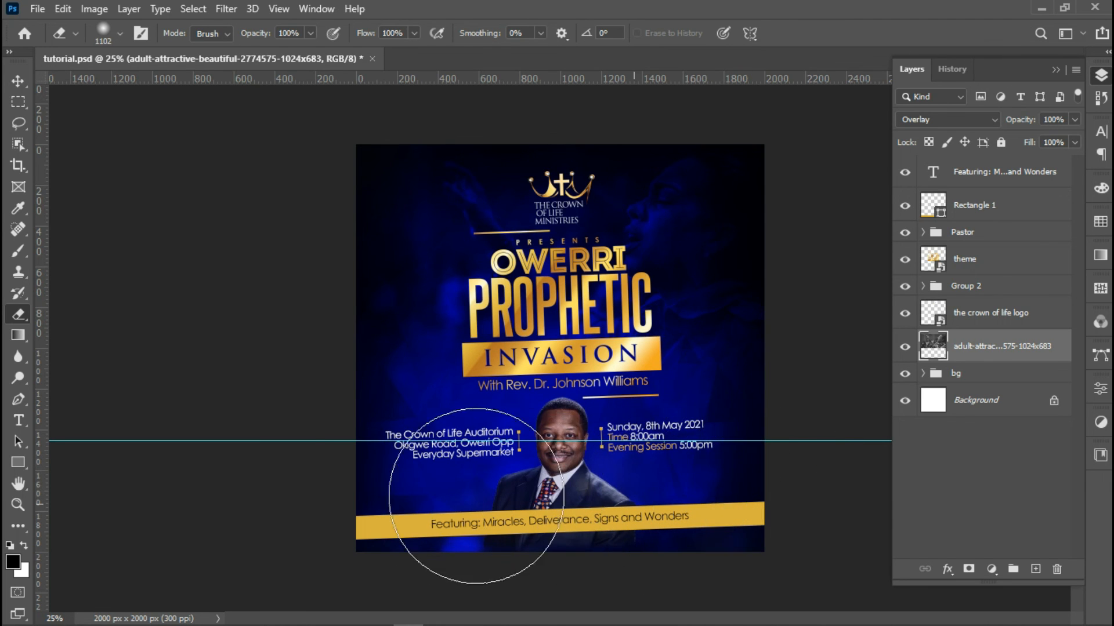
click(18, 81)
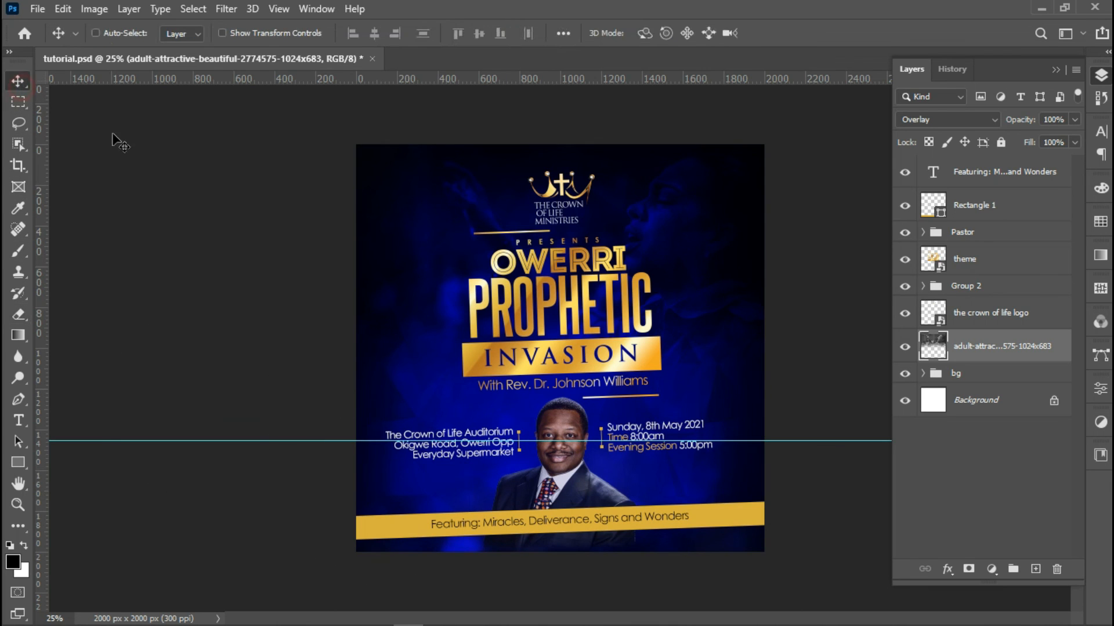
Drag the horizontal guide off the flyer, then zoom and pan to inspect the design
drag(585, 444, 602, 82)
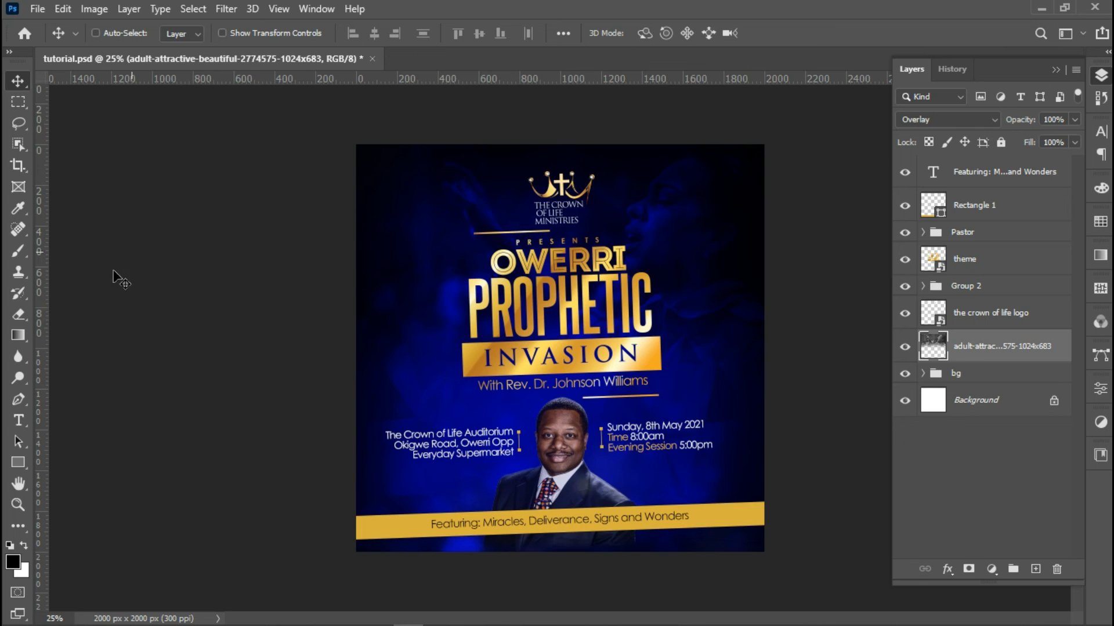
click(19, 506)
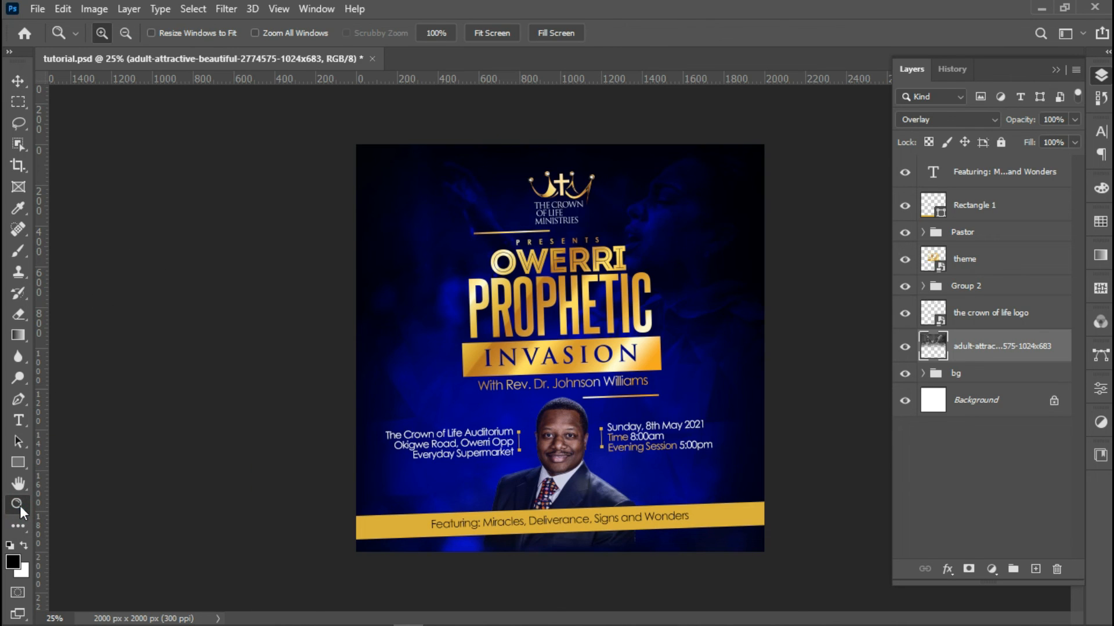
click(685, 359)
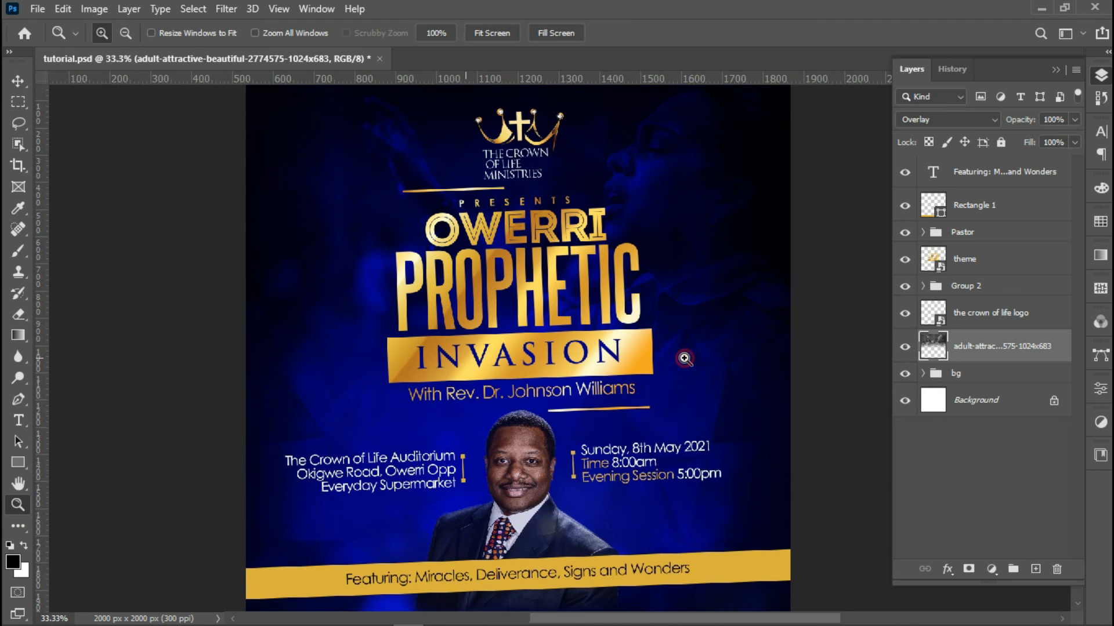
click(685, 358)
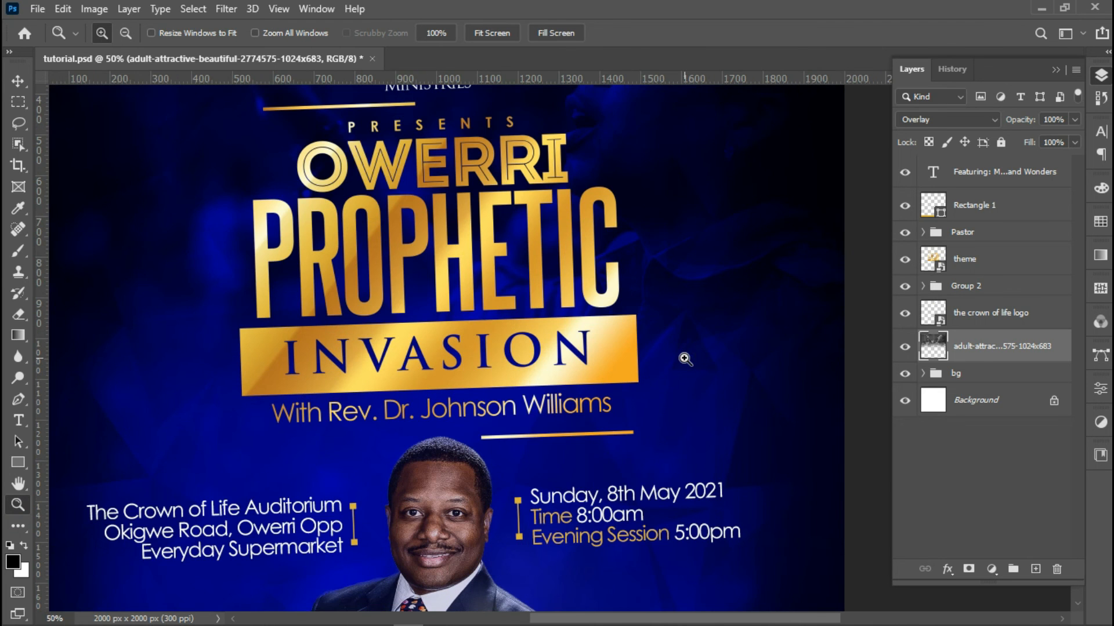
click(18, 483)
drag(278, 609, 297, 424)
drag(438, 423, 405, 494)
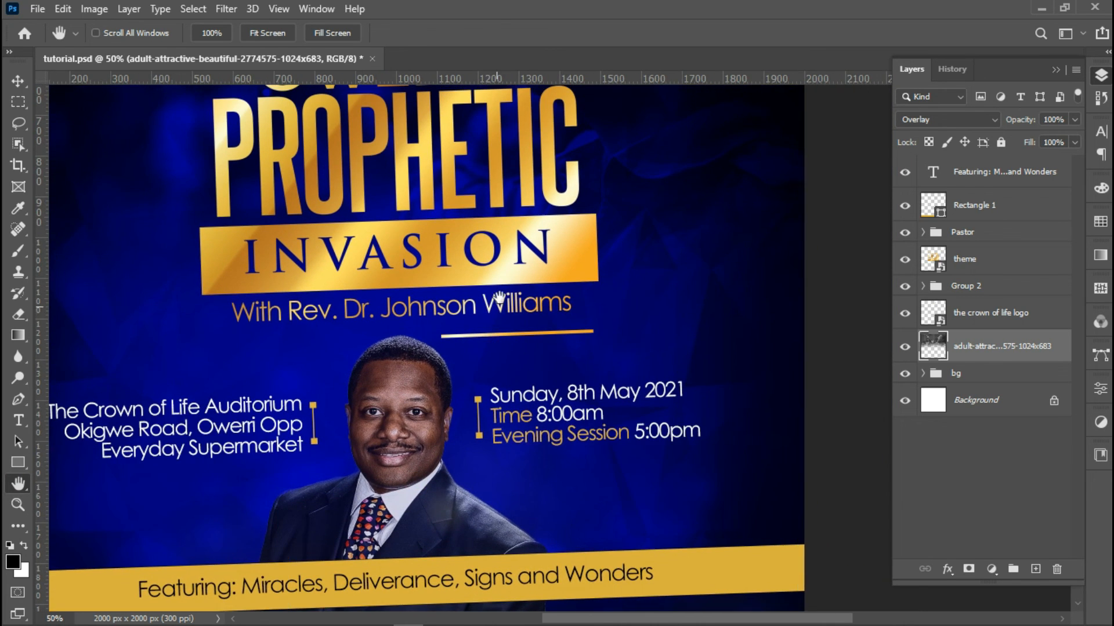
drag(499, 301, 487, 415)
drag(502, 299, 511, 393)
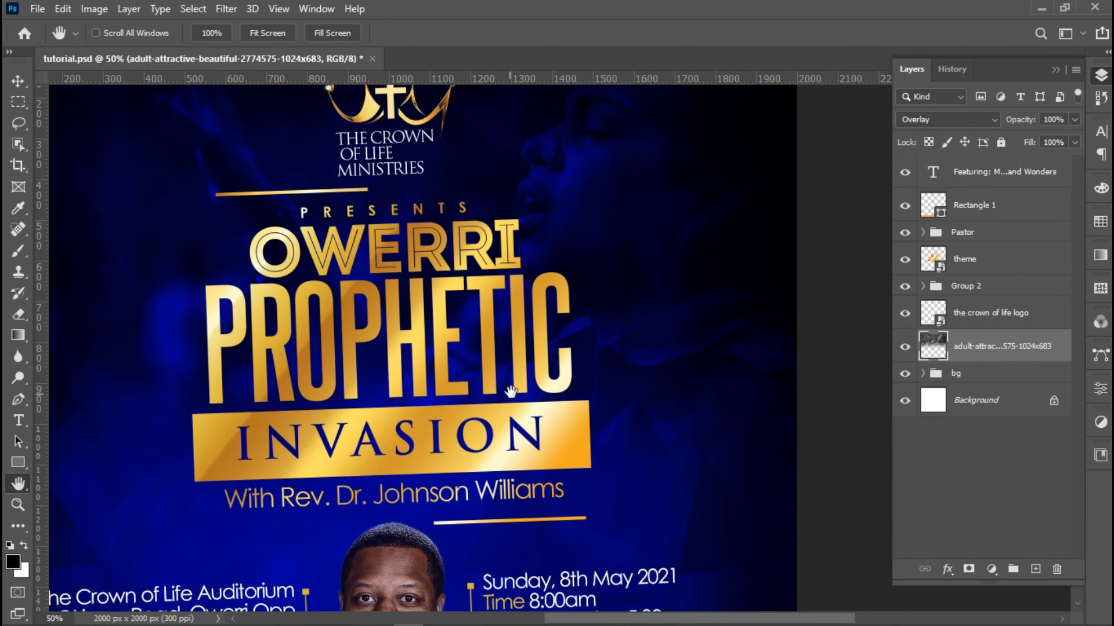
drag(400, 189, 449, 265)
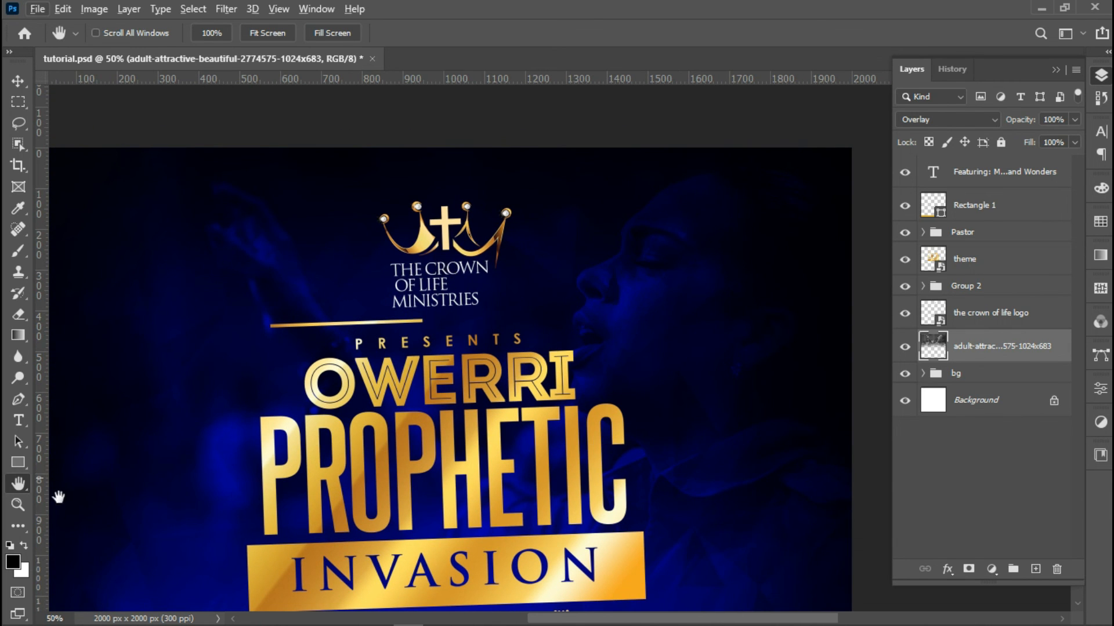
Zoom out to the whole flyer at 25% and collapse the Layers panel
alt+click(322, 412)
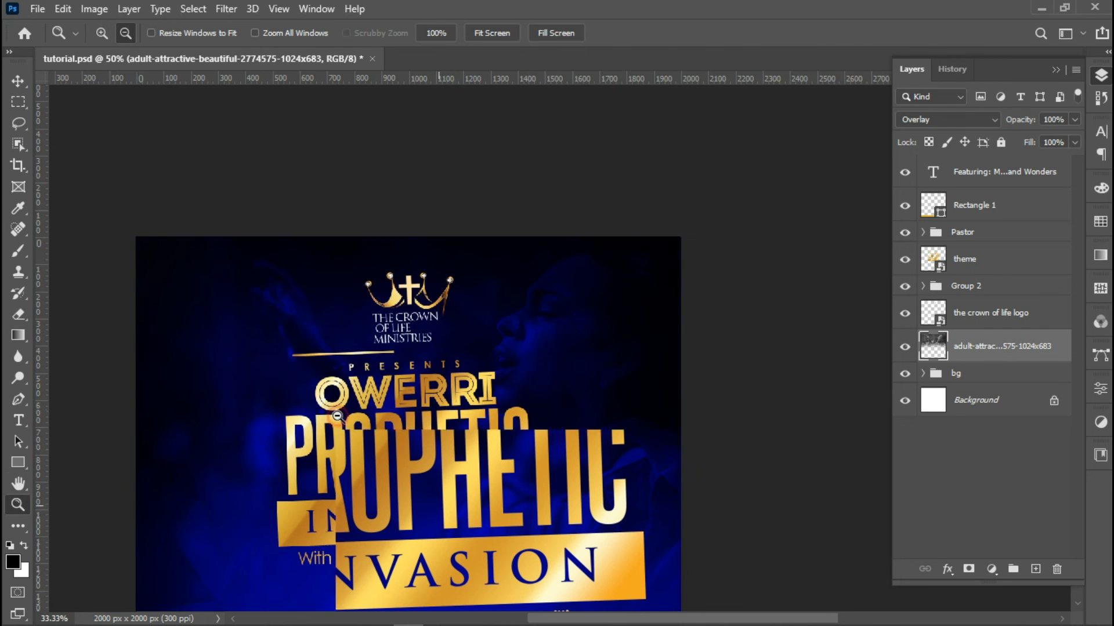
alt+click(346, 415)
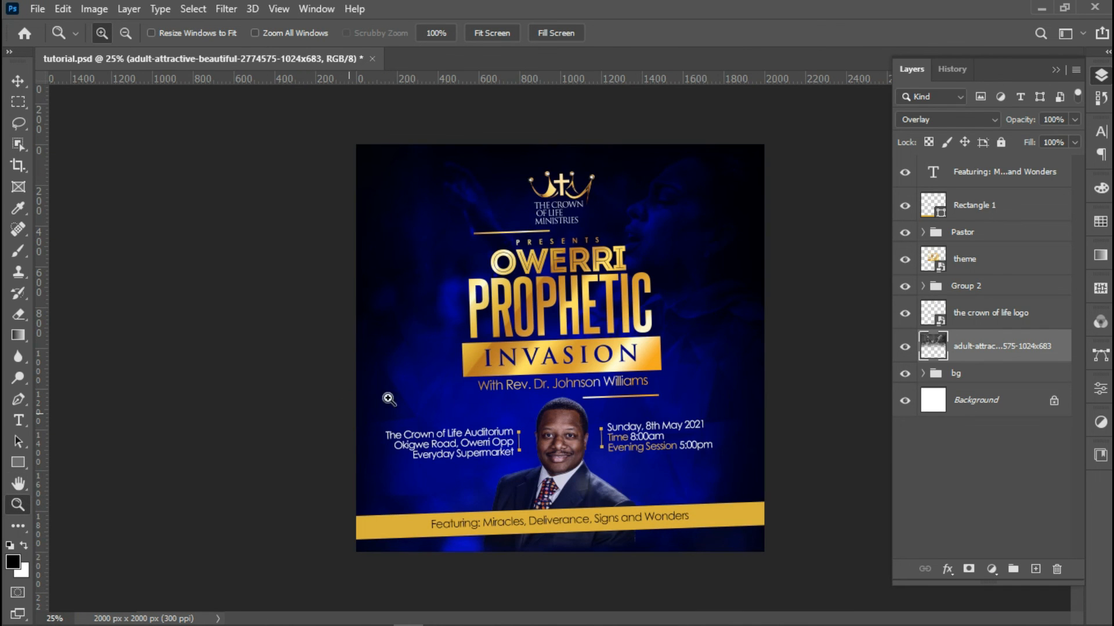
click(1056, 71)
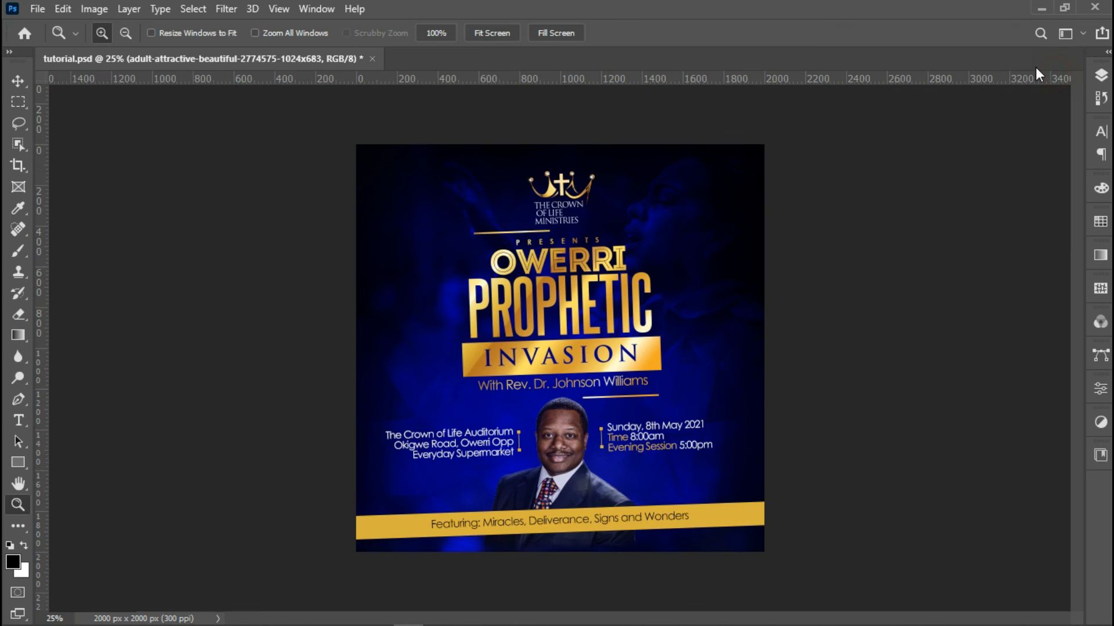